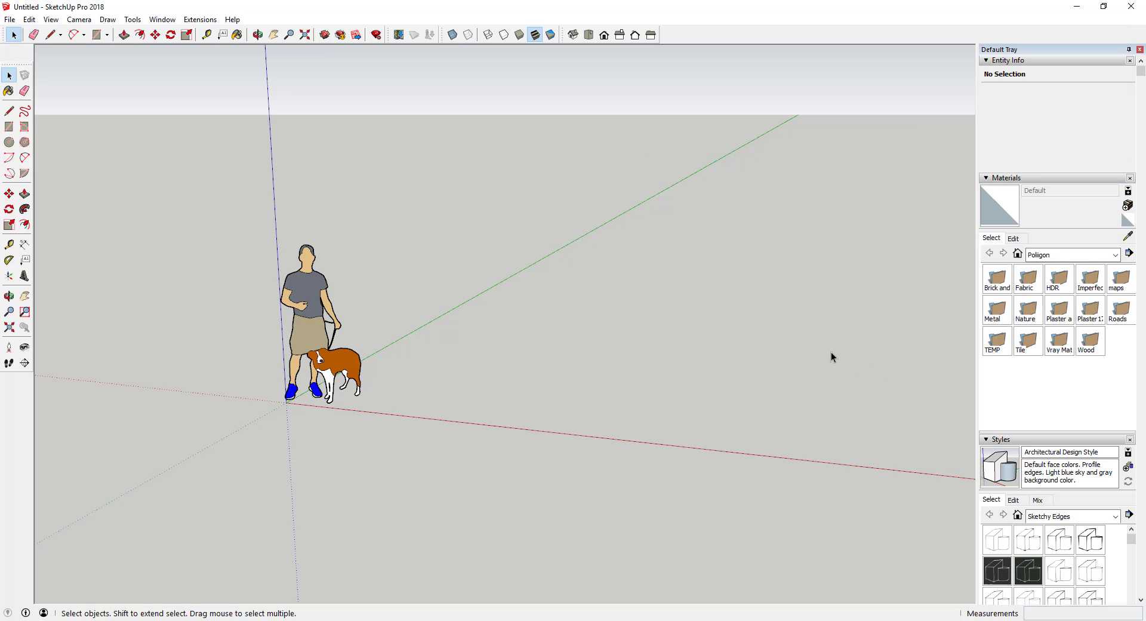
Step: Draw a square floor face of about 900 ft² with one corner at the origin and sides along the red and green axes
{"action": "key", "text": "l"}
{"action": "middle_click_drag", "start_coordinate": [555, 366], "coordinate": [556, 371]}
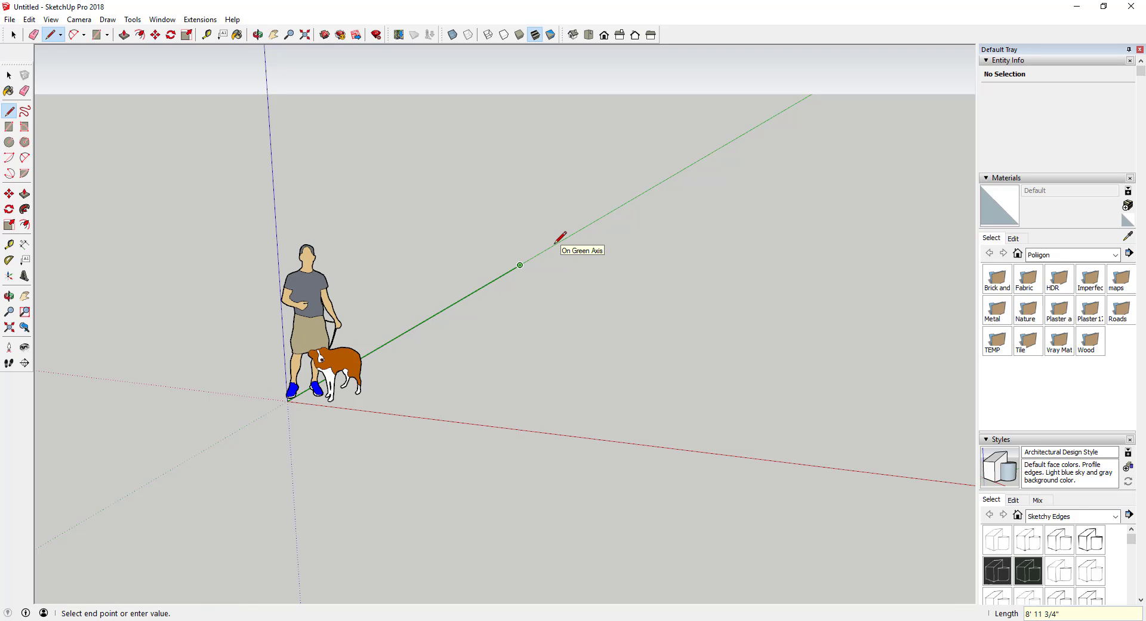
{"action": "middle_click_drag", "start_coordinate": [555, 243], "coordinate": [779, 285]}
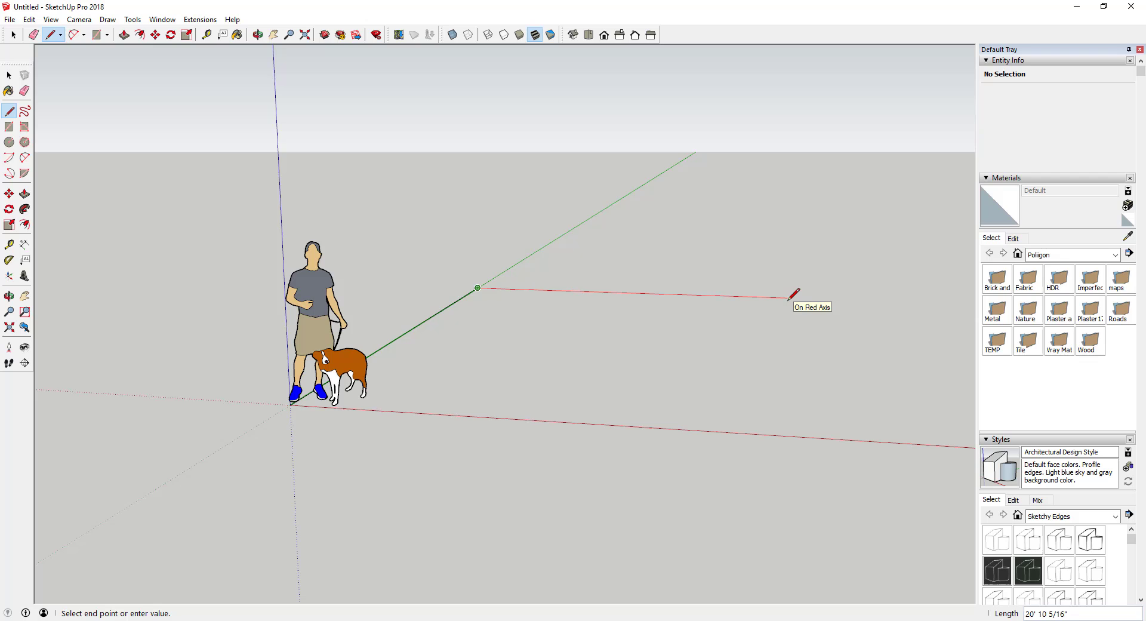
{"action": "key", "text": "r"}
{"action": "mouse_move", "coordinate": [677, 289]}
{"action": "middle_mouse_down"}
{"action": "mouse_move", "coordinate": [671, 358]}
{"action": "mouse_move", "coordinate": [577, 313]}
{"action": "mouse_move", "coordinate": [408, 327]}
{"action": "middle_mouse_up"}
{"action": "left_click", "coordinate": [929, 241]}
{"action": "left_click", "coordinate": [300, 441]}
Step: Erase the default scale figure of the man with the dog
{"action": "key", "text": "space"}
{"action": "scroll", "coordinate": [305, 322], "scroll_direction": "down", "scroll_amount": 2}
{"action": "key", "text": "e"}
{"action": "left_click", "coordinate": [161, 355]}
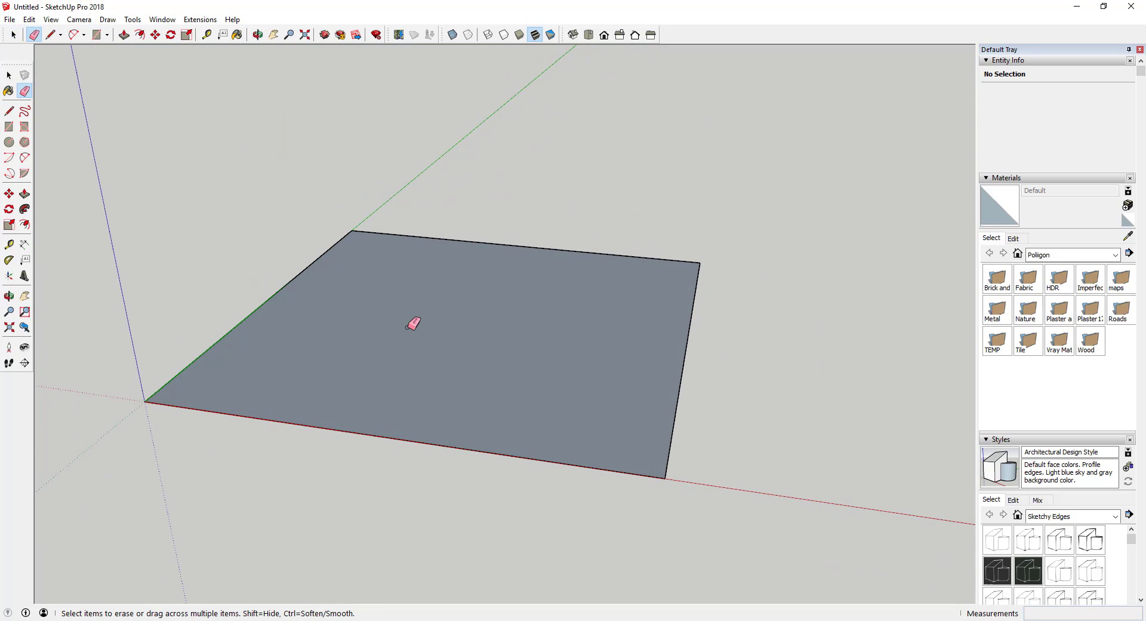
Step: Offset the floor's outline inward by about 1' to form the wall strip
{"action": "left_click", "coordinate": [193, 362]}
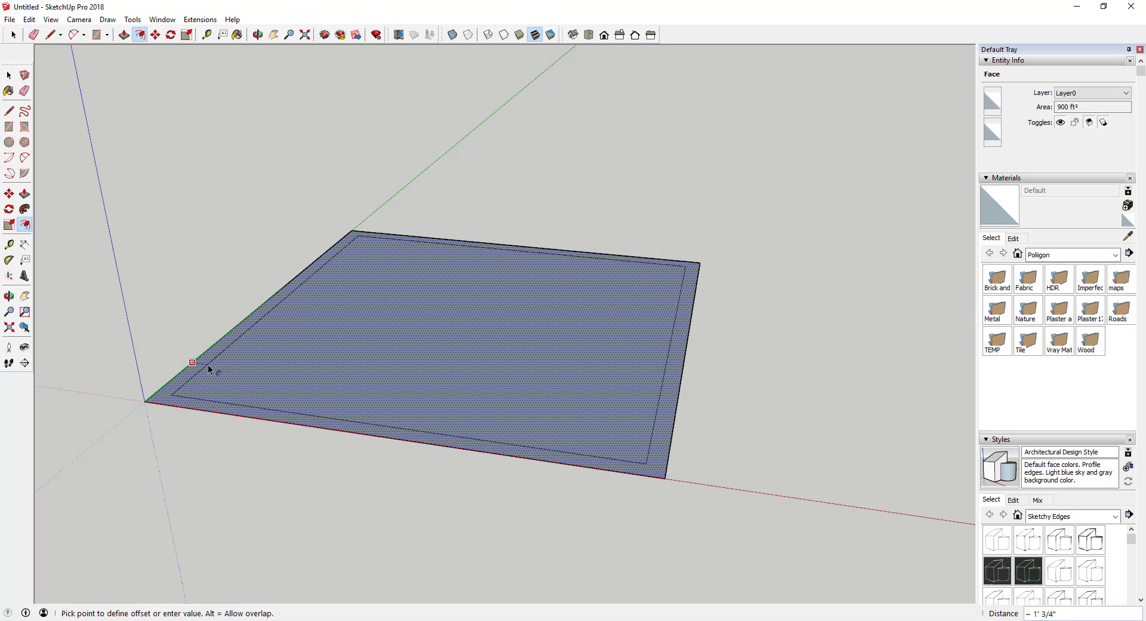
{"action": "left_click", "coordinate": [207, 361]}
{"action": "key", "text": "space"}
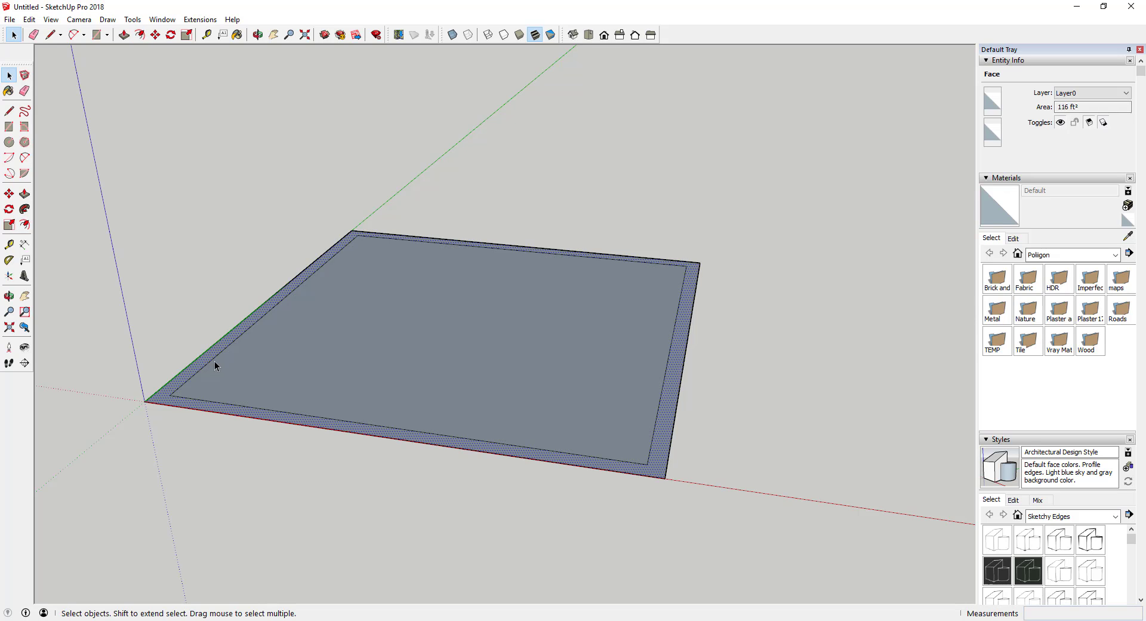
Step: Split the wall strip into two L-shaped faces with short lines at the origin corner and the diagonally opposite corner
{"action": "key", "text": "p"}
{"action": "key", "text": "space"}
{"action": "key", "text": "l"}
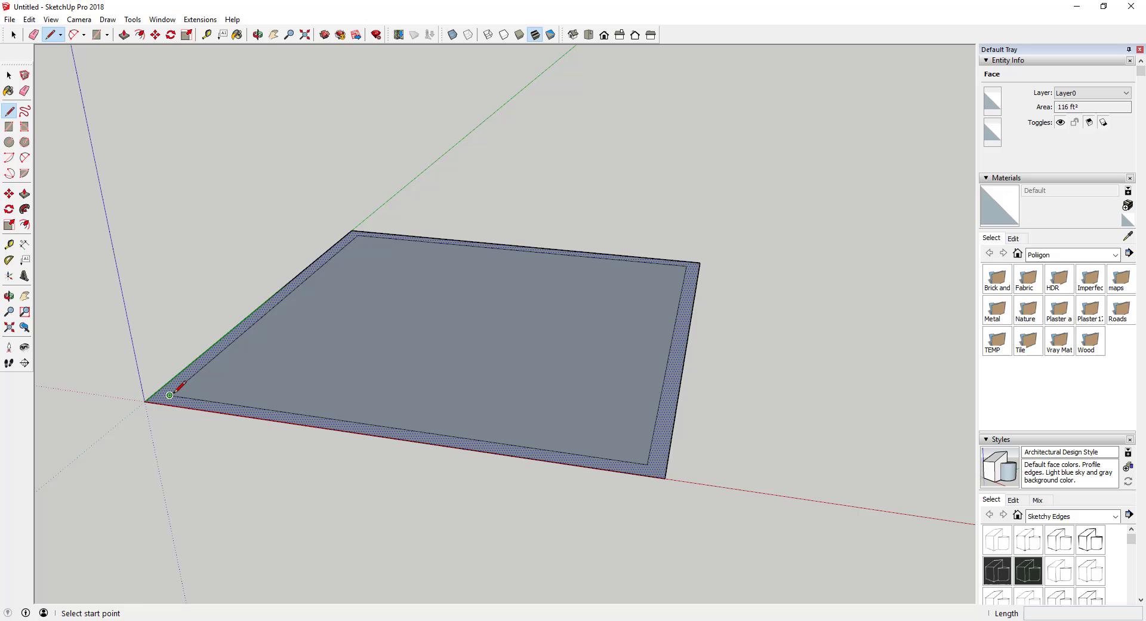
{"action": "left_click", "coordinate": [700, 264]}
{"action": "key", "text": "space"}
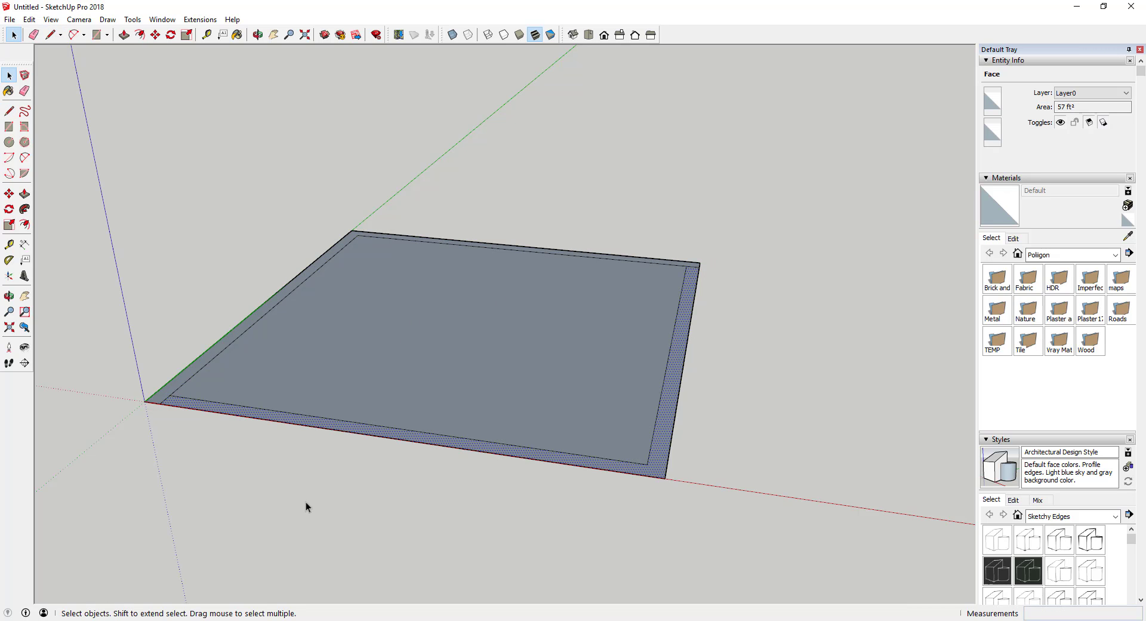
{"action": "left_click", "coordinate": [306, 503]}
{"action": "key", "text": "p"}
{"action": "key", "text": "space"}
Step: Select all of the floor plan geometry and reverse its faces
{"action": "left_click", "coordinate": [154, 170]}
{"action": "triple_click", "coordinate": [474, 319]}
{"action": "right_click", "coordinate": [474, 318]}
{"action": "left_click", "coordinate": [525, 449]}
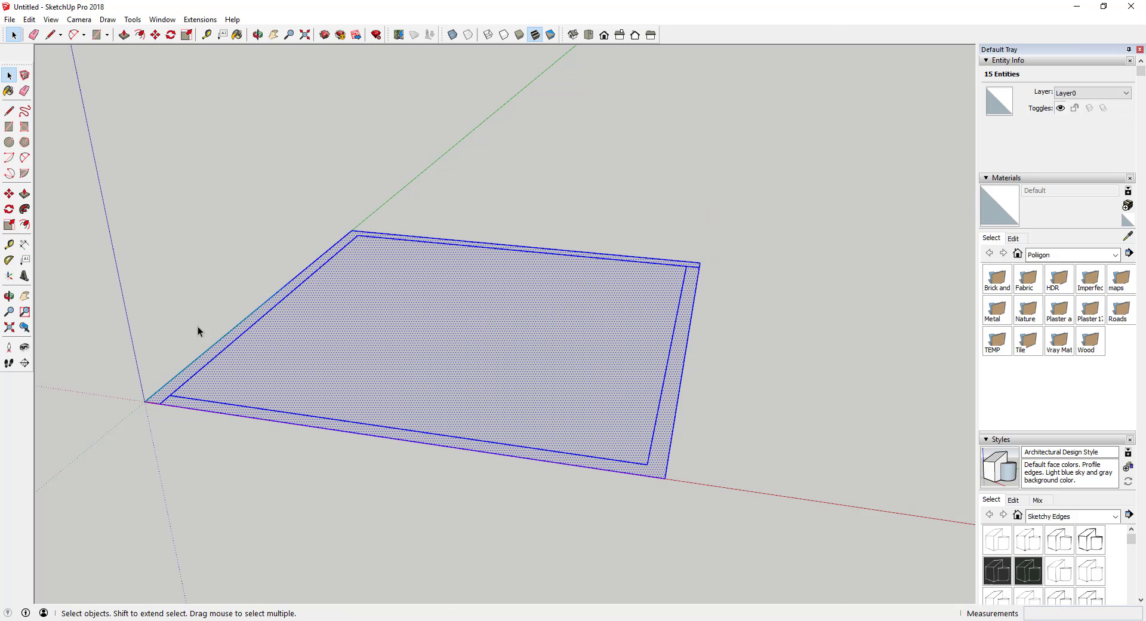
Step: Try to pull the L-shaped strip on the green-axis and far sides up 13' without grouping it
{"action": "left_click", "coordinate": [198, 327]}
{"action": "key", "text": "p"}
{"action": "left_click", "coordinate": [241, 335]}
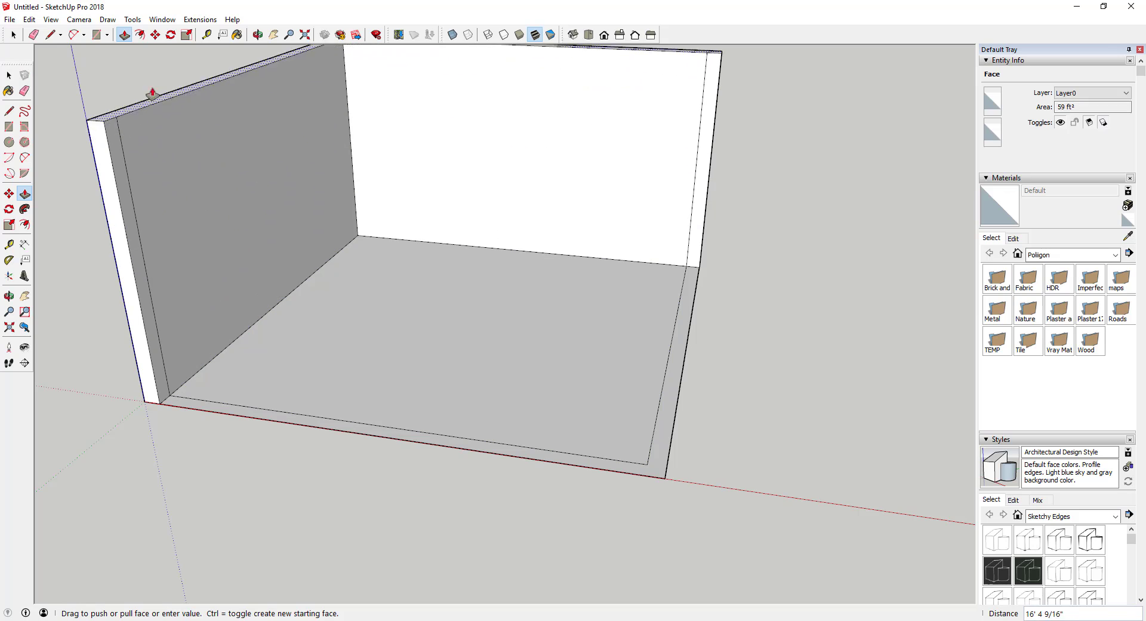
{"action": "type", "text": "13'"}
{"action": "key", "text": "Return"}
{"action": "middle_click_drag", "start_coordinate": [385, 275], "coordinate": [625, 325]}
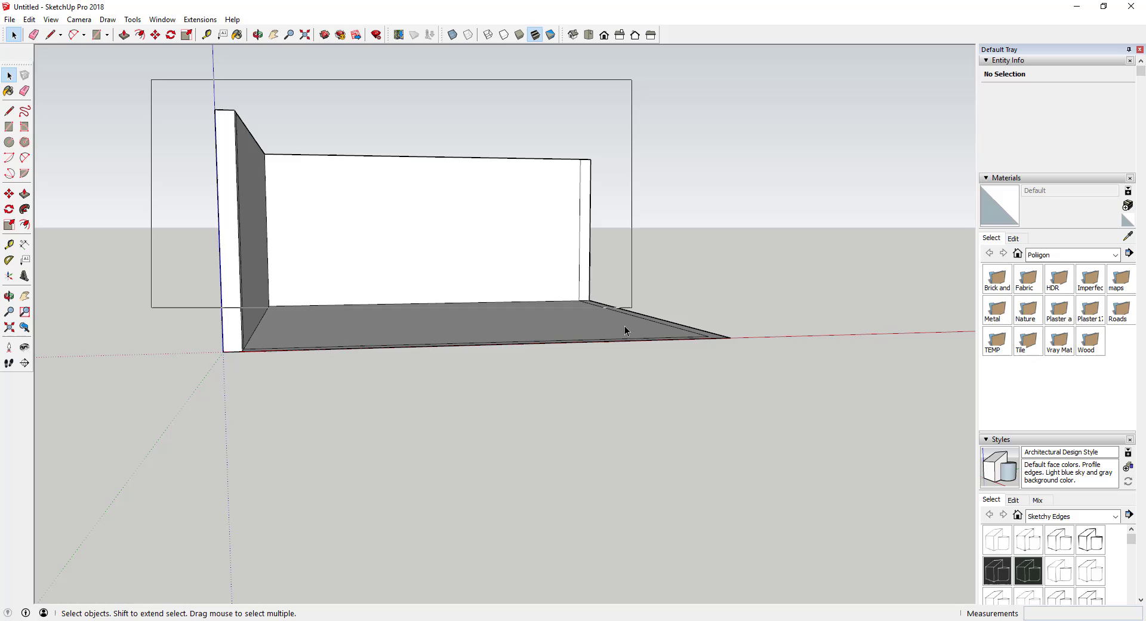
{"action": "left_click_drag", "start_coordinate": [625, 326], "coordinate": [633, 312]}
{"action": "middle_click_drag", "start_coordinate": [522, 257], "coordinate": [453, 332]}
{"action": "key", "text": "ctrl+z"}
Step: Make the L-shaped strip on the green-axis and far sides a group with its bounding edges
{"action": "double_click", "coordinate": [231, 390]}
{"action": "right_click", "coordinate": [231, 389]}
{"action": "left_click", "coordinate": [256, 494]}
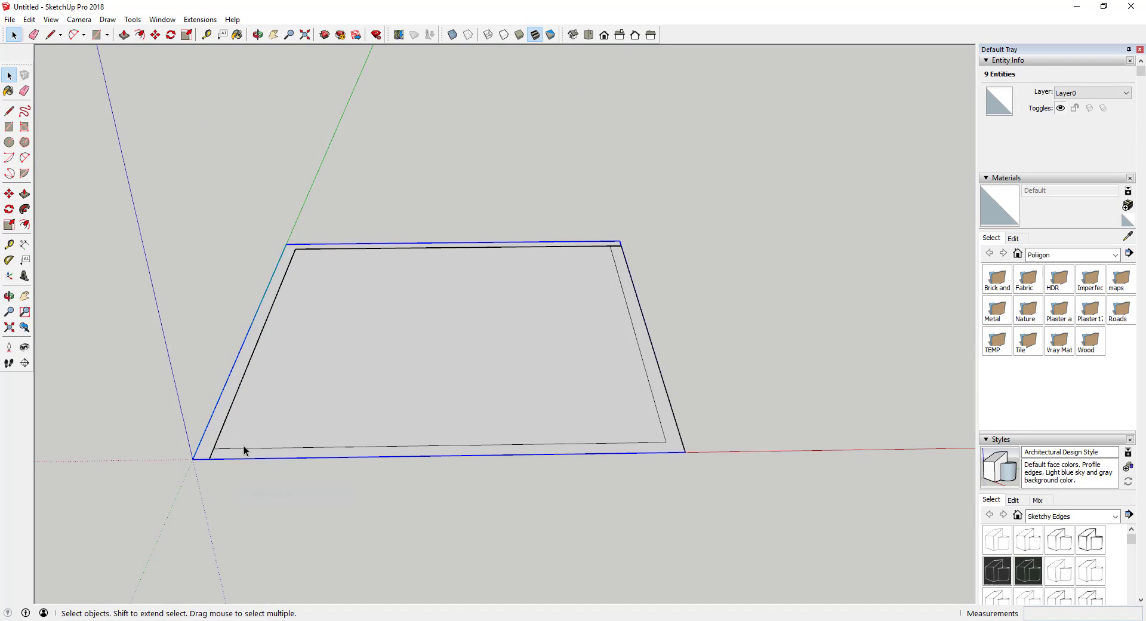
Step: Extrude the grouped strip on the green-axis and far sides up 13' into walls and leave the group
{"action": "double_click", "coordinate": [223, 417]}
{"action": "key", "text": "p"}
{"action": "left_click", "coordinate": [223, 417]}
{"action": "type", "text": "13'"}
{"action": "key", "text": "Return"}
{"action": "key", "text": "space"}
{"action": "left_click", "coordinate": [711, 428]}
Step: Make the remaining L-shaped strip along the red-axis side a group with its bounding edges
{"action": "middle_click_drag", "start_coordinate": [711, 427], "coordinate": [647, 423]}
{"action": "double_click", "coordinate": [646, 421]}
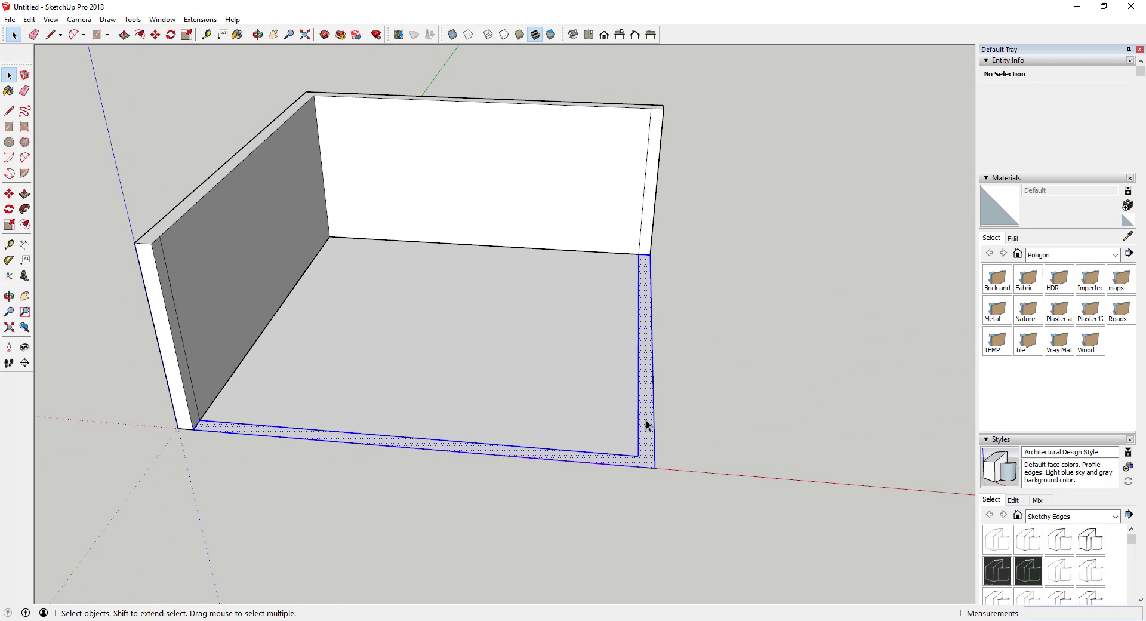
{"action": "right_click", "coordinate": [646, 420]}
{"action": "left_click", "coordinate": [705, 314]}
Step: Extrude the second grouped strip up 13' to complete the room's walls, and leave the group
{"action": "double_click", "coordinate": [646, 425]}
{"action": "key", "text": "p"}
{"action": "left_click", "coordinate": [646, 425]}
{"action": "type", "text": "13'"}
{"action": "key", "text": "Return"}
{"action": "key", "text": "space"}
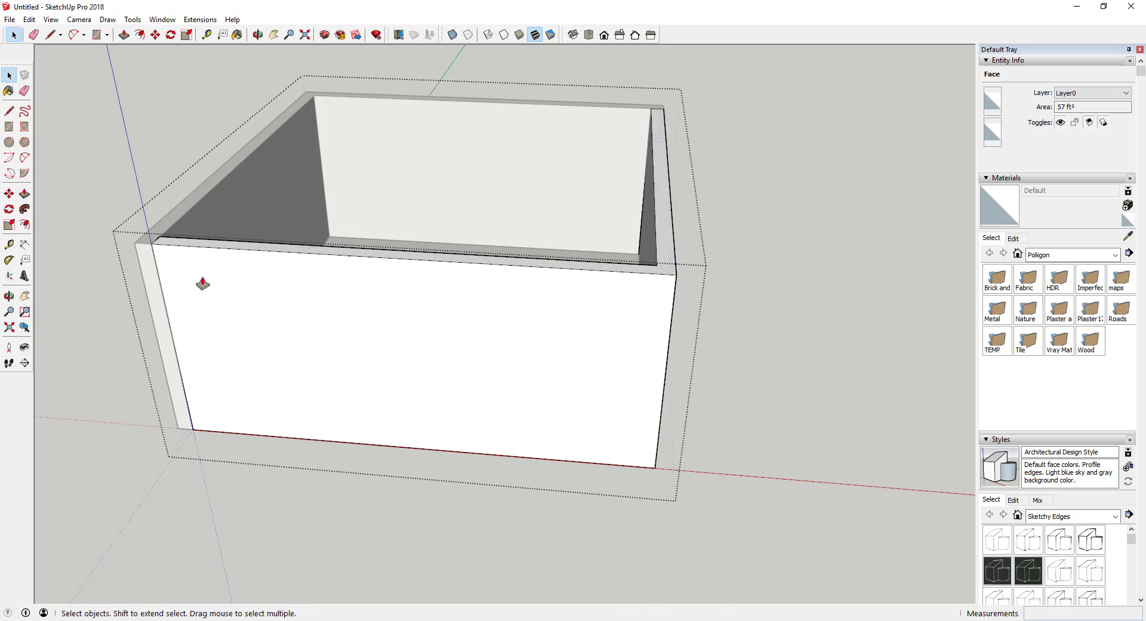
{"action": "left_click", "coordinate": [725, 388]}
Step: Hide the wall group along the red-axis side to open the view into the room
{"action": "right_click", "coordinate": [601, 388]}
{"action": "double_click", "coordinate": [537, 380]}
{"action": "left_click", "coordinate": [540, 376]}
{"action": "left_click", "coordinate": [725, 388]}
{"action": "left_click", "coordinate": [615, 380]}
{"action": "right_click", "coordinate": [556, 351]}
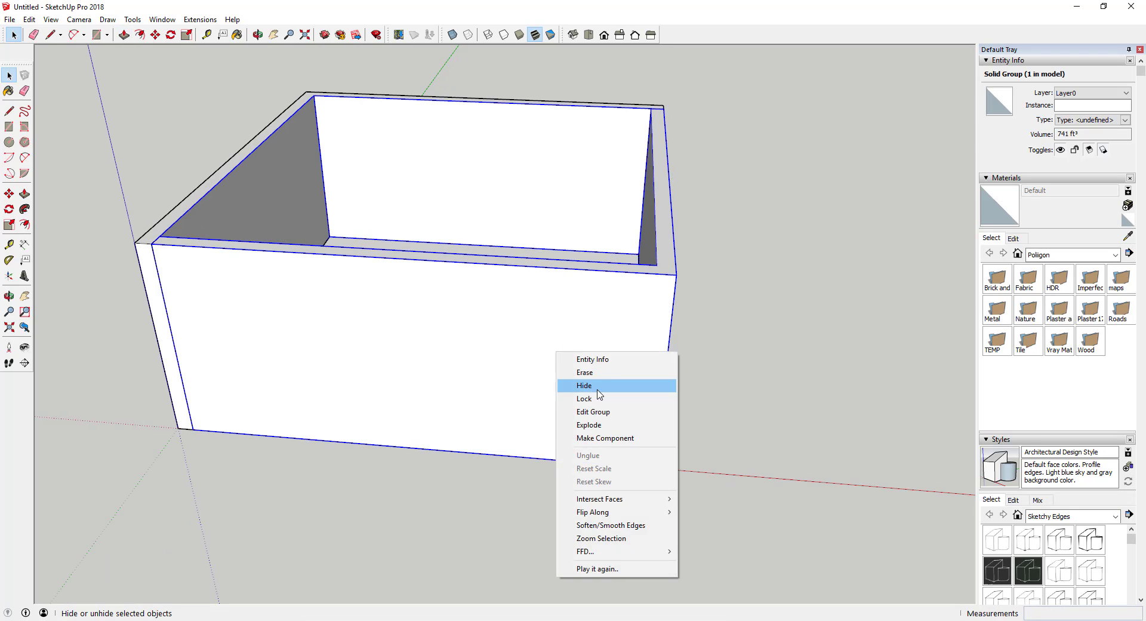
{"action": "left_click", "coordinate": [597, 386]}
Step: Place two guide lines across the floor parallel to the far wall, marking both sides of a doorway in the green-axis wall
{"action": "middle_click_drag", "start_coordinate": [597, 386], "coordinate": [223, 136]}
{"action": "middle_click_drag", "start_coordinate": [521, 186], "coordinate": [512, 214]}
{"action": "scroll", "coordinate": [358, 256], "scroll_direction": "up", "scroll_amount": 6}
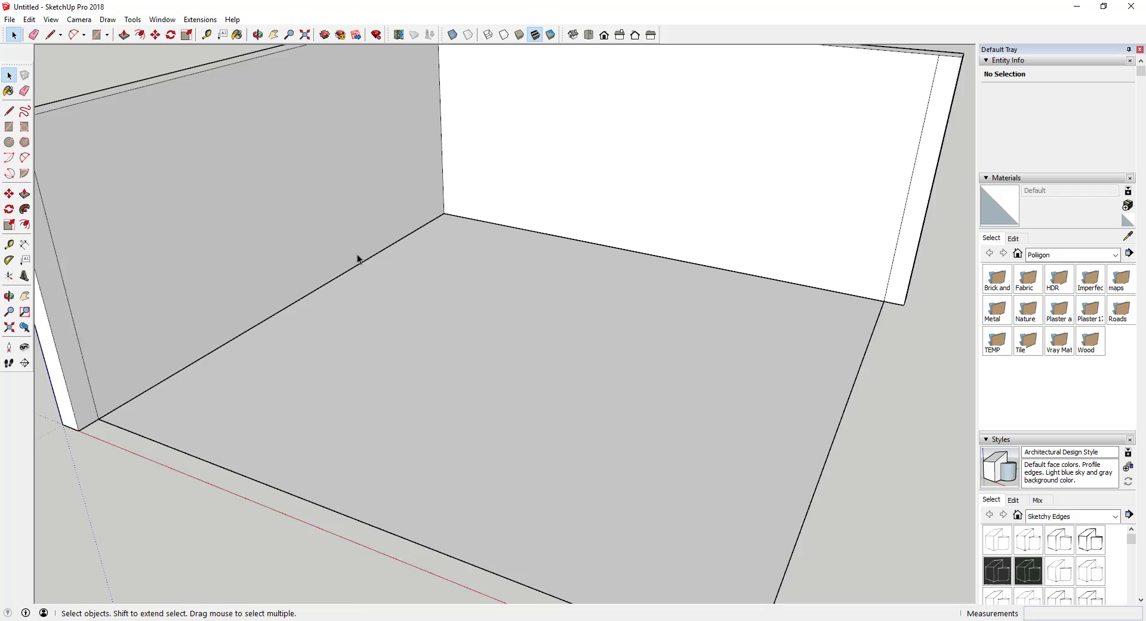
{"action": "left_click", "coordinate": [332, 271]}
{"action": "scroll", "coordinate": [436, 229], "scroll_direction": "down", "scroll_amount": 6}
{"action": "scroll", "coordinate": [423, 174], "scroll_direction": "up", "scroll_amount": 3}
{"action": "key", "text": "t"}
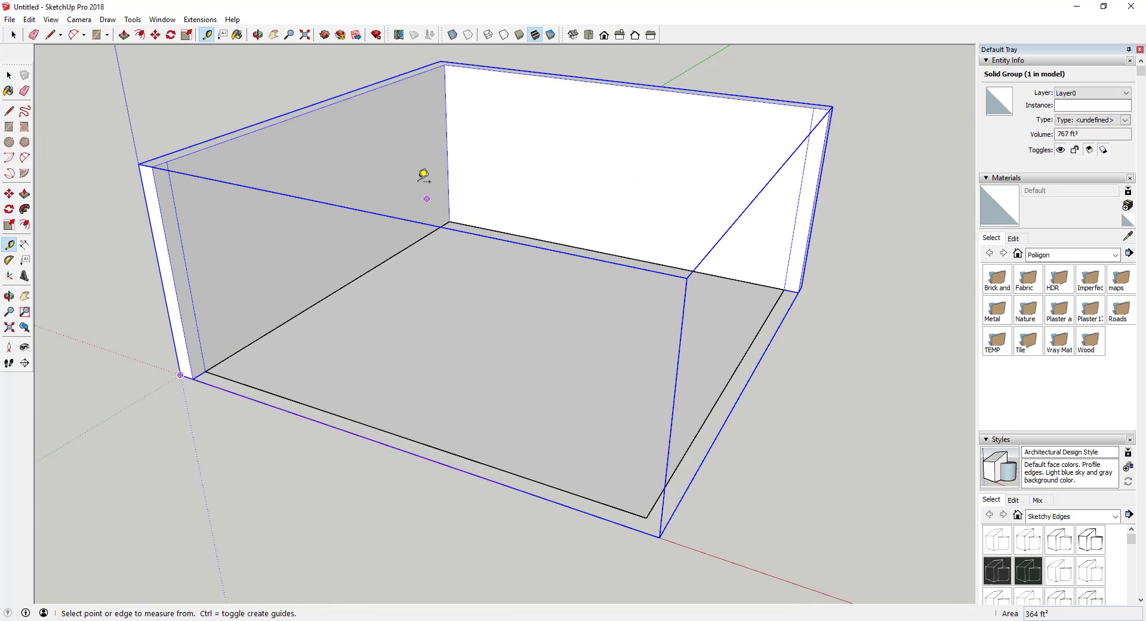
{"action": "left_click", "coordinate": [484, 228]}
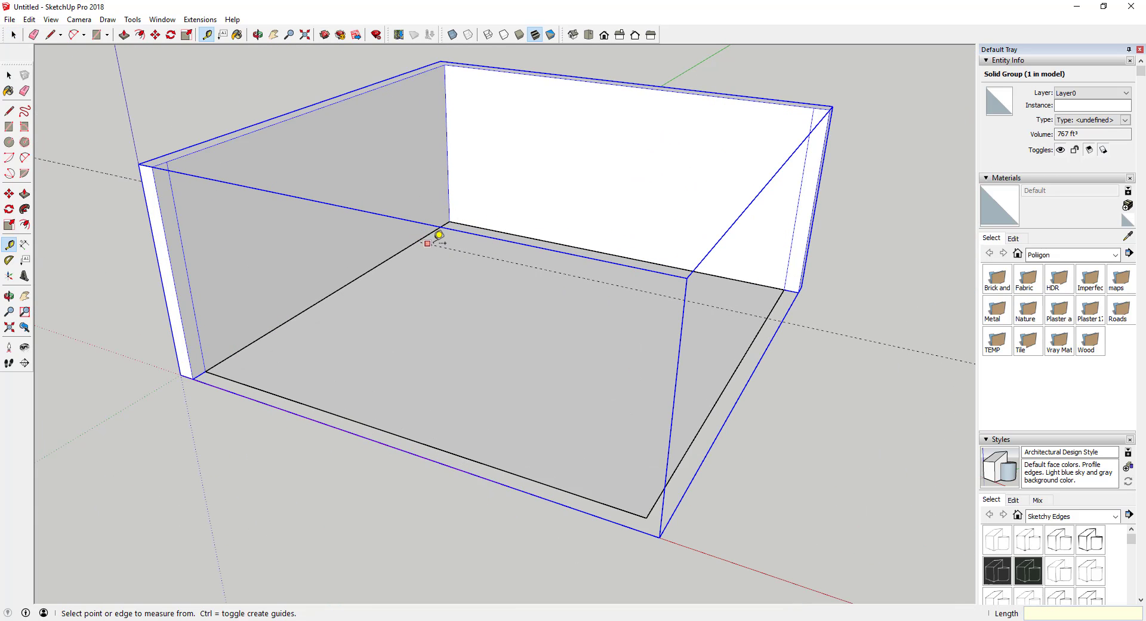
{"action": "left_click", "coordinate": [389, 250]}
{"action": "left_click", "coordinate": [479, 255]}
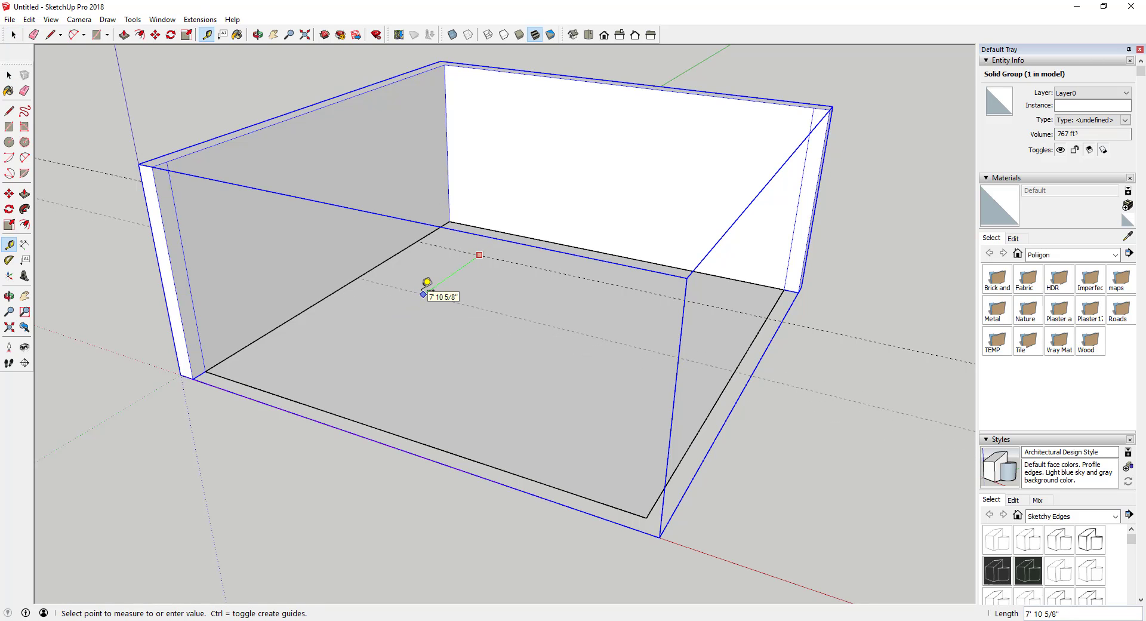
{"action": "key", "text": "space"}
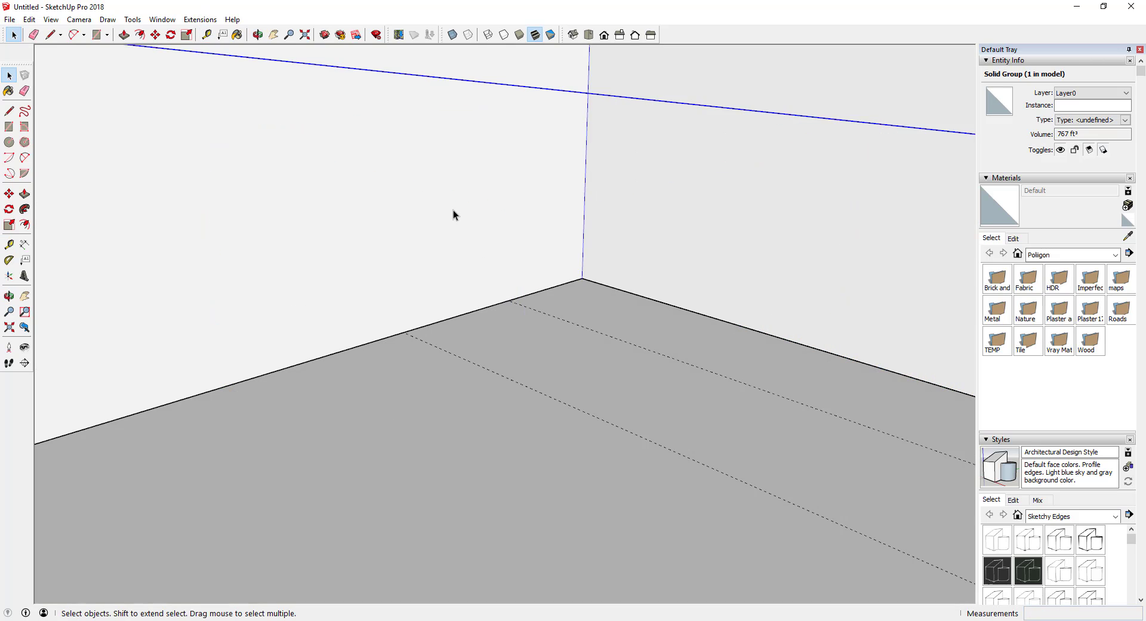
Step: Open the wall group and outline a rectangular doorway on the green-axis wall's inner face, starting from the guides
{"action": "scroll", "coordinate": [513, 250], "scroll_direction": "down", "scroll_amount": 4}
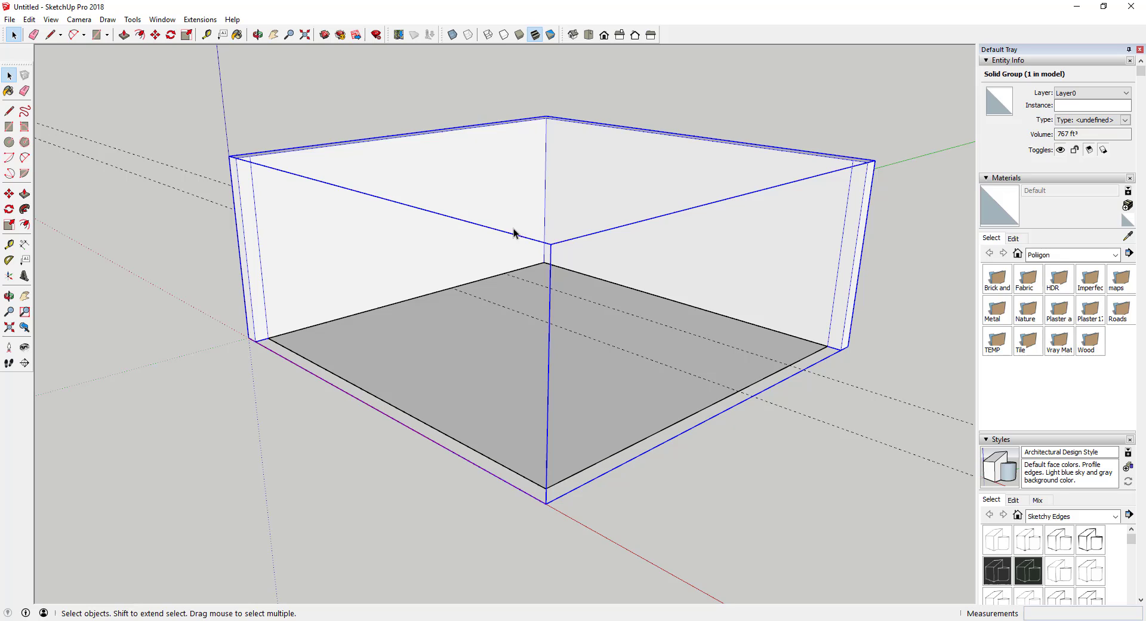
{"action": "double_click", "coordinate": [513, 233]}
{"action": "scroll", "coordinate": [460, 235], "scroll_direction": "up", "scroll_amount": 4}
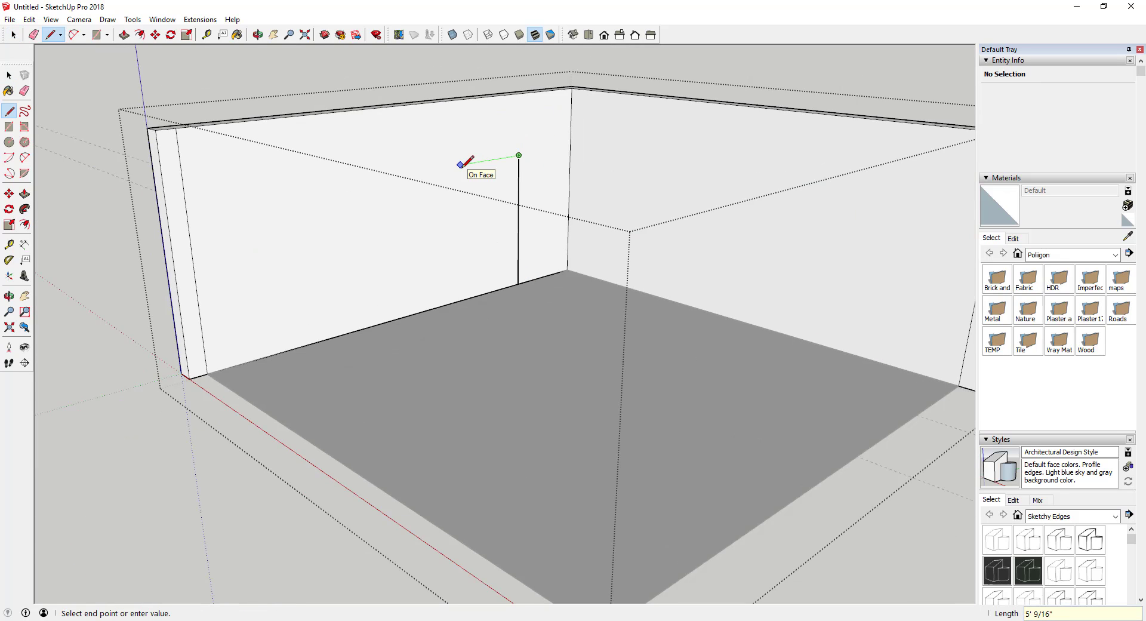
{"action": "left_click", "coordinate": [451, 303]}
{"action": "key", "text": "space"}
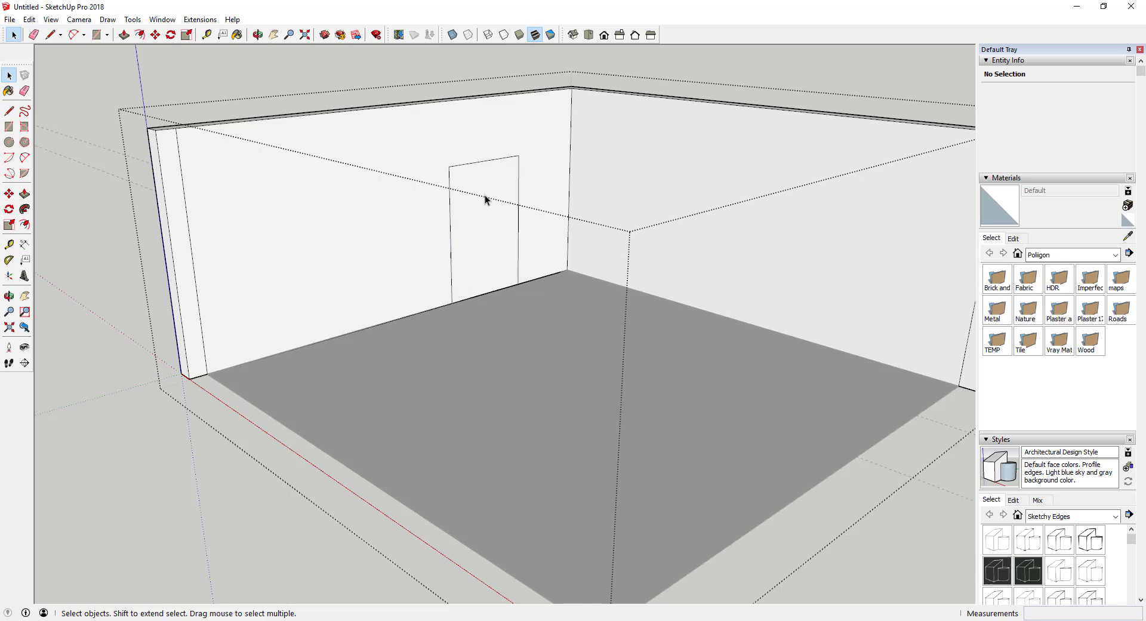
Step: Draw an arc over the top of the doorway outline and erase the straight top edge beneath it
{"action": "middle_click_drag", "start_coordinate": [485, 195], "coordinate": [476, 184]}
{"action": "key", "text": "a"}
{"action": "left_click", "coordinate": [445, 168]}
{"action": "left_click", "coordinate": [511, 156]}
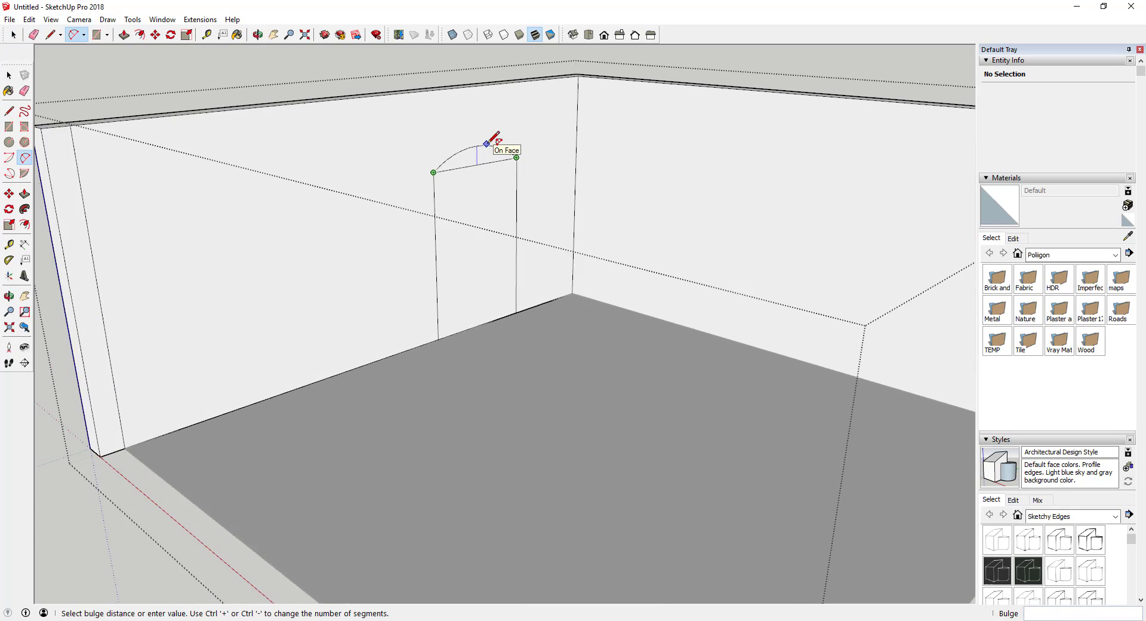
{"action": "left_click", "coordinate": [474, 147]}
{"action": "key", "text": "e"}
{"action": "left_click", "coordinate": [476, 167]}
Step: Push the arched doorway face 1' through the wall to cut the opening, and leave the group
{"action": "key", "text": "space"}
{"action": "left_click", "coordinate": [471, 228]}
{"action": "key", "text": "p"}
{"action": "left_click_drag", "start_coordinate": [473, 243], "coordinate": [468, 231]}
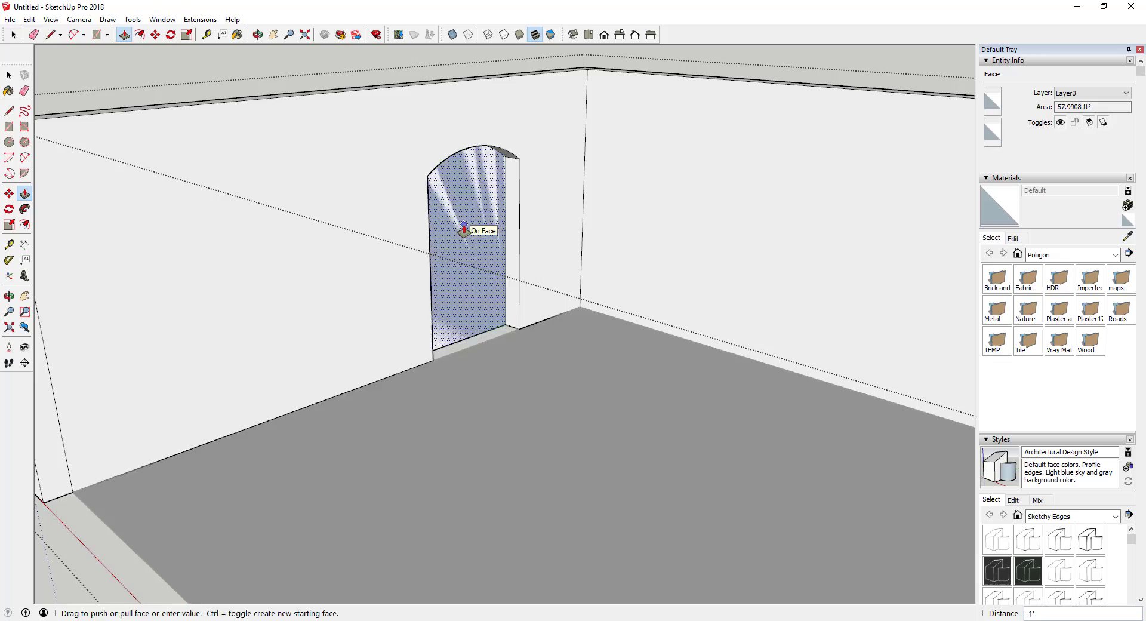
{"action": "middle_click_drag", "start_coordinate": [467, 231], "coordinate": [591, 213]}
{"action": "key", "text": "space"}
Step: Erase both guide lines from the floor
{"action": "scroll", "coordinate": [508, 298], "scroll_direction": "down", "scroll_amount": 8}
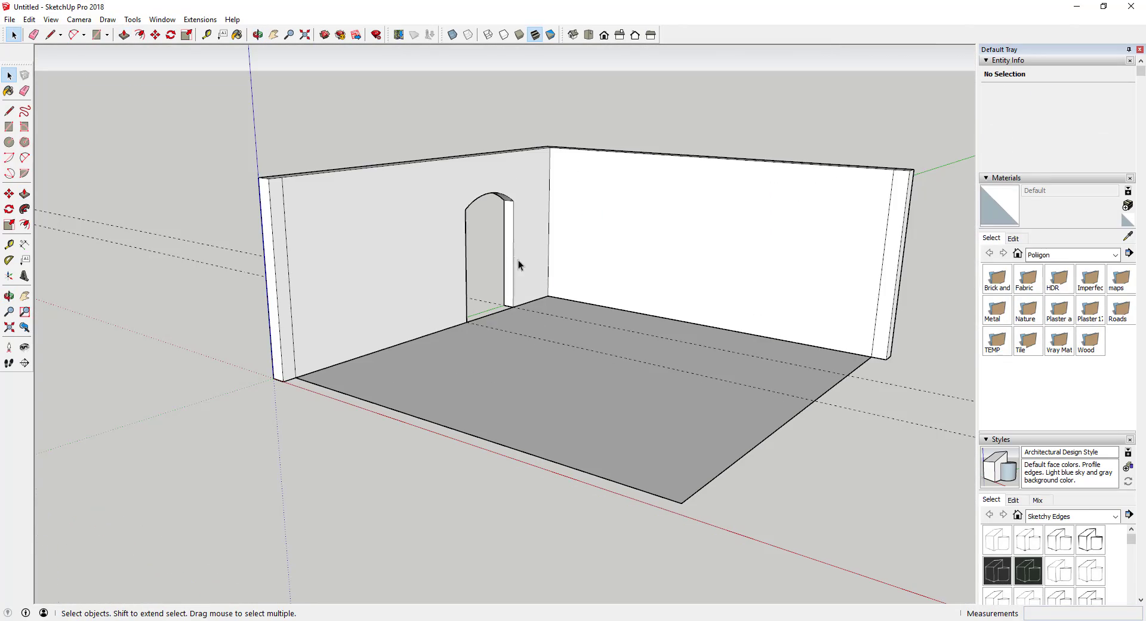
{"action": "left_click", "coordinate": [579, 329]}
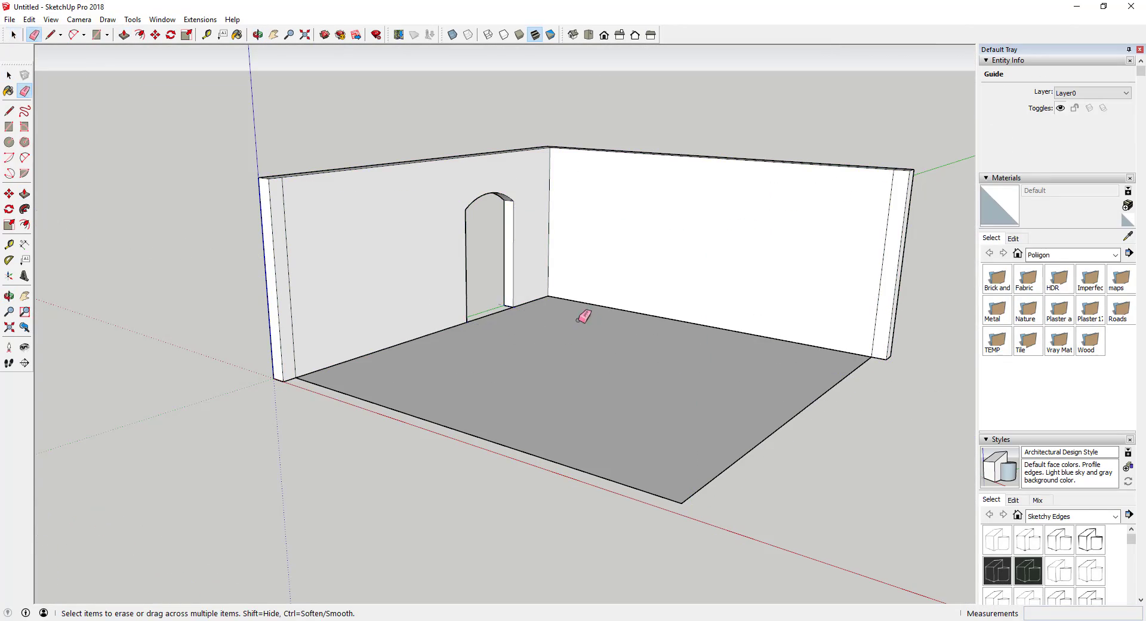
{"action": "key", "text": "space"}
Step: Trace the doorway's two sides and arched top on the wall's outer face with lines and an arc
{"action": "middle_click_drag", "start_coordinate": [512, 239], "coordinate": [841, 263]}
{"action": "scroll", "coordinate": [520, 261], "scroll_direction": "up", "scroll_amount": 4}
{"action": "key", "text": "a"}
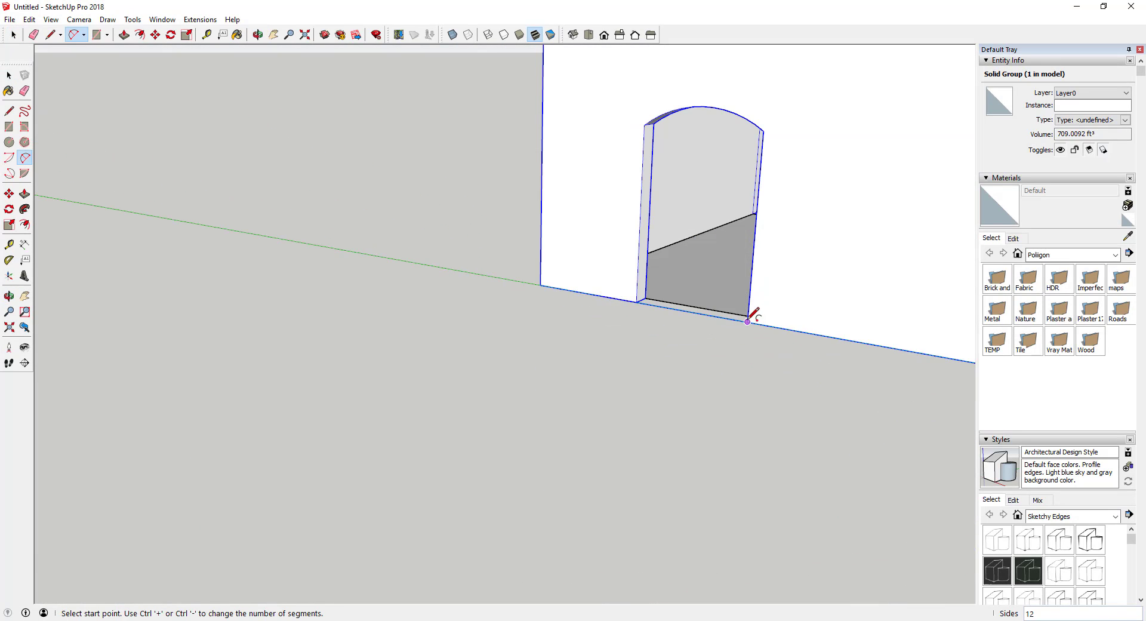
{"action": "key", "text": "l"}
{"action": "left_click", "coordinate": [749, 320]}
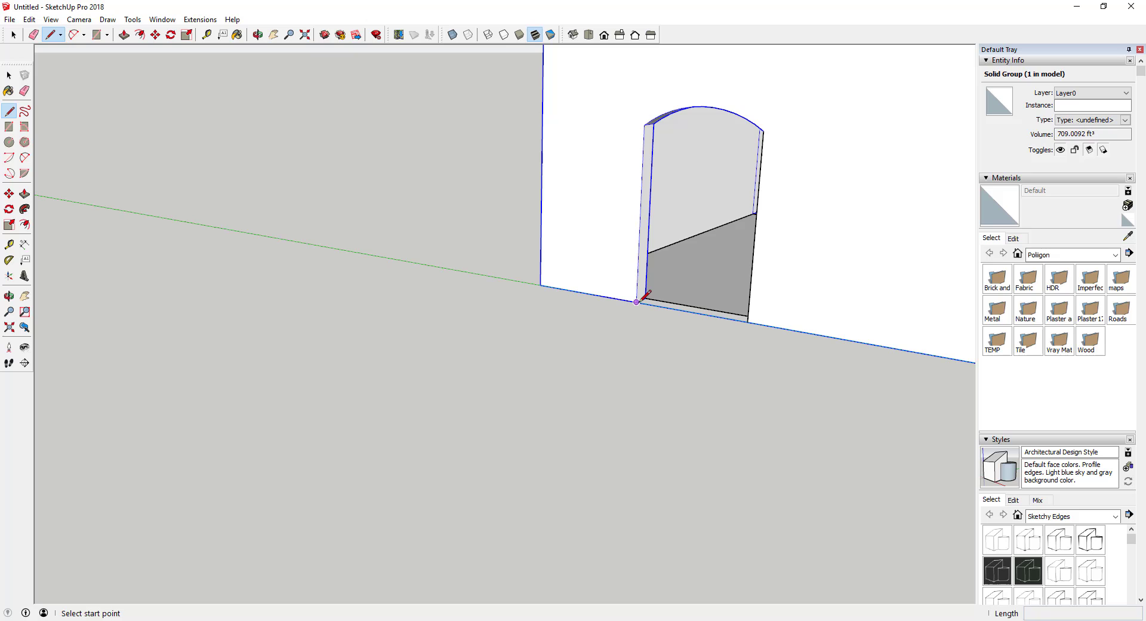
{"action": "left_click", "coordinate": [714, 104]}
{"action": "middle_click_drag", "start_coordinate": [715, 104], "coordinate": [604, 160]}
{"action": "key", "text": "space"}
Step: Offset the traced doorway edges inward by 1" for a thin door frame
{"action": "left_click_drag", "start_coordinate": [579, 358], "coordinate": [752, 85]}
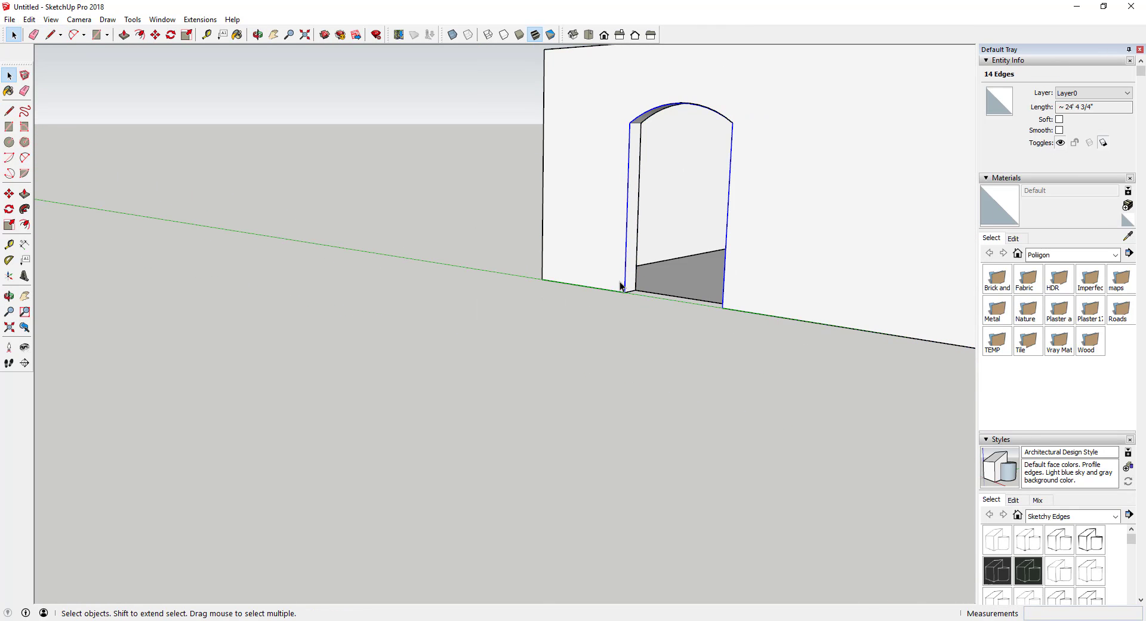
{"action": "key", "text": "f"}
{"action": "left_click", "coordinate": [626, 263]}
{"action": "type", "text": "1"}
{"action": "key", "text": "Return"}
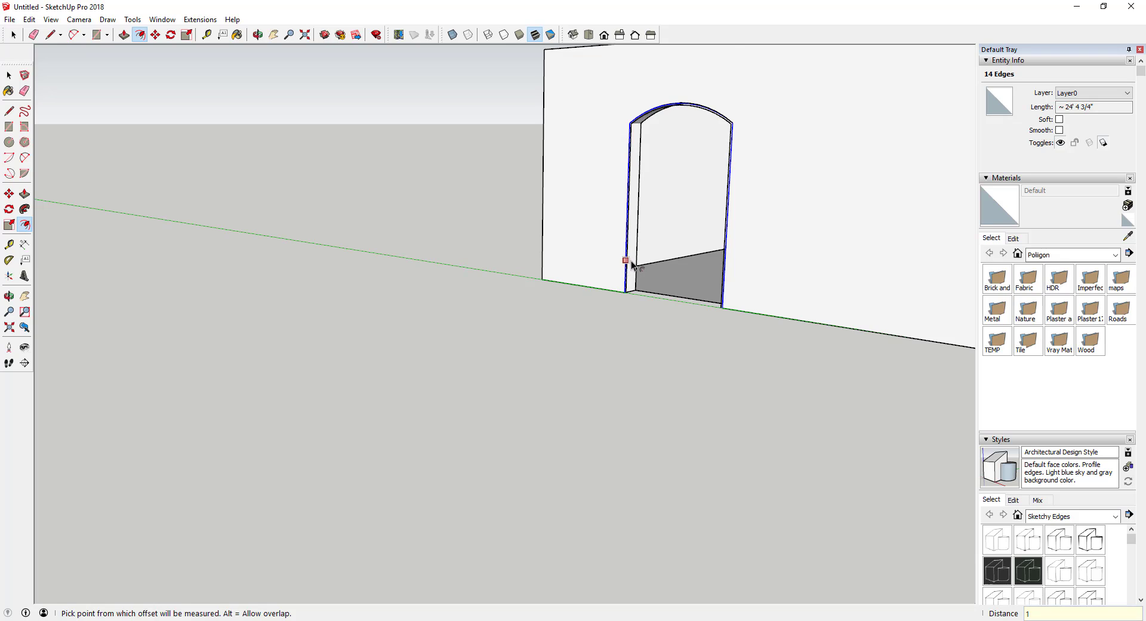
{"action": "key", "text": "space"}
Step: Close the door frame profile with short lines at the foot of both jambs
{"action": "scroll", "coordinate": [719, 304], "scroll_direction": "up", "scroll_amount": 6}
{"action": "key", "text": "l"}
{"action": "left_click", "coordinate": [724, 339]}
{"action": "left_click", "coordinate": [738, 340]}
{"action": "key", "text": "space"}
{"action": "scroll", "coordinate": [223, 246], "scroll_direction": "up", "scroll_amount": 3}
{"action": "middle_click_drag", "start_coordinate": [239, 256], "coordinate": [373, 275]}
{"action": "key", "text": "l"}
{"action": "left_click", "coordinate": [460, 318]}
{"action": "left_click", "coordinate": [468, 318]}
{"action": "key", "text": "space"}
Step: Extrude the arched door frame profile through the wall so it projects into the room
{"action": "scroll", "coordinate": [468, 289], "scroll_direction": "down", "scroll_amount": 7}
{"action": "middle_click_drag", "start_coordinate": [468, 288], "coordinate": [197, 292]}
{"action": "scroll", "coordinate": [539, 134], "scroll_direction": "up", "scroll_amount": 6}
{"action": "middle_click_drag", "start_coordinate": [540, 134], "coordinate": [489, 139]}
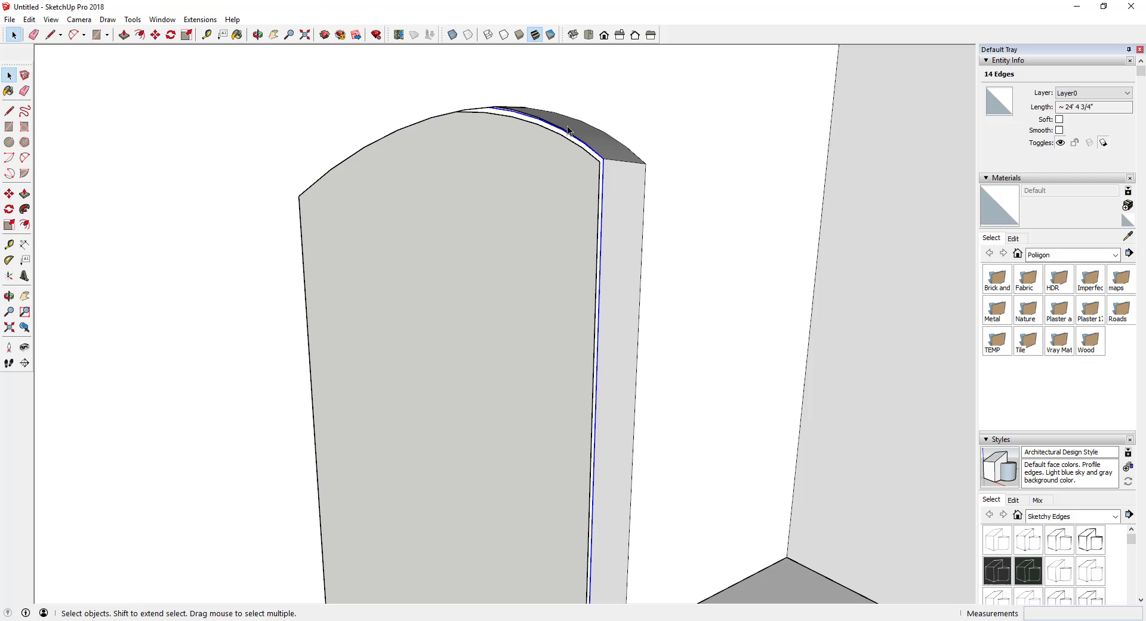
{"action": "key", "text": "p"}
{"action": "left_click", "coordinate": [590, 145]}
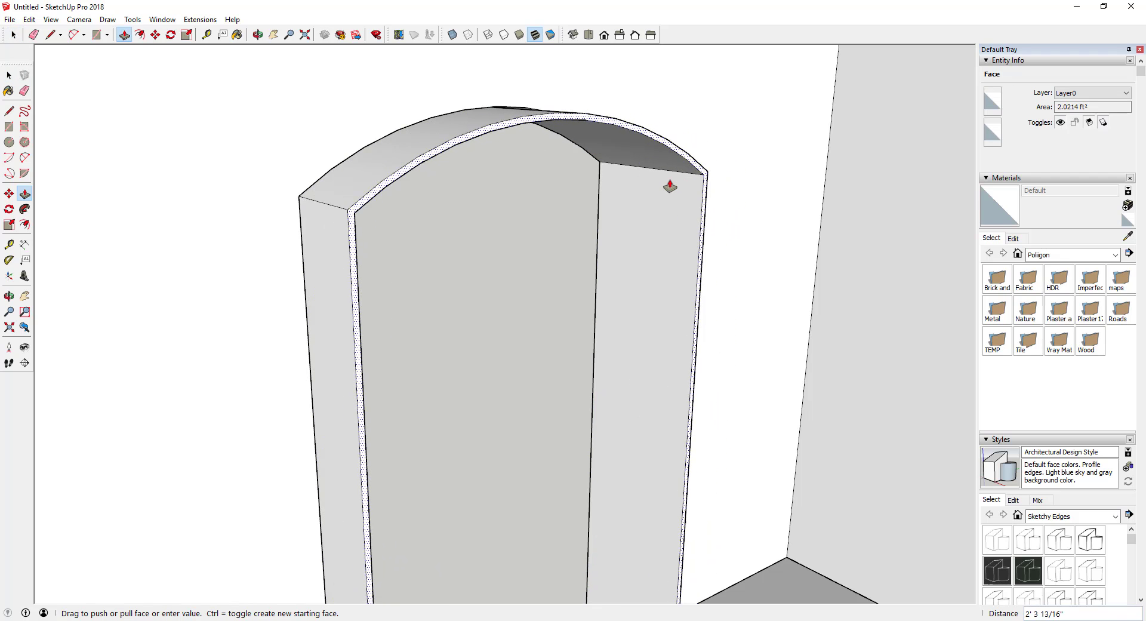
{"action": "left_click", "coordinate": [545, 105]}
{"action": "middle_click_drag", "start_coordinate": [545, 104], "coordinate": [606, 133]}
{"action": "left_click_drag", "start_coordinate": [504, 113], "coordinate": [520, 121]}
{"action": "key", "text": "Return"}
{"action": "key", "text": "space"}
Step: Select the door frame with all its connected geometry and make it a group
{"action": "middle_click_drag", "start_coordinate": [520, 122], "coordinate": [481, 289]}
{"action": "scroll", "coordinate": [481, 289], "scroll_direction": "down", "scroll_amount": 8}
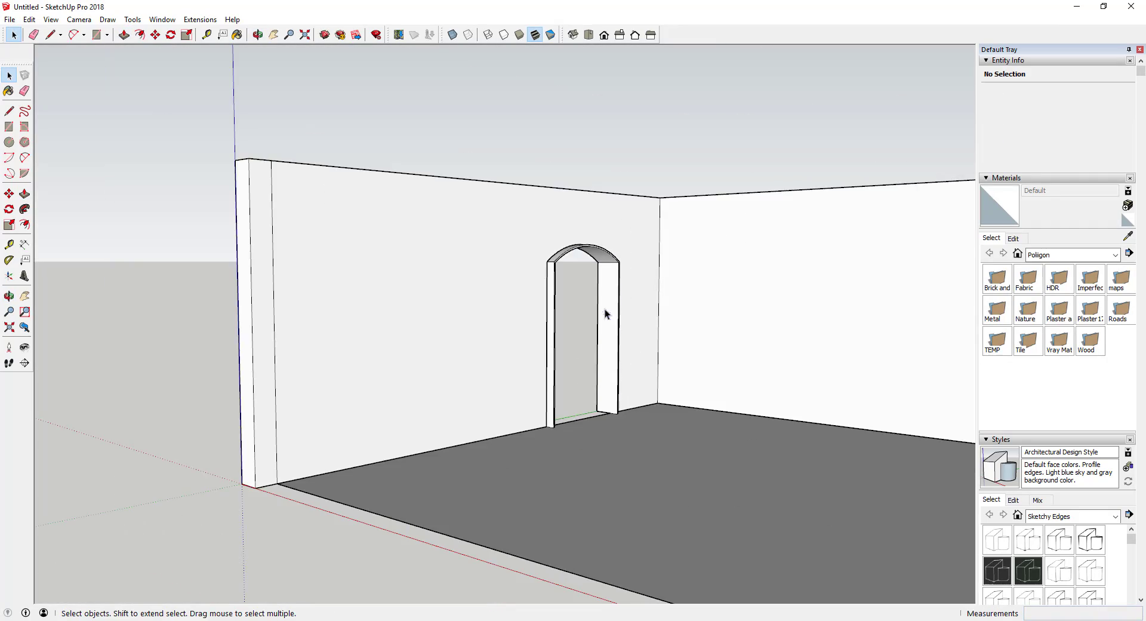
{"action": "triple_click", "coordinate": [605, 313]}
{"action": "scroll", "coordinate": [580, 234], "scroll_direction": "up", "scroll_amount": 9}
{"action": "middle_click_drag", "start_coordinate": [580, 234], "coordinate": [214, 290]}
{"action": "left_click_drag", "start_coordinate": [214, 290], "coordinate": [342, 263]}
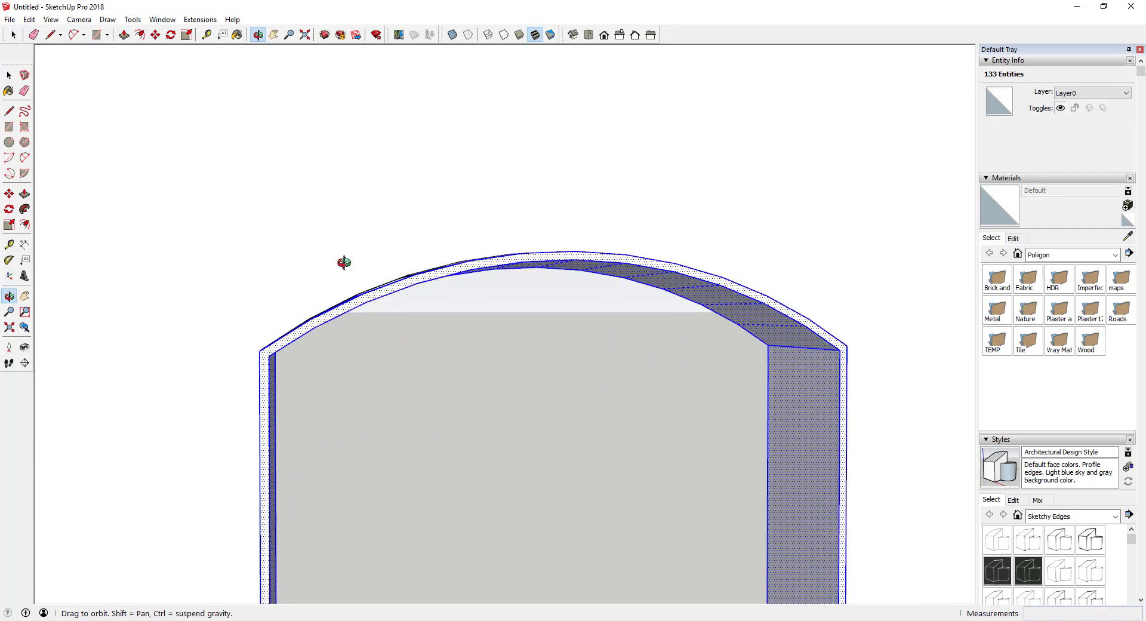
{"action": "key", "text": "space"}
{"action": "scroll", "coordinate": [501, 302], "scroll_direction": "down", "scroll_amount": 5}
{"action": "scroll", "coordinate": [571, 285], "scroll_direction": "down", "scroll_amount": 3}
{"action": "right_click", "coordinate": [638, 402]}
{"action": "left_click", "coordinate": [692, 270]}
{"action": "key", "text": "o"}
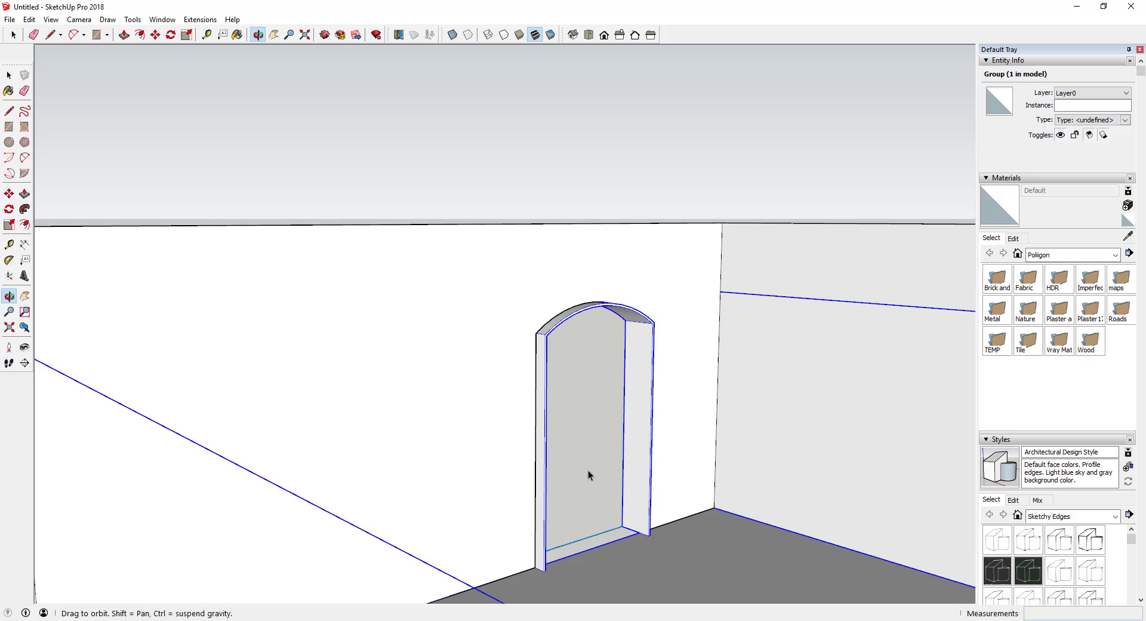
Step: Examine the arched door frame from both the exterior and the interior side of the wall
{"action": "scroll", "coordinate": [588, 470], "scroll_direction": "down", "scroll_amount": 5}
{"action": "key", "text": "space"}
{"action": "middle_click_drag", "start_coordinate": [614, 358], "coordinate": [754, 433]}
{"action": "scroll", "coordinate": [379, 441], "scroll_direction": "up", "scroll_amount": 4}
{"action": "middle_click_drag", "start_coordinate": [382, 443], "coordinate": [566, 457]}
{"action": "scroll", "coordinate": [543, 491], "scroll_direction": "up", "scroll_amount": 3}
{"action": "scroll", "coordinate": [519, 483], "scroll_direction": "up", "scroll_amount": 1}
{"action": "scroll", "coordinate": [624, 209], "scroll_direction": "down", "scroll_amount": 3}
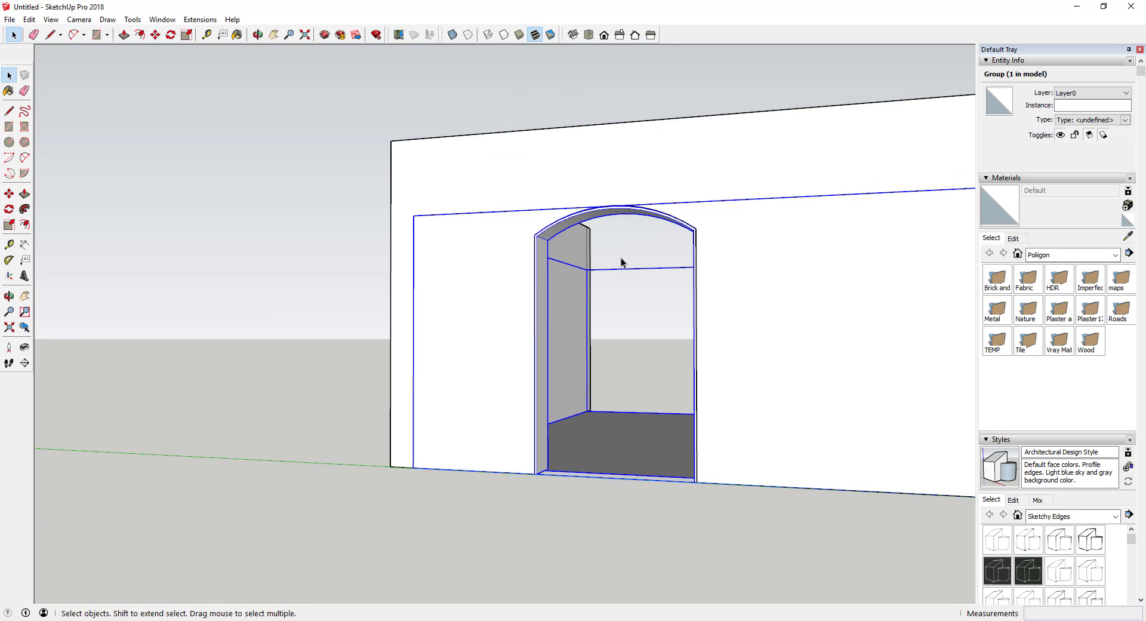
{"action": "left_click", "coordinate": [611, 215]}
{"action": "middle_click_drag", "start_coordinate": [612, 215], "coordinate": [647, 318]}
{"action": "middle_click_drag", "start_coordinate": [686, 334], "coordinate": [599, 325]}
{"action": "scroll", "coordinate": [599, 325], "scroll_direction": "up", "scroll_amount": 2}
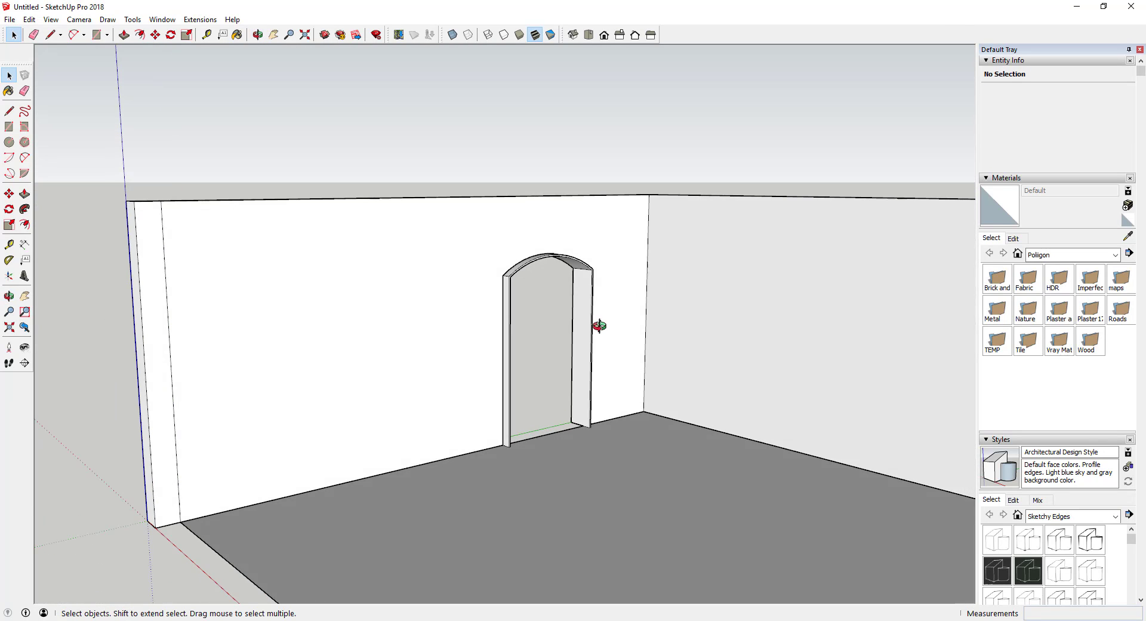
Step: Inside the wall group, draw a line across the foot of the doorway on the exterior side to form a face filling the arch
{"action": "left_click", "coordinate": [590, 270]}
{"action": "scroll", "coordinate": [589, 269], "scroll_direction": "down", "scroll_amount": 3}
{"action": "scroll", "coordinate": [609, 358], "scroll_direction": "up", "scroll_amount": 3}
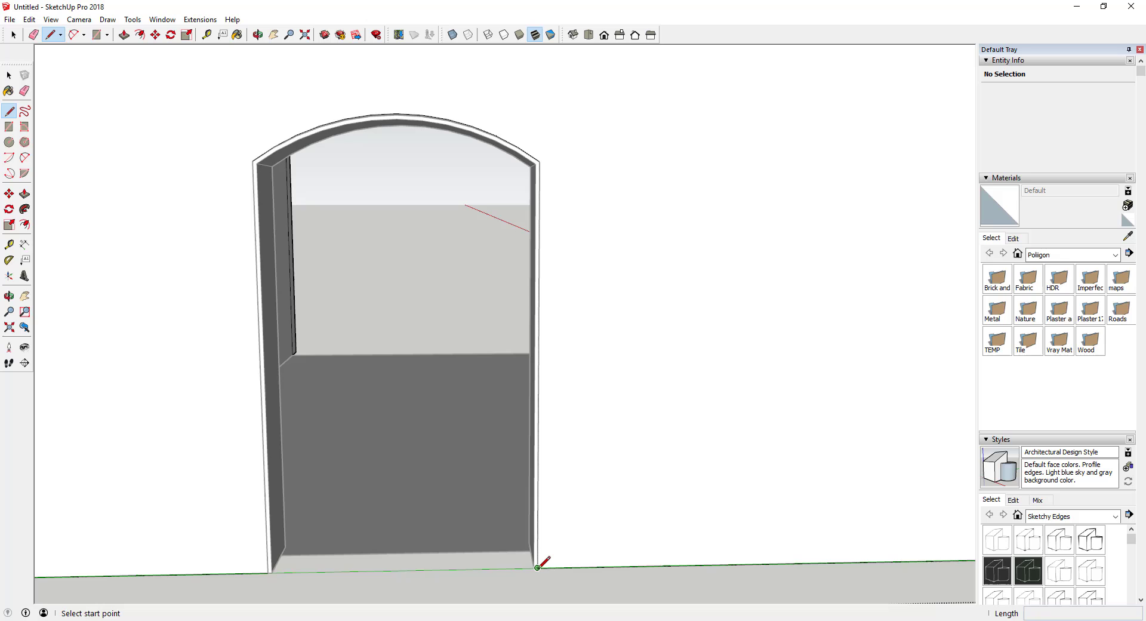
{"action": "left_click", "coordinate": [536, 567]}
{"action": "left_click", "coordinate": [271, 573]}
{"action": "key", "text": "space"}
{"action": "left_click", "coordinate": [417, 406]}
{"action": "middle_click_drag", "start_coordinate": [636, 293], "coordinate": [415, 276]}
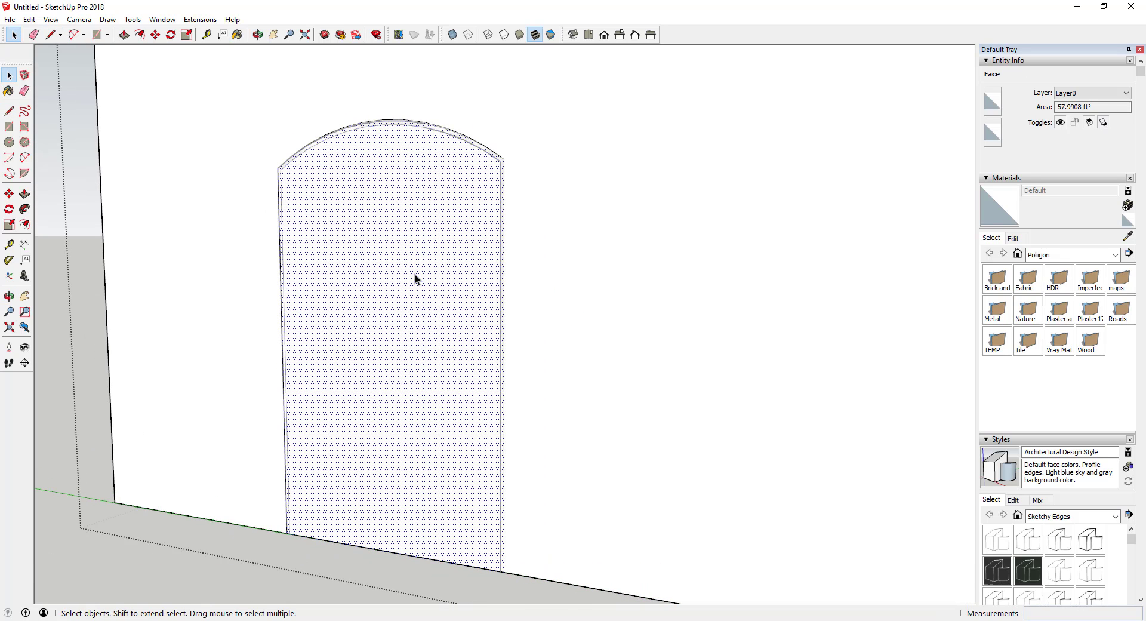
Step: Make the arched face filling the doorway and its edges into a group
{"action": "double_click", "coordinate": [370, 277]}
{"action": "right_click", "coordinate": [371, 277]}
{"action": "left_click", "coordinate": [409, 386]}
{"action": "middle_click_drag", "start_coordinate": [453, 358], "coordinate": [487, 351]}
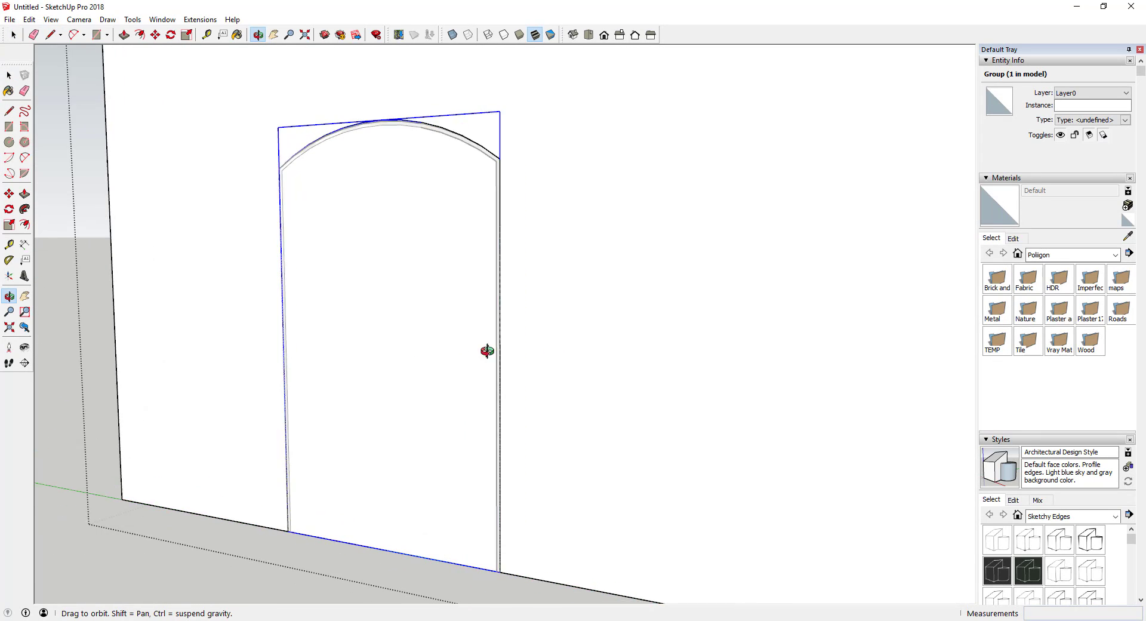
Step: Cut the arched panel group out of the wall group and paste it in place at the model's top level
{"action": "scroll", "coordinate": [443, 249], "scroll_direction": "down", "scroll_amount": 3}
{"action": "middle_click_drag", "start_coordinate": [443, 249], "coordinate": [454, 277]}
{"action": "key", "text": "ctrl+x"}
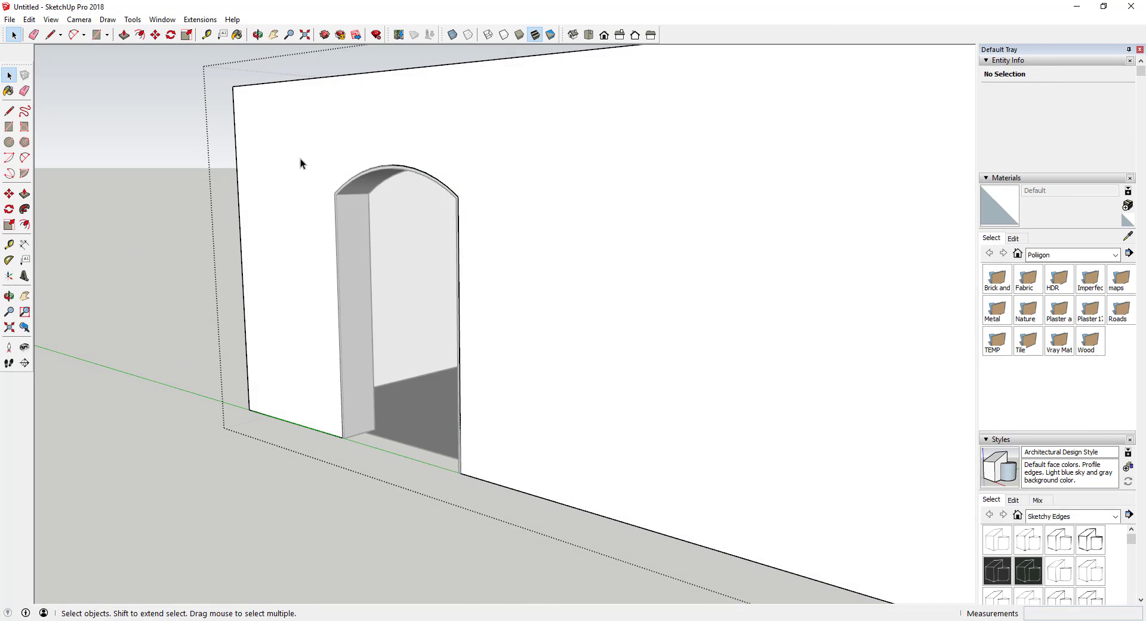
{"action": "left_click", "coordinate": [153, 90]}
{"action": "left_click", "coordinate": [31, 20]}
{"action": "left_click", "coordinate": [70, 103]}
{"action": "middle_click_drag", "start_coordinate": [298, 263], "coordinate": [134, 304]}
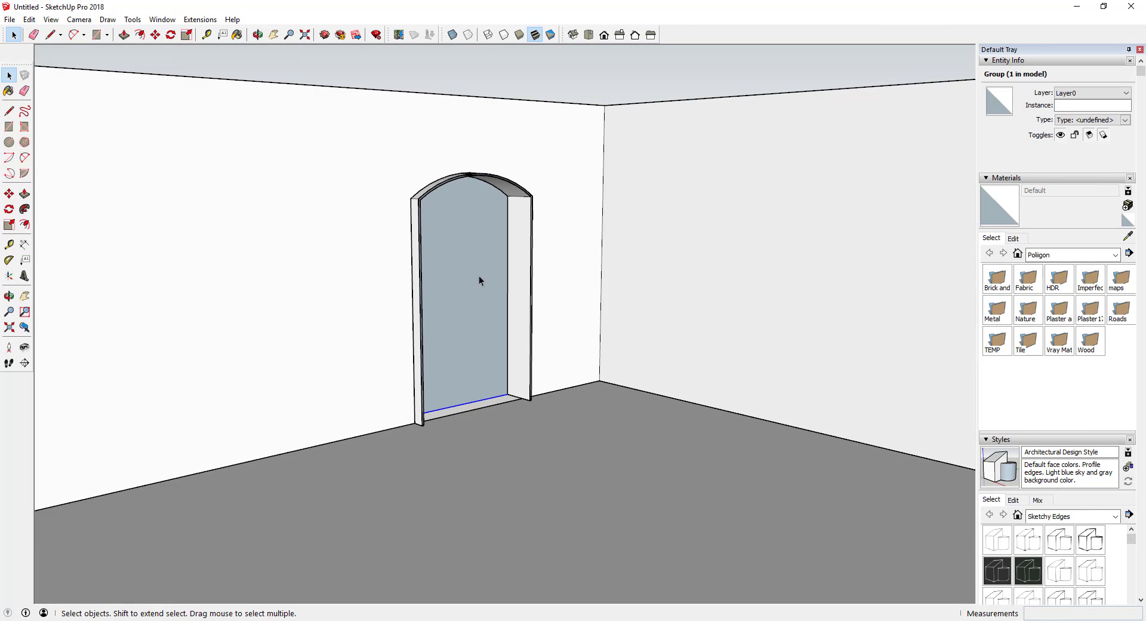
Step: Show the Outliner and rename the wall group as Exterior Wall
{"action": "scroll", "coordinate": [1131, 525], "scroll_direction": "down", "scroll_amount": 8}
{"action": "scroll", "coordinate": [1034, 439], "scroll_direction": "down", "scroll_amount": 5}
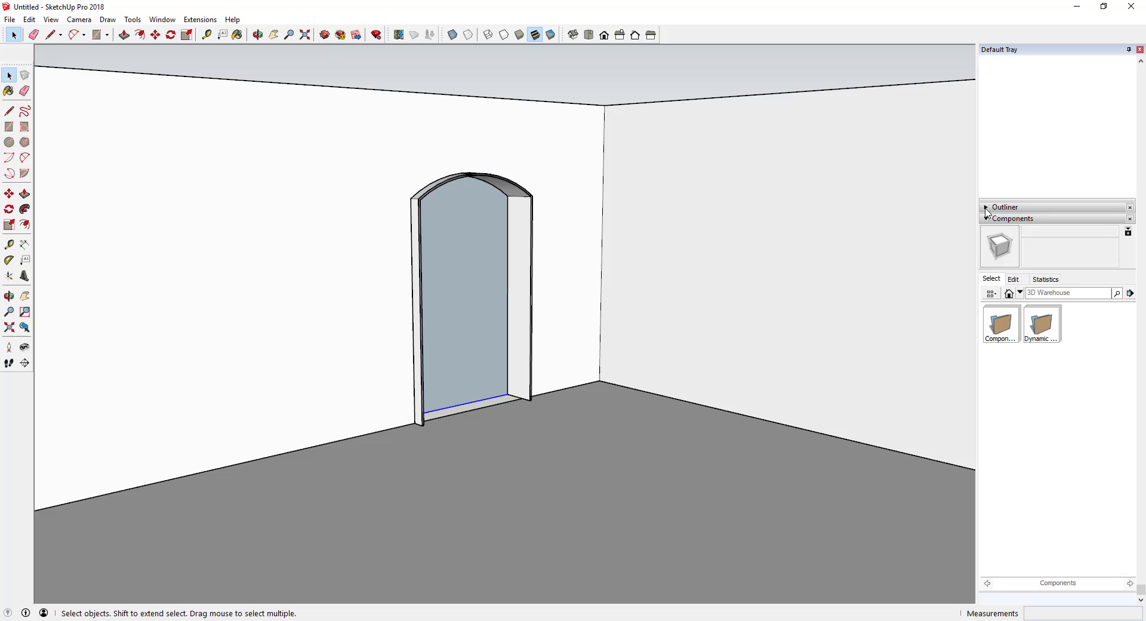
{"action": "left_click", "coordinate": [1015, 207]}
{"action": "left_click", "coordinate": [564, 214]}
{"action": "right_click", "coordinate": [1014, 247]}
{"action": "left_click", "coordinate": [1060, 482]}
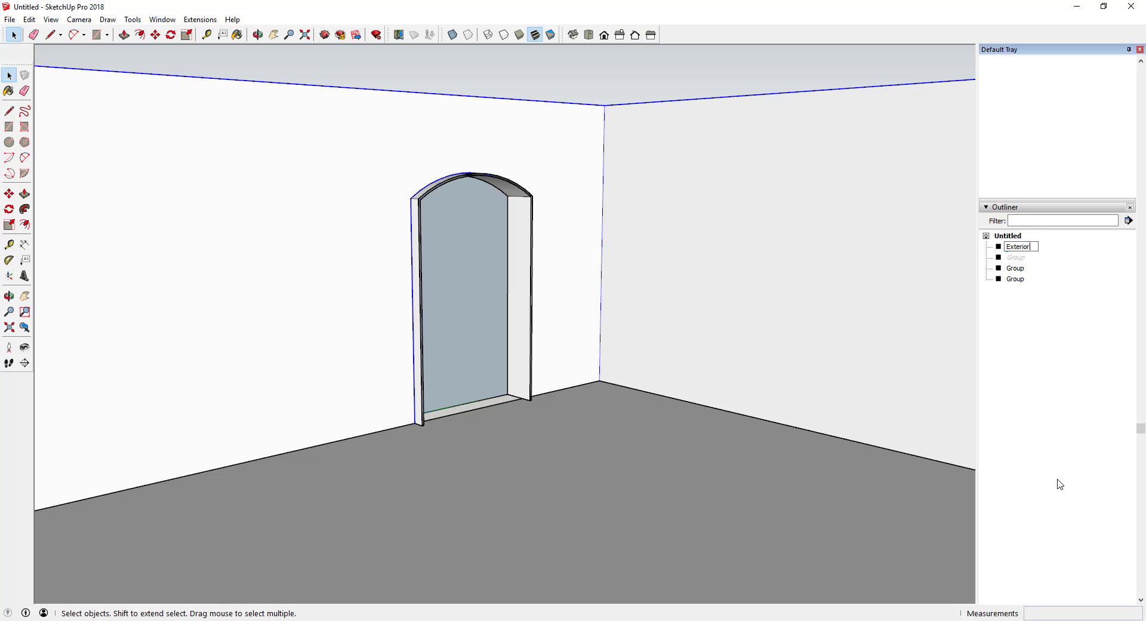
Step: Rename the door frame group as Steel Plate and the arched panel group as Window
{"action": "right_click", "coordinate": [1016, 267]}
{"action": "left_click", "coordinate": [1055, 507]}
{"action": "type", "text": "Steel Plate"}
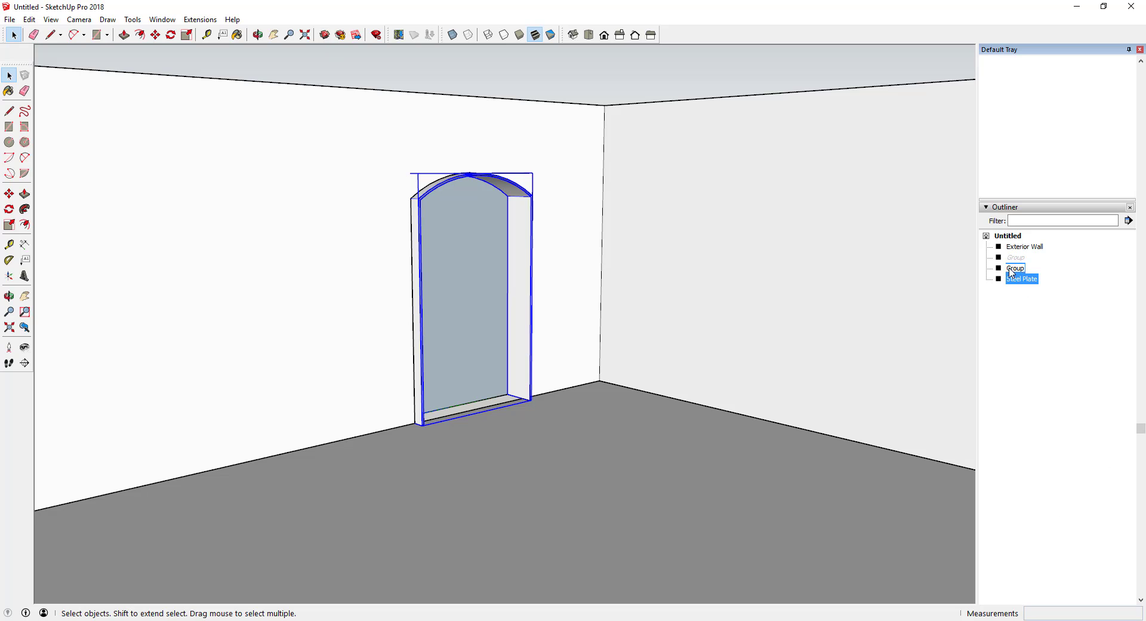
{"action": "right_click", "coordinate": [1011, 271]}
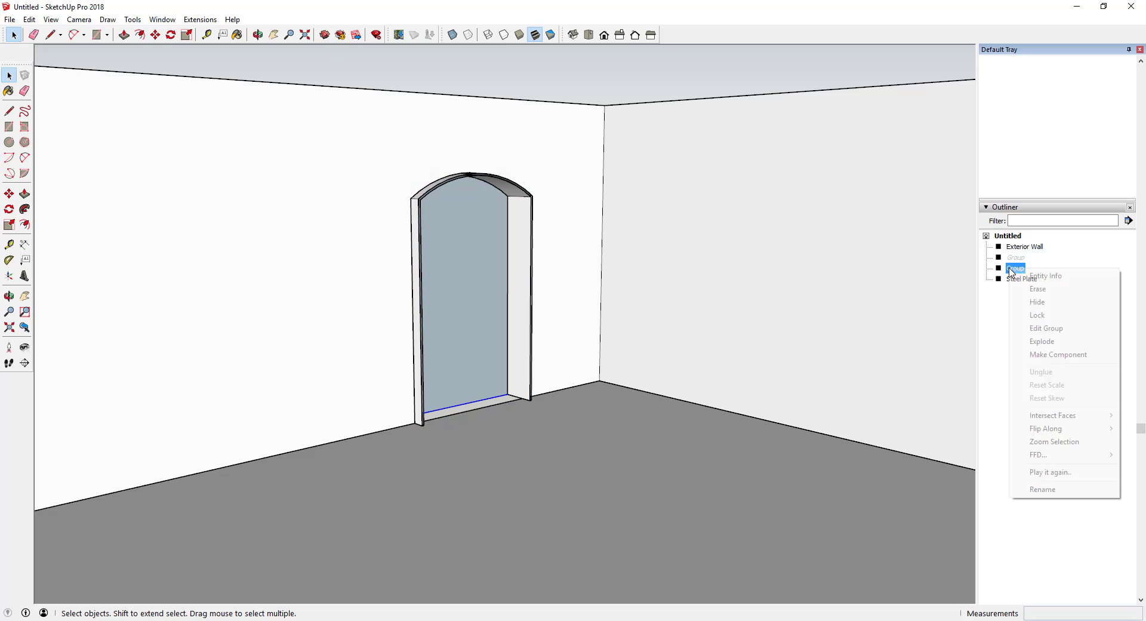
{"action": "left_click", "coordinate": [1043, 487]}
Step: Open the Window group and draw a horizontal line across the panel between the two ends of the arch
{"action": "double_click", "coordinate": [472, 281]}
{"action": "middle_click_drag", "start_coordinate": [599, 292], "coordinate": [508, 283]}
{"action": "left_click", "coordinate": [451, 248]}
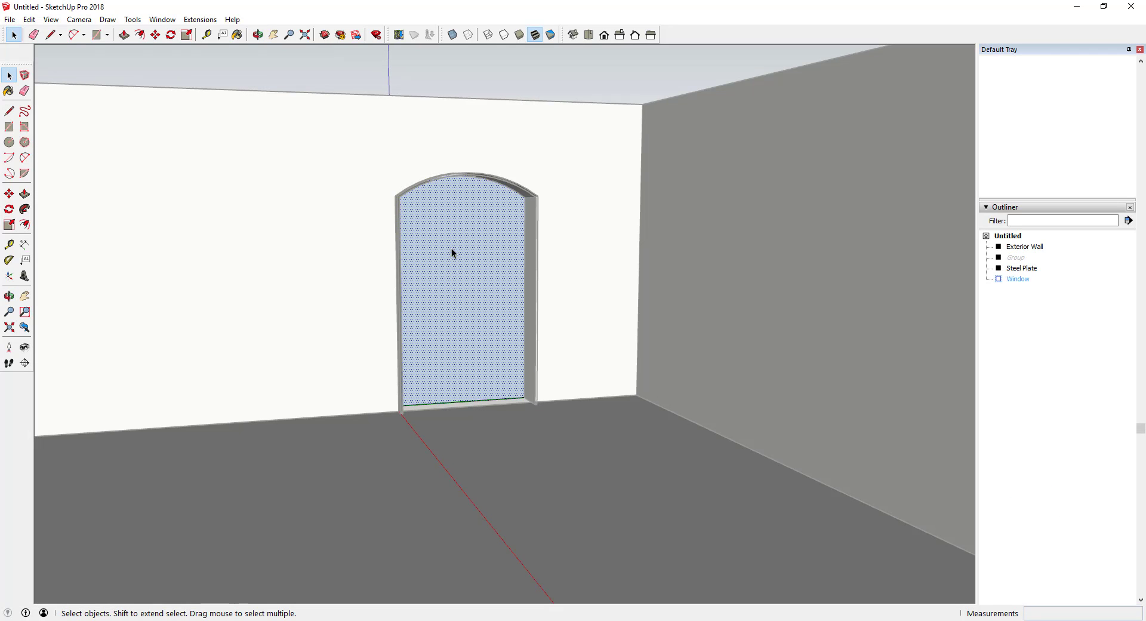
{"action": "scroll", "coordinate": [474, 271], "scroll_direction": "up", "scroll_amount": 5}
{"action": "right_click", "coordinate": [467, 257]}
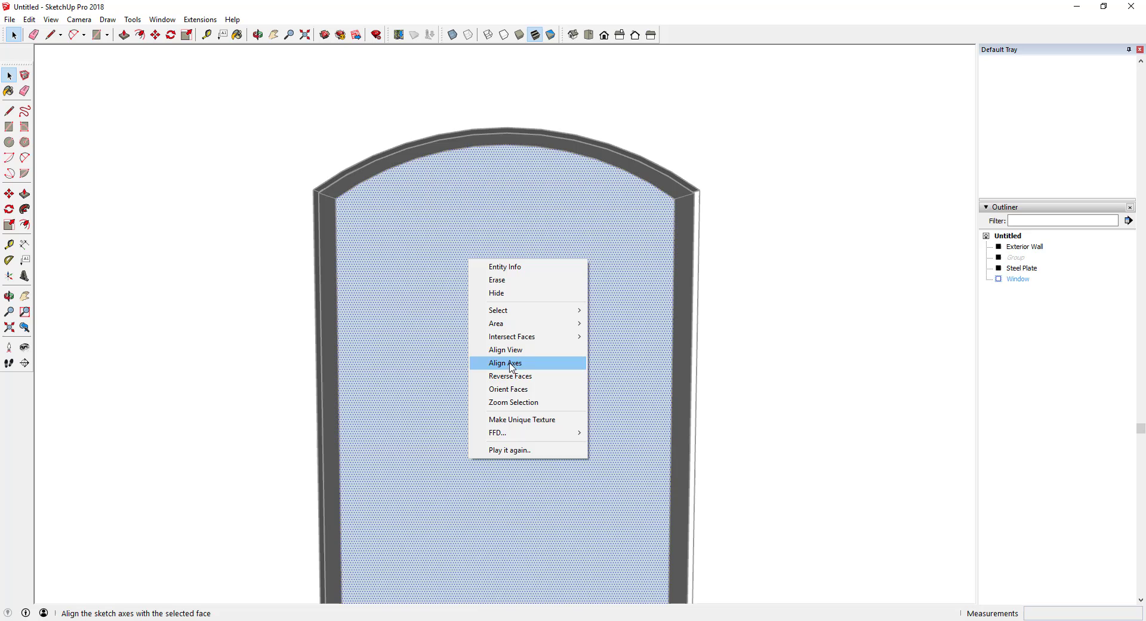
{"action": "key", "text": "Escape"}
{"action": "key", "text": "l"}
{"action": "left_click", "coordinate": [335, 197]}
{"action": "left_click", "coordinate": [674, 197]}
{"action": "key", "text": "space"}
{"action": "scroll", "coordinate": [526, 241], "scroll_direction": "down", "scroll_amount": 3}
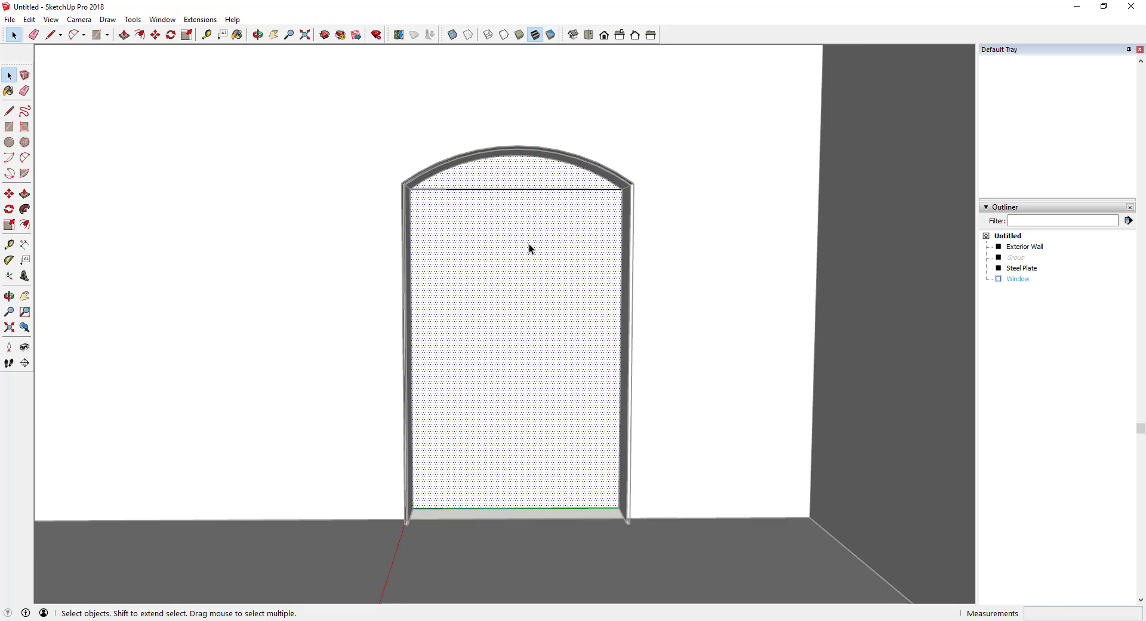
Step: Divide the panel below the arch with a second horizontal line and a vertical centre line down to the floor
{"action": "key", "text": "l"}
{"action": "left_click", "coordinate": [621, 274]}
{"action": "left_click", "coordinate": [410, 273]}
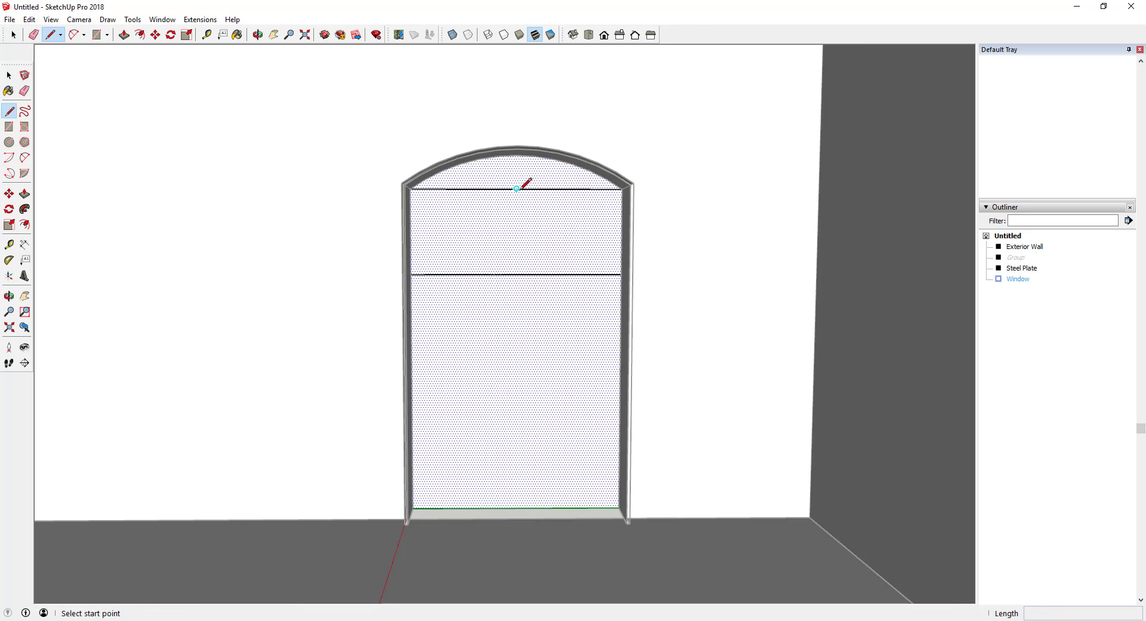
{"action": "left_click", "coordinate": [515, 507]}
{"action": "key", "text": "space"}
{"action": "left_click", "coordinate": [473, 322]}
{"action": "middle_click_drag", "start_coordinate": [473, 322], "coordinate": [540, 323]}
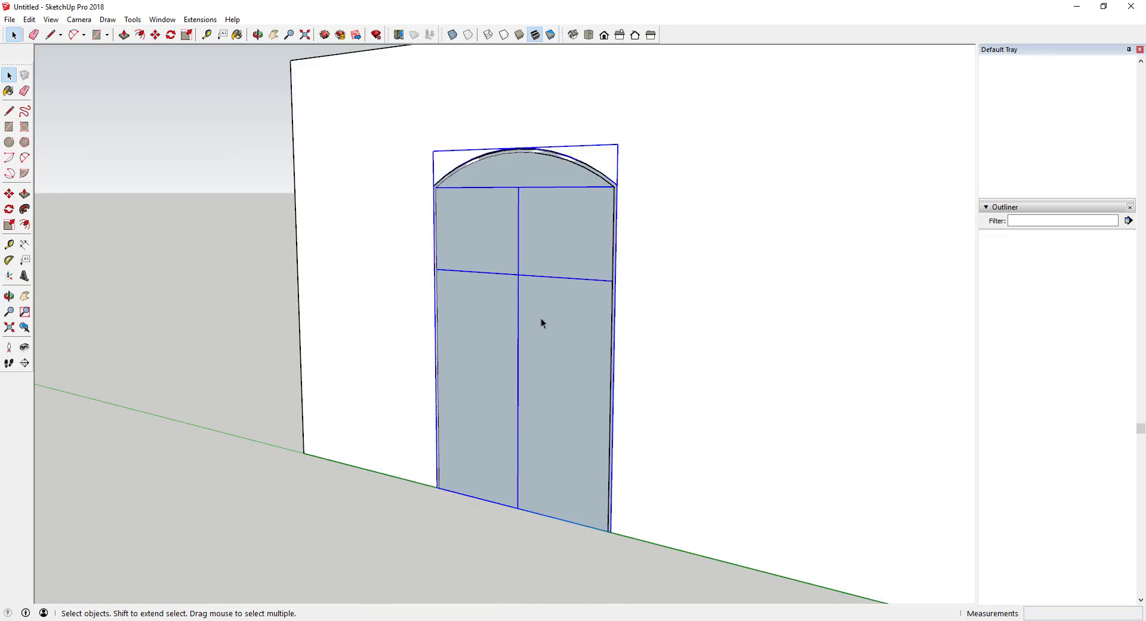
Step: Trace a rectangle over the divided area inside the Window group to split the face along the grid lines
{"action": "middle_click_drag", "start_coordinate": [485, 238], "coordinate": [544, 234]}
{"action": "scroll", "coordinate": [436, 202], "scroll_direction": "up", "scroll_amount": 4}
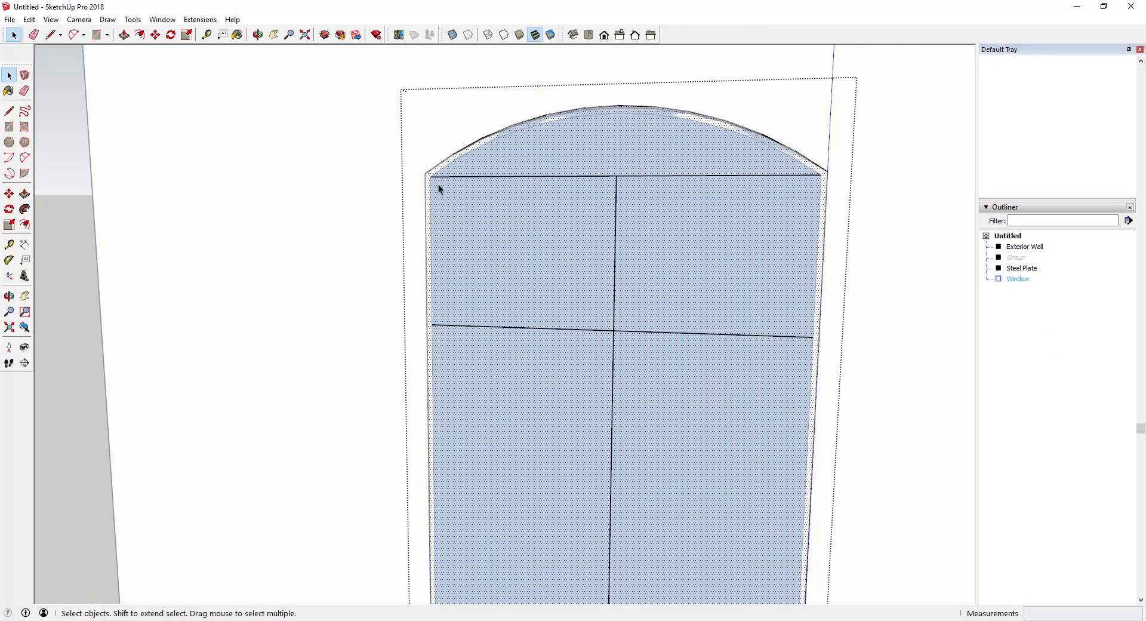
{"action": "scroll", "coordinate": [437, 181], "scroll_direction": "down", "scroll_amount": 5}
{"action": "key", "text": "r"}
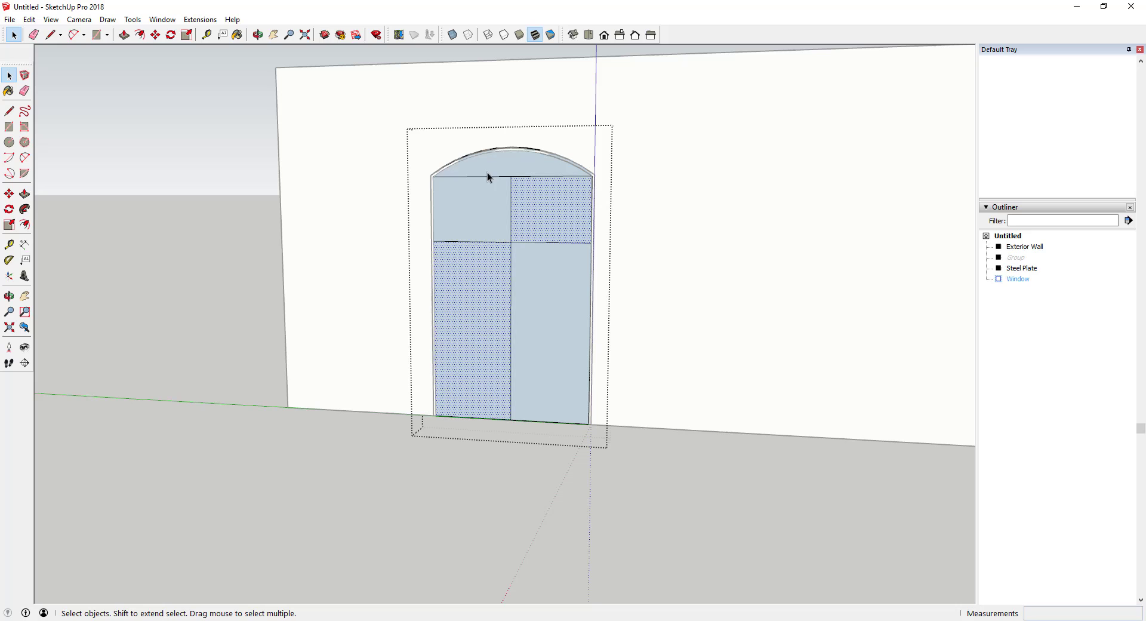
{"action": "left_click", "coordinate": [487, 170]}
{"action": "middle_click_drag", "start_coordinate": [782, 226], "coordinate": [391, 190]}
{"action": "scroll", "coordinate": [424, 206], "scroll_direction": "up", "scroll_amount": 4}
{"action": "left_click", "coordinate": [460, 308]}
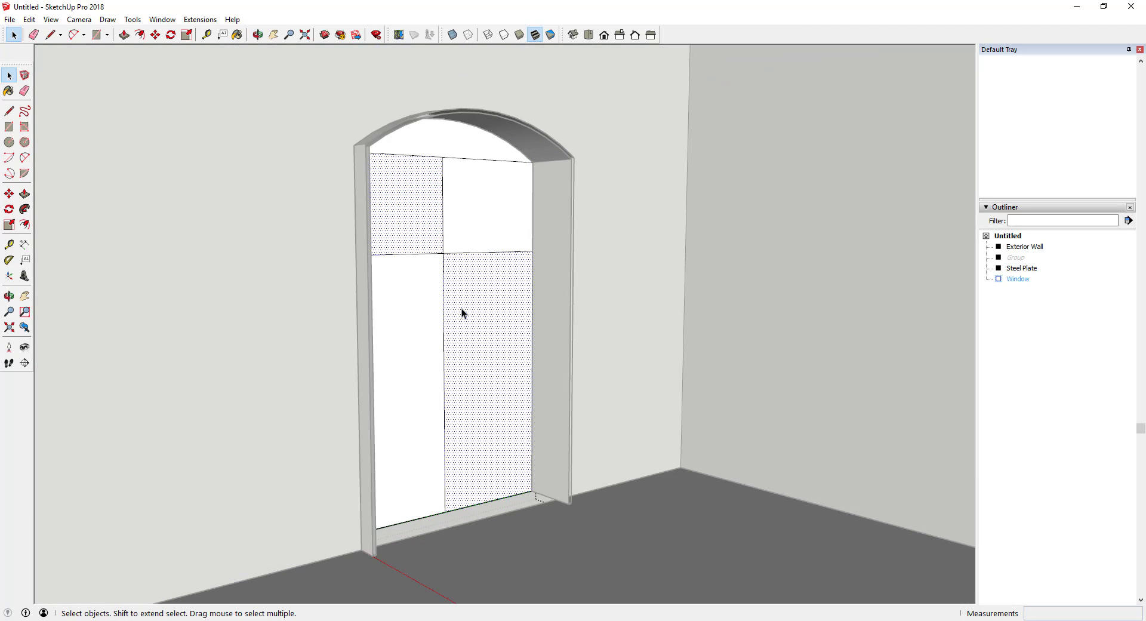
{"action": "mouse_move", "coordinate": [465, 308]}
{"action": "middle_mouse_down"}
{"action": "mouse_move", "coordinate": [460, 255]}
{"action": "mouse_move", "coordinate": [698, 292]}
{"action": "mouse_move", "coordinate": [800, 268]}
{"action": "middle_mouse_up"}
Step: Try to separate the upper-right pane, seen from outside, by tracing a rectangle over it
{"action": "key", "text": "space"}
{"action": "left_click", "coordinate": [428, 412]}
{"action": "left_click", "coordinate": [478, 373]}
{"action": "left_click", "coordinate": [478, 247]}
{"action": "key", "text": "r"}
{"action": "left_click", "coordinate": [669, 258]}
{"action": "left_click", "coordinate": [546, 156]}
{"action": "key", "text": "space"}
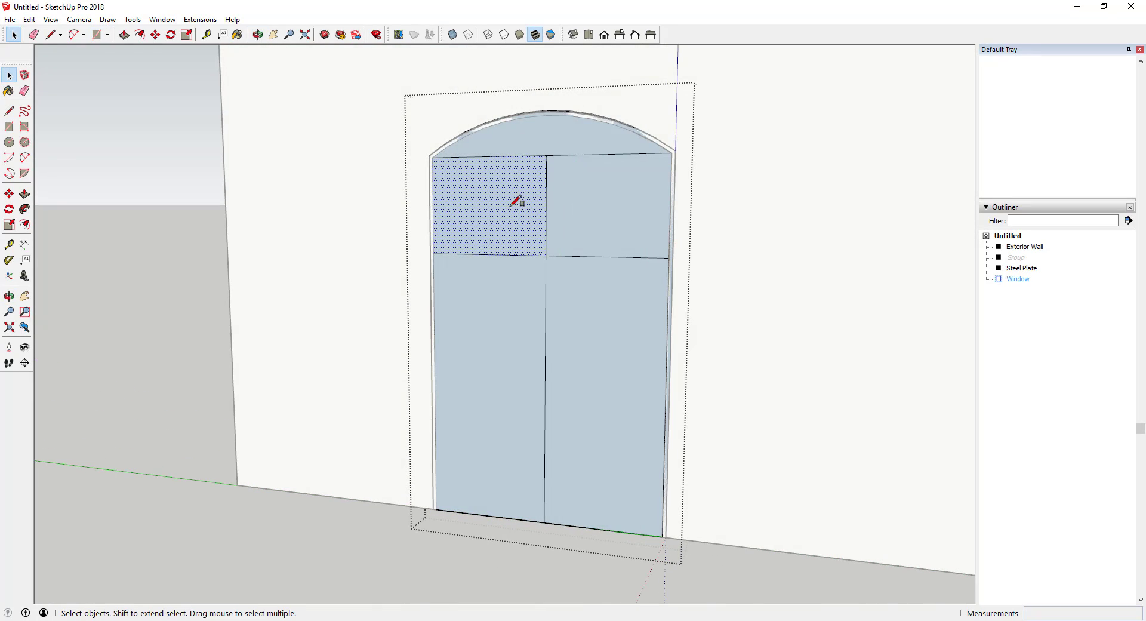
Step: Try to separate the lower-left pane by tracing a rectangle from its upper corner to the foot of the centre line
{"action": "left_click", "coordinate": [511, 280]}
{"action": "left_click", "coordinate": [569, 284]}
{"action": "key", "text": "r"}
{"action": "left_click", "coordinate": [433, 253]}
{"action": "left_click", "coordinate": [545, 522]}
{"action": "key", "text": "space"}
Step: Retrace the upper-right pane with a rectangle from the grid crossing to the arch end, and check the pane faces
{"action": "left_click", "coordinate": [521, 436]}
{"action": "left_click", "coordinate": [585, 386]}
{"action": "key", "text": "r"}
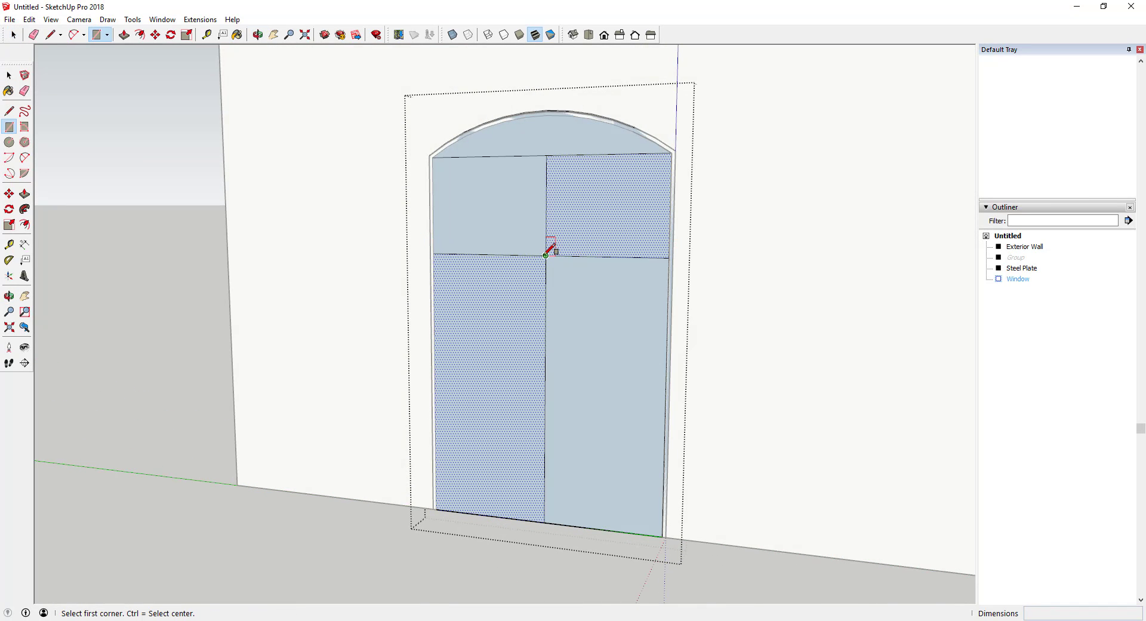
{"action": "left_click", "coordinate": [546, 256]}
{"action": "left_click", "coordinate": [671, 154]}
{"action": "key", "text": "space"}
{"action": "key", "text": "l"}
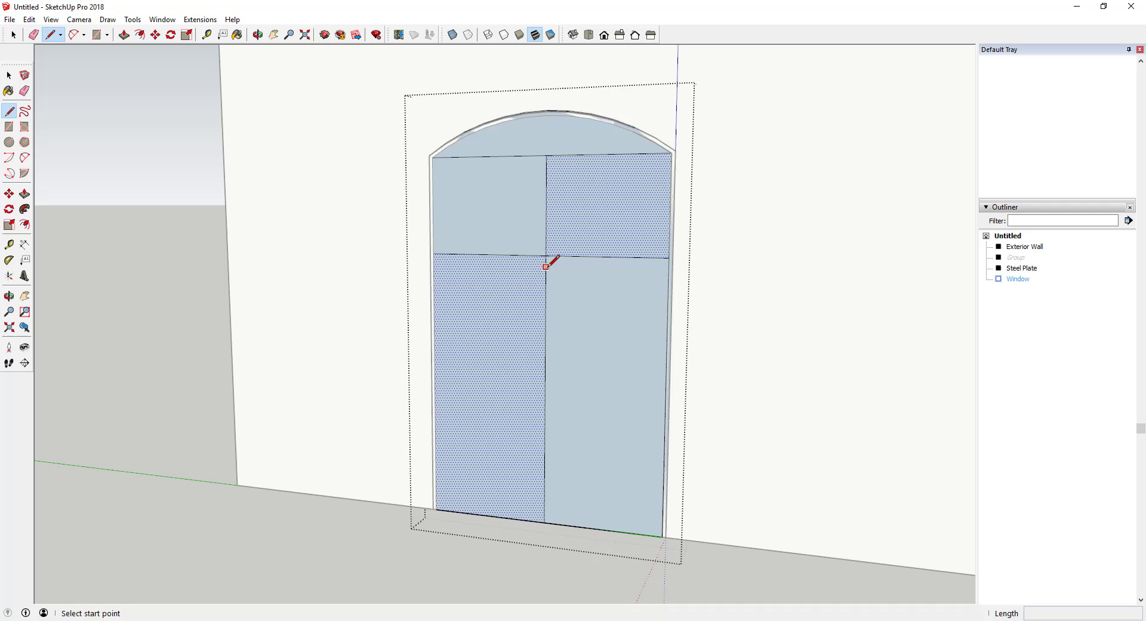
{"action": "key", "text": "space"}
{"action": "left_click", "coordinate": [576, 317]}
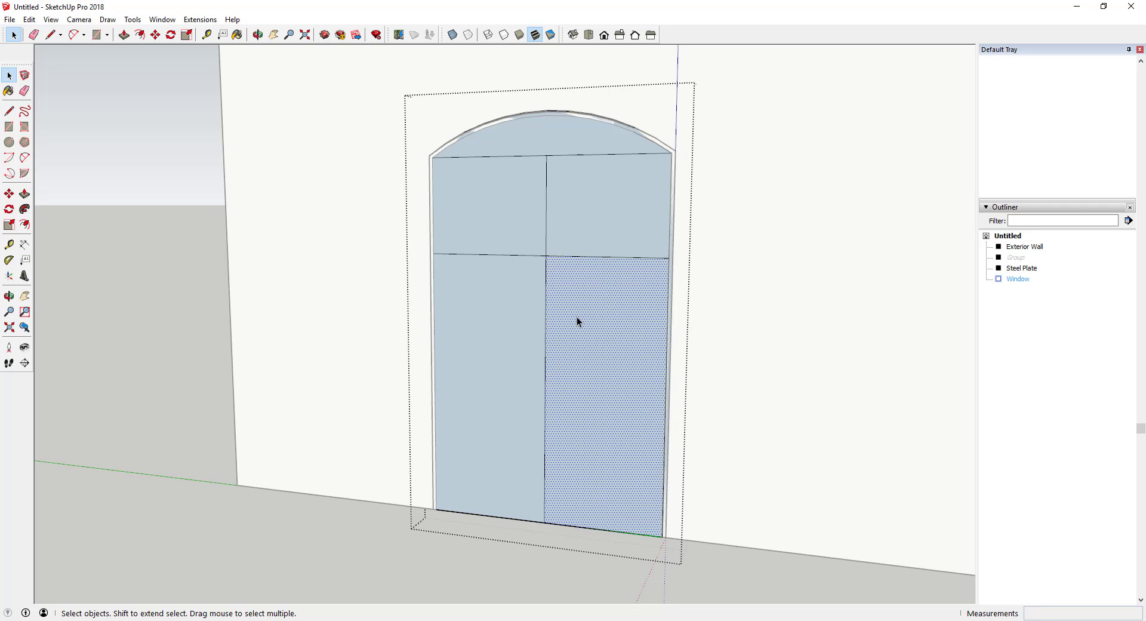
Step: Try to generate a window lattice from the rectangular panes with Black lattice material and Glass pane material
{"action": "left_click", "coordinate": [585, 233]}
{"action": "middle_click_drag", "start_coordinate": [675, 325], "coordinate": [382, 311]}
{"action": "left_click", "coordinate": [411, 292], "text": "shift"}
{"action": "left_click", "coordinate": [465, 244], "text": "shift"}
{"action": "left_click", "coordinate": [193, 23]}
{"action": "left_click", "coordinate": [221, 63]}
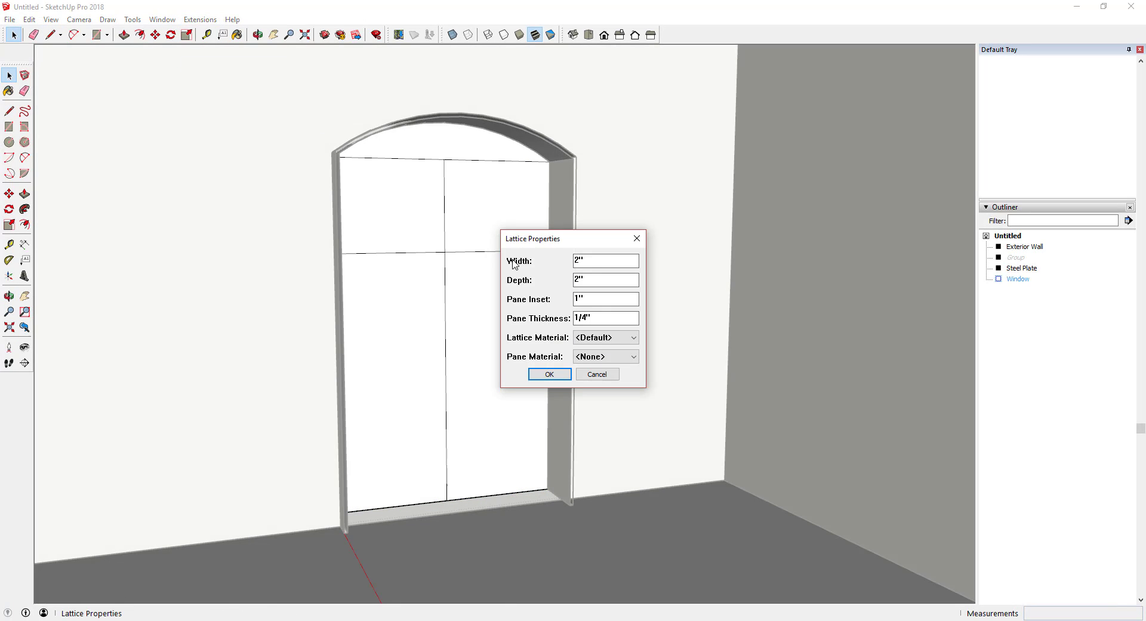
{"action": "left_click", "coordinate": [599, 341]}
{"action": "left_click", "coordinate": [593, 418]}
{"action": "left_click", "coordinate": [599, 356]}
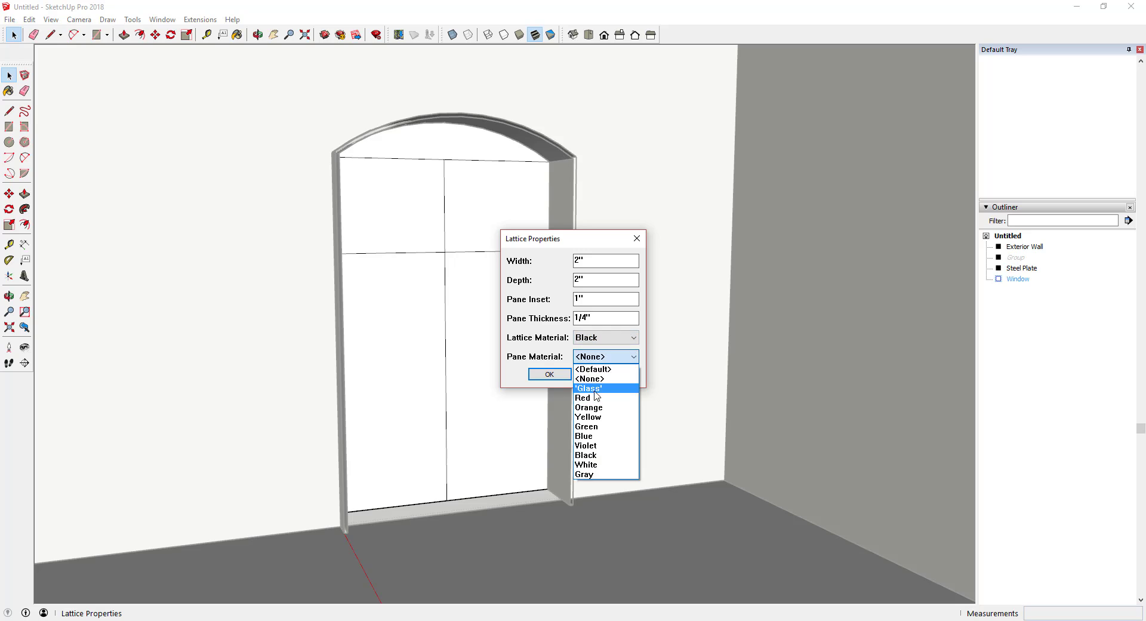
{"action": "left_click", "coordinate": [597, 389]}
{"action": "left_click", "coordinate": [553, 374]}
{"action": "middle_click_drag", "start_coordinate": [537, 369], "coordinate": [507, 358]}
{"action": "key", "text": "ctrl+z"}
Step: Delete the two diagonally joined pane faces and redraw them as separate rectangles, the lower one about 6' 7" by 2' 11"
{"action": "middle_click_drag", "start_coordinate": [507, 358], "coordinate": [985, 375]}
{"action": "left_click", "coordinate": [493, 341]}
{"action": "left_click", "coordinate": [417, 221], "text": "shift"}
{"action": "key", "text": "r"}
{"action": "key", "text": "space"}
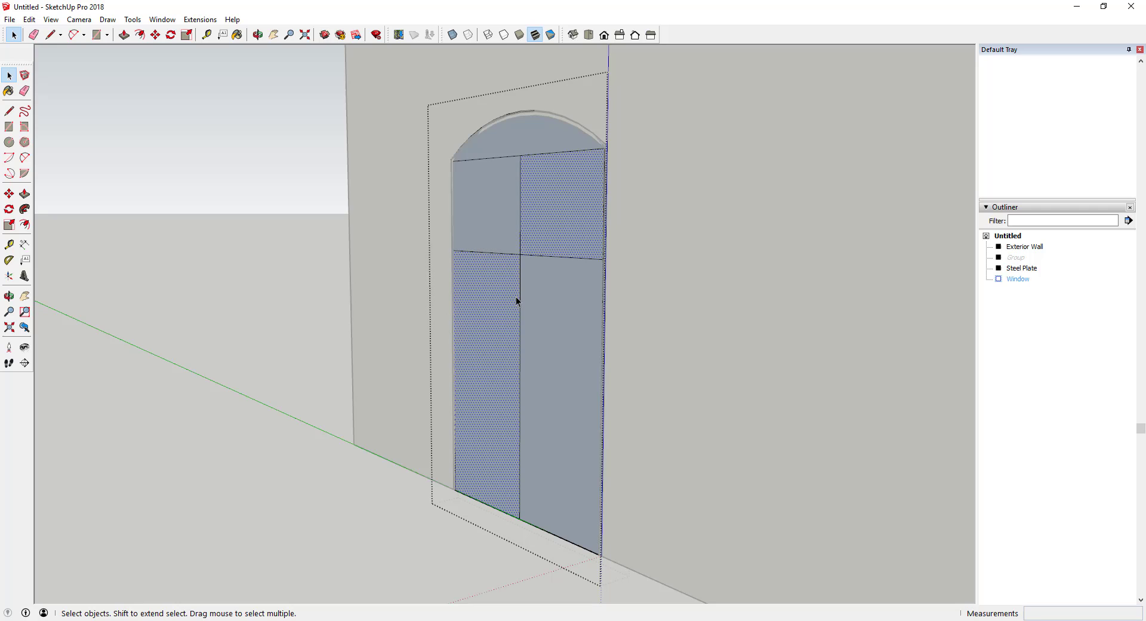
{"action": "key", "text": "Delete"}
{"action": "key", "text": "r"}
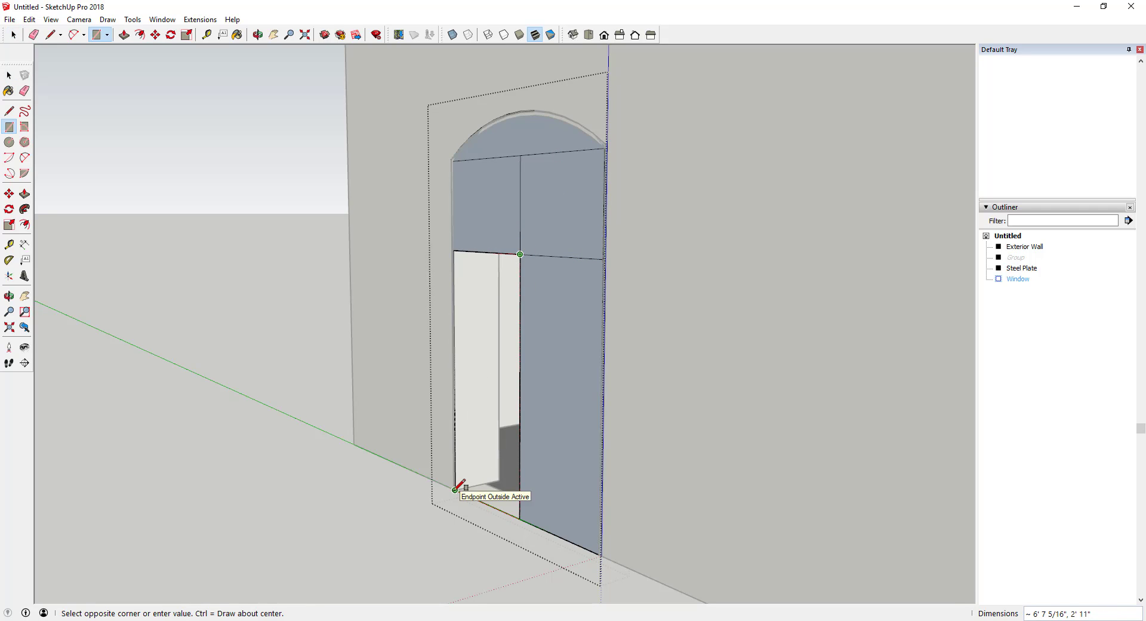
{"action": "left_click", "coordinate": [455, 490]}
{"action": "key", "text": "space"}
{"action": "left_click", "coordinate": [522, 237]}
Step: Select all four rectangular panes and generate a lattice from them with Black lattice material and Glass pane material
{"action": "middle_click_drag", "start_coordinate": [522, 237], "coordinate": [299, 256]}
{"action": "left_click", "coordinate": [516, 208]}
{"action": "middle_click_drag", "start_coordinate": [525, 307], "coordinate": [565, 404]}
{"action": "scroll", "coordinate": [565, 404], "scroll_direction": "up", "scroll_amount": 2}
{"action": "left_click", "coordinate": [450, 346]}
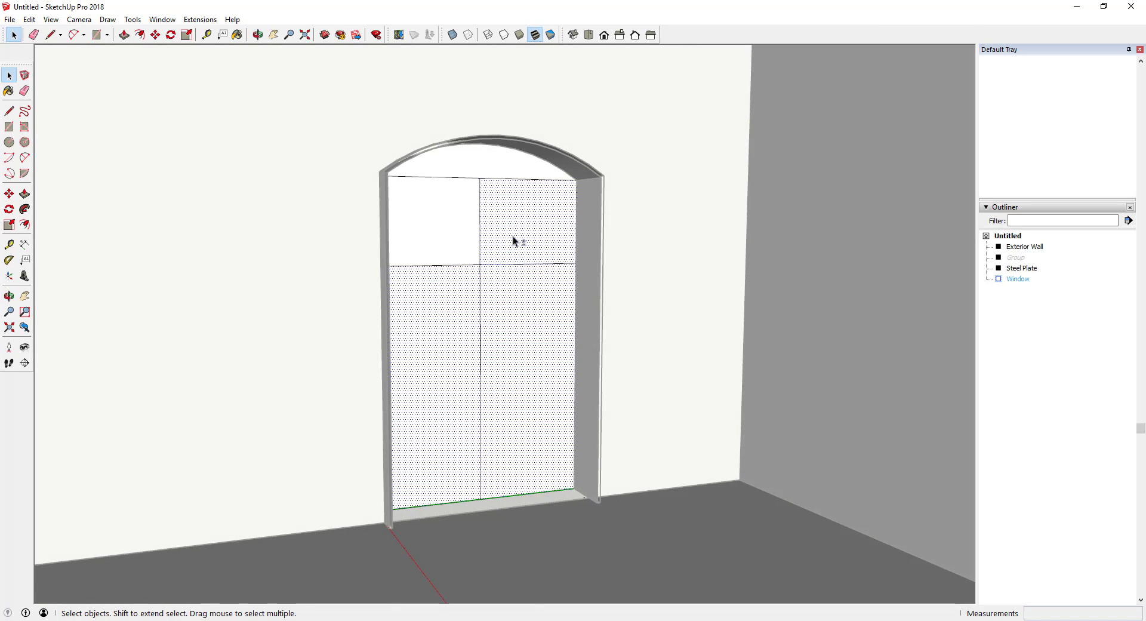
{"action": "left_click", "coordinate": [434, 221], "text": "shift"}
{"action": "left_click", "coordinate": [200, 19]}
{"action": "left_click", "coordinate": [209, 68]}
{"action": "left_click", "coordinate": [606, 337]}
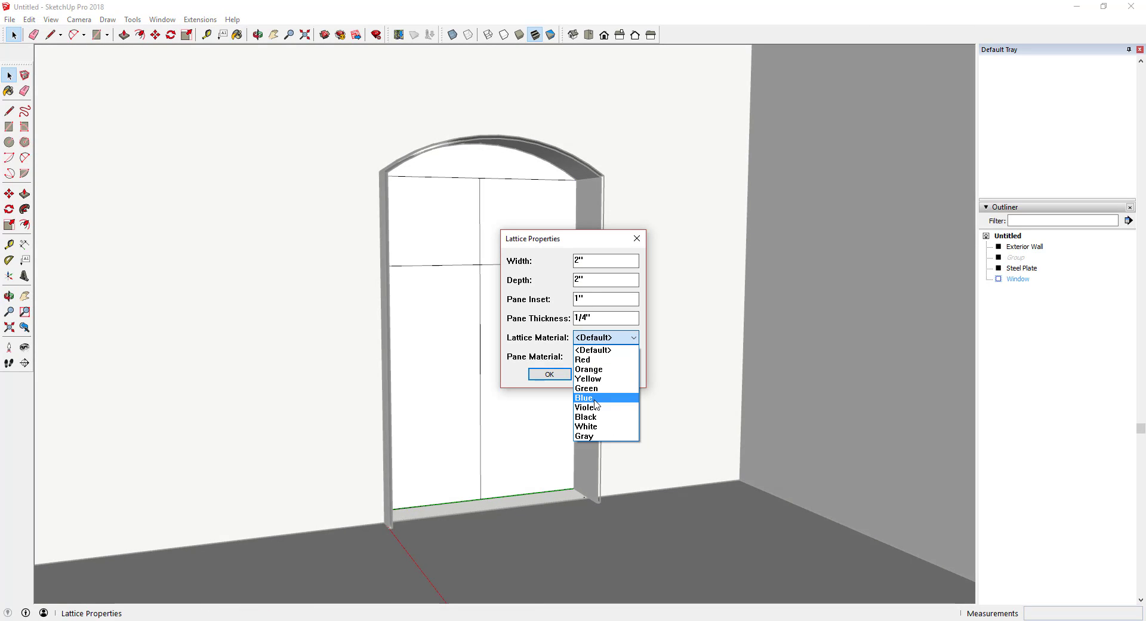
{"action": "left_click", "coordinate": [591, 416]}
{"action": "left_click", "coordinate": [580, 358]}
{"action": "left_click", "coordinate": [582, 389]}
{"action": "left_click", "coordinate": [555, 375]}
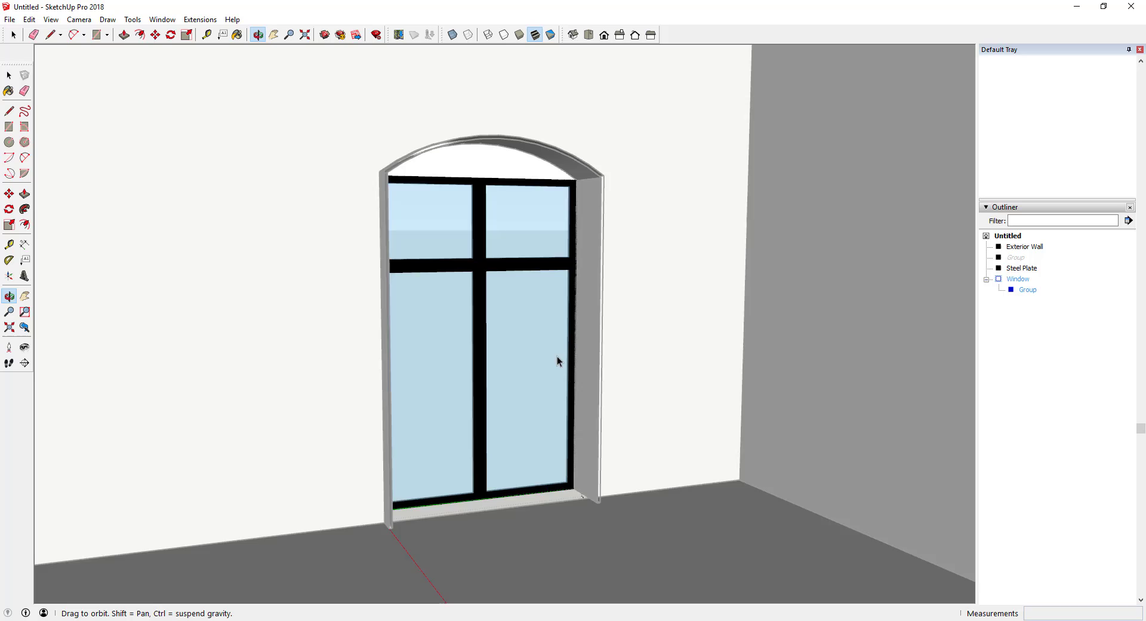
Step: Try to move the window lattice toward the room along the depth of the door frame
{"action": "middle_click_drag", "start_coordinate": [557, 357], "coordinate": [589, 332]}
{"action": "left_click", "coordinate": [533, 361]}
{"action": "scroll", "coordinate": [556, 472], "scroll_direction": "up", "scroll_amount": 3}
{"action": "key", "text": "m"}
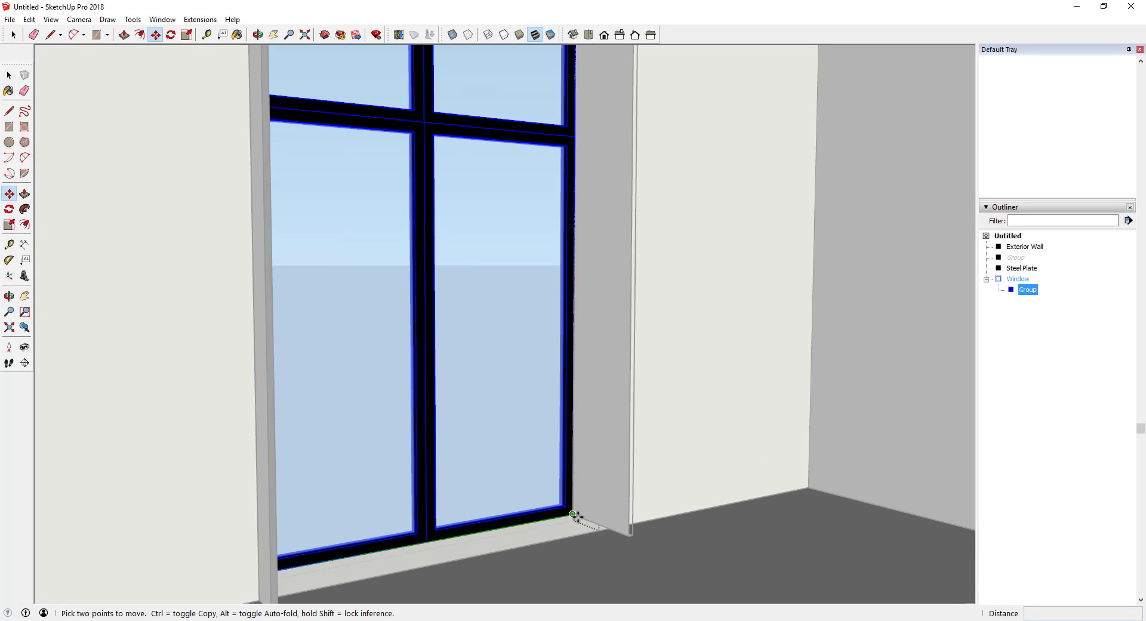
{"action": "left_click", "coordinate": [578, 520]}
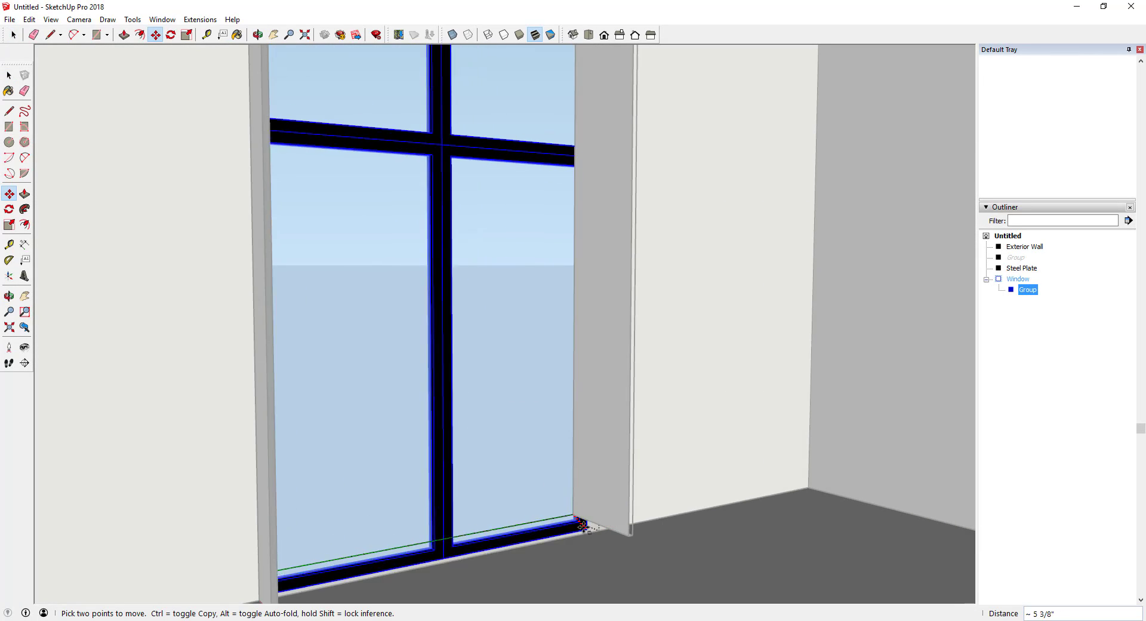
{"action": "left_click", "coordinate": [581, 524]}
{"action": "key", "text": "space"}
Step: Move the window lattice 2" relative to the arched face above it
{"action": "middle_click_drag", "start_coordinate": [582, 523], "coordinate": [578, 452]}
{"action": "scroll", "coordinate": [444, 229], "scroll_direction": "up", "scroll_amount": 3}
{"action": "key", "text": "m"}
{"action": "left_click", "coordinate": [438, 261]}
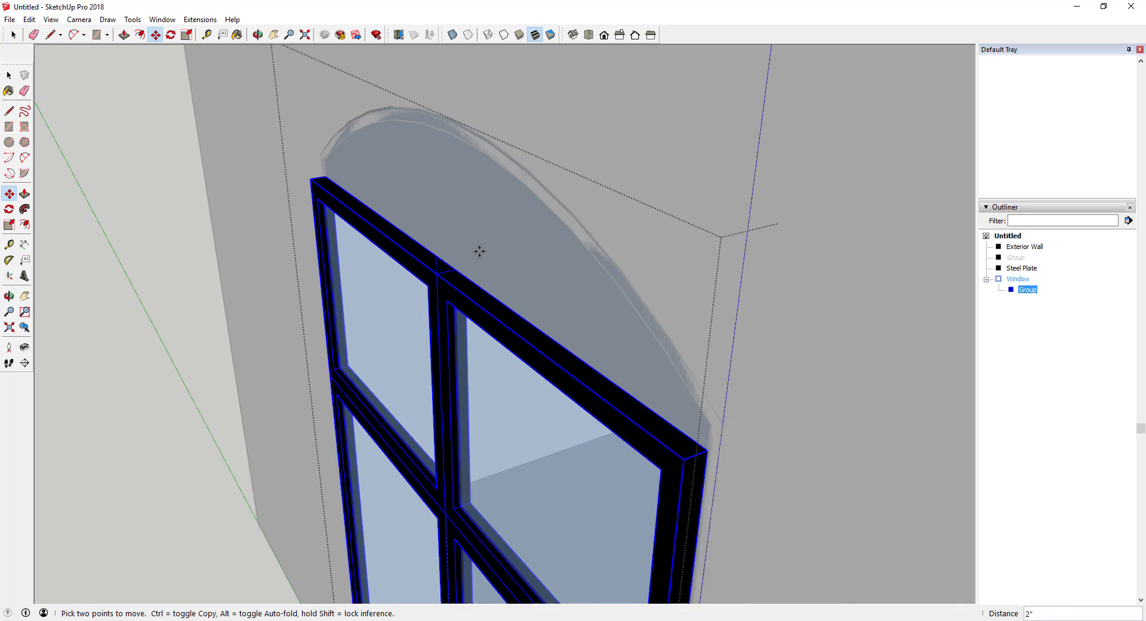
{"action": "key", "text": "space"}
Step: Close the Window group, bring the Entity Info and Materials settings back into view, and select the whole window
{"action": "middle_click_drag", "start_coordinate": [517, 290], "coordinate": [406, 291]}
{"action": "scroll", "coordinate": [448, 317], "scroll_direction": "down", "scroll_amount": 3}
{"action": "right_click", "coordinate": [461, 390]}
{"action": "left_click", "coordinate": [1037, 377]}
{"action": "scroll", "coordinate": [1074, 288], "scroll_direction": "up", "scroll_amount": 10}
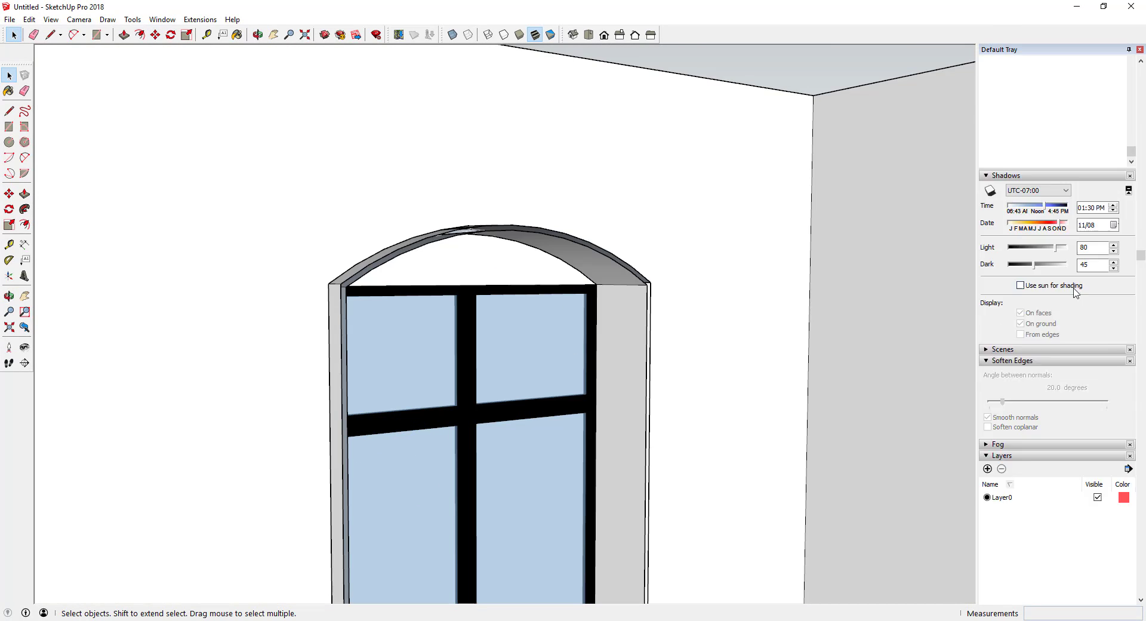
{"action": "scroll", "coordinate": [1035, 304], "scroll_direction": "down", "scroll_amount": 3}
{"action": "left_click", "coordinate": [495, 339]}
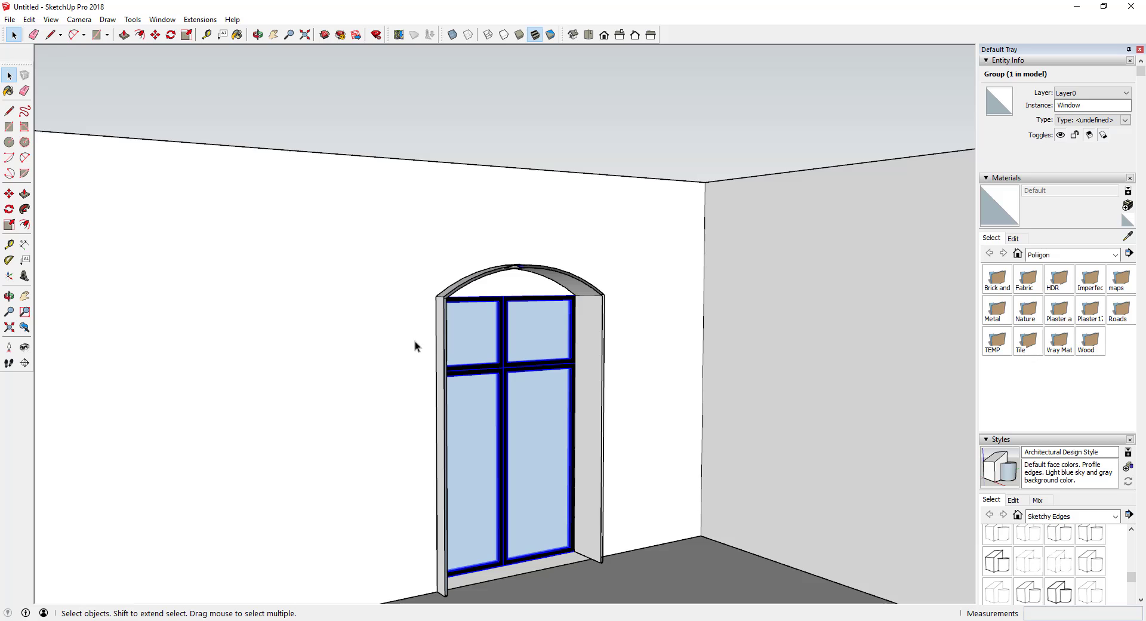
Step: Open the steel door frame group and draw short edges across its thickness where the arch meets the upright jambs
{"action": "double_click", "coordinate": [438, 343]}
{"action": "scroll", "coordinate": [460, 320], "scroll_direction": "up", "scroll_amount": 3}
{"action": "key", "text": "l"}
{"action": "left_click", "coordinate": [448, 300]}
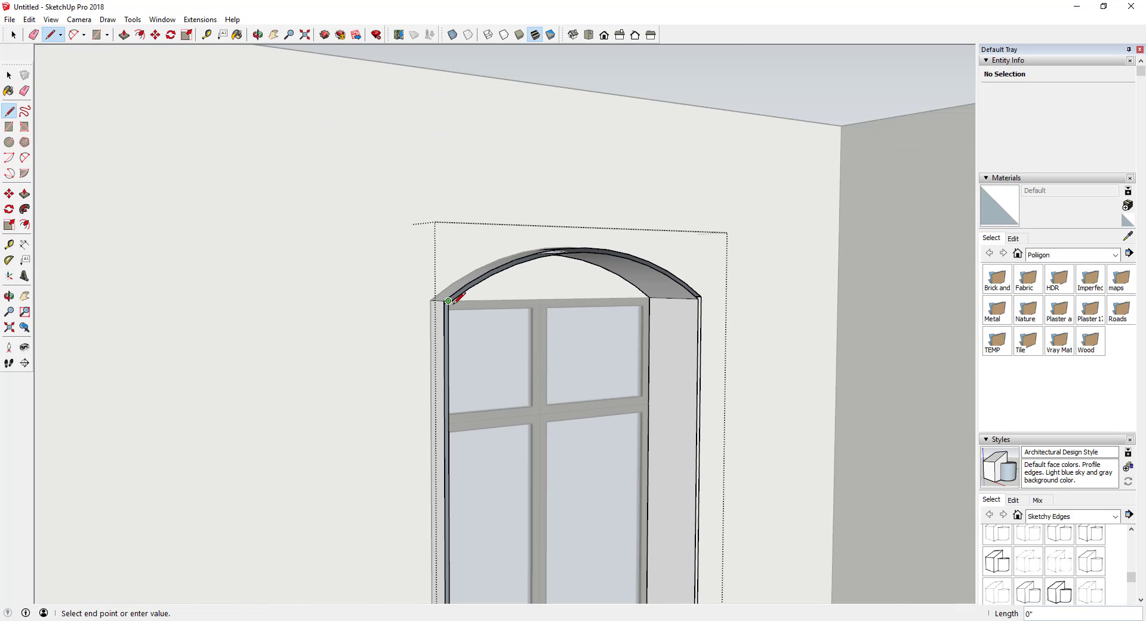
{"action": "key", "text": "space"}
{"action": "scroll", "coordinate": [447, 301], "scroll_direction": "up", "scroll_amount": 3}
{"action": "key", "text": "space"}
{"action": "scroll", "coordinate": [445, 303], "scroll_direction": "down", "scroll_amount": 3}
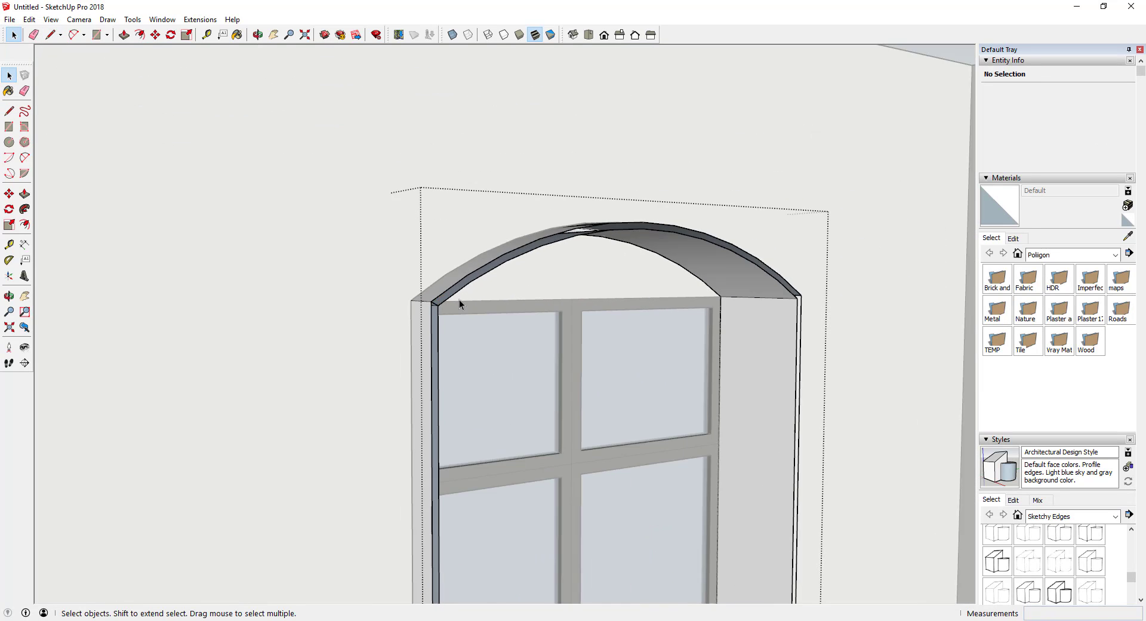
{"action": "scroll", "coordinate": [755, 300], "scroll_direction": "up", "scroll_amount": 3}
{"action": "key", "text": "l"}
{"action": "key", "text": "space"}
{"action": "scroll", "coordinate": [497, 310], "scroll_direction": "down", "scroll_amount": 3}
Step: Draw short edges across the frame's thickness at the foot of both jambs, then close the group
{"action": "scroll", "coordinate": [490, 399], "scroll_direction": "up", "scroll_amount": 5}
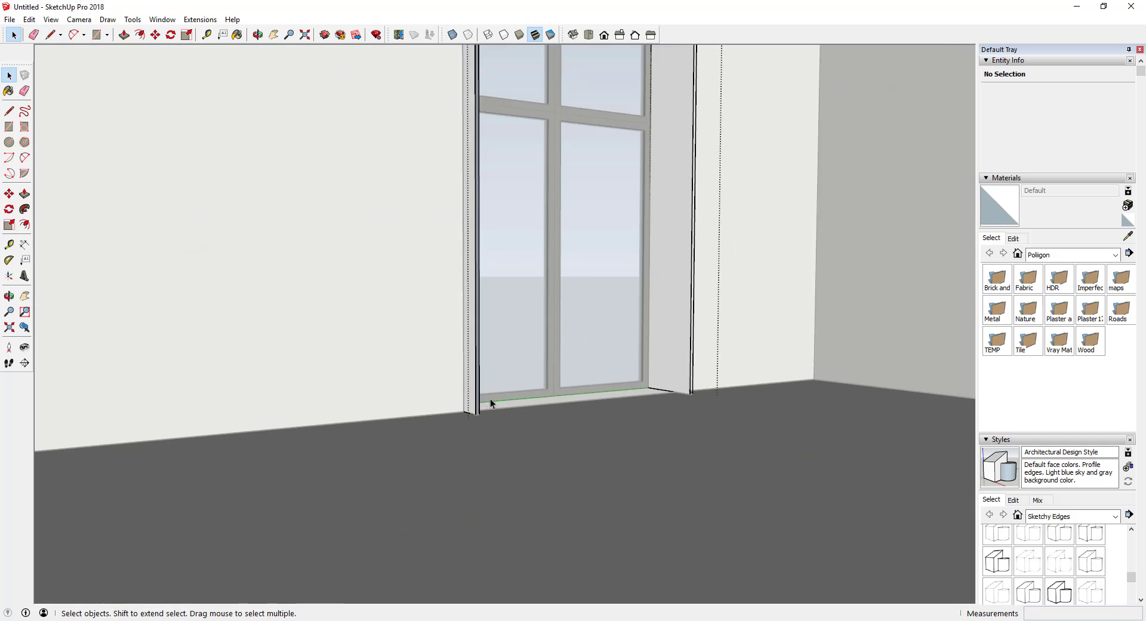
{"action": "left_click", "coordinate": [446, 412]}
{"action": "key", "text": "space"}
{"action": "scroll", "coordinate": [458, 399], "scroll_direction": "down", "scroll_amount": 3}
{"action": "scroll", "coordinate": [821, 354], "scroll_direction": "up", "scroll_amount": 4}
{"action": "key", "text": "l"}
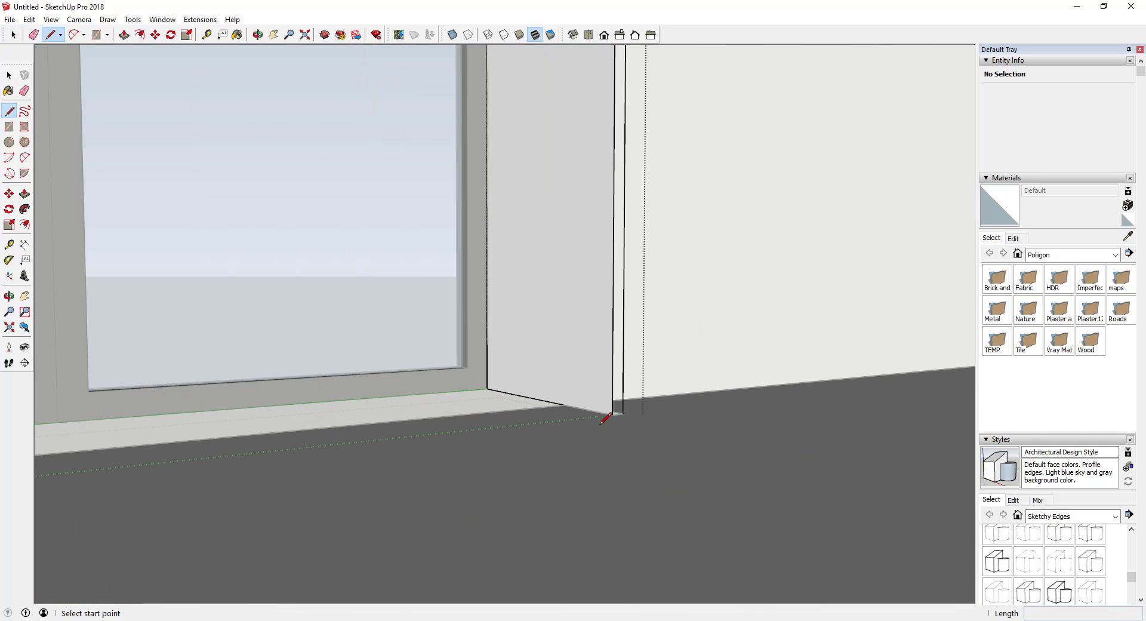
{"action": "left_click", "coordinate": [609, 413]}
{"action": "key", "text": "space"}
Step: Select the window group and move it from its bottom midpoint toward the room along the frame's depth
{"action": "scroll", "coordinate": [649, 421], "scroll_direction": "down", "scroll_amount": 8}
{"action": "left_click", "coordinate": [546, 363]}
{"action": "scroll", "coordinate": [546, 362], "scroll_direction": "up", "scroll_amount": 3}
{"action": "key", "text": "m"}
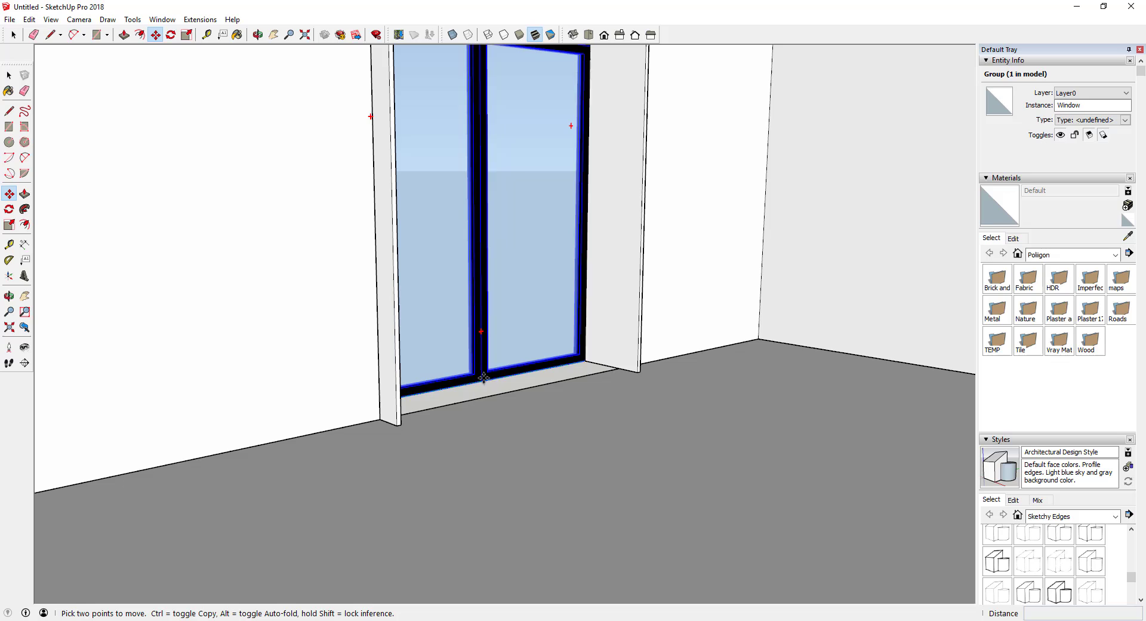
{"action": "left_click", "coordinate": [483, 380]}
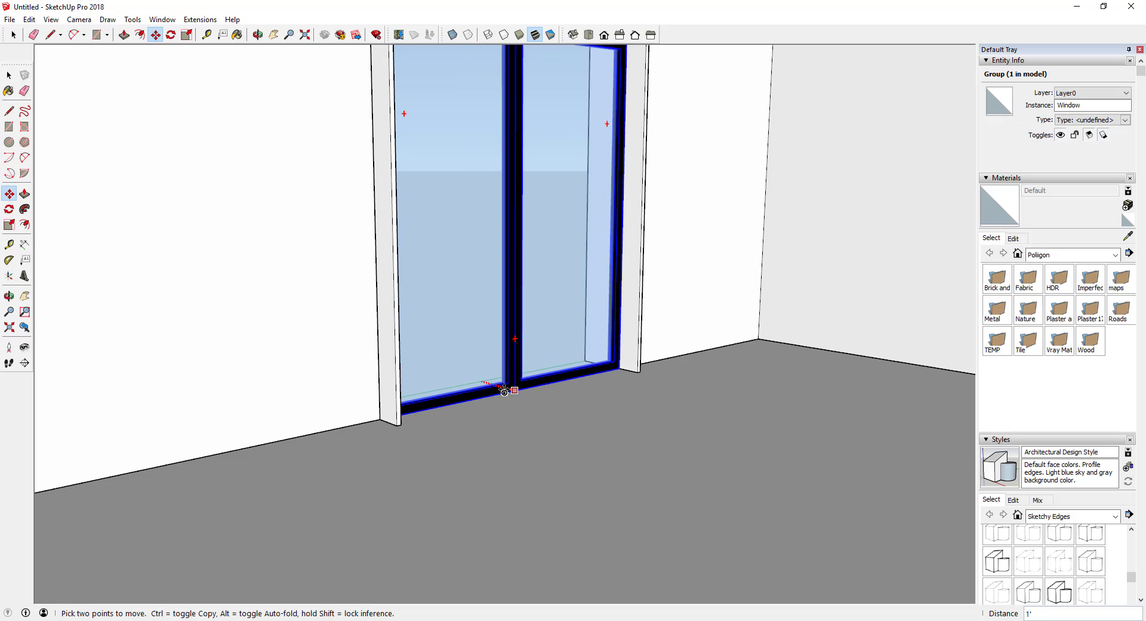
{"action": "left_click", "coordinate": [490, 385]}
Step: Select the floor face and scale it outward under the doorway as far as the window
{"action": "key", "text": "space"}
{"action": "scroll", "coordinate": [570, 439], "scroll_direction": "down", "scroll_amount": 3}
{"action": "left_click", "coordinate": [571, 438]}
{"action": "scroll", "coordinate": [570, 439], "scroll_direction": "down", "scroll_amount": 5}
{"action": "middle_click_drag", "start_coordinate": [571, 440], "coordinate": [573, 513]}
{"action": "scroll", "coordinate": [498, 402], "scroll_direction": "up", "scroll_amount": 4}
{"action": "middle_click_drag", "start_coordinate": [498, 403], "coordinate": [468, 403]}
{"action": "key", "text": "s"}
{"action": "left_click", "coordinate": [481, 345]}
{"action": "left_click", "coordinate": [465, 399]}
{"action": "key", "text": "space"}
{"action": "scroll", "coordinate": [466, 406], "scroll_direction": "down", "scroll_amount": 3}
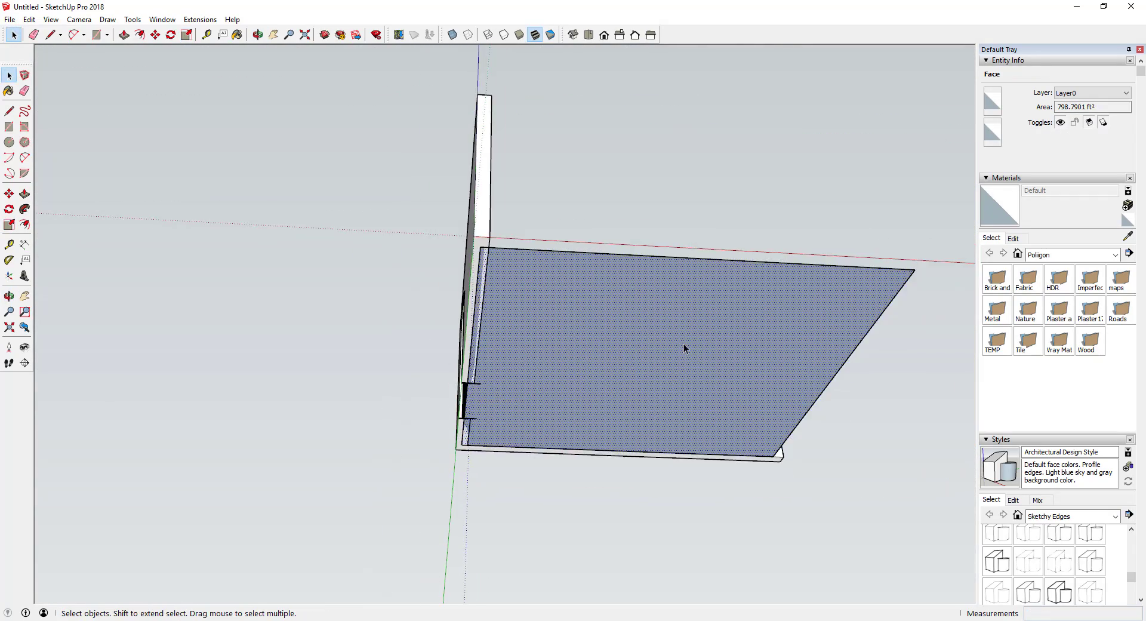
Step: Paint the arched face above the window with the Black material sampled from the lattice, and leave the group
{"action": "middle_click_drag", "start_coordinate": [683, 345], "coordinate": [577, 428]}
{"action": "scroll", "coordinate": [507, 310], "scroll_direction": "up", "scroll_amount": 6}
{"action": "middle_click_drag", "start_coordinate": [507, 310], "coordinate": [431, 266]}
{"action": "left_click", "coordinate": [456, 226]}
{"action": "double_click", "coordinate": [457, 226]}
{"action": "left_click", "coordinate": [457, 225]}
{"action": "middle_click_drag", "start_coordinate": [564, 257], "coordinate": [577, 246]}
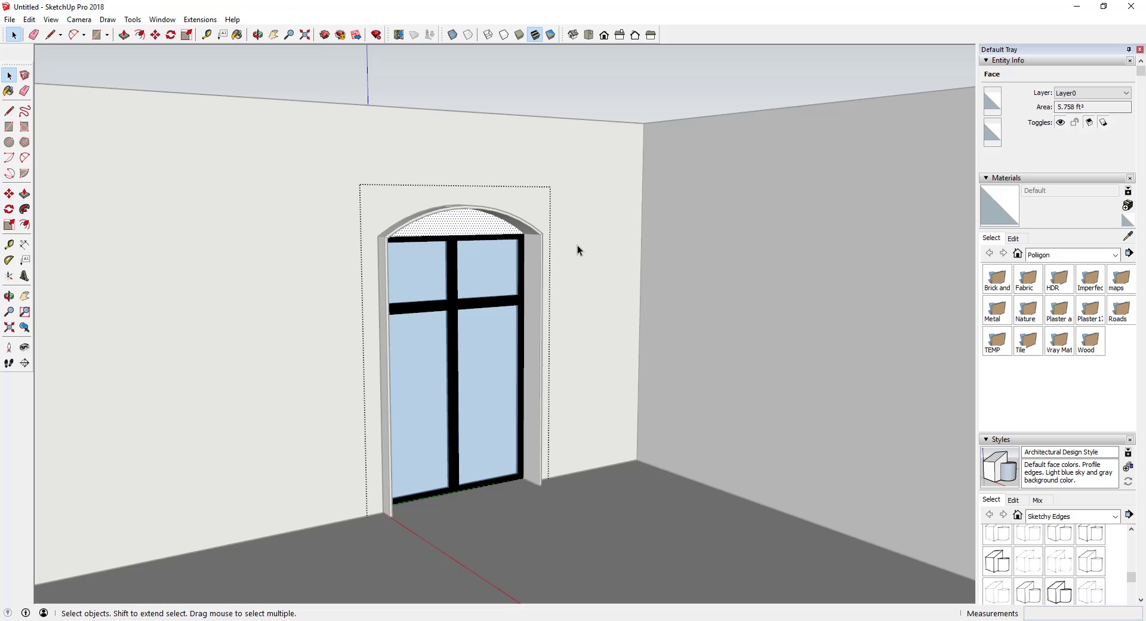
{"action": "left_click", "coordinate": [1128, 239]}
{"action": "left_click", "coordinate": [458, 239]}
{"action": "left_click", "coordinate": [463, 219]}
{"action": "key", "text": "space"}
{"action": "key", "text": "Escape"}
Step: Select the floor group and start a new material named Wood Floor that uses a texture image
{"action": "mouse_move", "coordinate": [650, 353]}
{"action": "middle_mouse_down"}
{"action": "mouse_move", "coordinate": [629, 354]}
{"action": "mouse_move", "coordinate": [532, 414]}
{"action": "middle_mouse_up"}
{"action": "scroll", "coordinate": [639, 391], "scroll_direction": "down", "scroll_amount": 10}
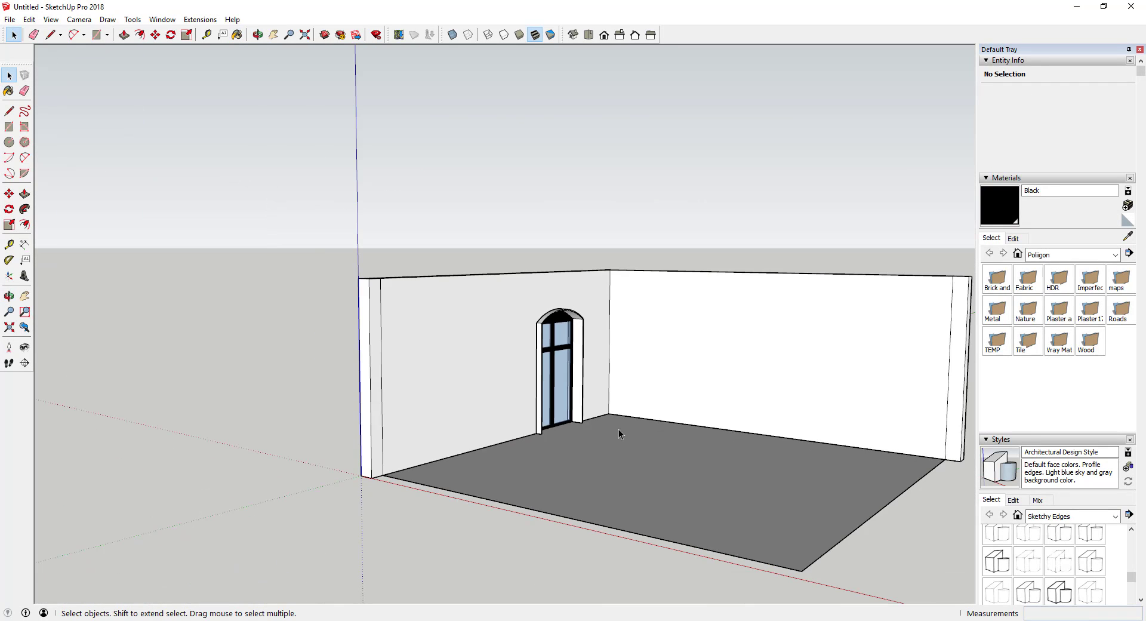
{"action": "middle_click_drag", "start_coordinate": [648, 449], "coordinate": [660, 427]}
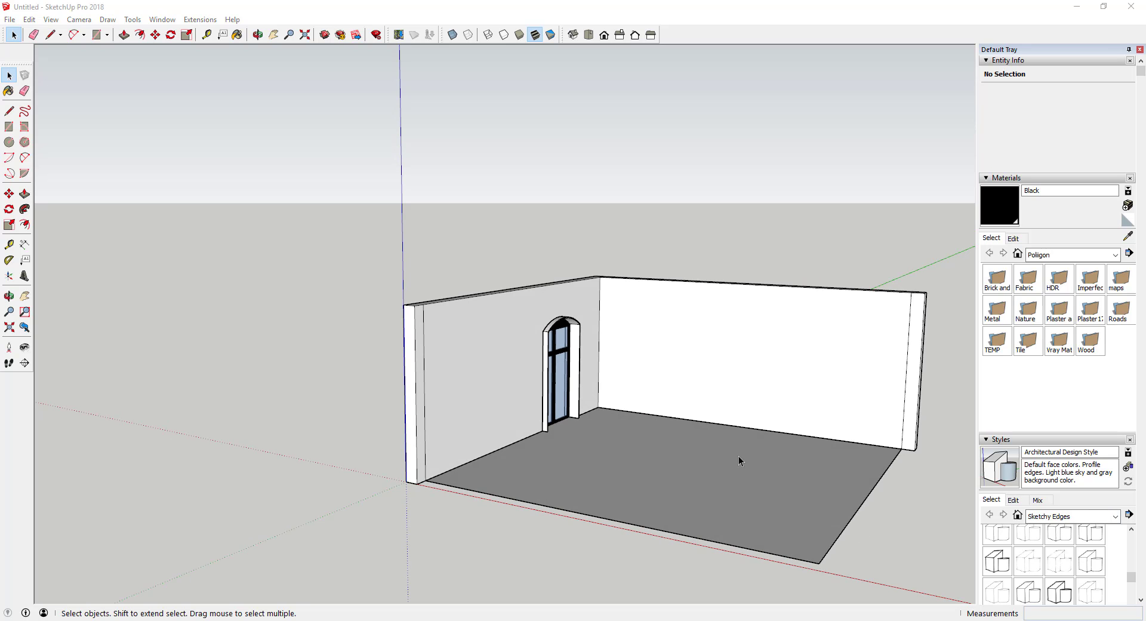
{"action": "left_click", "coordinate": [596, 465]}
{"action": "scroll", "coordinate": [675, 450], "scroll_direction": "up", "scroll_amount": 4}
{"action": "middle_click_drag", "start_coordinate": [675, 450], "coordinate": [648, 400]}
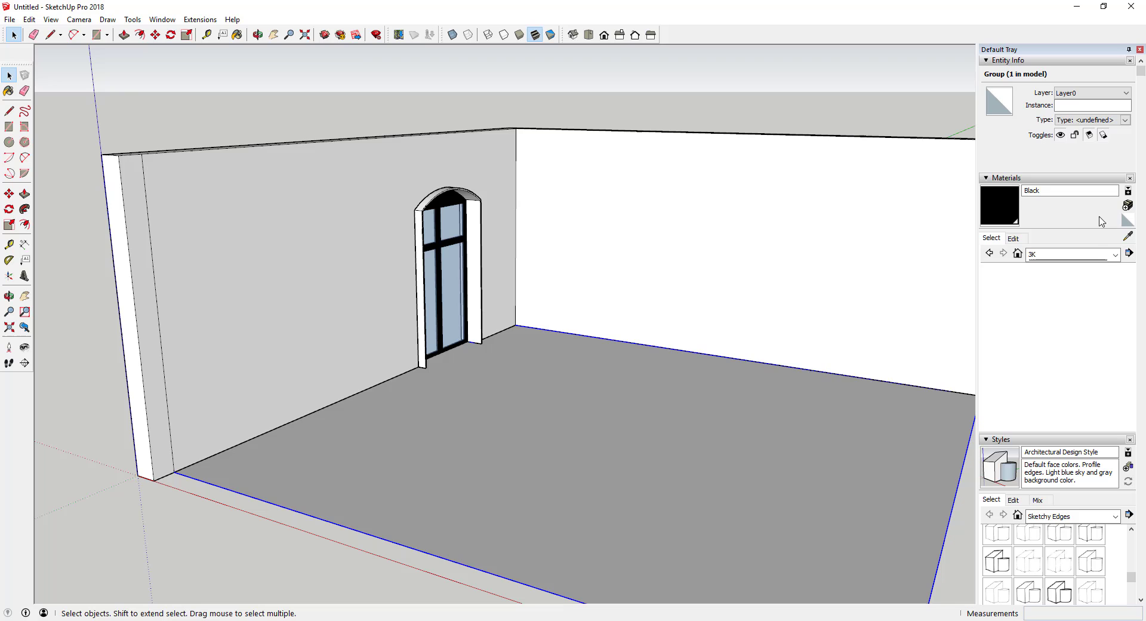
{"action": "left_click", "coordinate": [1127, 205]}
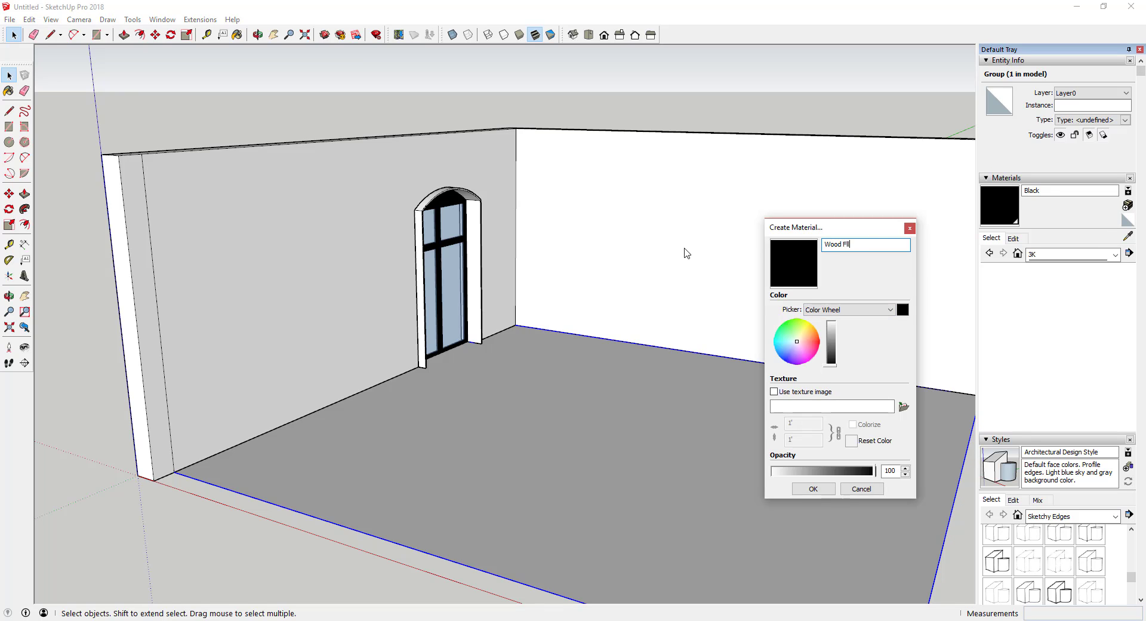
{"action": "left_click", "coordinate": [774, 392]}
Step: Load WoodFlooring045_COL_3K.jpg from the Poliigon wood folder WoodFlooring045 - Regular Floor as the texture and create the material
{"action": "left_click", "coordinate": [687, 257]}
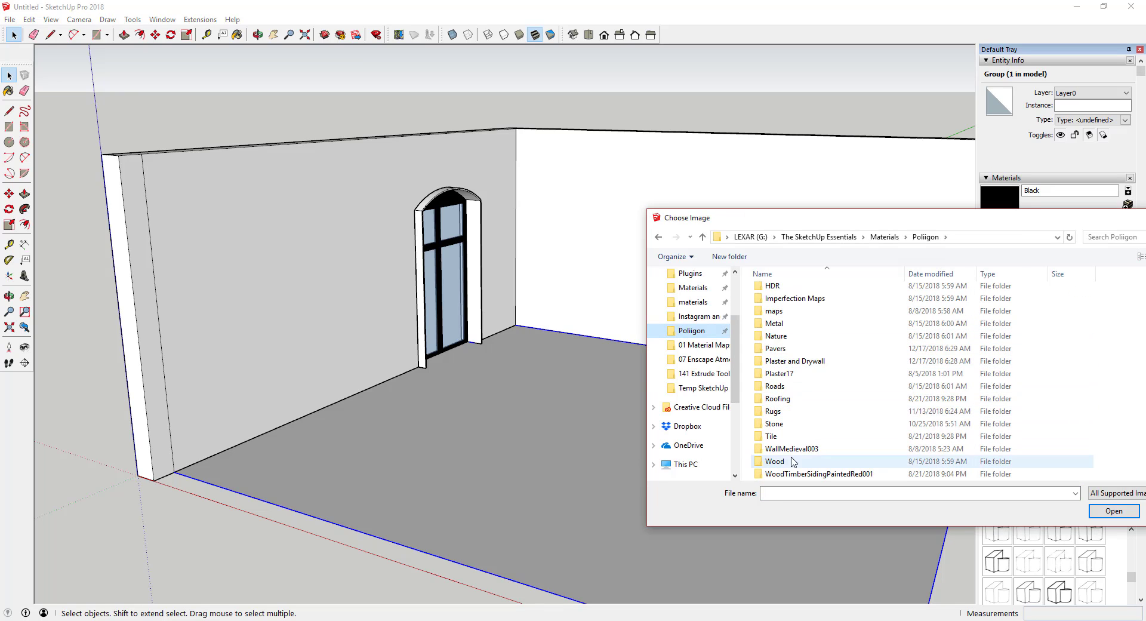
{"action": "double_click", "coordinate": [778, 462]}
{"action": "left_click_drag", "start_coordinate": [776, 217], "coordinate": [615, 216]}
{"action": "double_click", "coordinate": [1036, 346]}
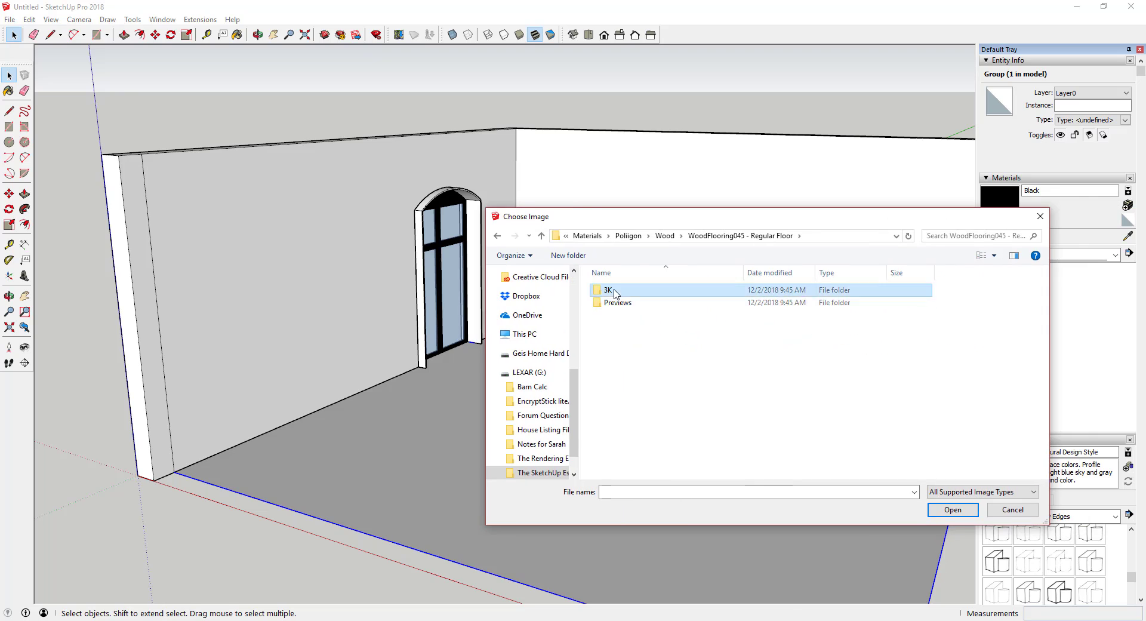
{"action": "double_click", "coordinate": [611, 361]}
{"action": "double_click", "coordinate": [710, 346]}
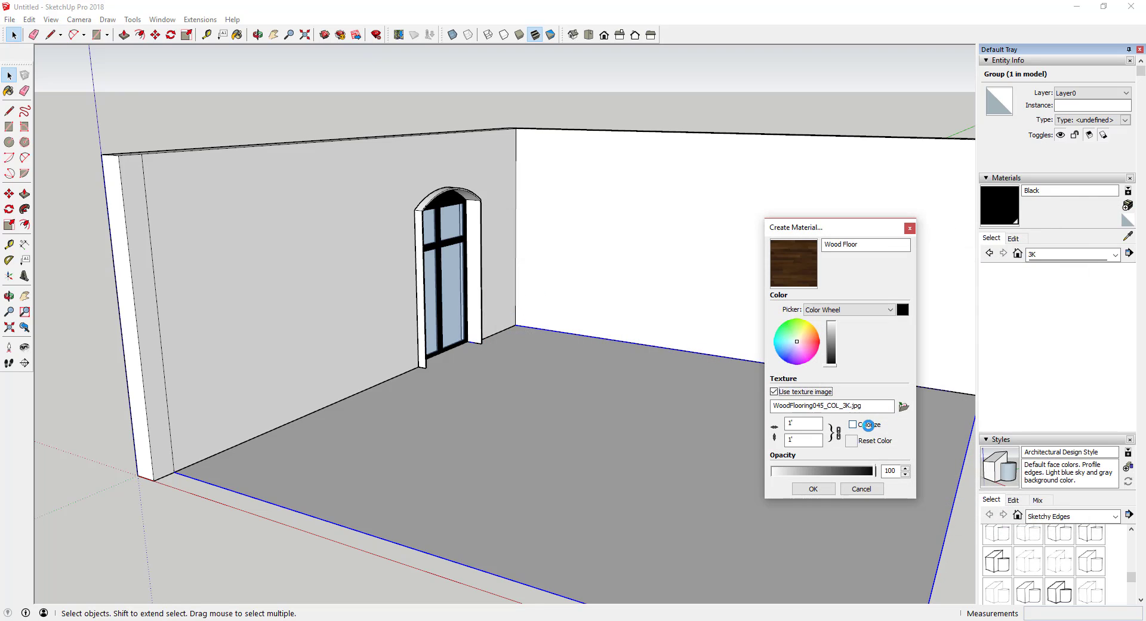
{"action": "left_click", "coordinate": [814, 490]}
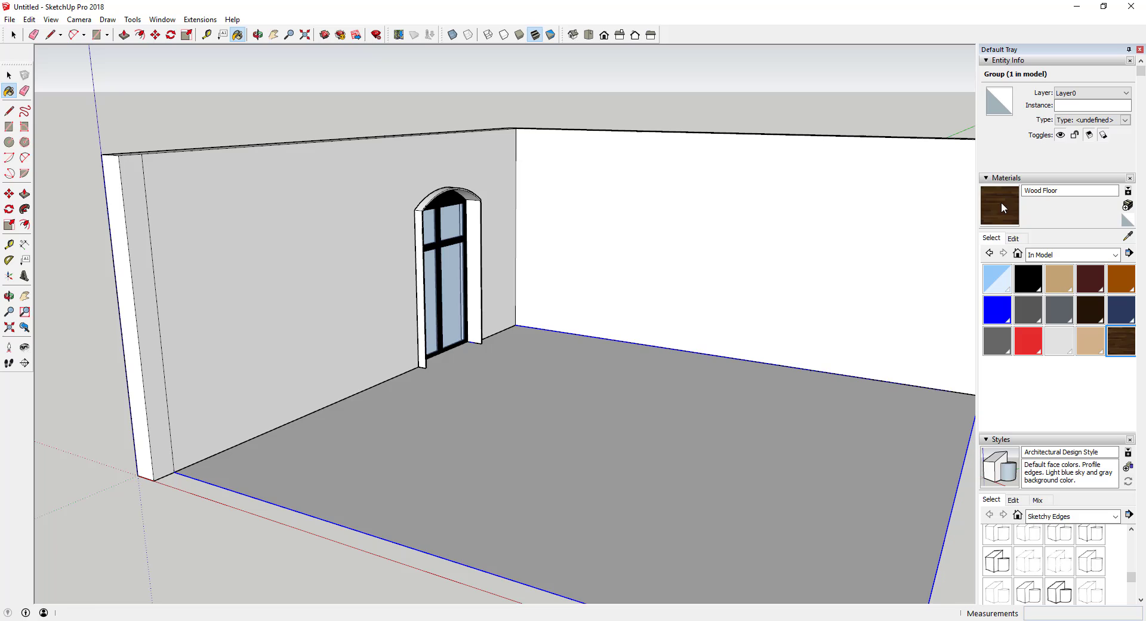
Step: Paint the floor group with Wood Floor and set its texture size to 10' by 10'
{"action": "left_click", "coordinate": [557, 404]}
{"action": "scroll", "coordinate": [607, 503], "scroll_direction": "up", "scroll_amount": 3}
{"action": "middle_click_drag", "start_coordinate": [607, 503], "coordinate": [792, 359], "text": "shift"}
{"action": "left_click", "coordinate": [1013, 238]}
{"action": "left_click", "coordinate": [1014, 373]}
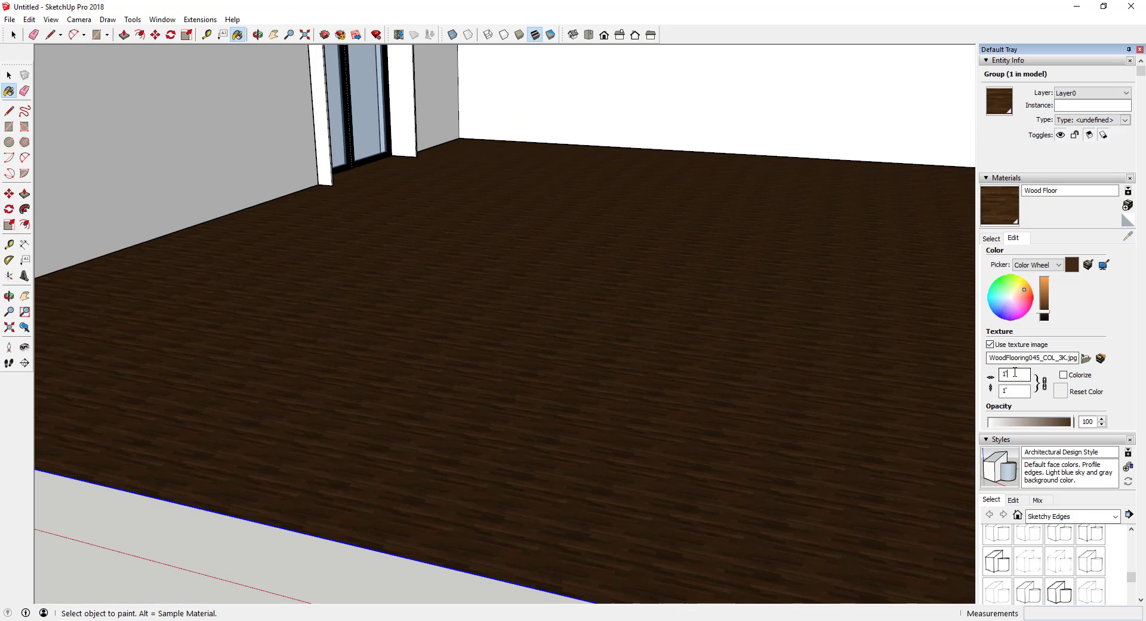
{"action": "key", "text": "Tab"}
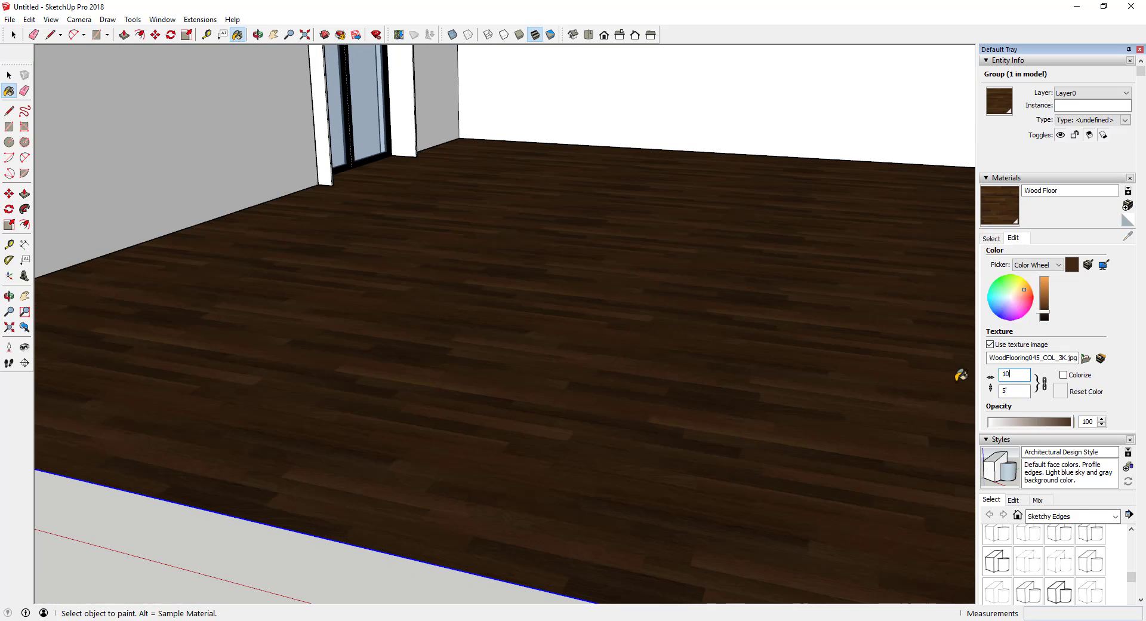
{"action": "key", "text": "Tab"}
{"action": "middle_click_drag", "start_coordinate": [705, 364], "coordinate": [824, 264]}
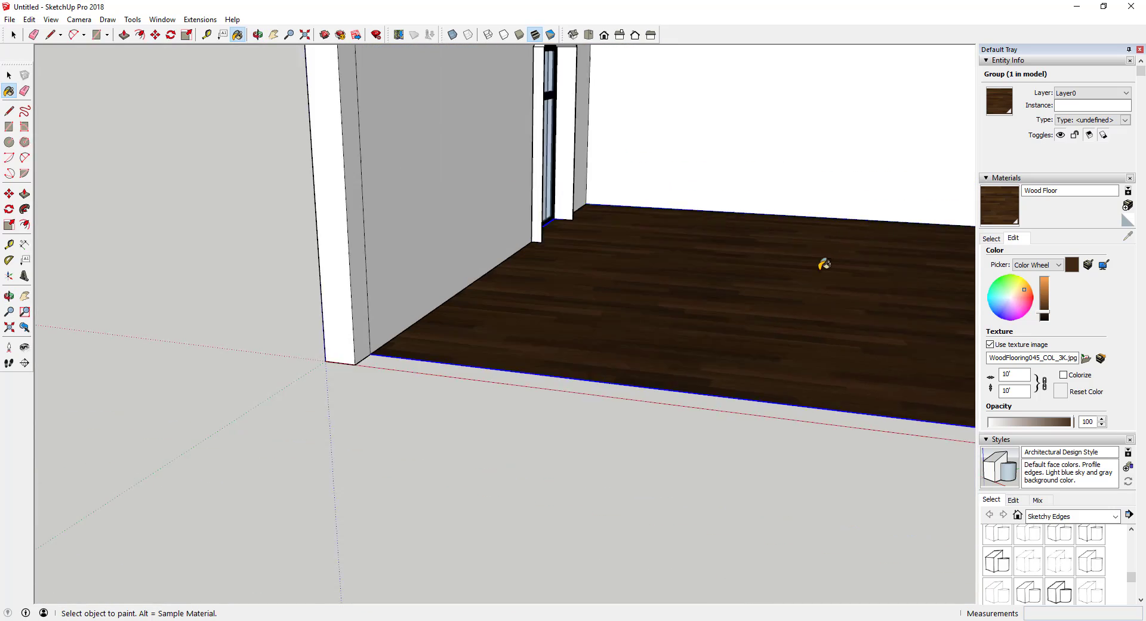
{"action": "scroll", "coordinate": [716, 230], "scroll_direction": "up", "scroll_amount": 3}
{"action": "scroll", "coordinate": [647, 293], "scroll_direction": "down", "scroll_amount": 3}
Step: Select the Steel Plate door frame and paint it with Metal Rough from the Metal material collection
{"action": "key", "text": "space"}
{"action": "middle_click_drag", "start_coordinate": [647, 293], "coordinate": [501, 176]}
{"action": "left_click", "coordinate": [545, 197]}
{"action": "left_click", "coordinate": [991, 239]}
{"action": "left_click", "coordinate": [1059, 255]}
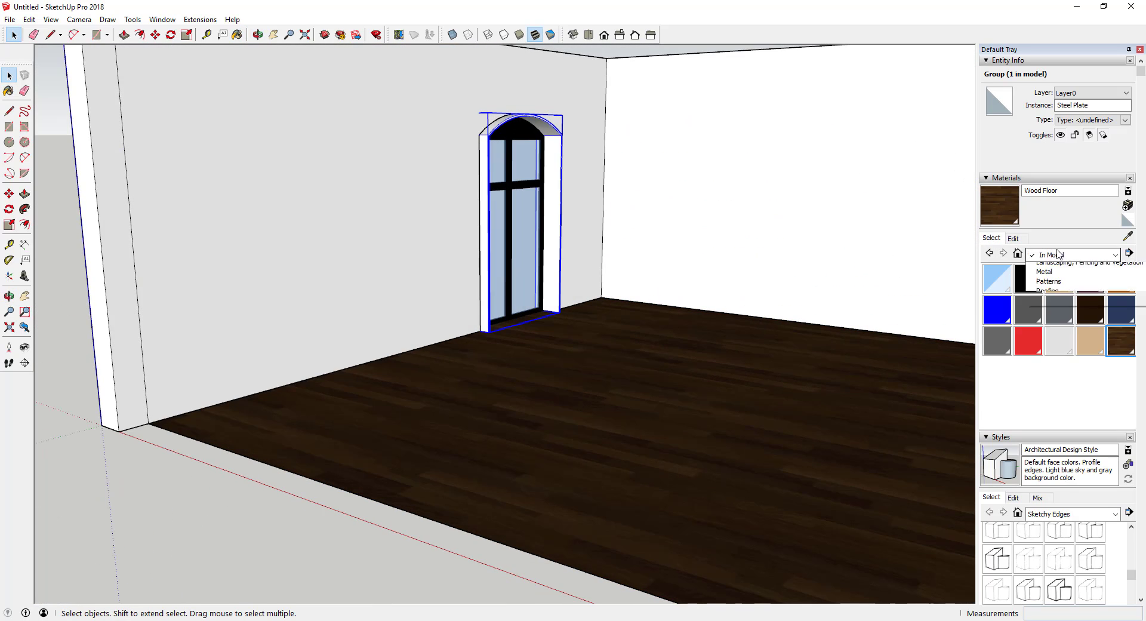
{"action": "left_click", "coordinate": [1064, 391]}
{"action": "left_click", "coordinate": [1065, 255]}
{"action": "left_click", "coordinate": [1034, 303]}
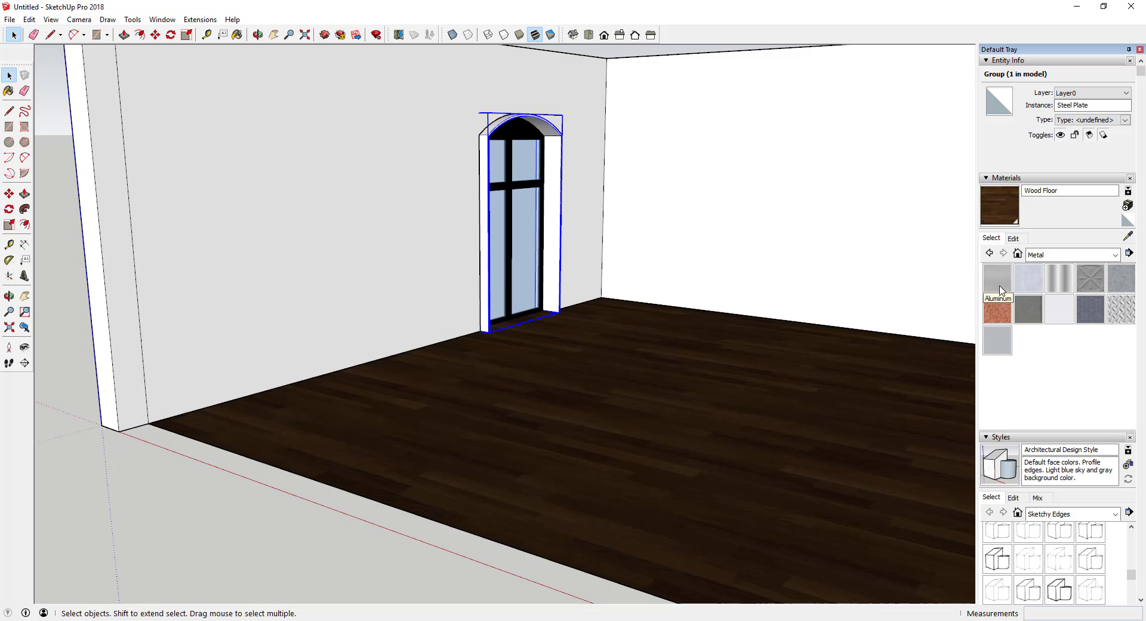
{"action": "left_click", "coordinate": [1121, 279]}
{"action": "middle_click_drag", "start_coordinate": [851, 309], "coordinate": [794, 301]}
{"action": "left_click", "coordinate": [561, 193]}
{"action": "key", "text": "space"}
{"action": "scroll", "coordinate": [570, 255], "scroll_direction": "up", "scroll_amount": 5}
{"action": "scroll", "coordinate": [570, 256], "scroll_direction": "down", "scroll_amount": 6}
{"action": "middle_click_drag", "start_coordinate": [571, 255], "coordinate": [601, 258]}
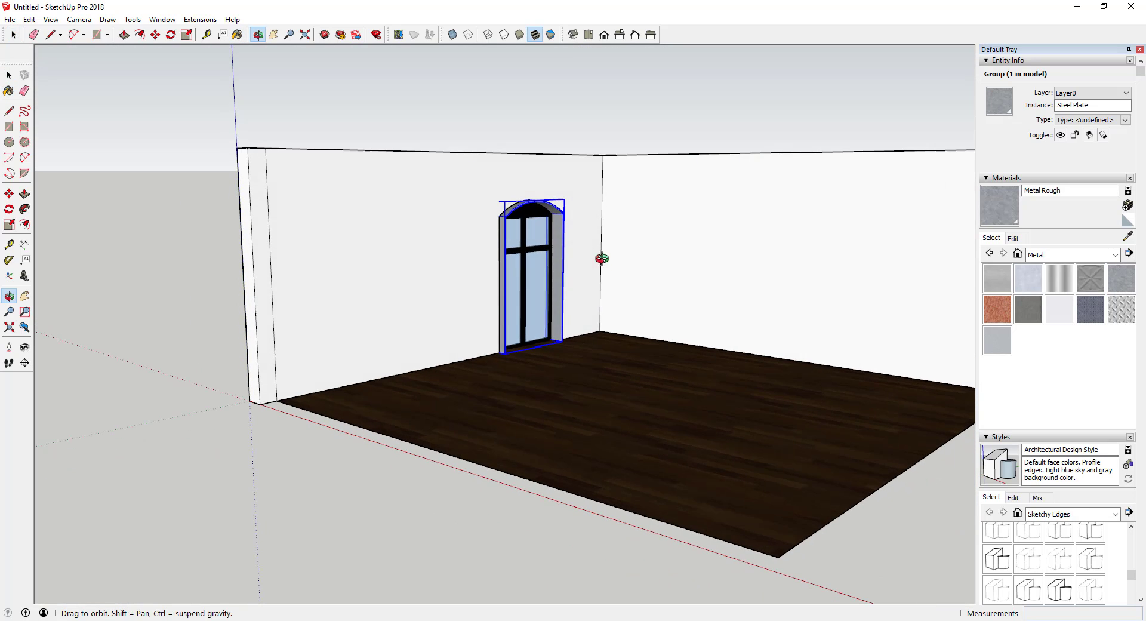
Step: Select the Exterior Wall group and browse the brick folder of the Poliigon materials for it
{"action": "double_click", "coordinate": [779, 289]}
{"action": "left_click", "coordinate": [580, 293]}
{"action": "key", "text": "Escape"}
{"action": "left_click", "coordinate": [442, 295]}
{"action": "middle_click_drag", "start_coordinate": [442, 295], "coordinate": [458, 301]}
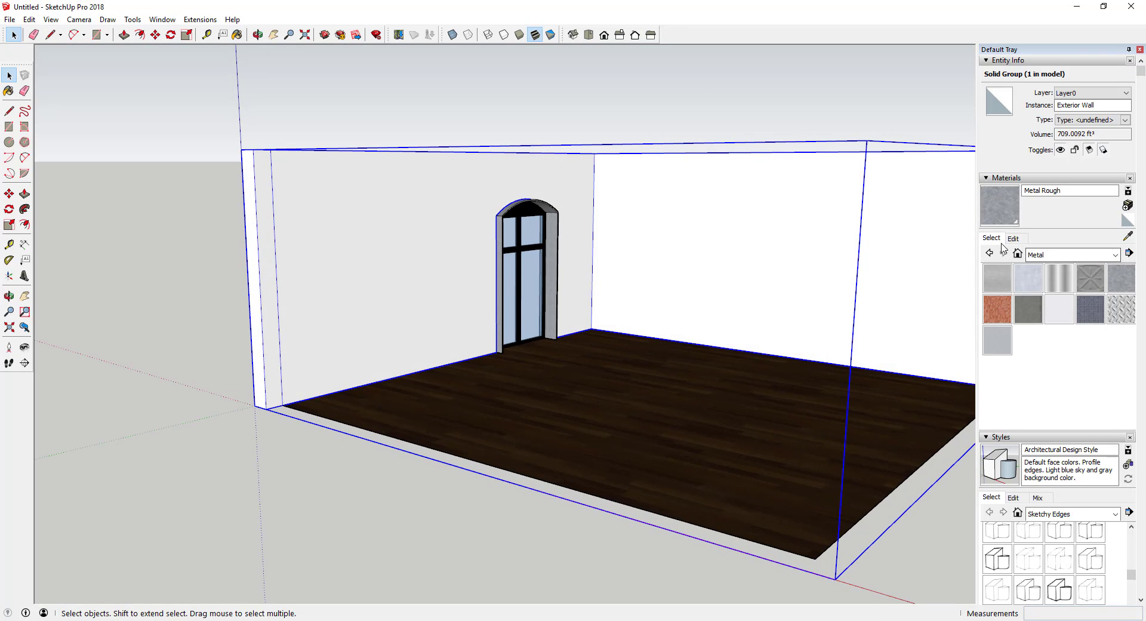
{"action": "left_click", "coordinate": [1128, 205]}
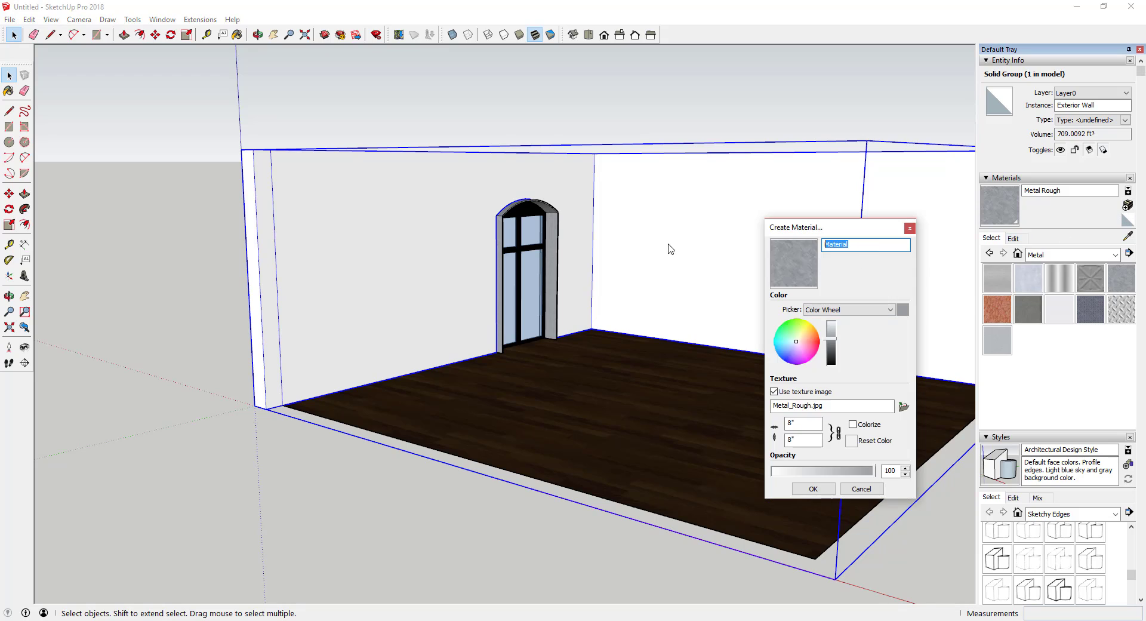
{"action": "left_click", "coordinate": [909, 228]}
{"action": "left_click", "coordinate": [1076, 255]}
{"action": "left_click", "coordinate": [1072, 411]}
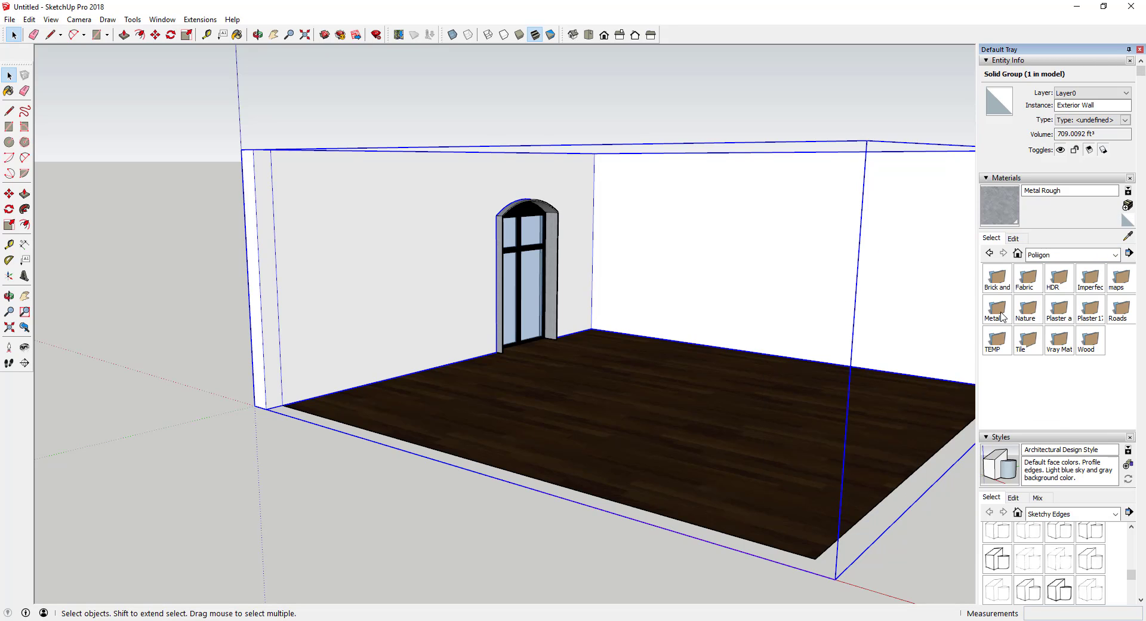
{"action": "double_click", "coordinate": [995, 276]}
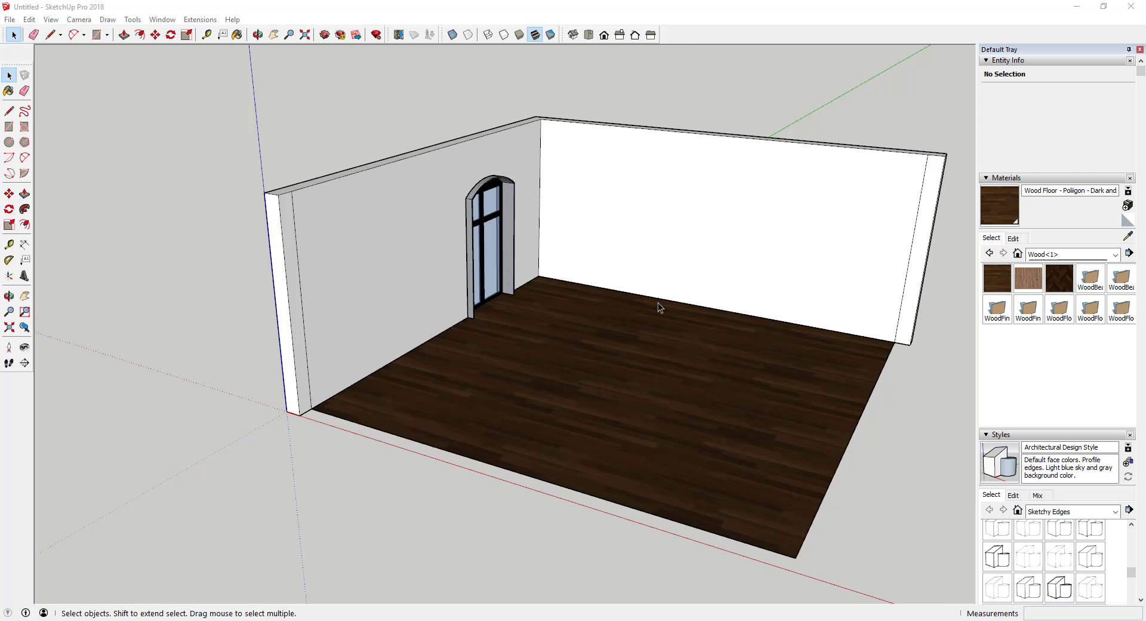
Step: Unhide all hidden objects to bring back the walls closing the room's near sides
{"action": "middle_click_drag", "start_coordinate": [660, 307], "coordinate": [556, 192]}
{"action": "key", "text": "r"}
{"action": "key", "text": "space"}
{"action": "left_click", "coordinate": [28, 20]}
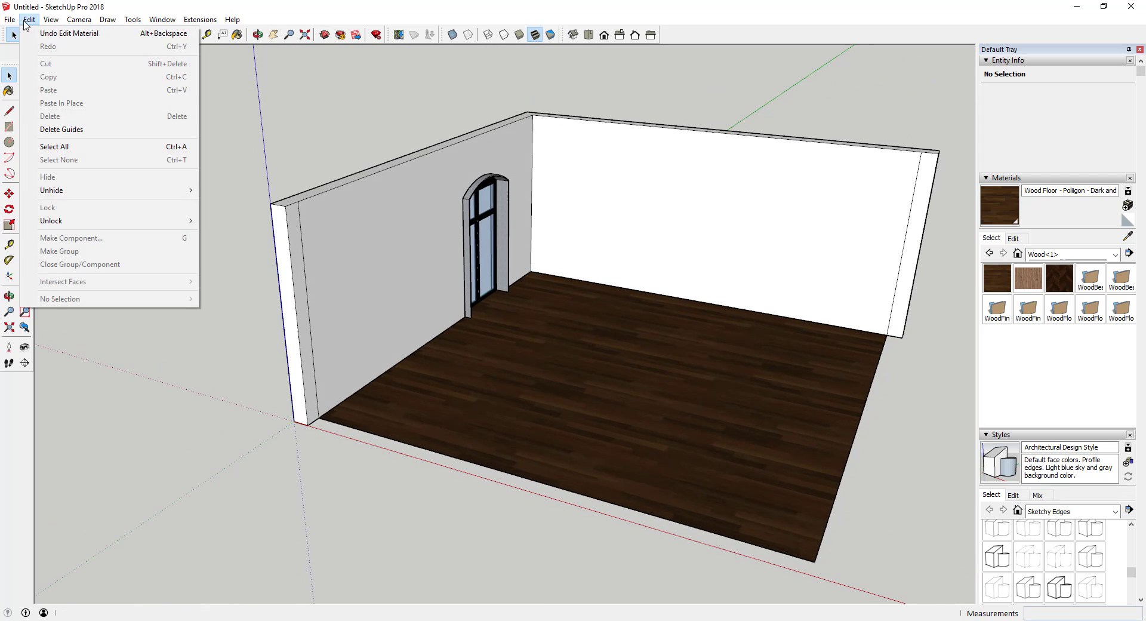
{"action": "left_click", "coordinate": [209, 218]}
Step: Draw a rectangle over the top of the walls between opposite outer corners to form the ceiling face
{"action": "key", "text": "r"}
{"action": "middle_click_drag", "start_coordinate": [501, 82], "coordinate": [528, 129]}
{"action": "scroll", "coordinate": [525, 119], "scroll_direction": "down", "scroll_amount": 3}
{"action": "left_click", "coordinate": [498, 86]}
{"action": "left_click", "coordinate": [740, 244]}
{"action": "key", "text": "space"}
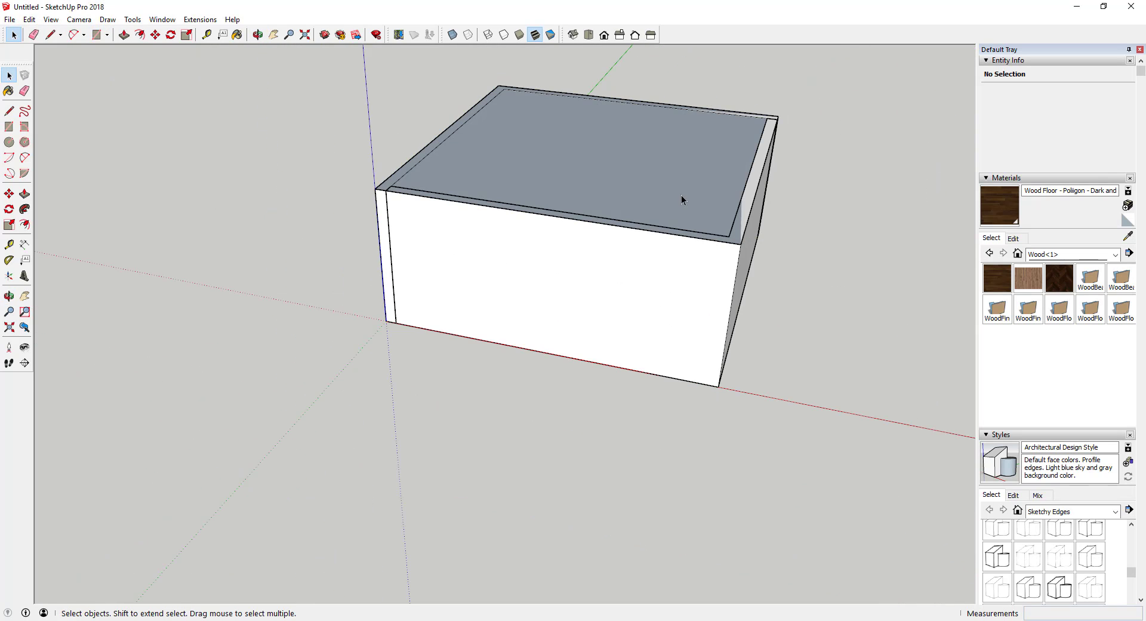
Step: Push/Pull the ceiling rectangle slightly upward into a thin slab and make all of its geometry a group
{"action": "key", "text": "p"}
{"action": "left_click", "coordinate": [691, 200]}
{"action": "left_click", "coordinate": [693, 197]}
{"action": "key", "text": "space"}
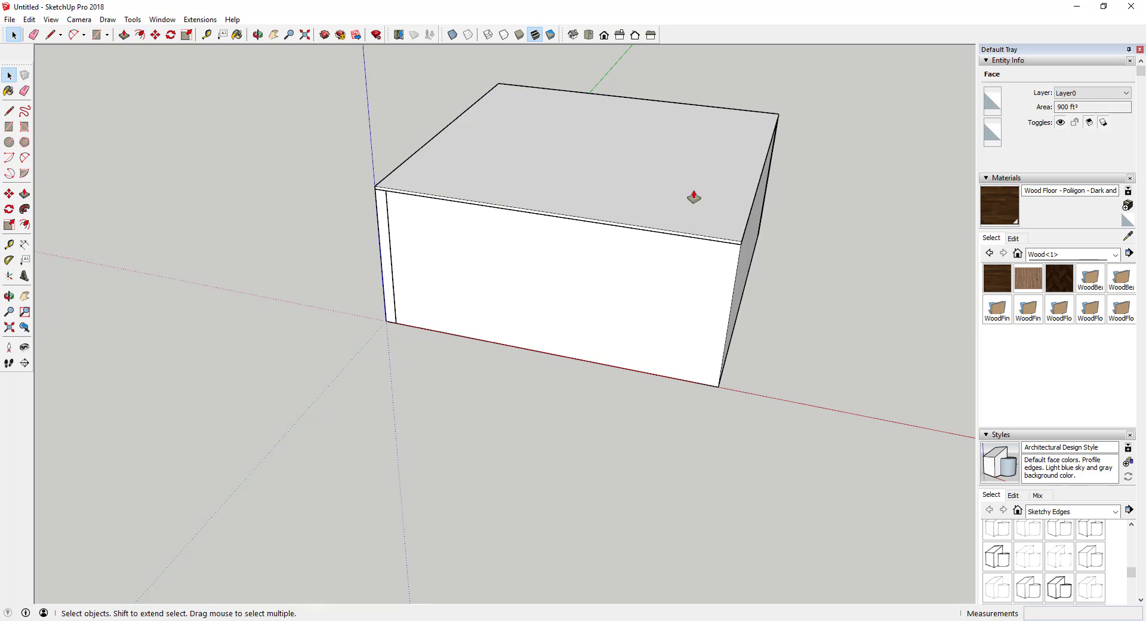
{"action": "triple_click", "coordinate": [669, 183]}
{"action": "right_click", "coordinate": [668, 181]}
{"action": "left_click", "coordinate": [721, 288]}
Step: Hide the wall group that closes the near sides of the room
{"action": "middle_click_drag", "start_coordinate": [721, 289], "coordinate": [624, 261]}
{"action": "right_click", "coordinate": [622, 262]}
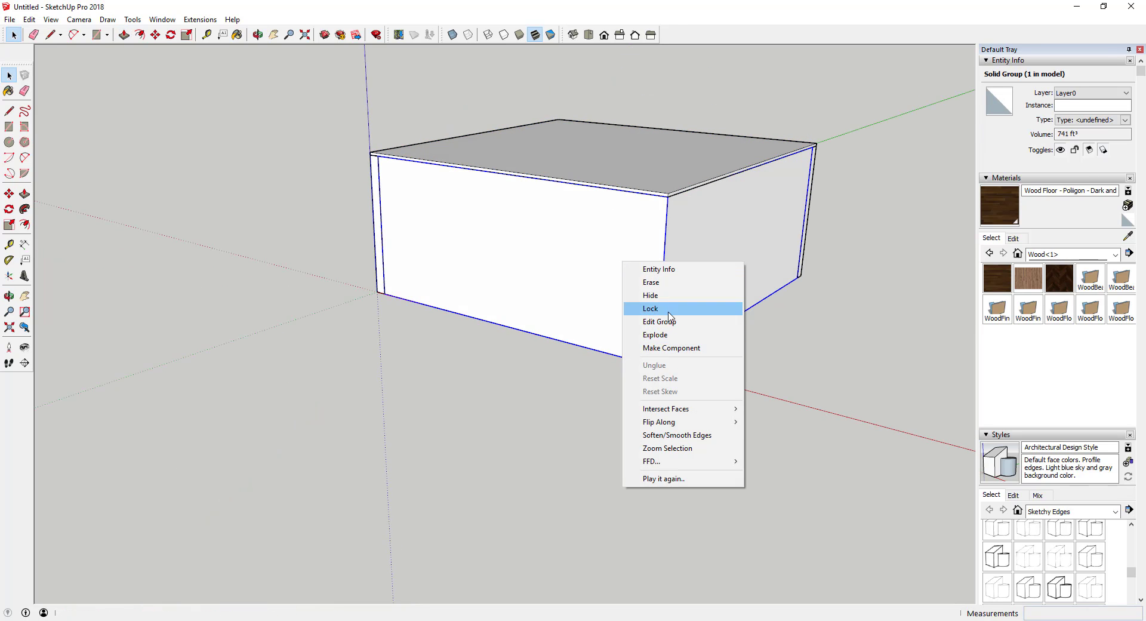
{"action": "left_click", "coordinate": [651, 295]}
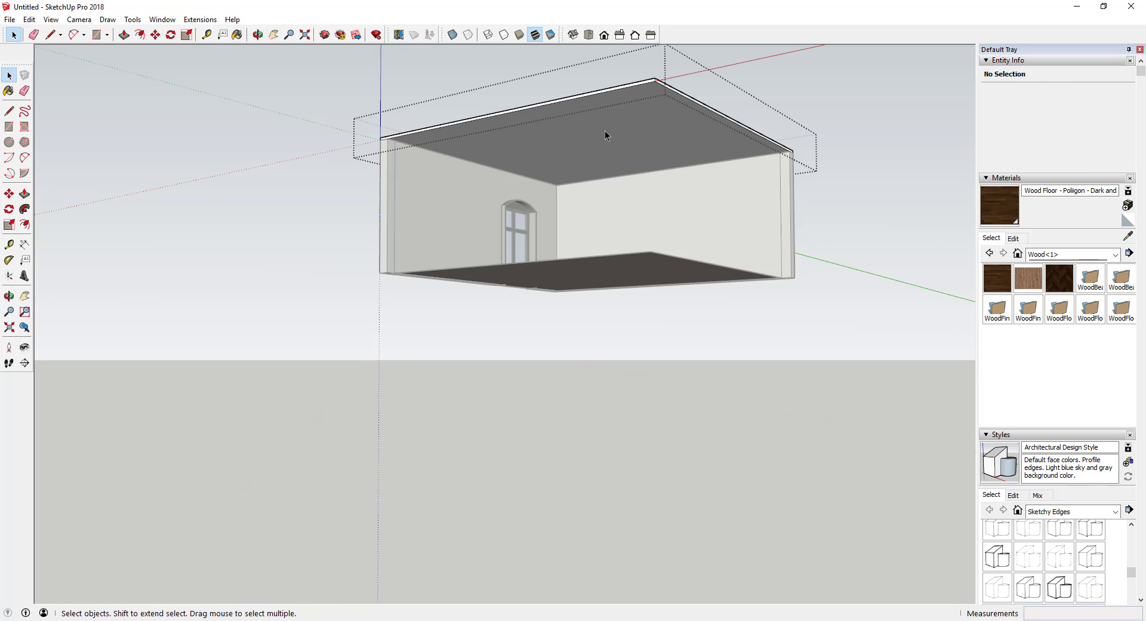
Step: Inside the ceiling group, make the underside face and its edges a separate group, then exit
{"action": "triple_click", "coordinate": [603, 132]}
{"action": "right_click", "coordinate": [613, 132]}
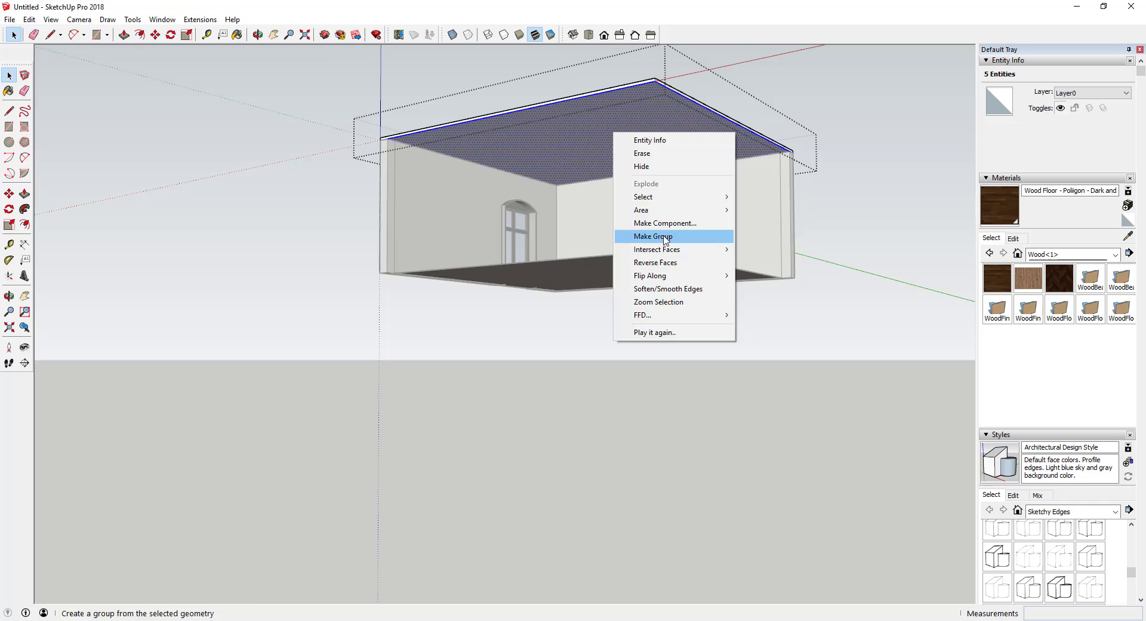
{"action": "left_click", "coordinate": [652, 235]}
{"action": "scroll", "coordinate": [585, 128], "scroll_direction": "up", "scroll_amount": 3}
{"action": "key", "text": "Escape"}
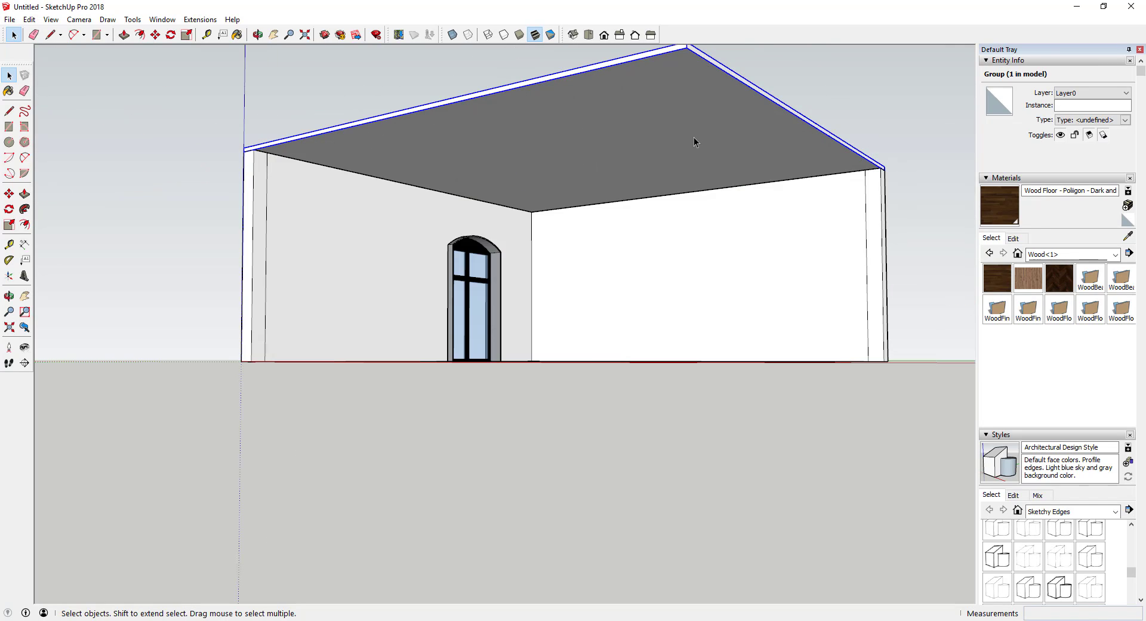
Step: Inside the ceiling group, create a material named "Poliigon - Wood Planks Worn" using the texture image WoodPlanksWorn31_COL_VAR1_3K.jpg
{"action": "triple_click", "coordinate": [693, 138]}
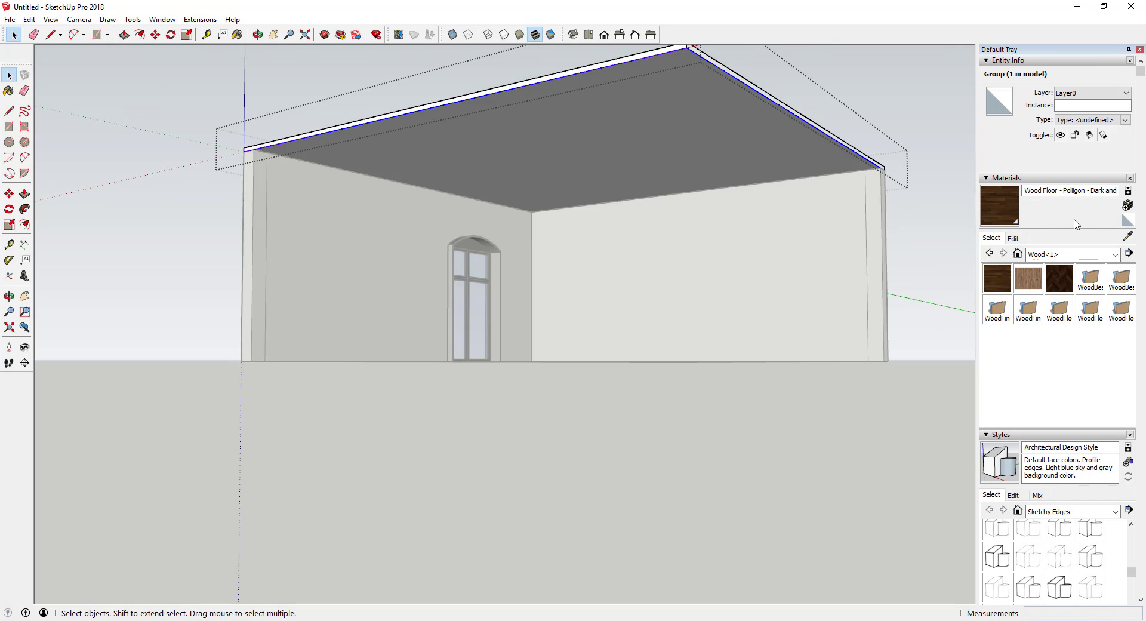
{"action": "middle_click_drag", "start_coordinate": [651, 152], "coordinate": [639, 134]}
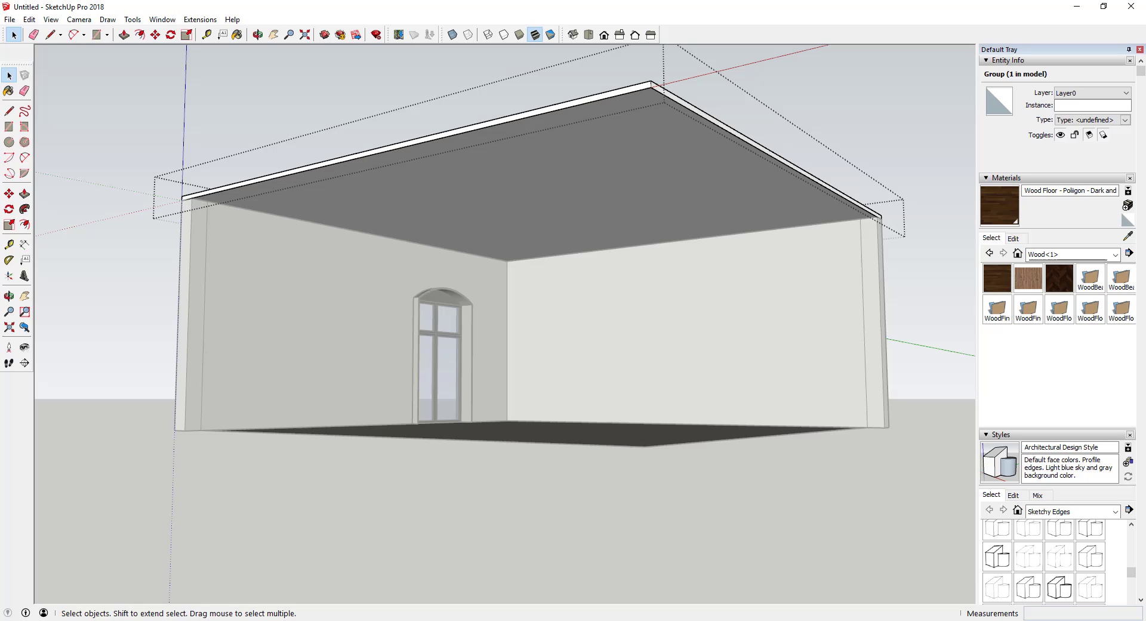
{"action": "left_click", "coordinate": [1128, 206]}
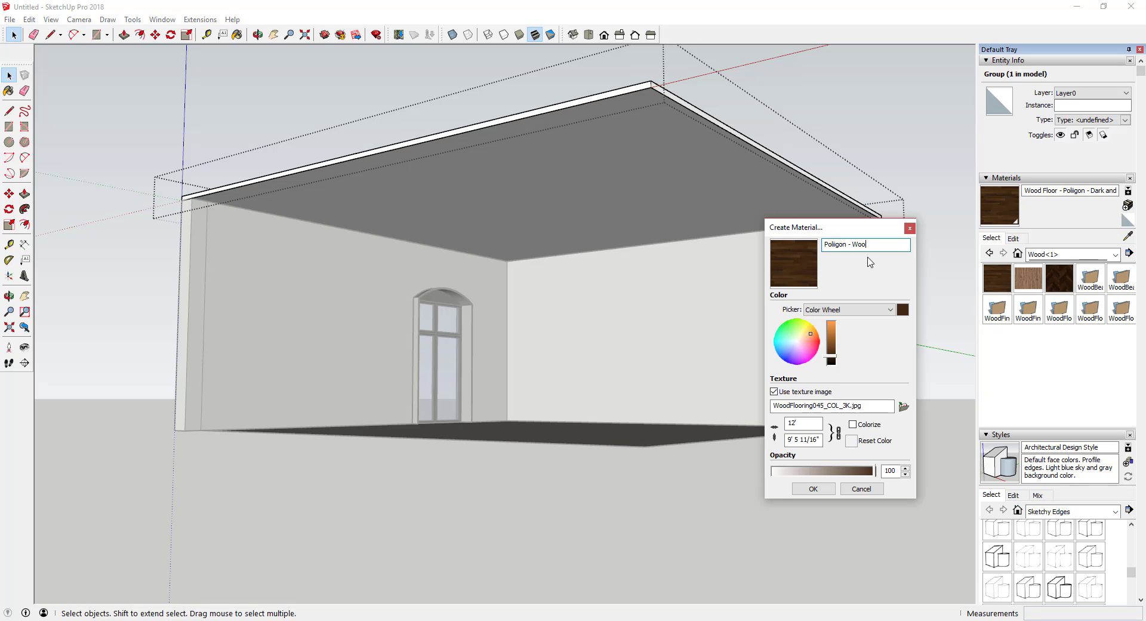
{"action": "left_click", "coordinate": [904, 406]}
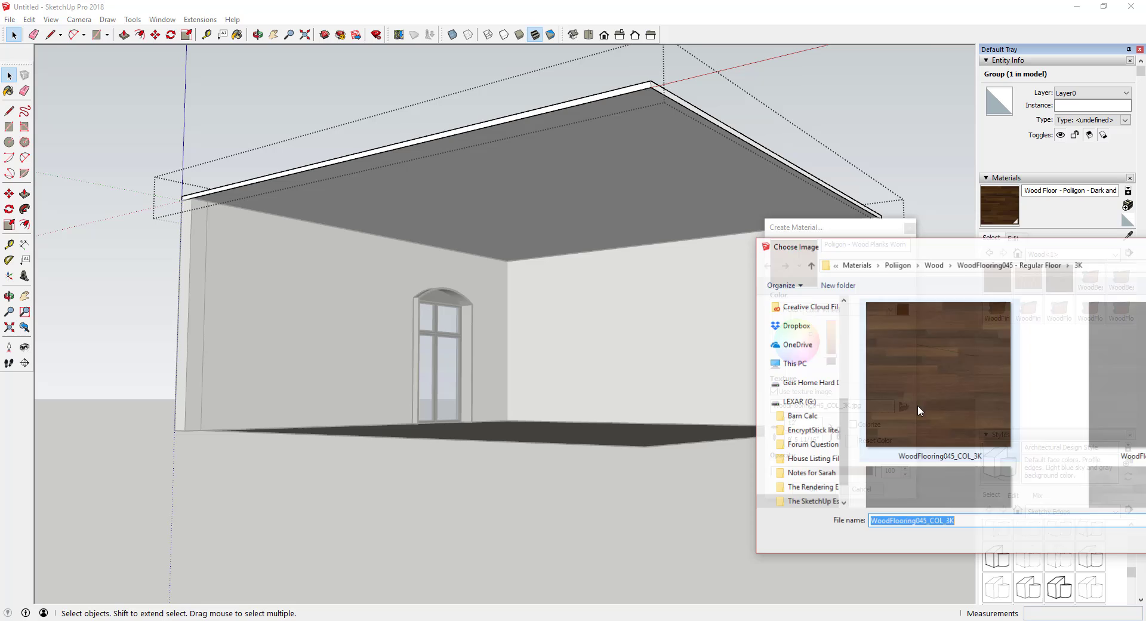
{"action": "left_click", "coordinate": [865, 242]}
{"action": "double_click", "coordinate": [711, 440]}
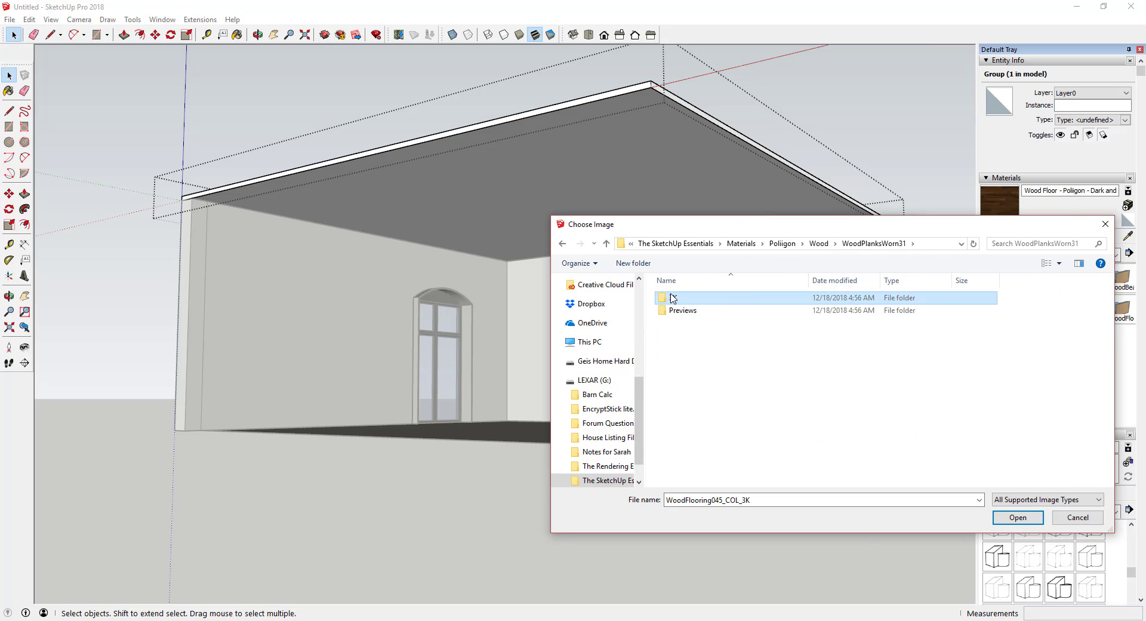
{"action": "double_click", "coordinate": [672, 300]}
{"action": "right_click", "coordinate": [736, 398]}
{"action": "mouse_move", "coordinate": [770, 406]}
{"action": "left_click", "coordinate": [896, 420]}
{"action": "double_click", "coordinate": [758, 325]}
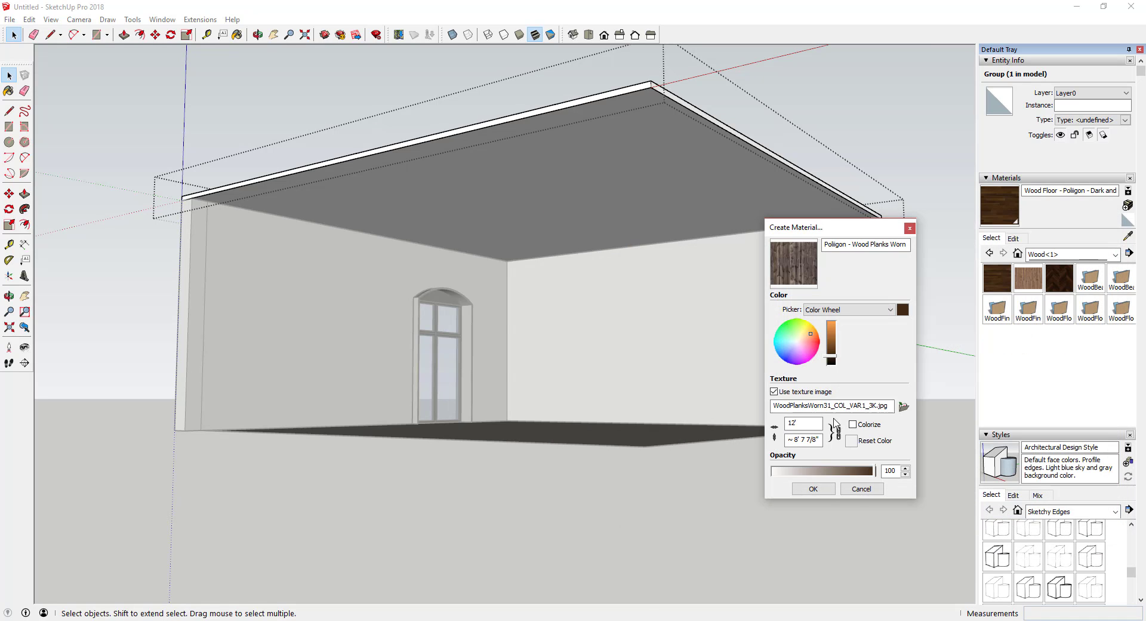
{"action": "left_click", "coordinate": [817, 492]}
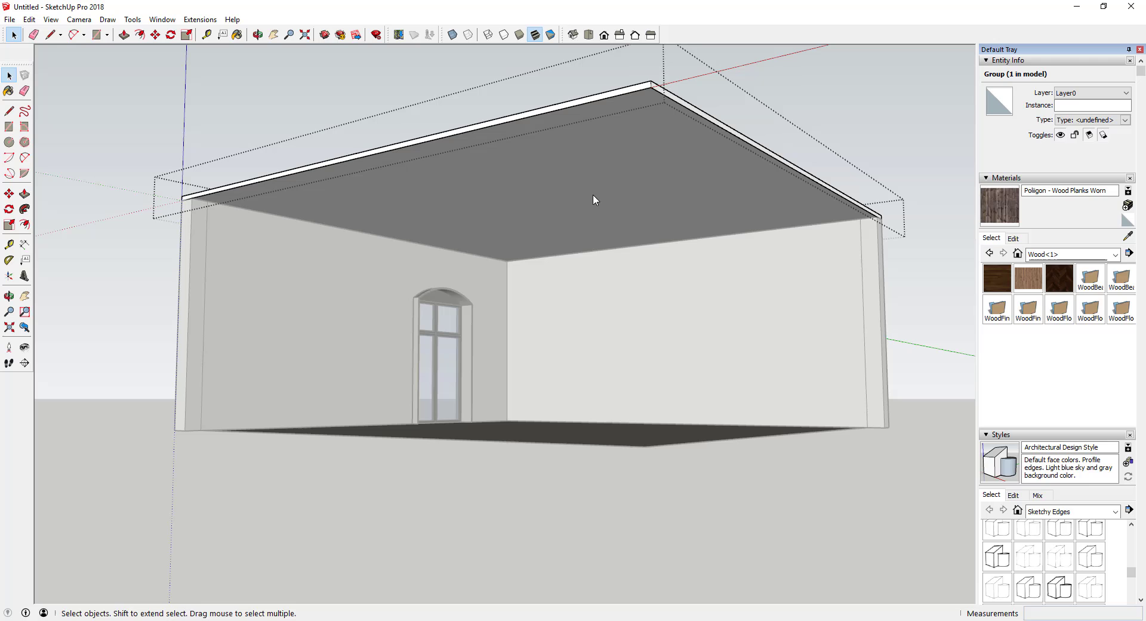
Step: Try painting the ceiling's underside group as a whole with Poliigon - Wood Planks Worn, and restore its default material
{"action": "left_click", "coordinate": [534, 170]}
{"action": "mouse_move", "coordinate": [534, 171]}
{"action": "middle_mouse_down"}
{"action": "mouse_move", "coordinate": [639, 127]}
{"action": "mouse_move", "coordinate": [601, 133]}
{"action": "mouse_move", "coordinate": [665, 159]}
{"action": "mouse_move", "coordinate": [646, 222]}
{"action": "middle_mouse_up"}
{"action": "right_click", "coordinate": [636, 206]}
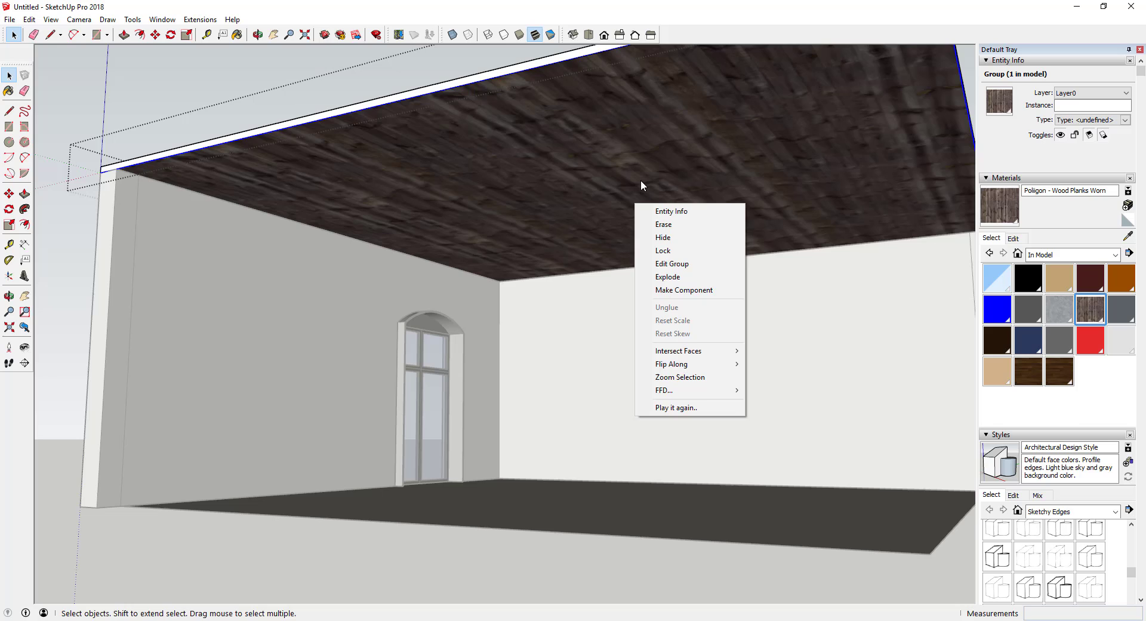
{"action": "key", "text": "Escape"}
{"action": "scroll", "coordinate": [651, 191], "scroll_direction": "down", "scroll_amount": 5}
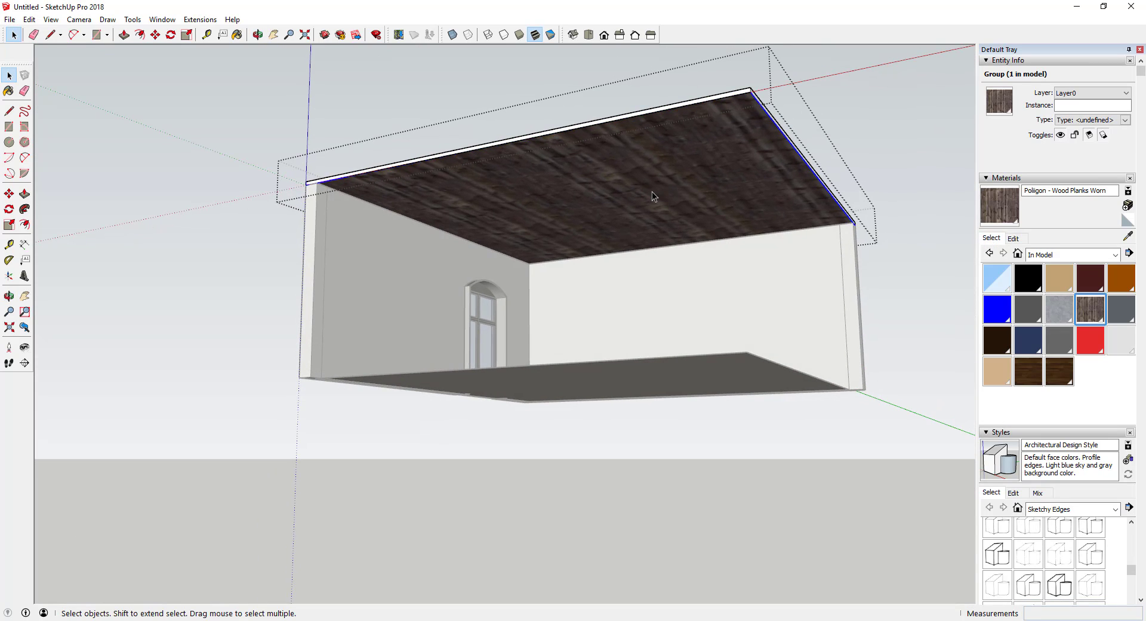
{"action": "left_click", "coordinate": [1127, 221]}
{"action": "left_click", "coordinate": [782, 206]}
Step: Open the ceiling's underside group and paint the face inside it with Poliigon - Wood Planks Worn
{"action": "key", "text": "space"}
{"action": "scroll", "coordinate": [757, 279], "scroll_direction": "up", "scroll_amount": 1}
{"action": "double_click", "coordinate": [617, 169]}
{"action": "left_click", "coordinate": [617, 168]}
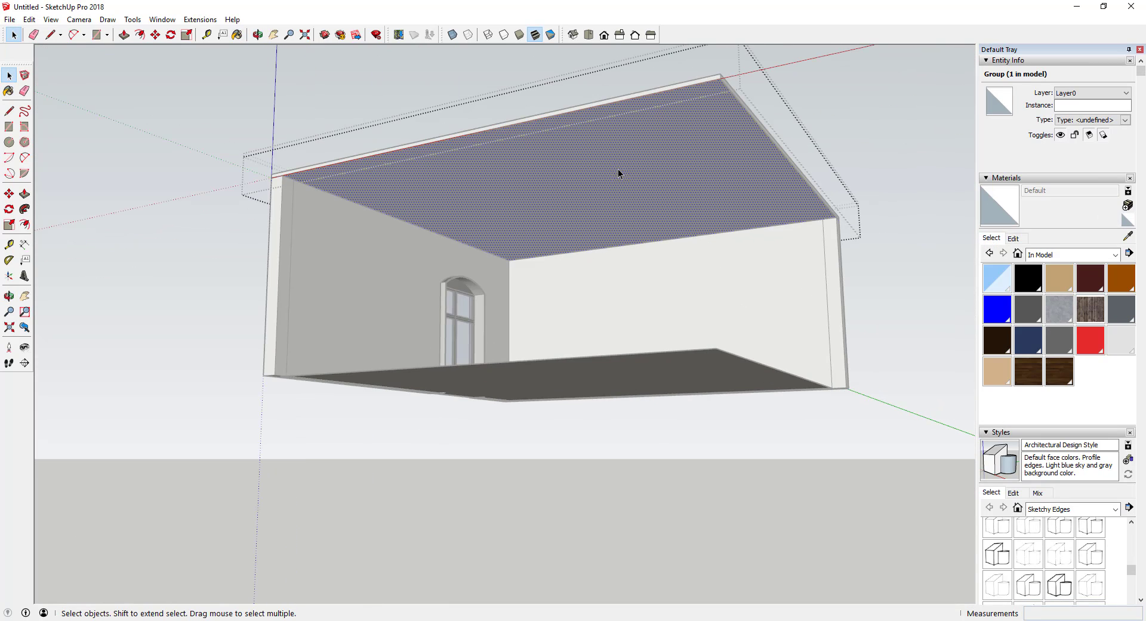
{"action": "left_click", "coordinate": [1090, 309]}
{"action": "left_click", "coordinate": [586, 165]}
{"action": "key", "text": "space"}
{"action": "scroll", "coordinate": [586, 166], "scroll_direction": "up", "scroll_amount": 3}
{"action": "mouse_move", "coordinate": [582, 162]}
{"action": "middle_mouse_down"}
{"action": "mouse_move", "coordinate": [544, 171]}
{"action": "mouse_move", "coordinate": [578, 165]}
{"action": "mouse_move", "coordinate": [449, 238]}
{"action": "middle_mouse_up"}
Step: Rotate the plank texture on the ceiling's underside face a quarter turn using the texture position pins
{"action": "right_click", "coordinate": [583, 201]}
{"action": "left_click", "coordinate": [638, 185]}
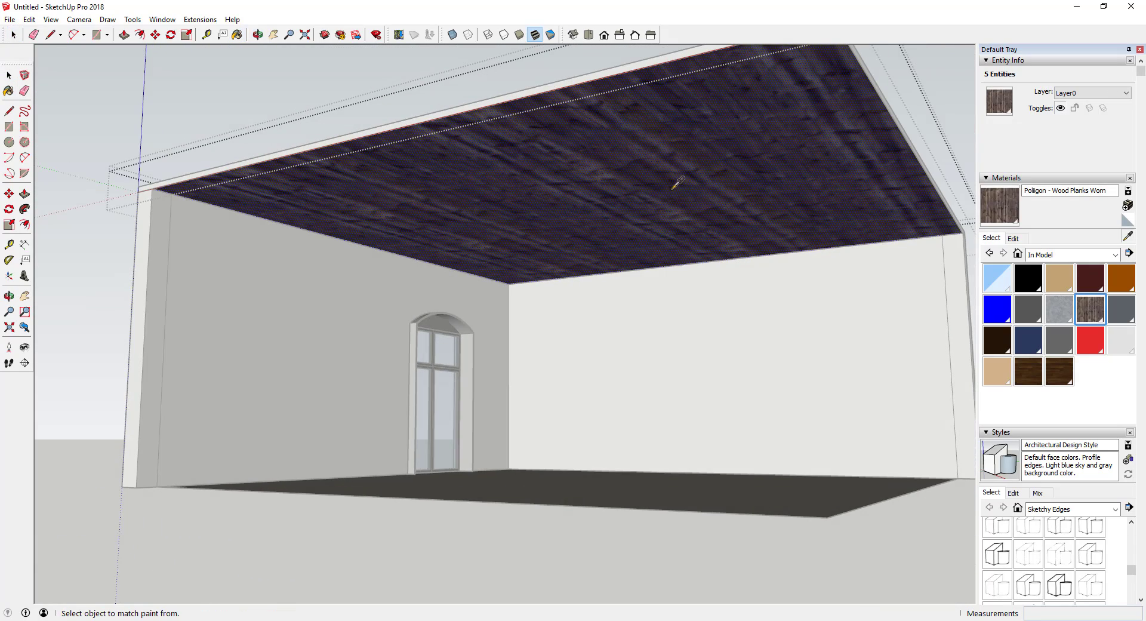
{"action": "right_click", "coordinate": [637, 185]}
{"action": "left_click", "coordinate": [782, 343]}
{"action": "right_click", "coordinate": [598, 189]}
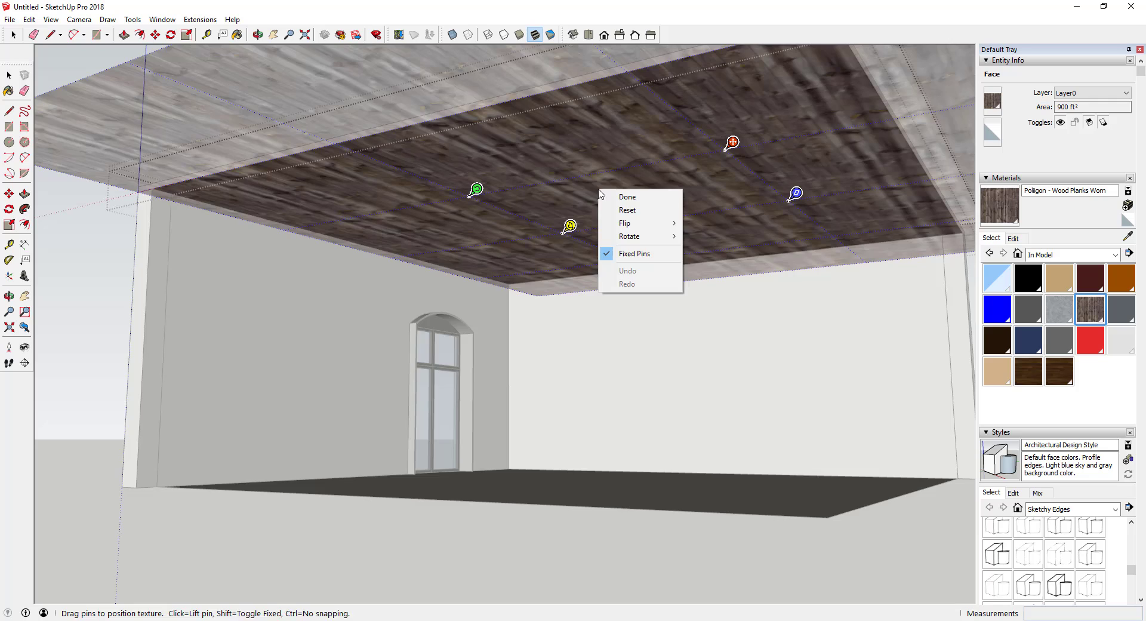
{"action": "mouse_move", "coordinate": [644, 236]}
{"action": "left_click", "coordinate": [703, 238]}
{"action": "left_click", "coordinate": [715, 316]}
{"action": "left_click", "coordinate": [715, 316]}
{"action": "middle_click_drag", "start_coordinate": [617, 386], "coordinate": [576, 358]}
{"action": "scroll", "coordinate": [521, 244], "scroll_direction": "up", "scroll_amount": 3}
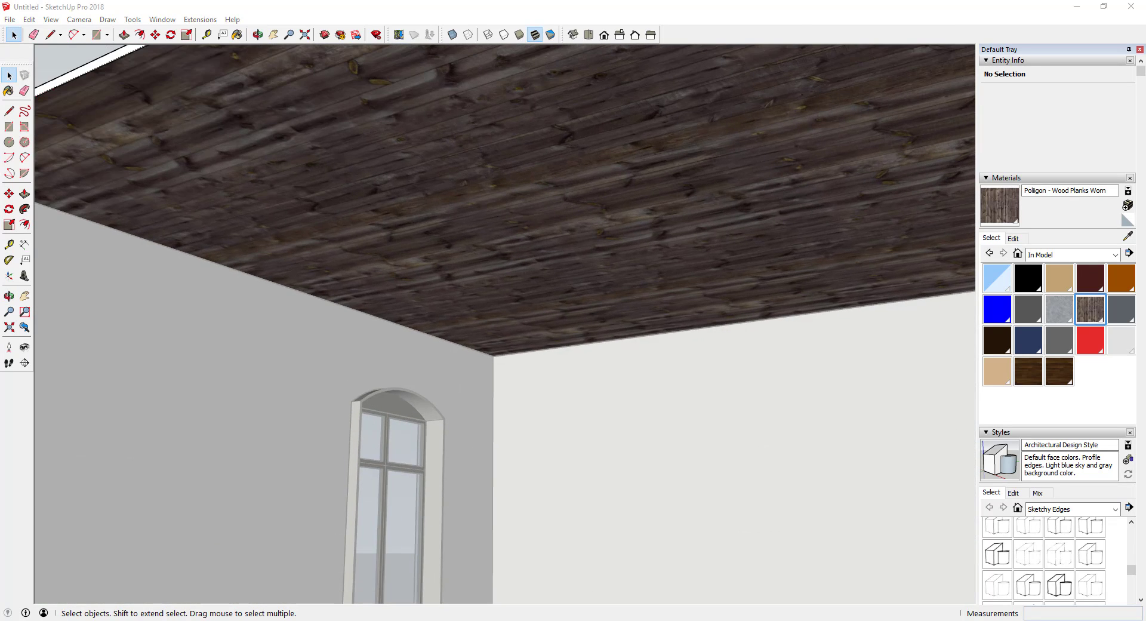
{"action": "scroll", "coordinate": [770, 372], "scroll_direction": "down", "scroll_amount": 3}
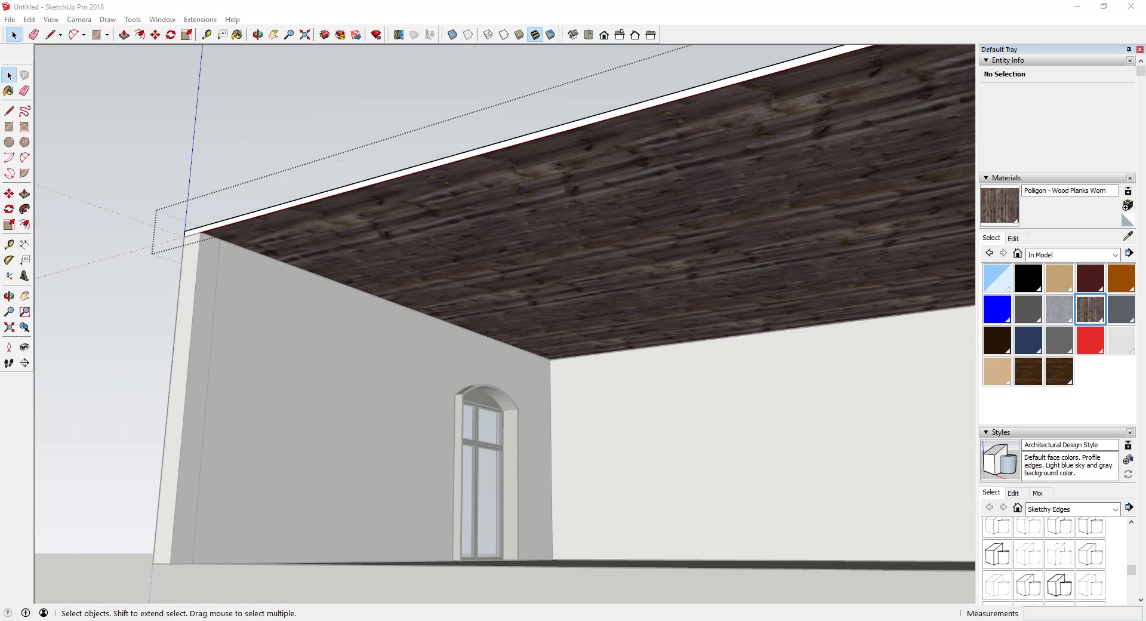
Step: Exit the ceiling groups and save the Poliigon - Wood Planks Worn material as an SKM file in the Wood folder
{"action": "middle_click_drag", "start_coordinate": [771, 406], "coordinate": [797, 500]}
{"action": "left_click", "coordinate": [797, 500]}
{"action": "right_click", "coordinate": [1096, 309]}
{"action": "left_click", "coordinate": [1053, 329]}
{"action": "scroll", "coordinate": [161, 223], "scroll_direction": "down", "scroll_amount": 2}
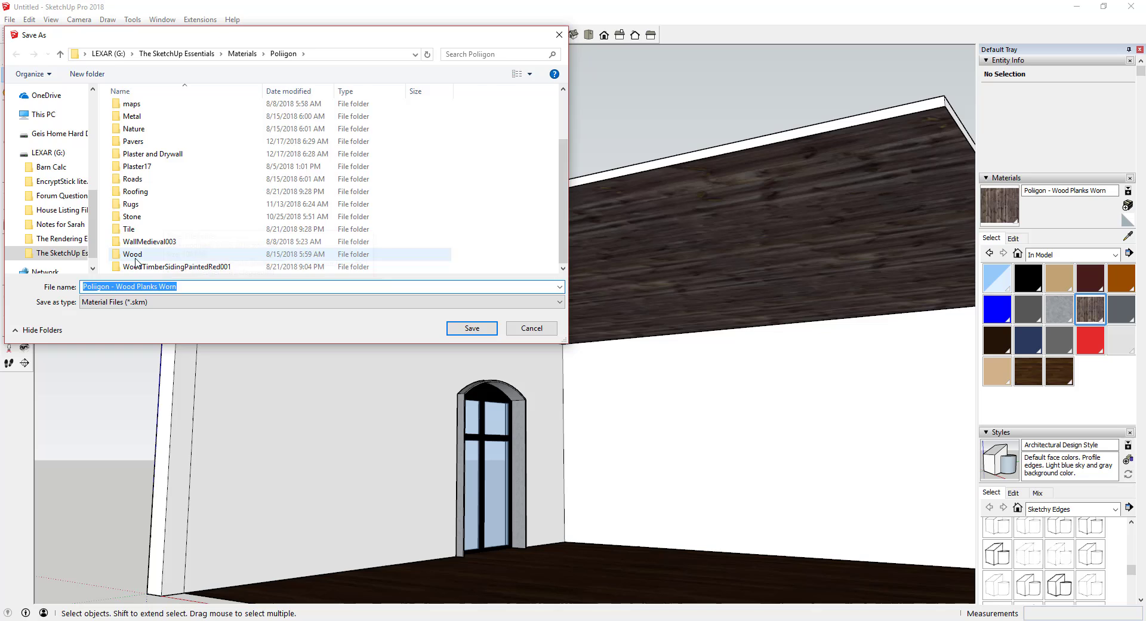
{"action": "double_click", "coordinate": [133, 256]}
{"action": "left_click", "coordinate": [472, 327]}
Step: Select the Exterior Wall group and create a material named "Poliigon - White Bricks" from the image Bricks05_COL_VAR1_3K.jpg
{"action": "middle_click_drag", "start_coordinate": [672, 446], "coordinate": [621, 415]}
{"action": "left_click", "coordinate": [621, 415]}
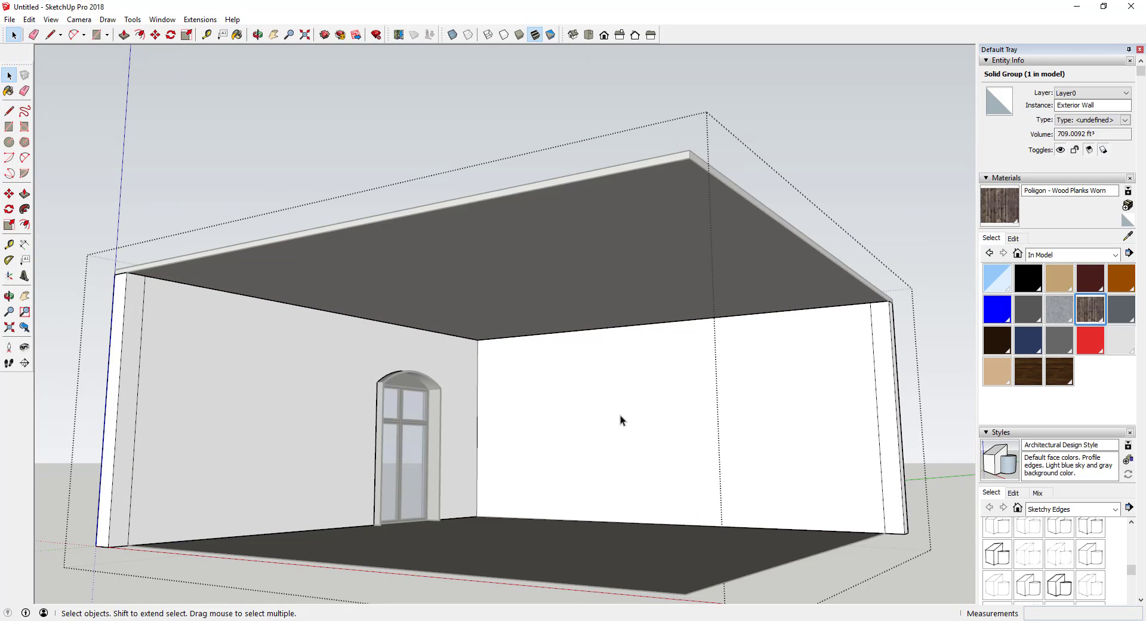
{"action": "left_click", "coordinate": [620, 415]}
{"action": "left_click", "coordinate": [887, 403]}
{"action": "key", "text": "Escape"}
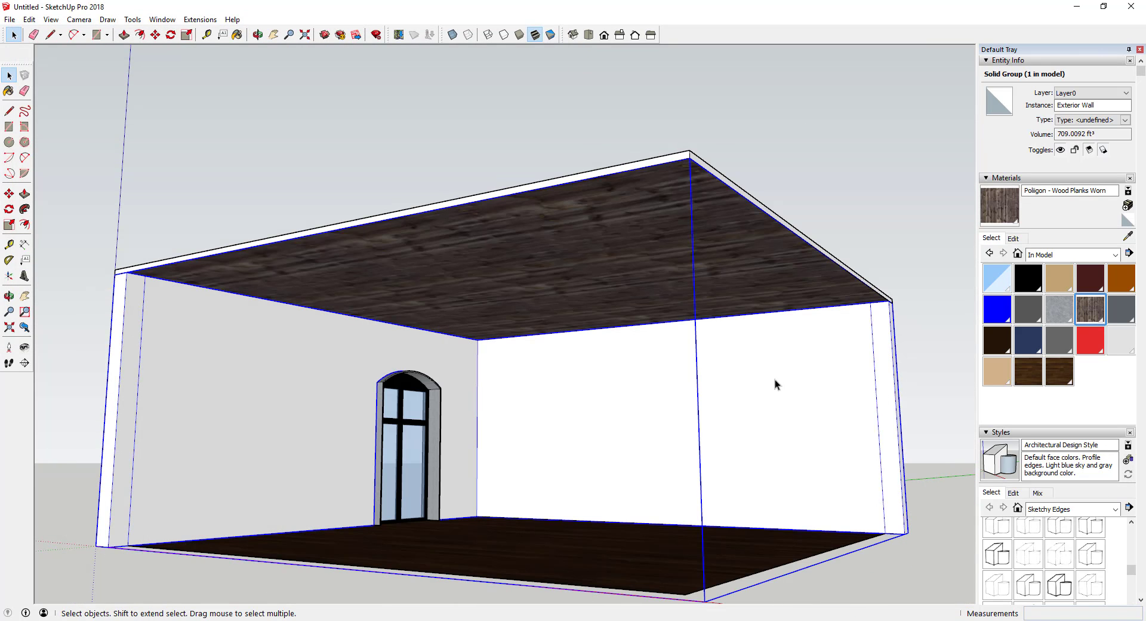
{"action": "left_click", "coordinate": [1127, 205]}
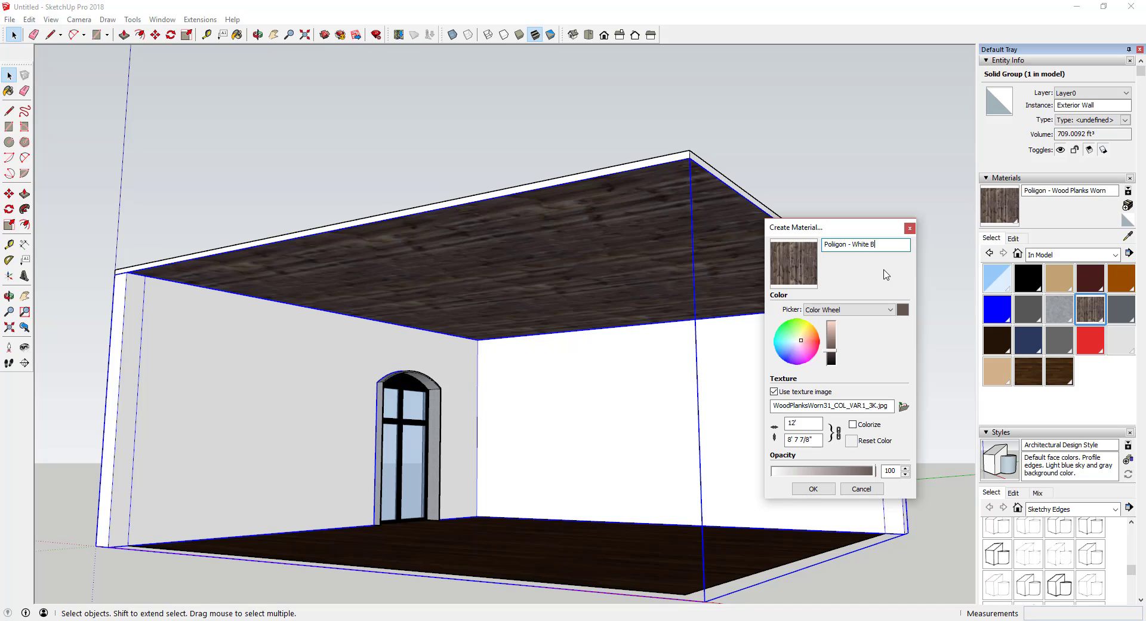
{"action": "left_click", "coordinate": [904, 405]}
{"action": "double_click", "coordinate": [746, 328]}
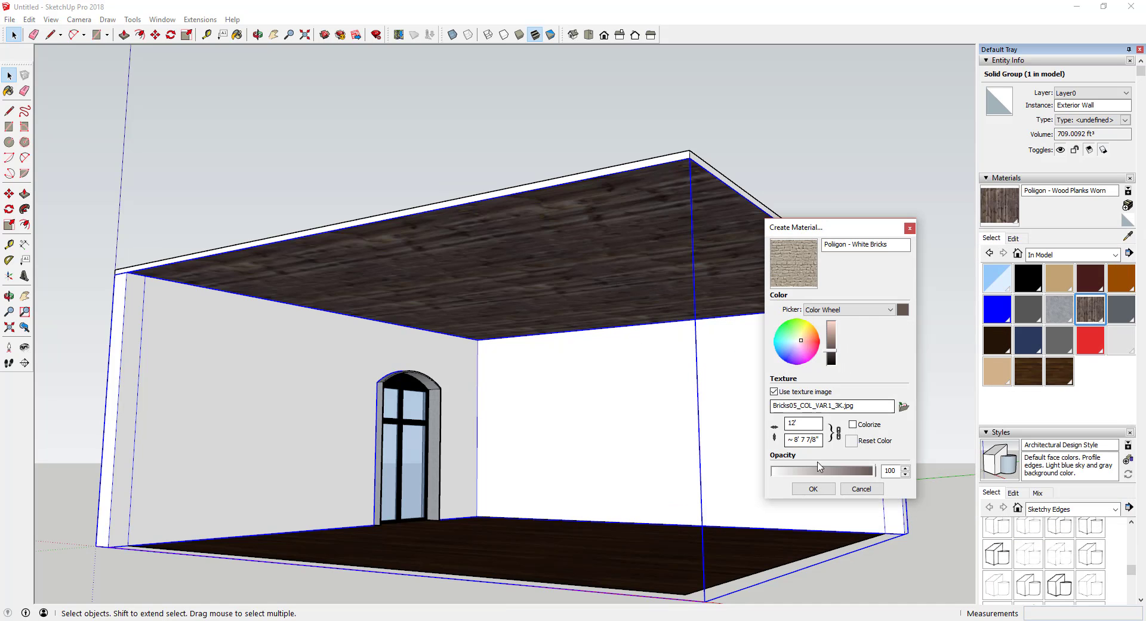
{"action": "left_click", "coordinate": [813, 488]}
Step: Paint the Exterior Wall group with Poliigon - White Bricks and set the texture width to 8'
{"action": "middle_click_drag", "start_coordinate": [813, 493], "coordinate": [681, 430]}
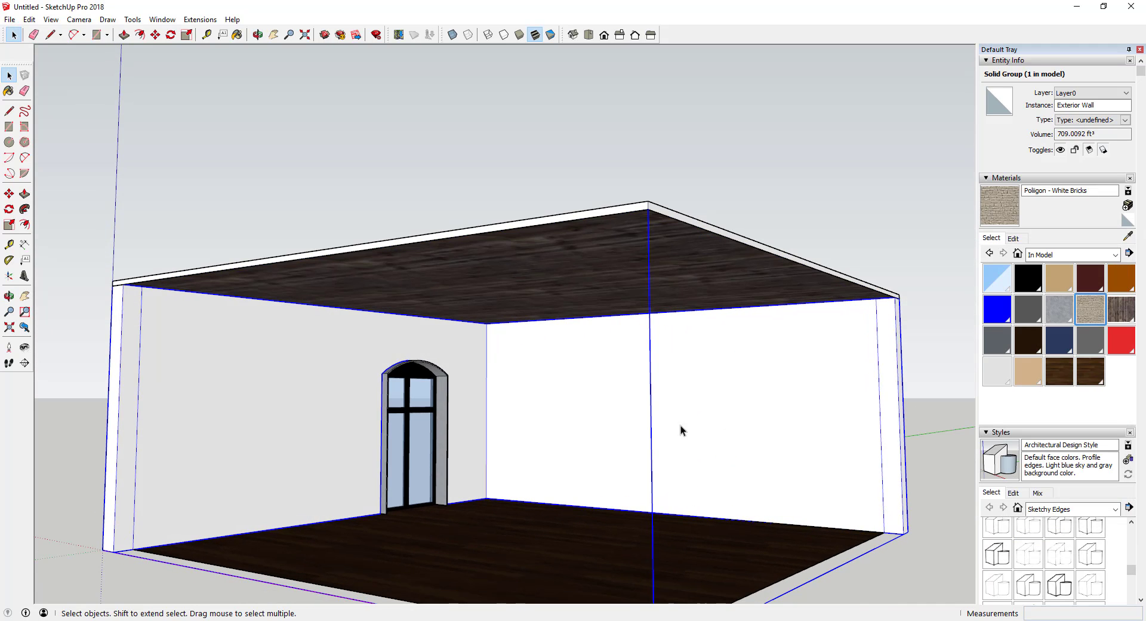
{"action": "left_click", "coordinate": [647, 428]}
{"action": "left_click", "coordinate": [1014, 238]}
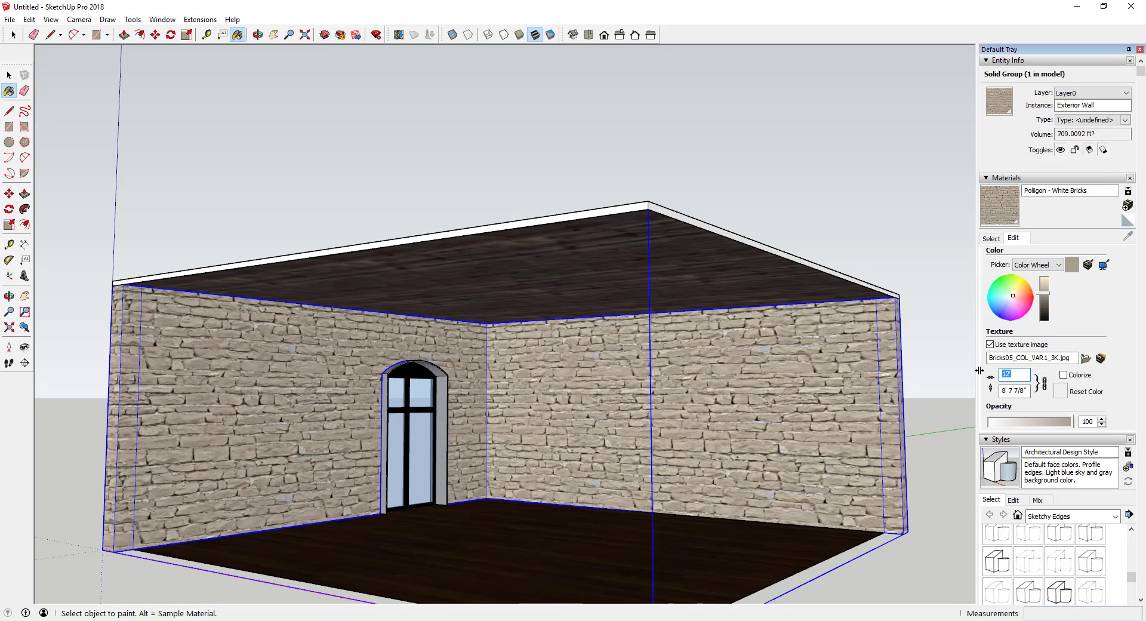
{"action": "type", "text": "8"}
{"action": "key", "text": "Return"}
{"action": "middle_click_drag", "start_coordinate": [733, 419], "coordinate": [550, 405]}
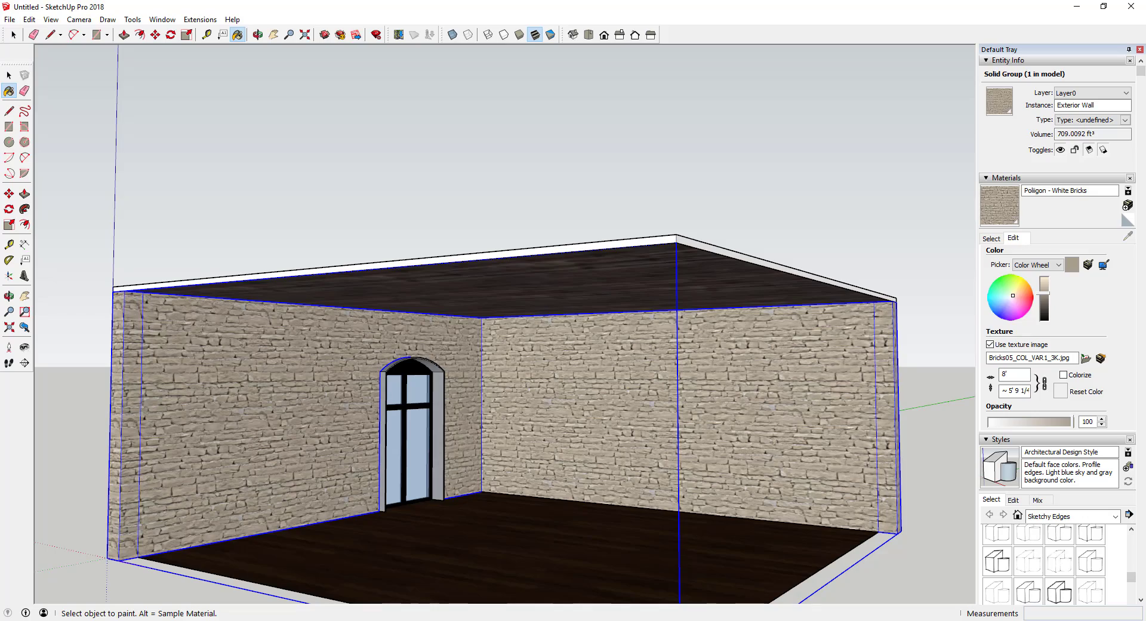
Step: Unhide the wall group that closes the near sides of the room, and hide it again
{"action": "middle_click_drag", "start_coordinate": [713, 310], "coordinate": [509, 424]}
{"action": "key", "text": "space"}
{"action": "scroll", "coordinate": [561, 444], "scroll_direction": "down", "scroll_amount": 3}
{"action": "left_click", "coordinate": [29, 20]}
{"action": "left_click", "coordinate": [78, 190]}
{"action": "left_click", "coordinate": [225, 217]}
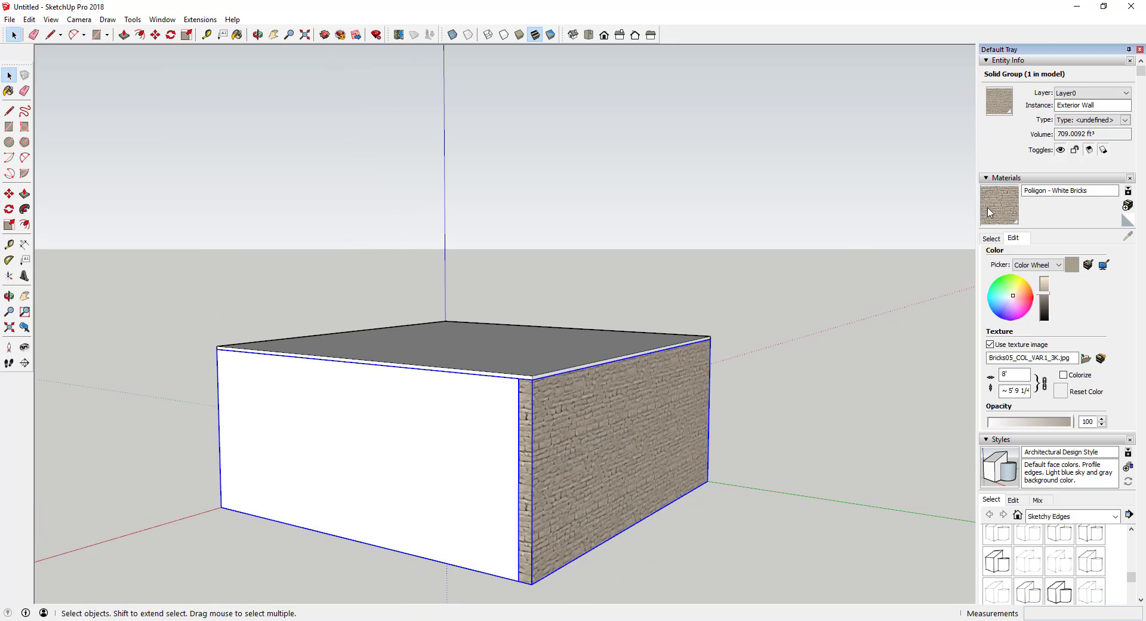
{"action": "middle_click_drag", "start_coordinate": [417, 442], "coordinate": [567, 422]}
{"action": "right_click", "coordinate": [448, 244]}
{"action": "left_click", "coordinate": [471, 288]}
{"action": "scroll", "coordinate": [533, 421], "scroll_direction": "up", "scroll_amount": 5}
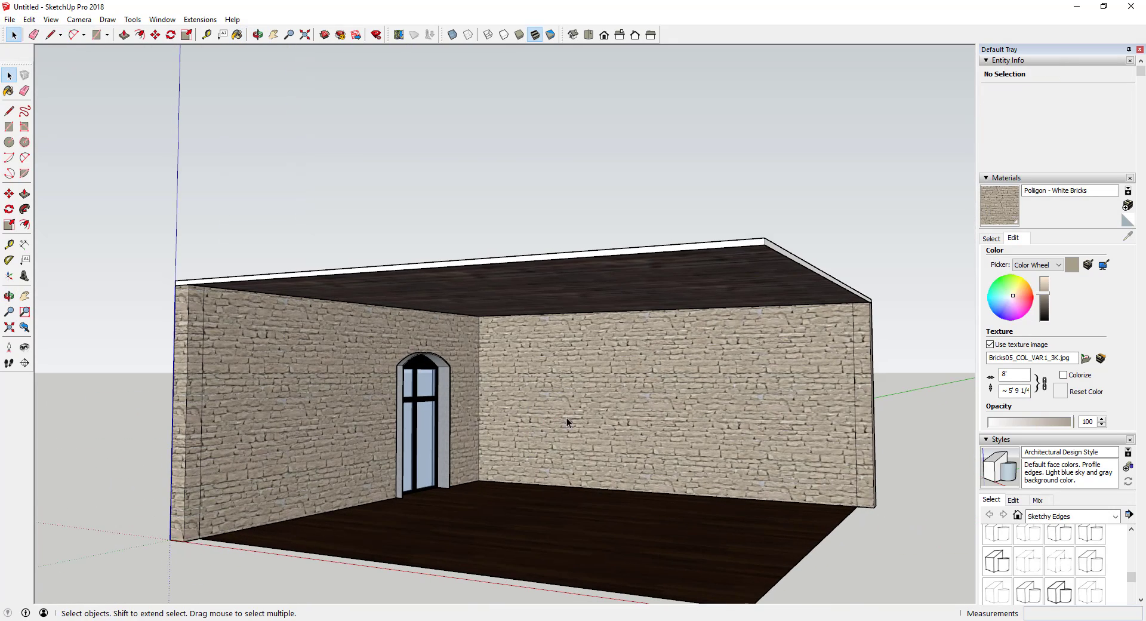
Step: Draw a small rectangle 4" wide on the brick back wall, directly under the ceiling near the inner corner
{"action": "middle_click_drag", "start_coordinate": [577, 382], "coordinate": [512, 315]}
{"action": "scroll", "coordinate": [503, 330], "scroll_direction": "up", "scroll_amount": 3}
{"action": "key", "text": "r"}
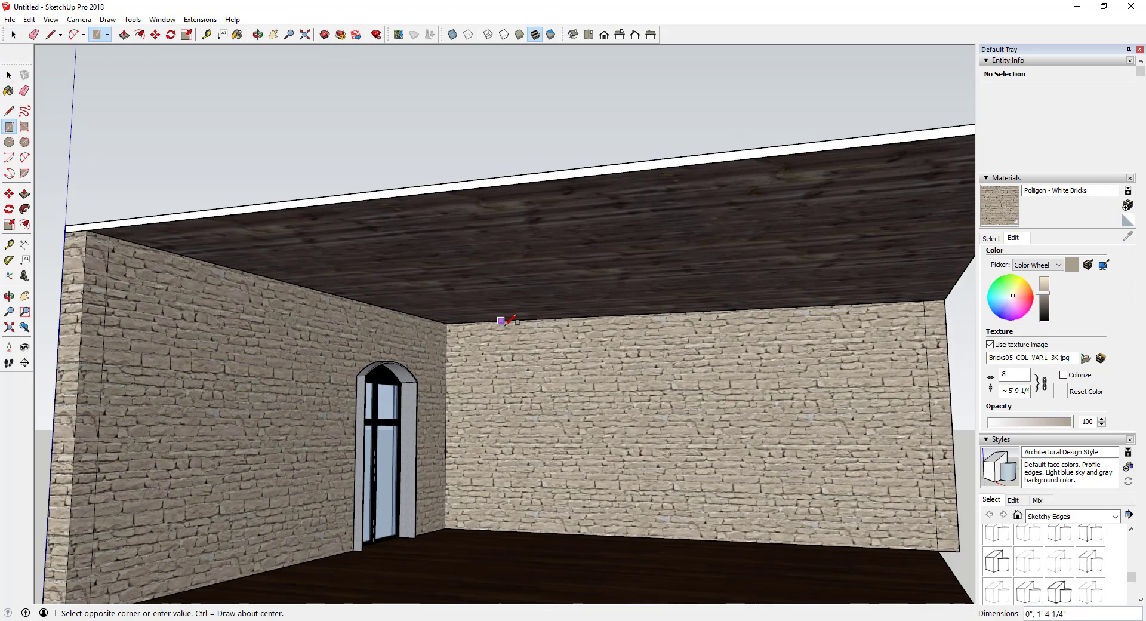
{"action": "scroll", "coordinate": [507, 323], "scroll_direction": "up", "scroll_amount": 2}
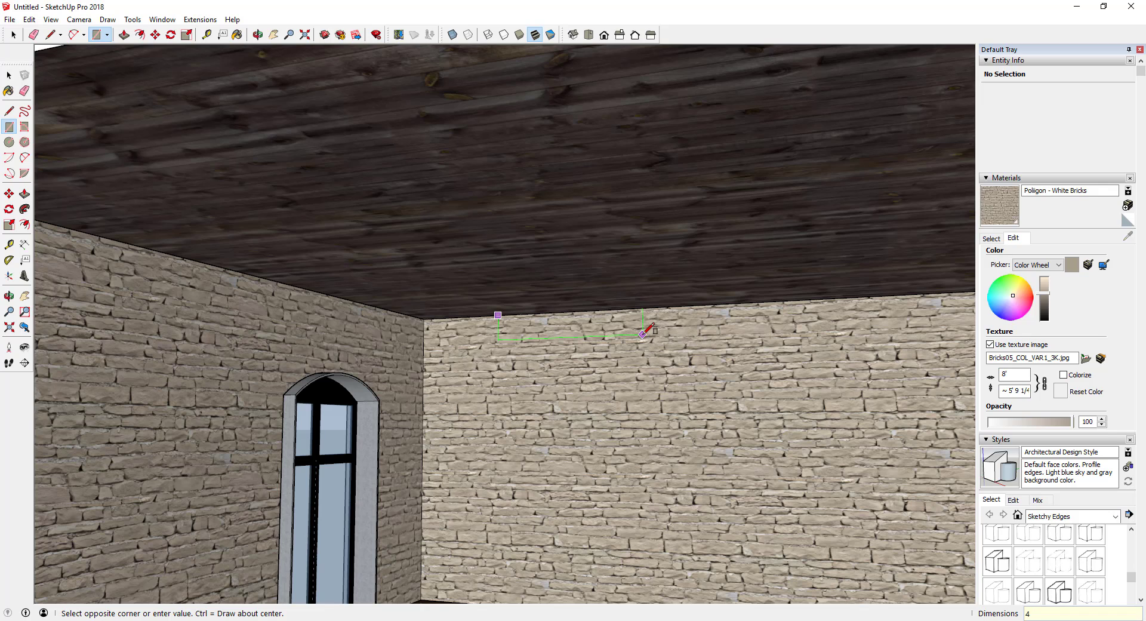
{"action": "key", "text": "space"}
Step: Turn the small rectangle's face and edges into a component named "Beam"
{"action": "double_click", "coordinate": [501, 322]}
{"action": "right_click", "coordinate": [502, 322]}
{"action": "left_click", "coordinate": [537, 419]}
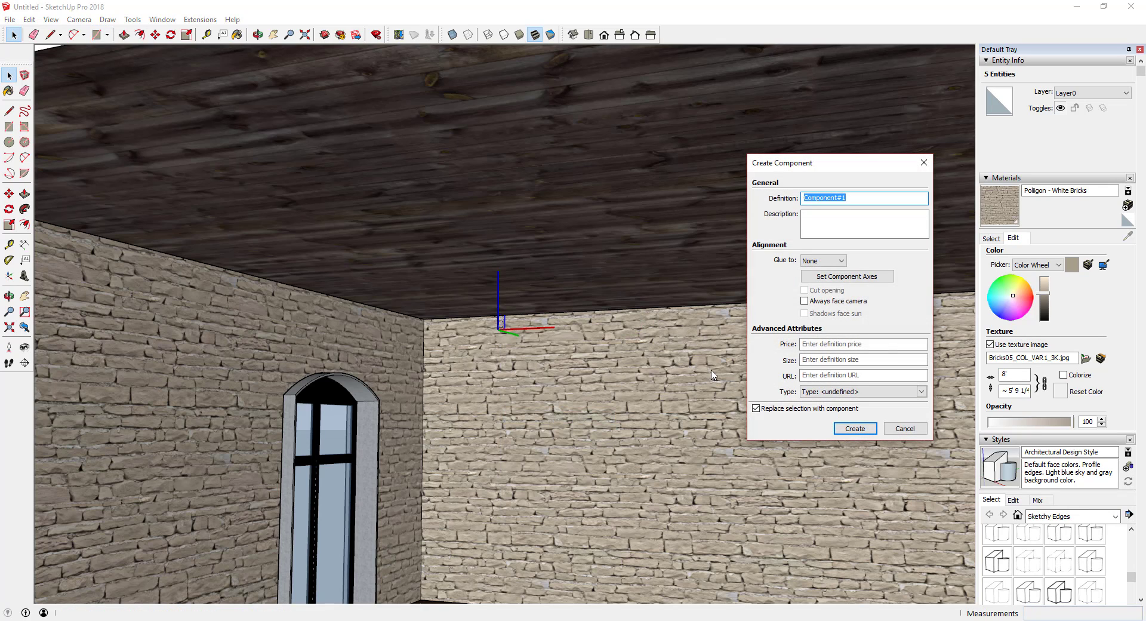
{"action": "key", "text": "Return"}
Step: Inside the Beam component, Push/Pull the rectangle along the full depth of the ceiling, and exit the component
{"action": "double_click", "coordinate": [500, 326]}
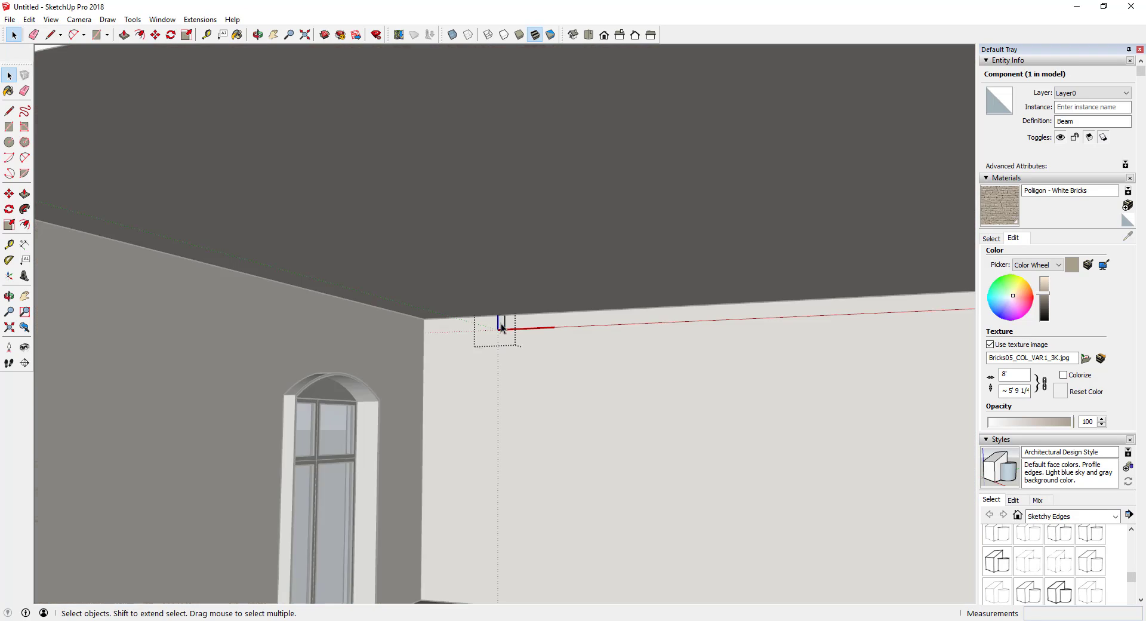
{"action": "key", "text": "p"}
{"action": "left_click", "coordinate": [500, 325]}
{"action": "scroll", "coordinate": [477, 319], "scroll_direction": "down", "scroll_amount": 3}
{"action": "left_click", "coordinate": [265, 236]}
{"action": "key", "text": "space"}
{"action": "left_click", "coordinate": [545, 379]}
Step: Copy the beam about 21' 6" along the back wall towards its other end, and divide the distance into 6 equal copies
{"action": "left_click", "coordinate": [470, 313]}
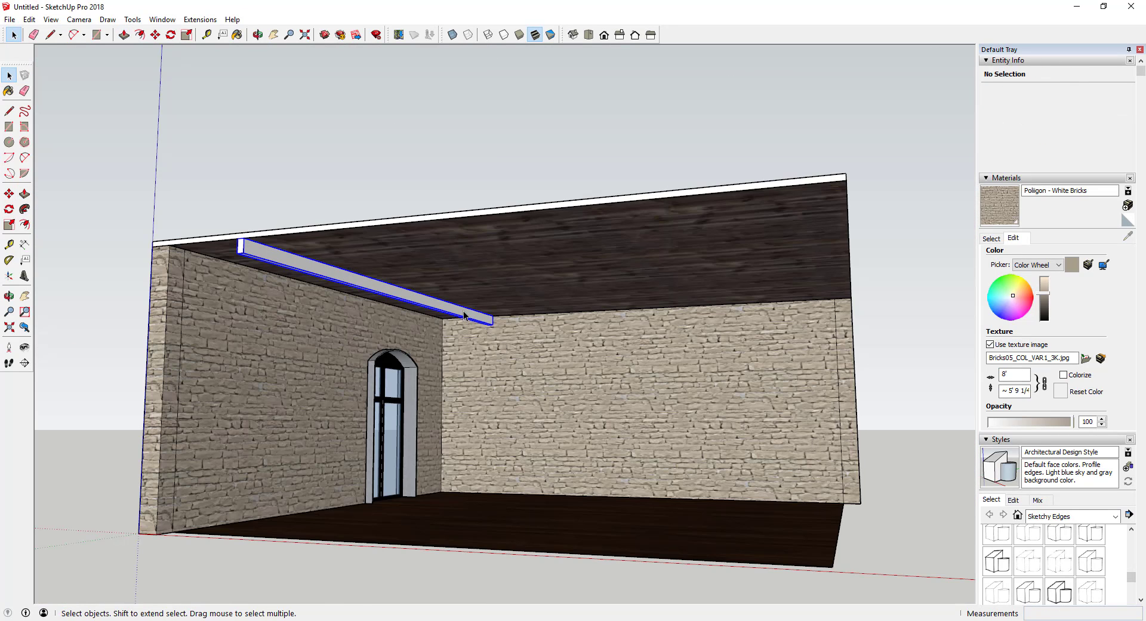
{"action": "key", "text": "m"}
{"action": "key", "text": "ctrl"}
{"action": "left_click", "coordinate": [492, 316]}
{"action": "left_click", "coordinate": [795, 304]}
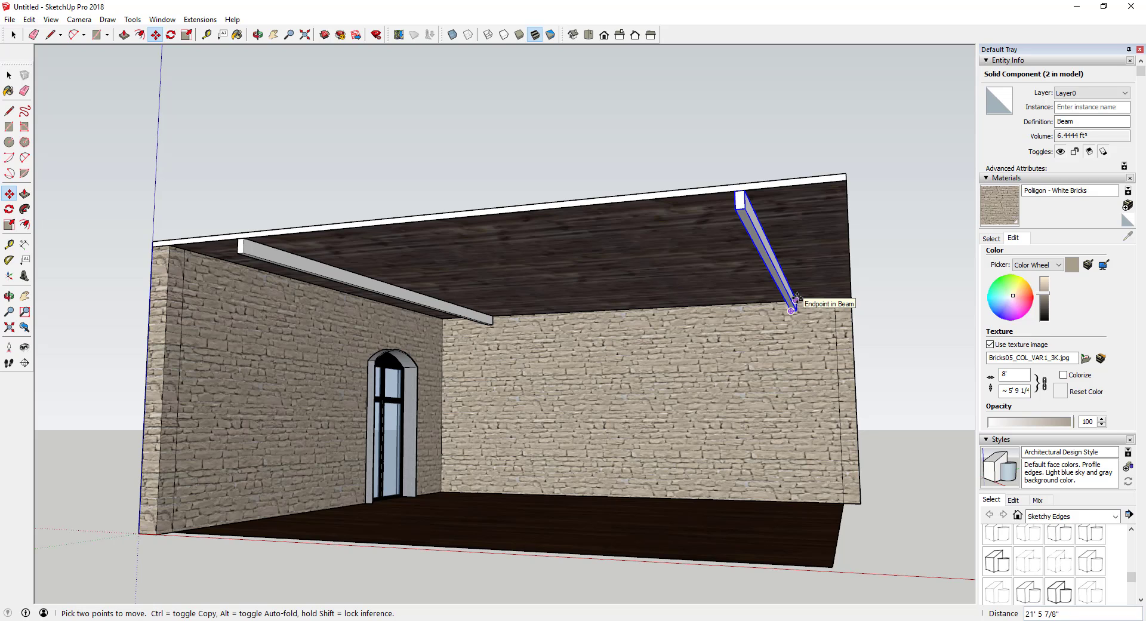
{"action": "type", "text": "/6"}
{"action": "key", "text": "Return"}
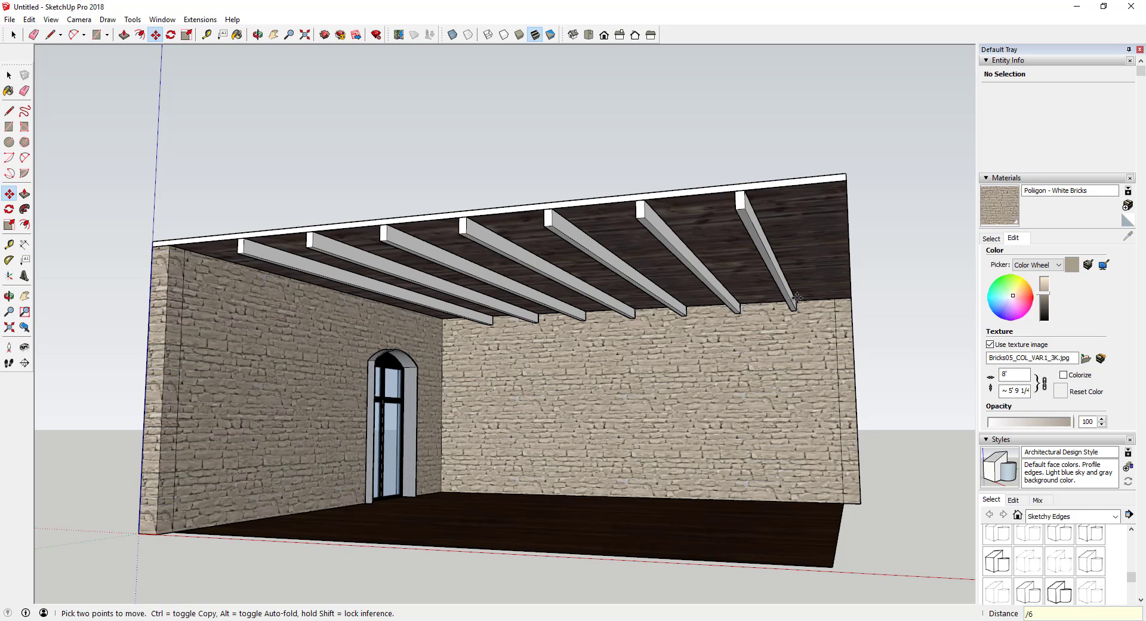
{"action": "mouse_move", "coordinate": [724, 254]}
{"action": "middle_mouse_down"}
{"action": "mouse_move", "coordinate": [713, 257]}
{"action": "mouse_move", "coordinate": [728, 261]}
{"action": "middle_mouse_up"}
{"action": "key", "text": "space"}
{"action": "scroll", "coordinate": [738, 251], "scroll_direction": "down", "scroll_amount": 1}
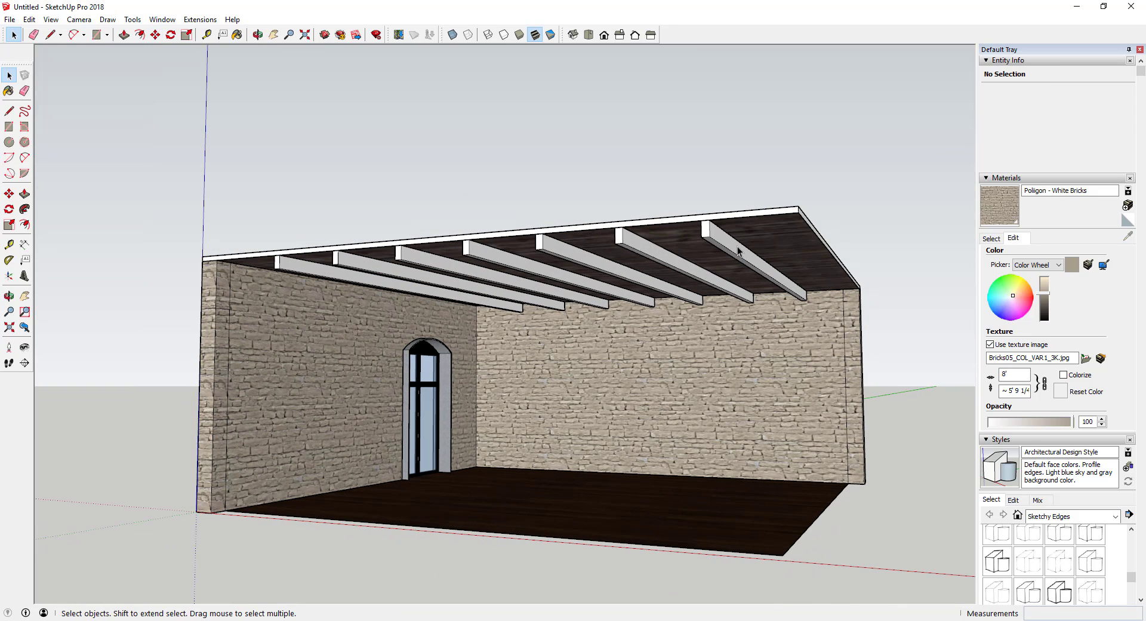
{"action": "scroll", "coordinate": [746, 248], "scroll_direction": "up", "scroll_amount": 3}
{"action": "left_click", "coordinate": [1128, 205]}
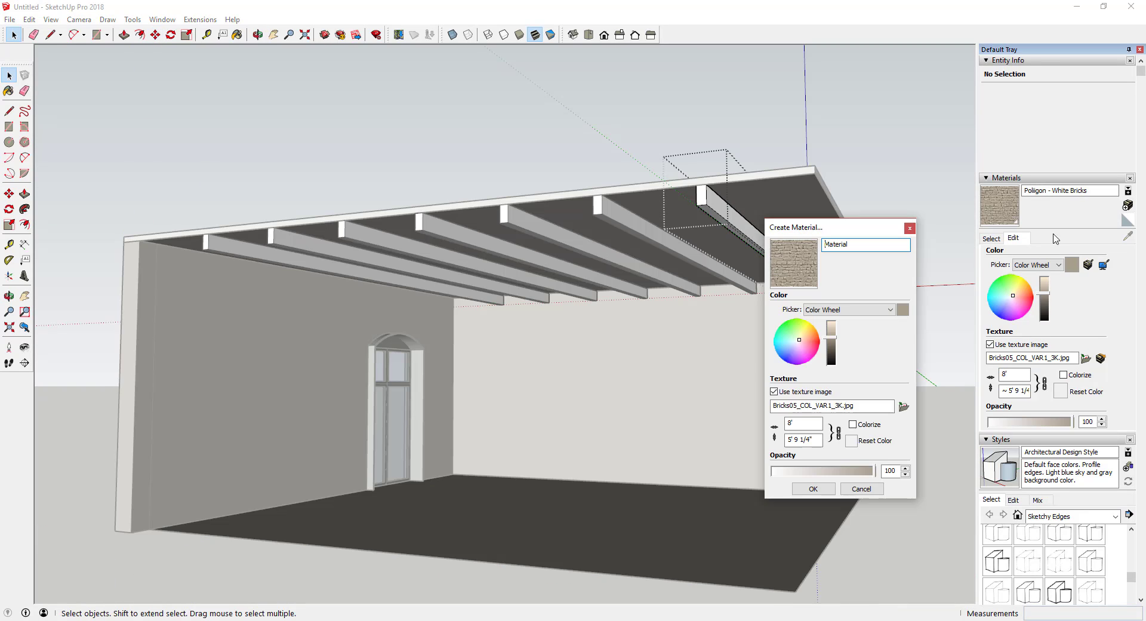
{"action": "left_click", "coordinate": [852, 488]}
Step: Save the Poliigon - White Bricks material as an SKM file in the Brick folder of the Poliigon materials
{"action": "left_click", "coordinate": [992, 238]}
{"action": "right_click", "coordinate": [1090, 310]}
{"action": "left_click", "coordinate": [1066, 332]}
{"action": "left_click", "coordinate": [284, 55]}
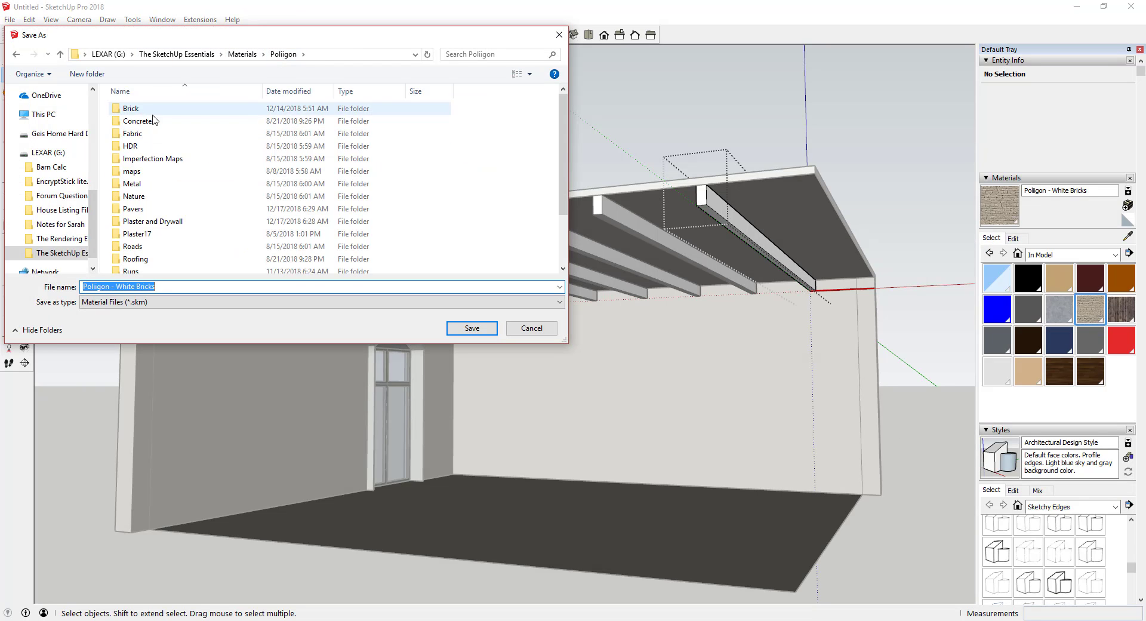
{"action": "double_click", "coordinate": [151, 111]}
{"action": "left_click", "coordinate": [193, 285]}
{"action": "key", "text": "Return"}
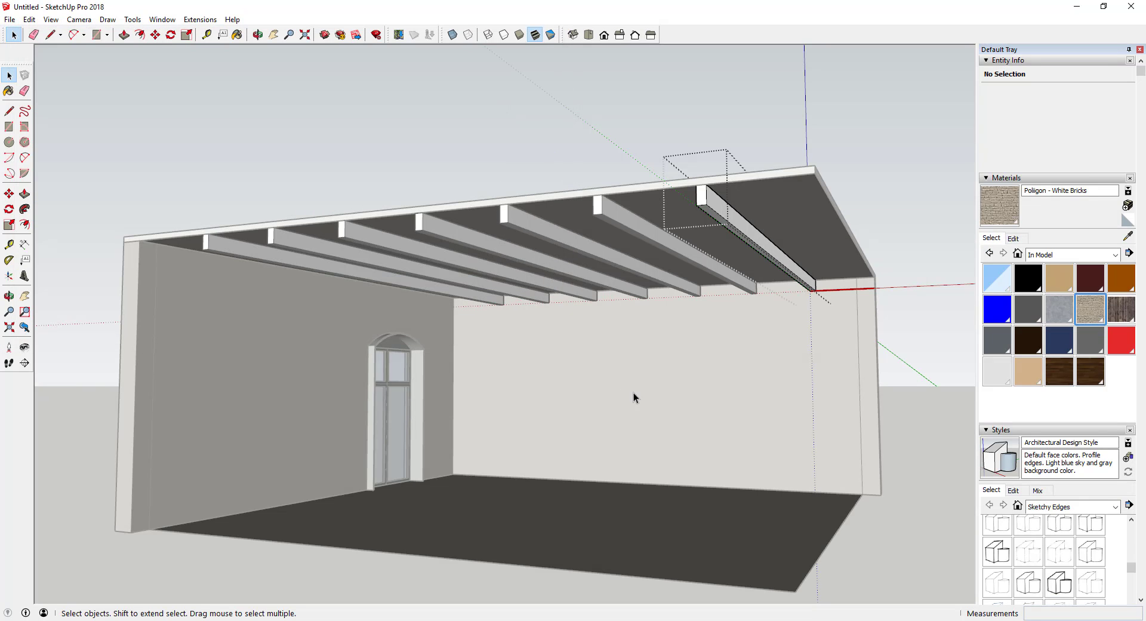
{"action": "left_click", "coordinate": [1127, 206]}
{"action": "type", "text": "Wood B"}
{"action": "key", "text": "Return"}
Step: Open the Wood material collection to look through its existing materials
{"action": "left_click", "coordinate": [1071, 254]}
{"action": "left_click", "coordinate": [1066, 416]}
{"action": "double_click", "coordinate": [1057, 371]}
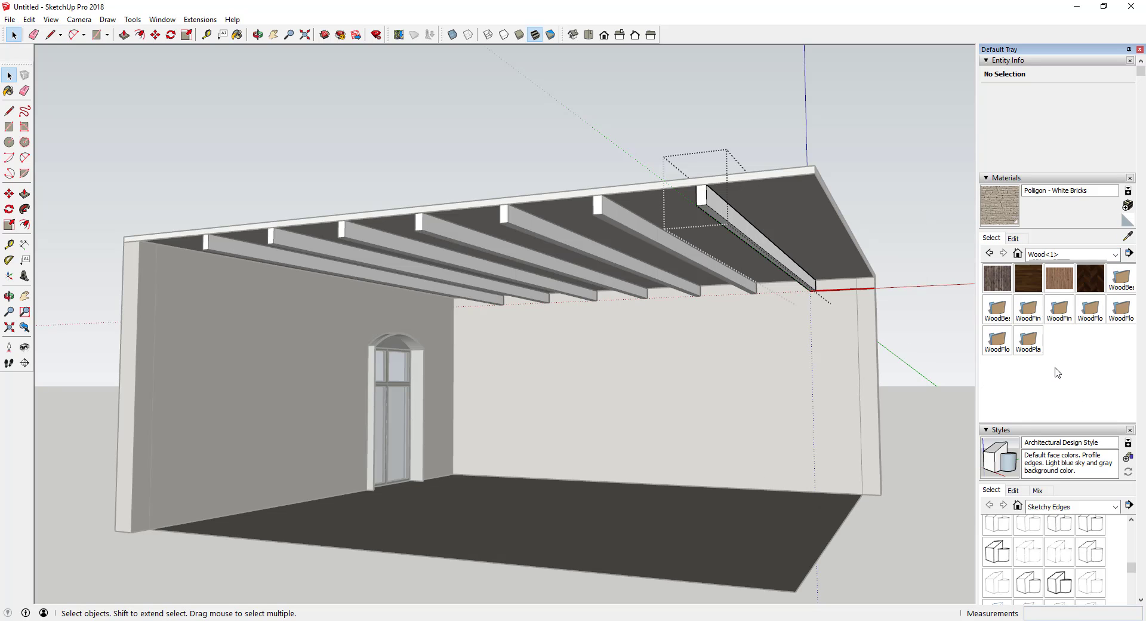
Step: Start a new material and name it "Poligon - Wood Beam Old"
{"action": "left_click", "coordinate": [1127, 205]}
{"action": "type", "text": "Wood Beam Old"}
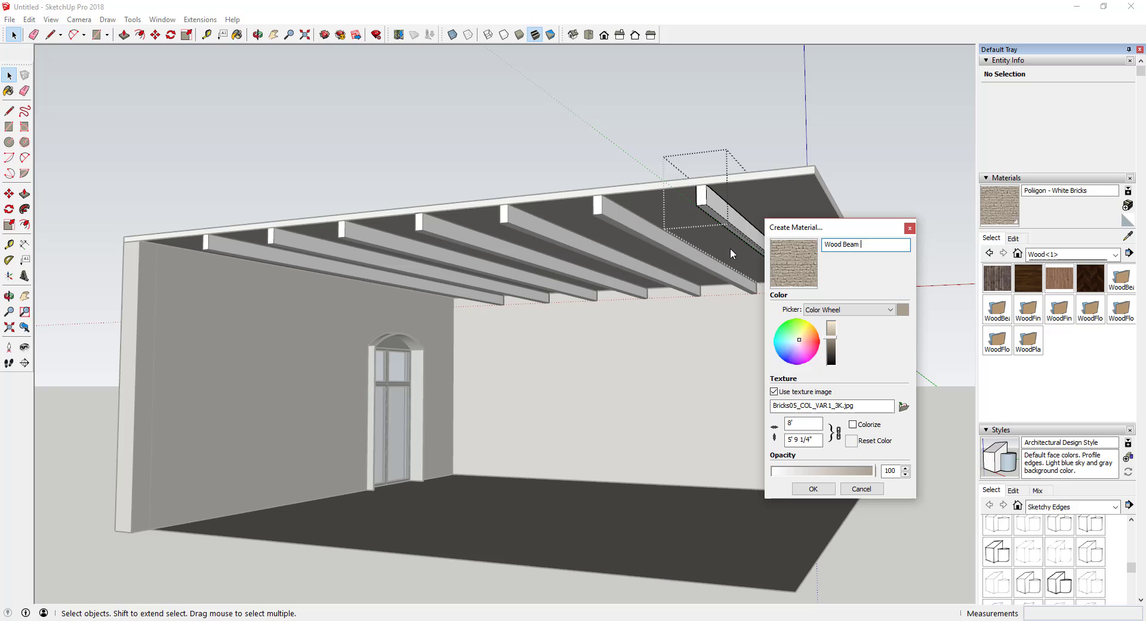
{"action": "key", "text": "Home"}
{"action": "type", "text": "Poligon -"}
Step: Load the WoodBeamOld001_COL_4K image from the 4K folder of WoodBeamOld001 as the material's texture and create the material
{"action": "left_click", "coordinate": [904, 408]}
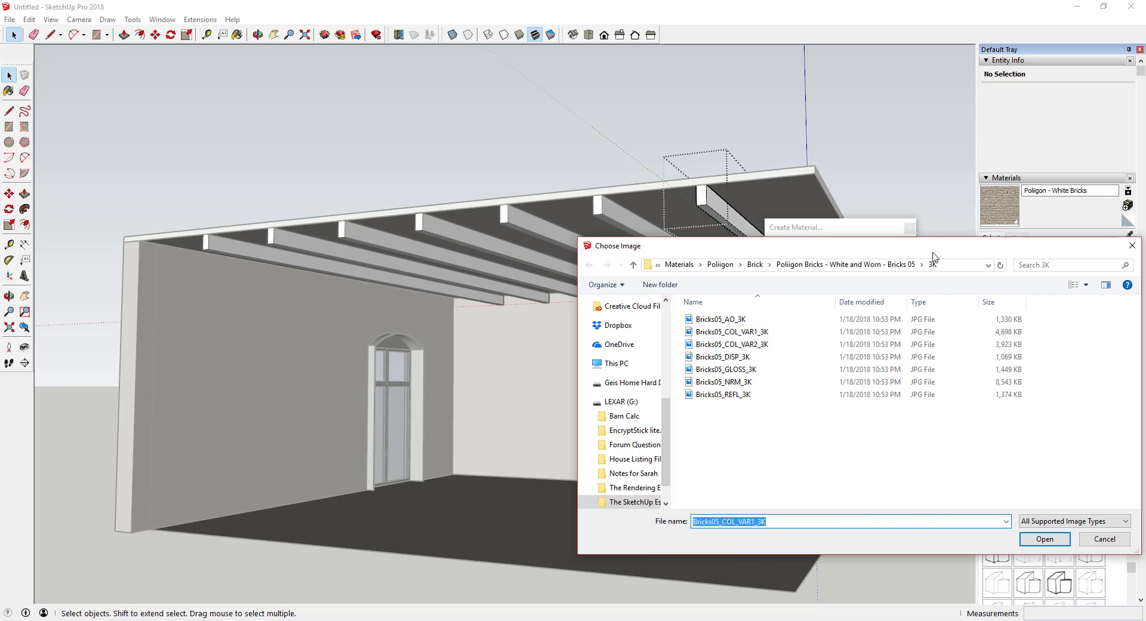
{"action": "left_click", "coordinate": [760, 264]}
{"action": "scroll", "coordinate": [749, 406], "scroll_direction": "down", "scroll_amount": 3}
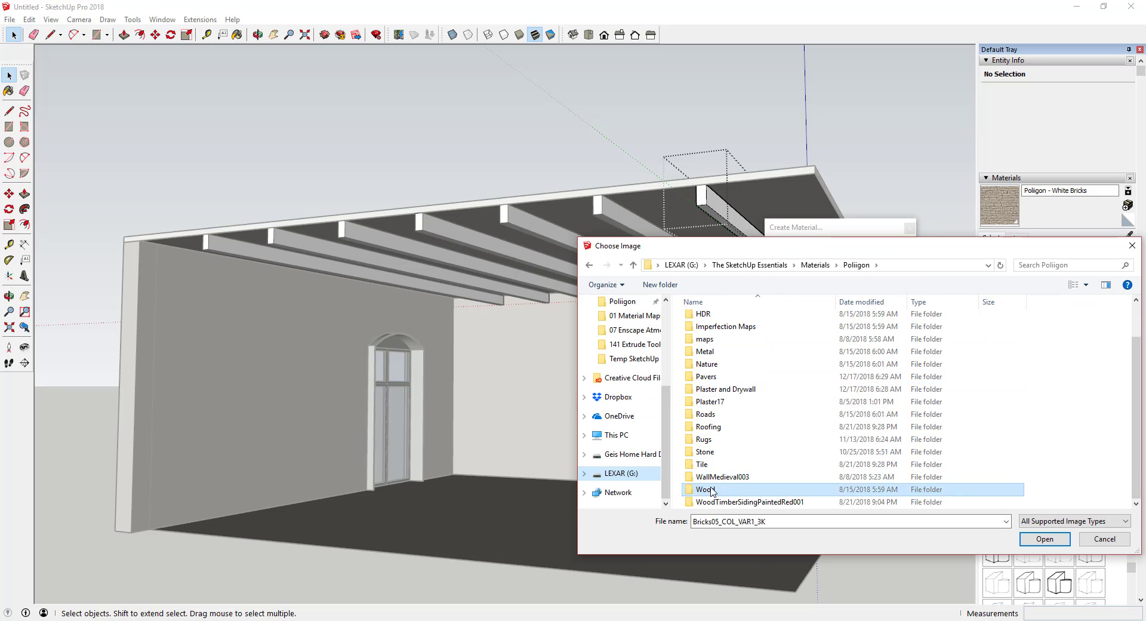
{"action": "double_click", "coordinate": [712, 490]}
{"action": "double_click", "coordinate": [787, 331]}
{"action": "double_click", "coordinate": [698, 323]}
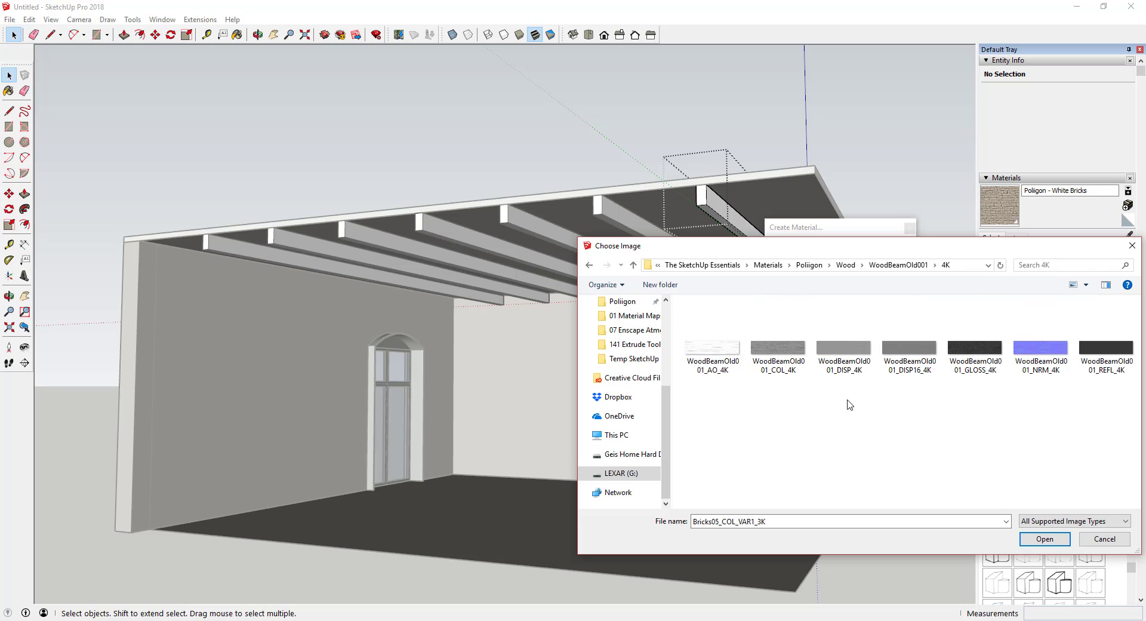
{"action": "double_click", "coordinate": [788, 351]}
{"action": "left_click_drag", "start_coordinate": [829, 227], "coordinate": [886, 186]}
{"action": "left_click", "coordinate": [869, 446]}
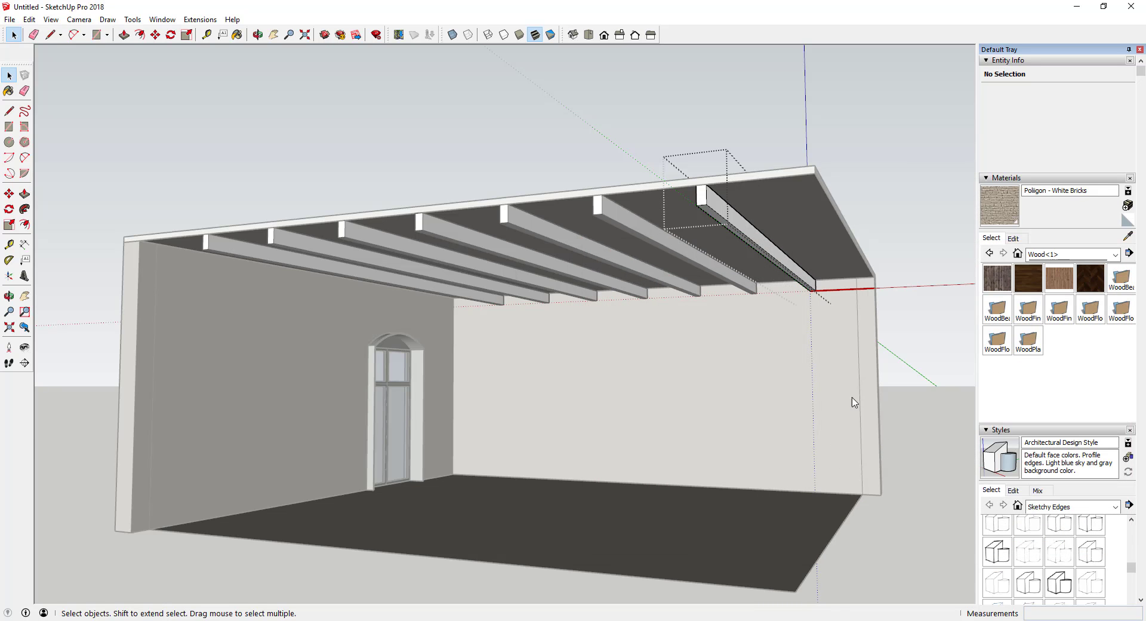
Step: Inside the Beam component, paint all of the beam's faces with the Poligon - Wood Beam Old material
{"action": "middle_click_drag", "start_coordinate": [852, 371], "coordinate": [780, 381]}
{"action": "scroll", "coordinate": [668, 238], "scroll_direction": "up", "scroll_amount": 1}
{"action": "triple_click", "coordinate": [667, 237]}
{"action": "key", "text": "b"}
{"action": "left_click", "coordinate": [708, 238]}
{"action": "key", "text": "space"}
{"action": "scroll", "coordinate": [645, 235], "scroll_direction": "up", "scroll_amount": 4}
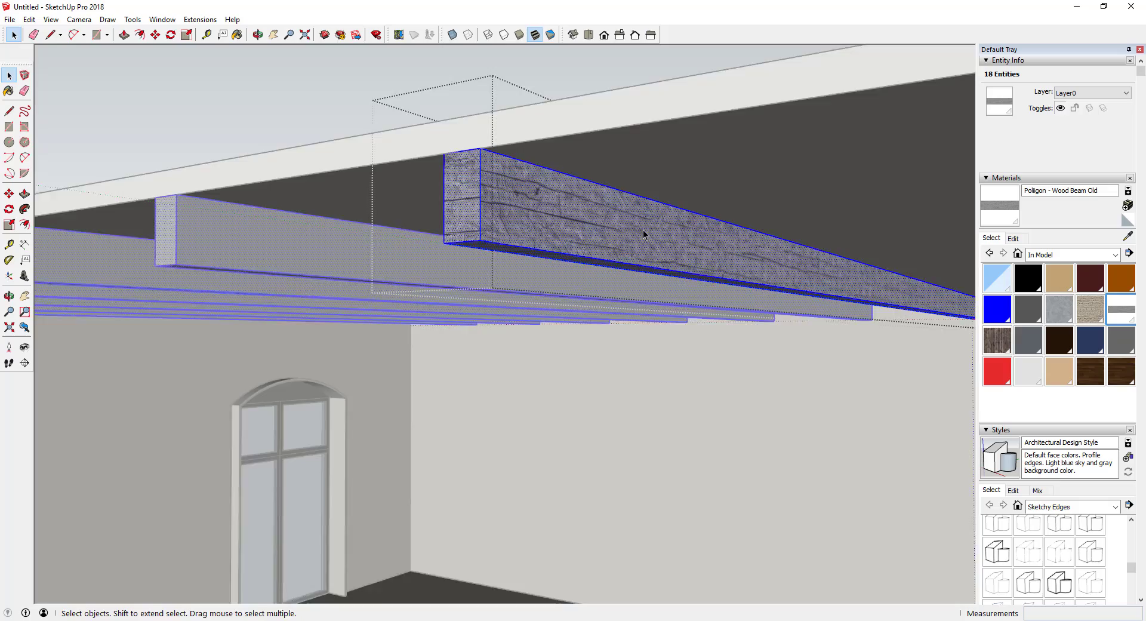
{"action": "mouse_move", "coordinate": [644, 235]}
{"action": "middle_mouse_down"}
{"action": "mouse_move", "coordinate": [801, 241]}
{"action": "mouse_move", "coordinate": [708, 308]}
{"action": "middle_mouse_up"}
{"action": "scroll", "coordinate": [596, 470], "scroll_direction": "down", "scroll_amount": 5}
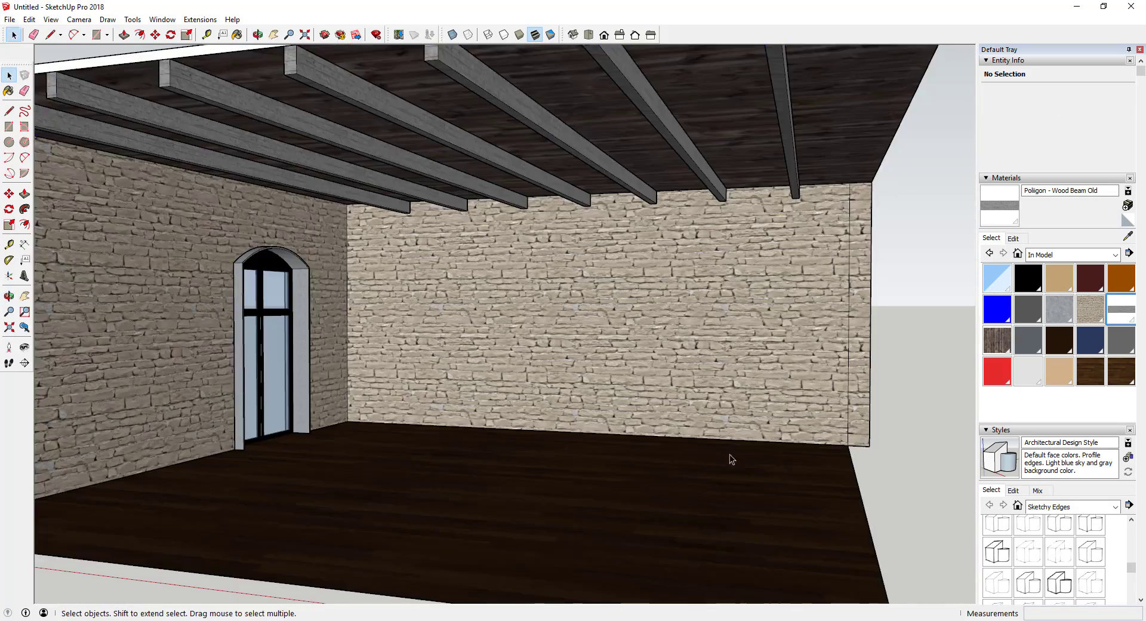
Step: Examine the textured walls, floor, ceiling and beams of the room from several viewpoints
{"action": "scroll", "coordinate": [710, 453], "scroll_direction": "down", "scroll_amount": 2}
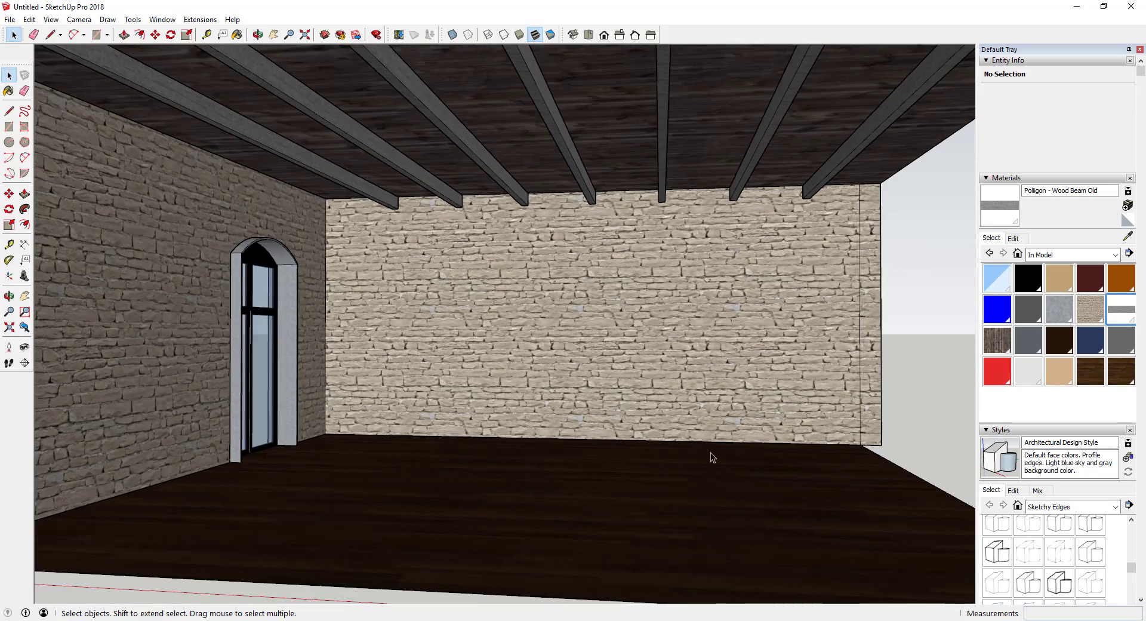
{"action": "middle_click_drag", "start_coordinate": [710, 454], "coordinate": [692, 456]}
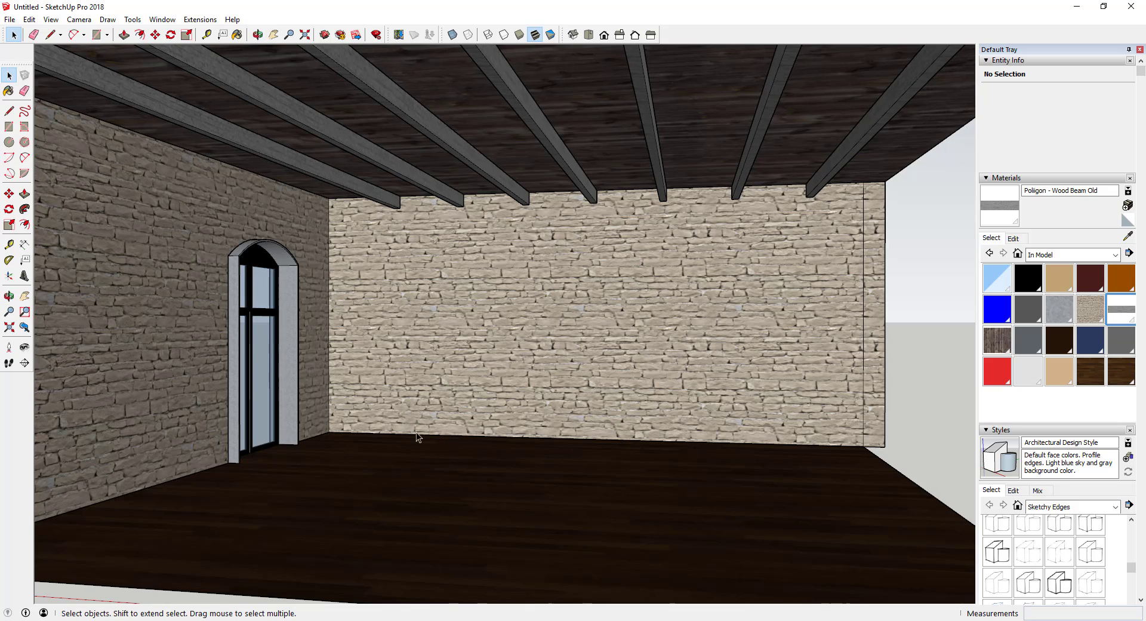
{"action": "scroll", "coordinate": [489, 349], "scroll_direction": "down", "scroll_amount": 3}
{"action": "middle_click_drag", "start_coordinate": [489, 349], "coordinate": [476, 348]}
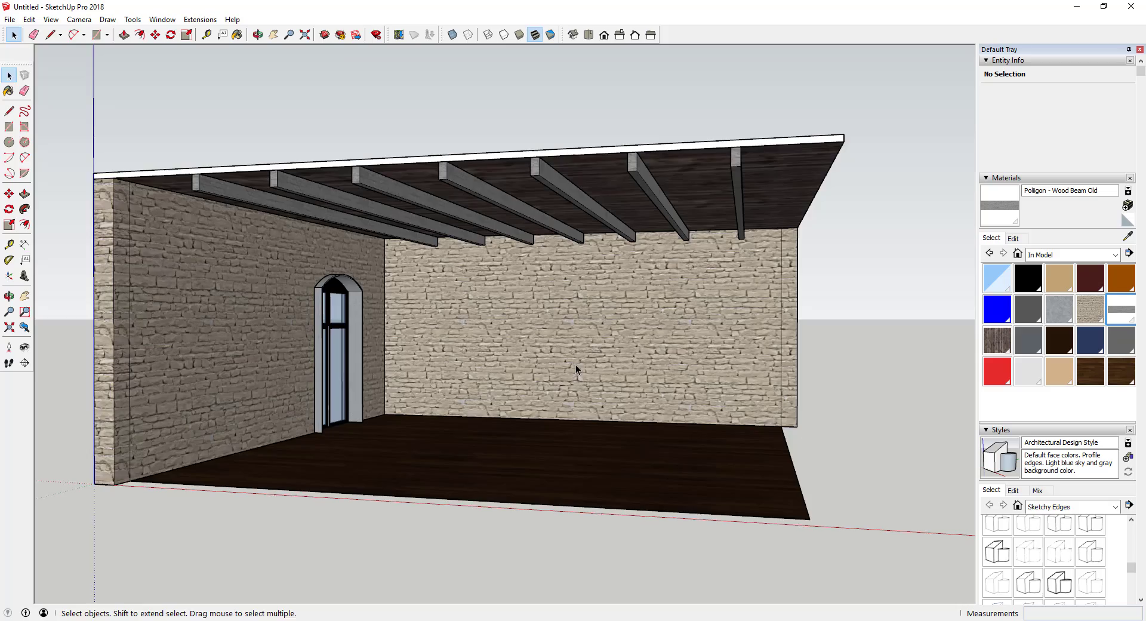
{"action": "middle_click_drag", "start_coordinate": [576, 364], "coordinate": [585, 370]}
{"action": "scroll", "coordinate": [477, 361], "scroll_direction": "up", "scroll_amount": 4}
{"action": "scroll", "coordinate": [467, 367], "scroll_direction": "down", "scroll_amount": 2}
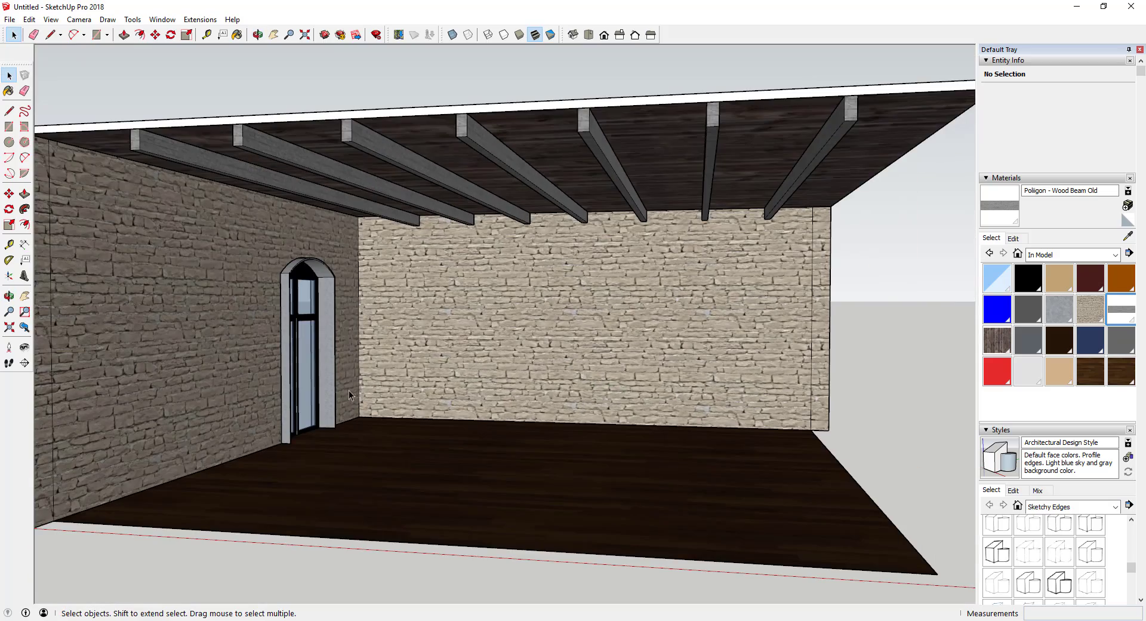
{"action": "scroll", "coordinate": [507, 391], "scroll_direction": "up", "scroll_amount": 3}
{"action": "scroll", "coordinate": [776, 398], "scroll_direction": "down", "scroll_amount": 6}
{"action": "middle_click_drag", "start_coordinate": [758, 398], "coordinate": [699, 400]}
Step: Position the camera at an eye height of 6', aimed into the room, and look towards the back wall
{"action": "left_click", "coordinate": [9, 346]}
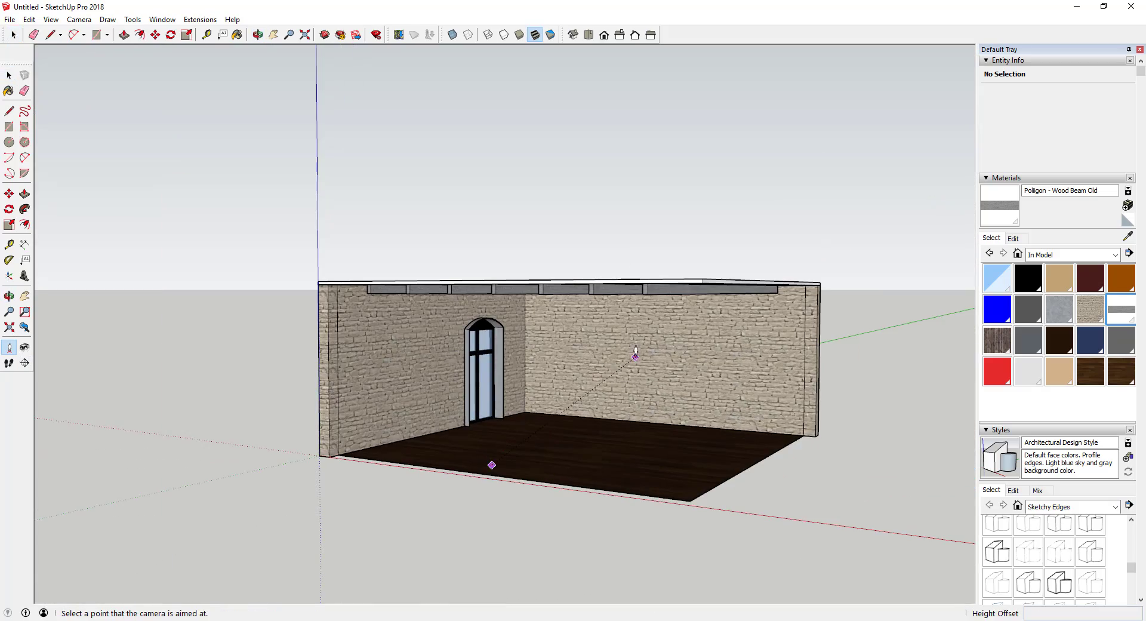
{"action": "left_click_drag", "start_coordinate": [669, 338], "coordinate": [540, 571]}
{"action": "type", "text": "6'"}
{"action": "key", "text": "Return"}
{"action": "left_click_drag", "start_coordinate": [594, 313], "coordinate": [511, 310]}
Step: Widen the field of view to about 59 degrees, and unhide all hidden geometry
{"action": "left_click", "coordinate": [9, 311]}
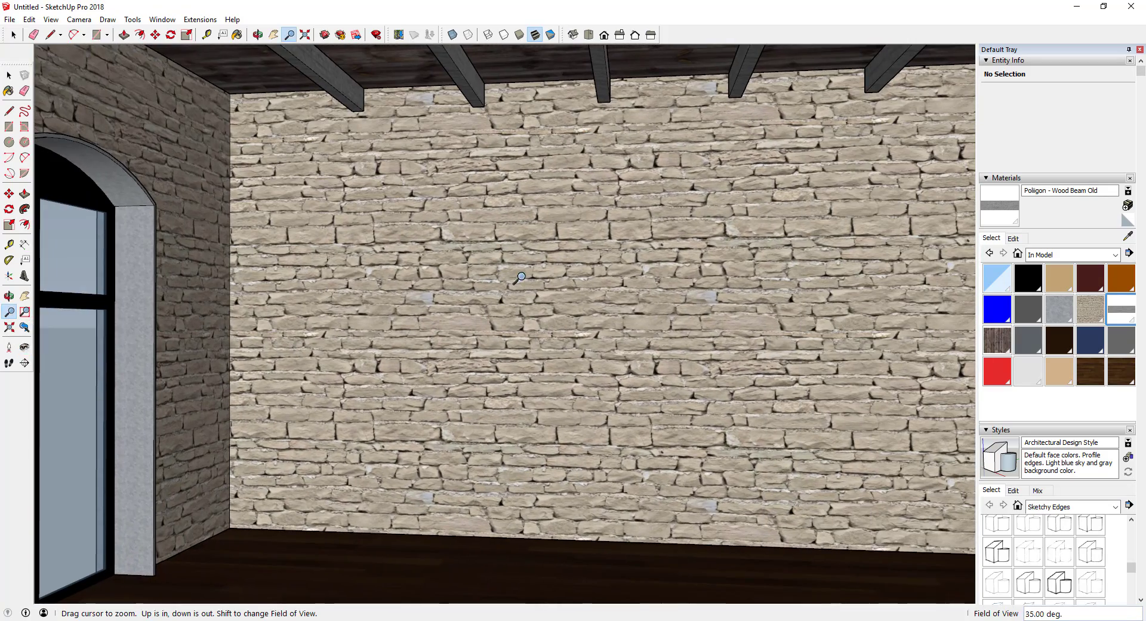
{"action": "left_click_drag", "start_coordinate": [555, 270], "coordinate": [572, 345], "text": "shift"}
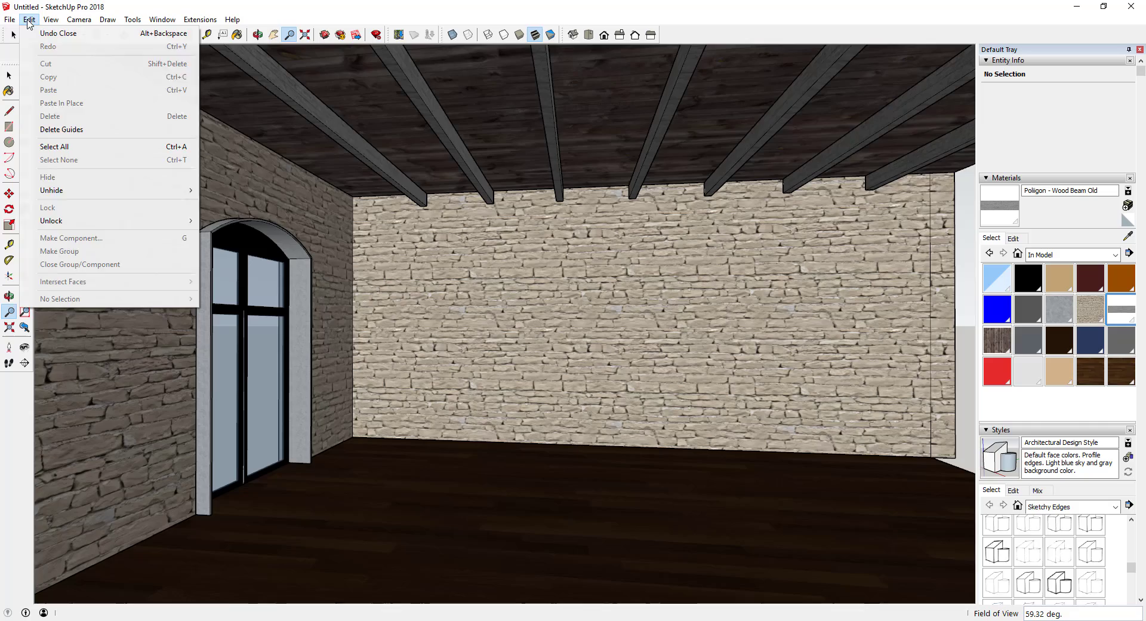
{"action": "left_click", "coordinate": [221, 217]}
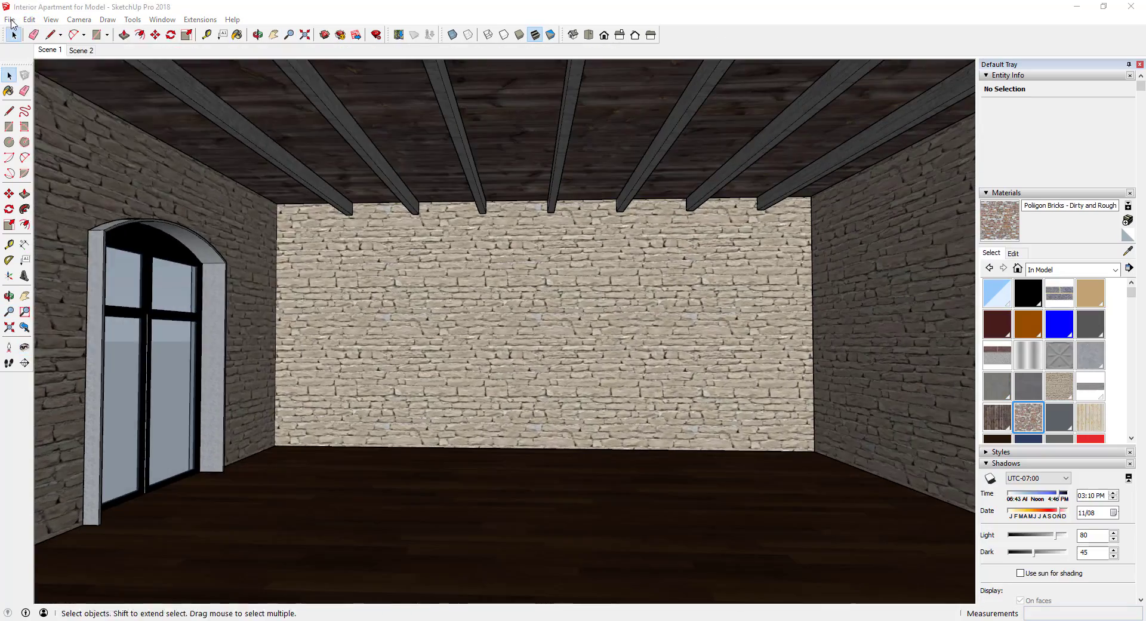
Step: Search the 3D Warehouse for "spiral duct" and load the curved diffuser duct model into the room
{"action": "left_click", "coordinate": [11, 20]}
{"action": "mouse_move", "coordinate": [41, 165]}
{"action": "left_click", "coordinate": [227, 166]}
{"action": "left_click", "coordinate": [497, 131]}
{"action": "type", "text": "s"}
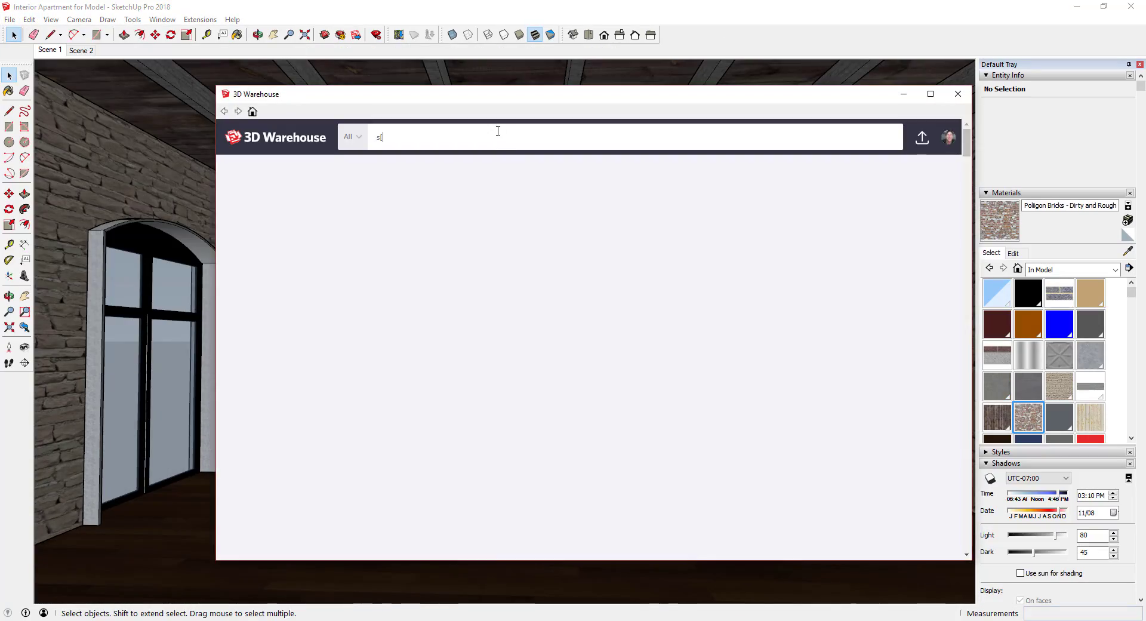
{"action": "type", "text": "piral duct"}
{"action": "left_click", "coordinate": [380, 173]}
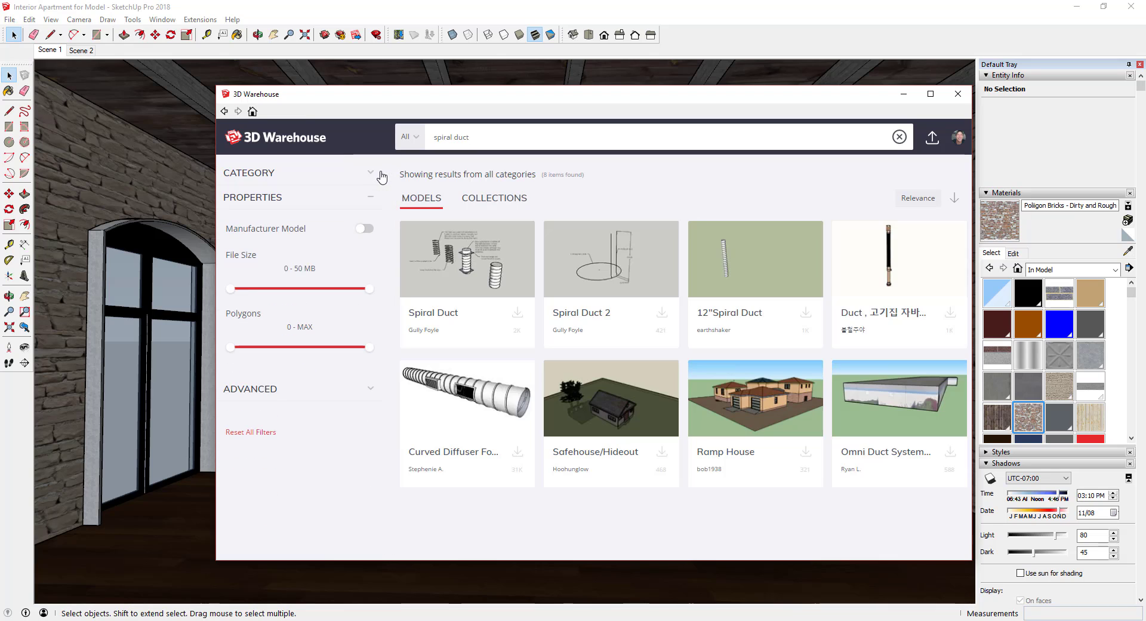
{"action": "left_click", "coordinate": [503, 402]}
{"action": "left_click", "coordinate": [718, 515]}
{"action": "left_click", "coordinate": [561, 358]}
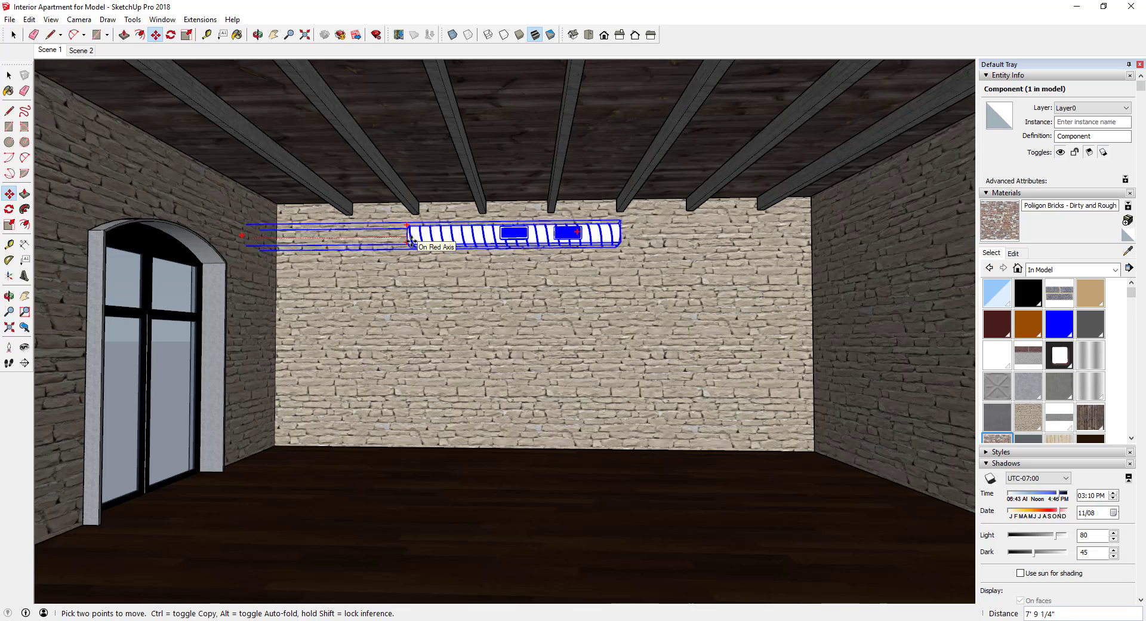
Step: Move the duct about 2' 3" along the red axis so it starts near the window-side corner of the back wall
{"action": "key", "text": "space"}
{"action": "scroll", "coordinate": [264, 239], "scroll_direction": "up", "scroll_amount": 5}
{"action": "key", "text": "m"}
{"action": "left_click", "coordinate": [263, 240]}
{"action": "left_click", "coordinate": [366, 238]}
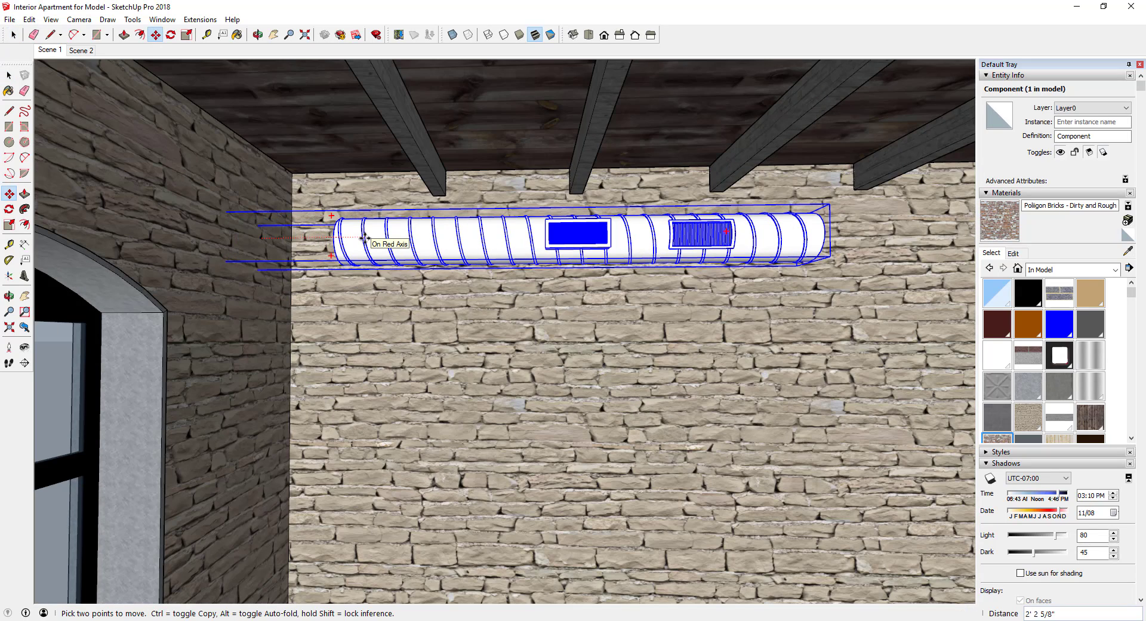
Step: Copy the duct about 10' along the back wall so that the two sections meet end to end
{"action": "left_click", "coordinate": [333, 238]}
{"action": "key", "text": "ctrl"}
{"action": "left_click", "coordinate": [825, 232]}
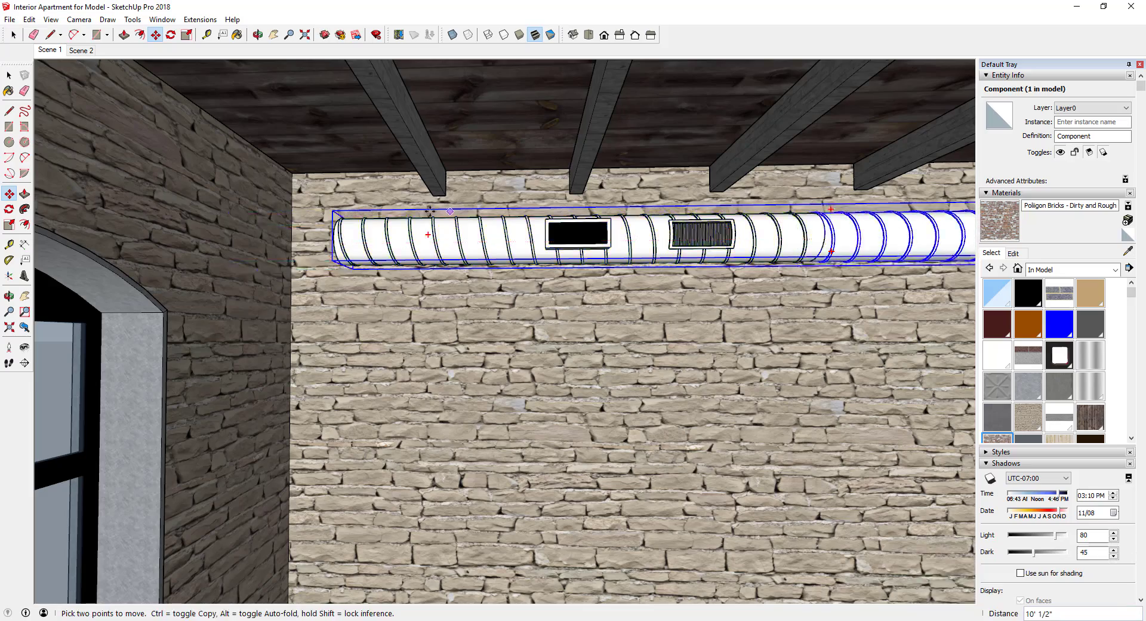
{"action": "scroll", "coordinate": [825, 232], "scroll_direction": "down", "scroll_amount": 3}
{"action": "middle_click_drag", "start_coordinate": [824, 231], "coordinate": [460, 227], "text": "shift"}
Step: Scale the two duct sections together by about 1.16, and move them along the back wall away from the window
{"action": "key", "text": "space"}
{"action": "left_click", "coordinate": [764, 233]}
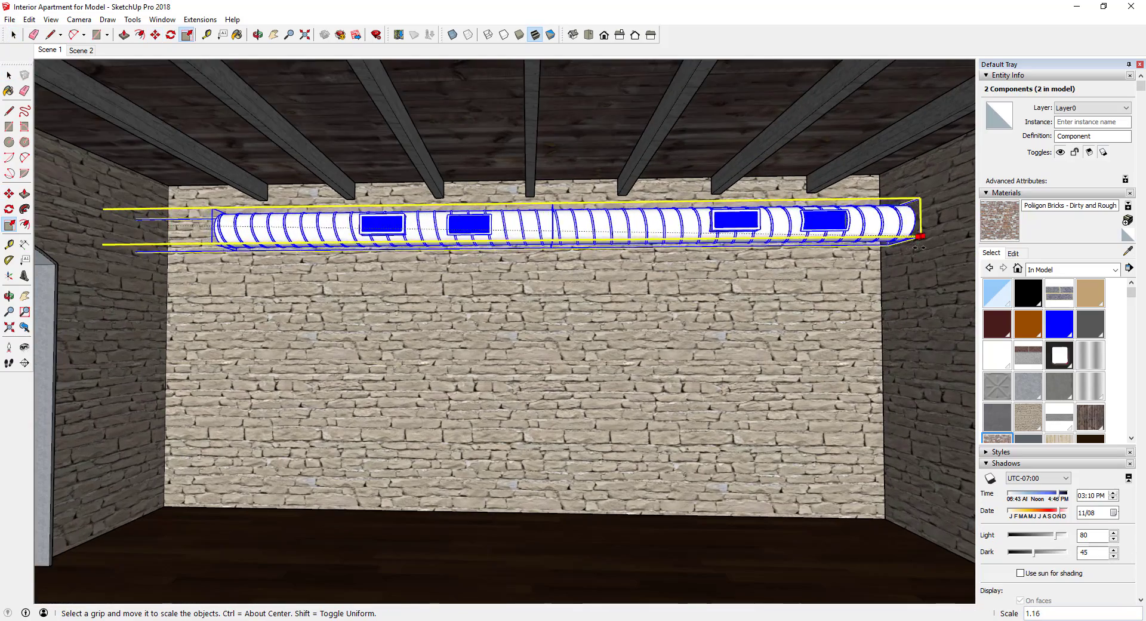
{"action": "left_click", "coordinate": [877, 234]}
{"action": "key", "text": "m"}
{"action": "left_click", "coordinate": [877, 219]}
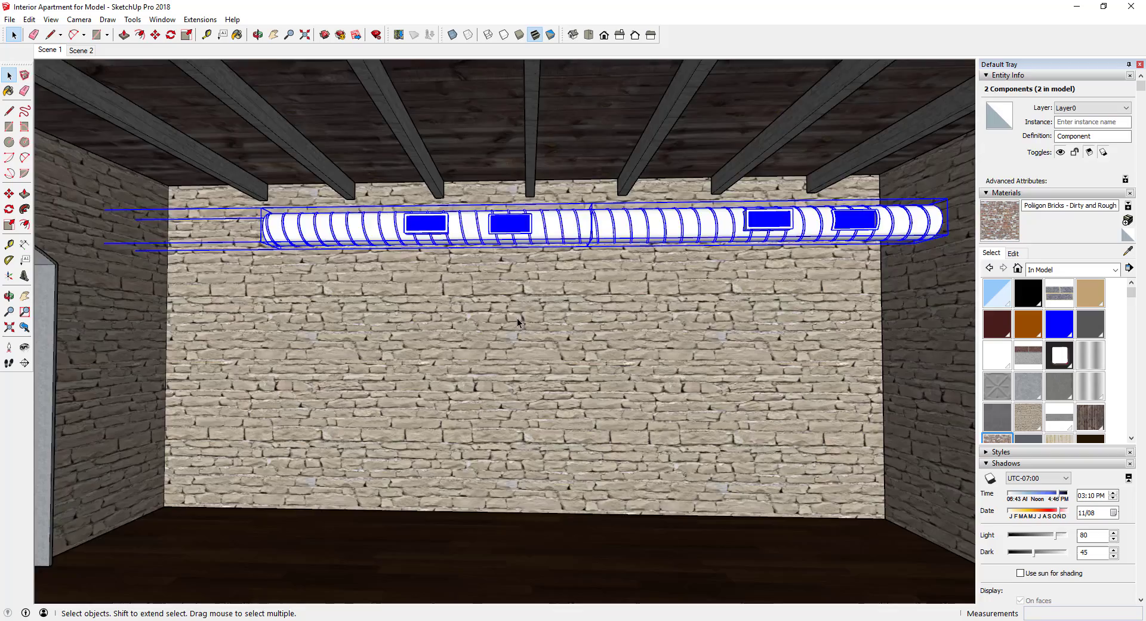
Step: Update Scene 1 with the current view
{"action": "right_click", "coordinate": [47, 52]}
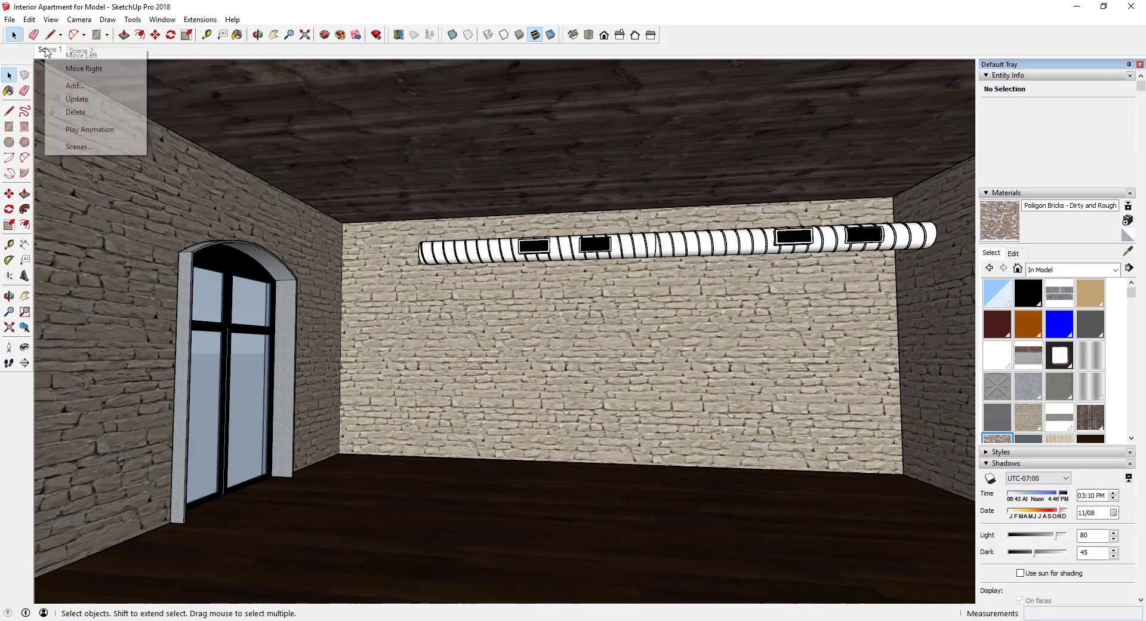
{"action": "left_click", "coordinate": [77, 99]}
Step: Explode the two duct components and combine their geometry into one object
{"action": "left_click", "coordinate": [567, 247]}
{"action": "left_click", "coordinate": [704, 243], "text": "shift"}
{"action": "key", "text": "s"}
{"action": "key", "text": "space"}
{"action": "right_click", "coordinate": [447, 254]}
{"action": "left_click", "coordinate": [478, 320]}
{"action": "right_click", "coordinate": [641, 247]}
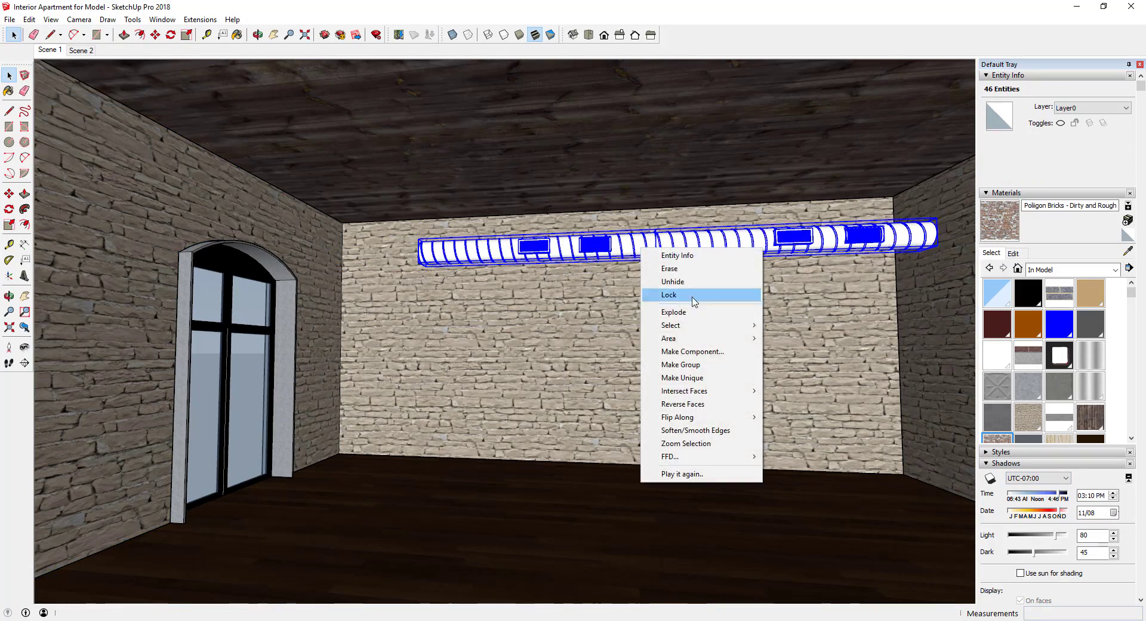
{"action": "left_click", "coordinate": [694, 295]}
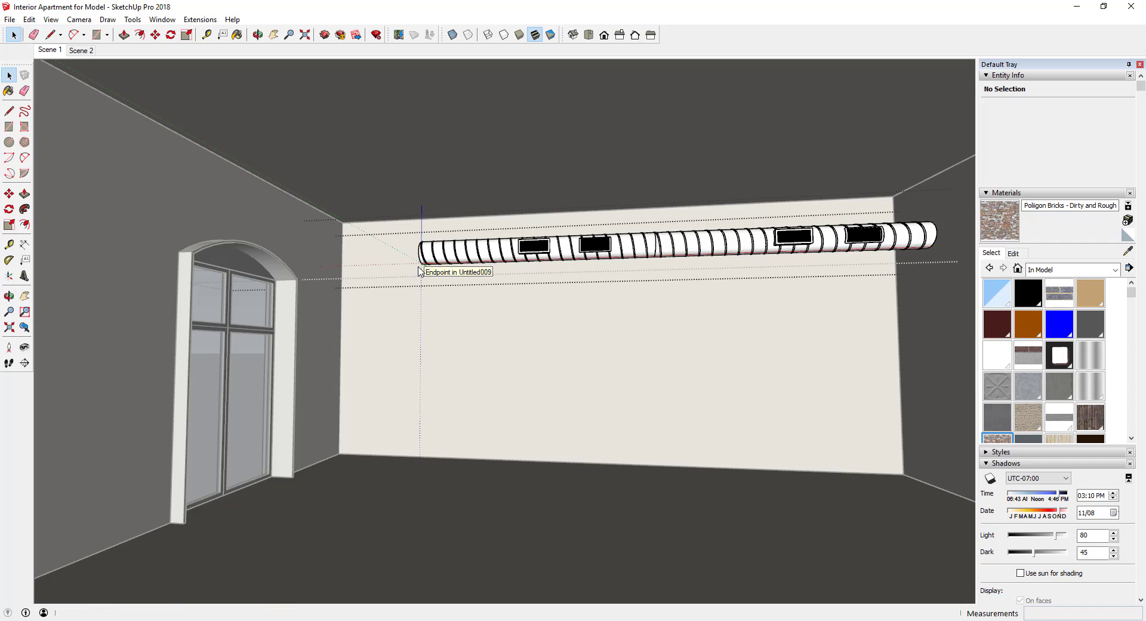
Step: Inside the duct object, unhide all hidden parts, delete the surplus geometry and leave the object
{"action": "middle_click_drag", "start_coordinate": [421, 271], "coordinate": [421, 307]}
{"action": "left_click", "coordinate": [29, 20]}
{"action": "left_click", "coordinate": [220, 213]}
{"action": "key", "text": "Delete"}
{"action": "left_click", "coordinate": [708, 362]}
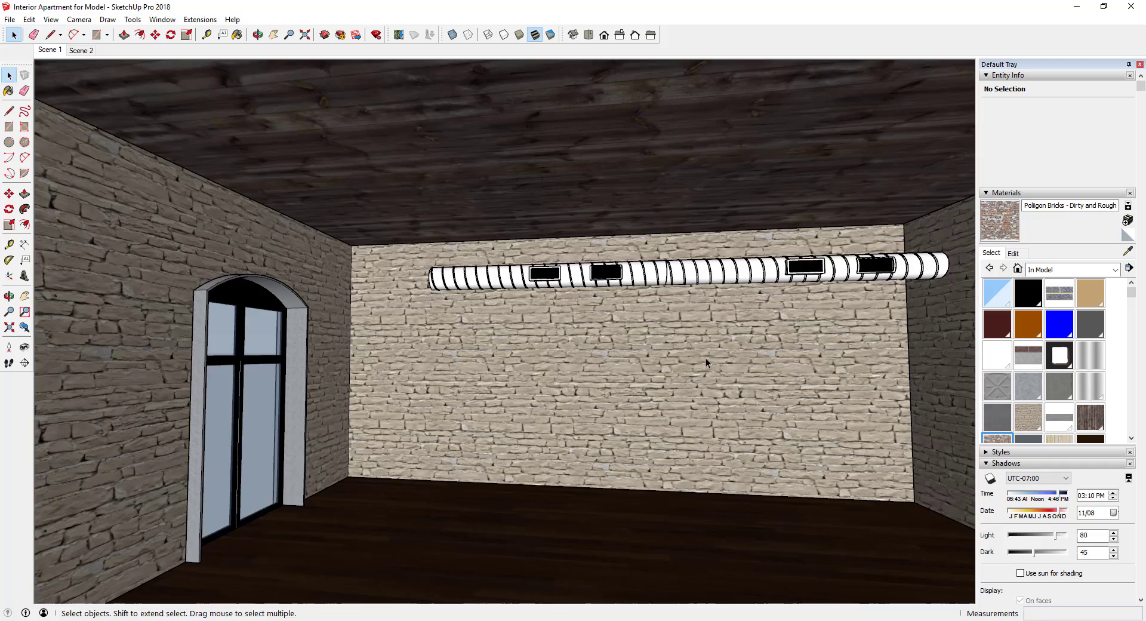
Step: Return to Scene 1 and stretch the duct lengthwise towards the window wall with the Scale tool
{"action": "middle_click_drag", "start_coordinate": [709, 362], "coordinate": [732, 316], "text": "shift"}
{"action": "left_click", "coordinate": [52, 50]}
{"action": "left_click", "coordinate": [562, 247]}
{"action": "key", "text": "s"}
{"action": "left_click_drag", "start_coordinate": [334, 249], "coordinate": [279, 250]}
{"action": "key", "text": "space"}
Step: Add a new layer named "Furnishings"
{"action": "scroll", "coordinate": [1084, 416], "scroll_direction": "down", "scroll_amount": 4}
{"action": "left_click", "coordinate": [988, 471]}
{"action": "type", "text": "Furnishings"}
{"action": "key", "text": "Return"}
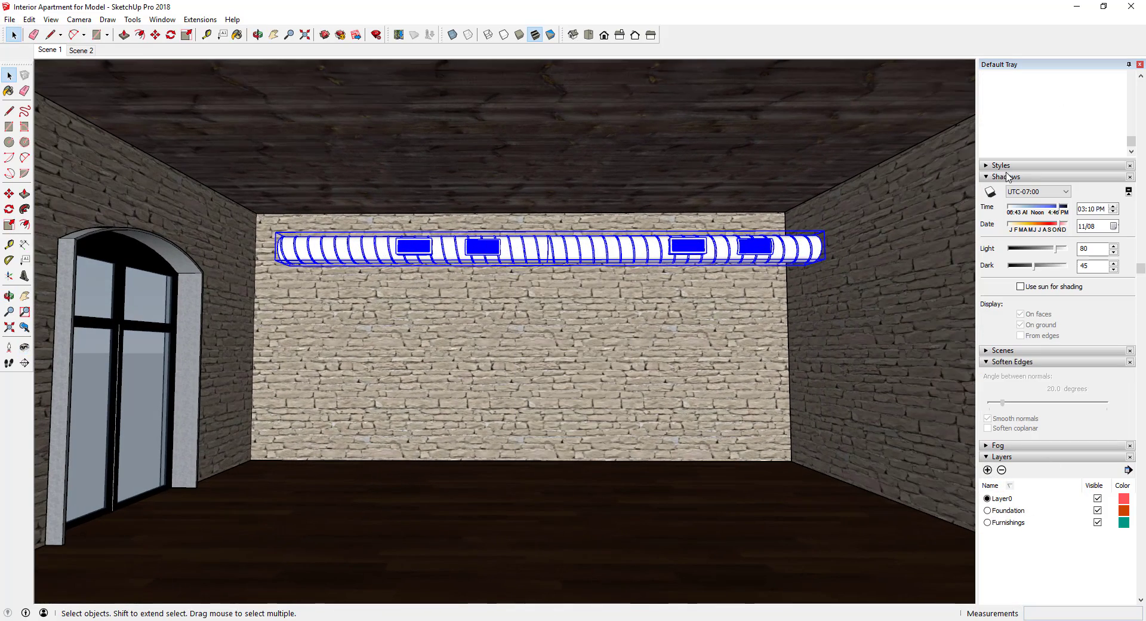
Step: Hide the Furnishings layer and show it again to check its contents
{"action": "left_click", "coordinate": [1009, 177]}
{"action": "left_click", "coordinate": [1014, 199]}
{"action": "scroll", "coordinate": [1022, 172], "scroll_direction": "up", "scroll_amount": 2}
{"action": "left_click", "coordinate": [1097, 326]}
{"action": "left_click", "coordinate": [1098, 326]}
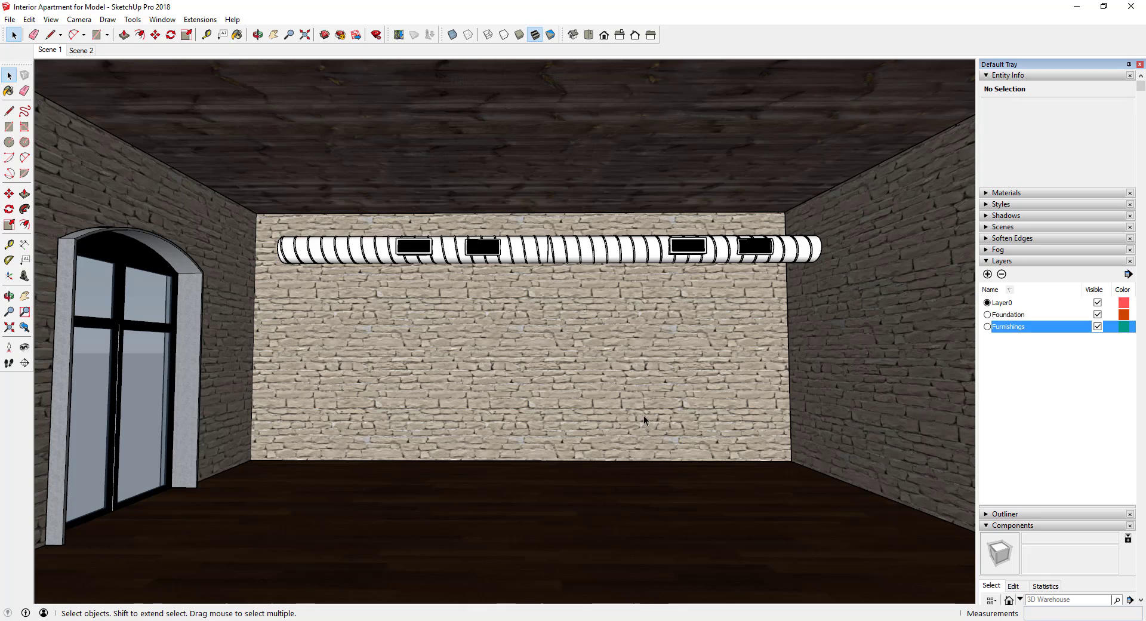
{"action": "middle_click_drag", "start_coordinate": [169, 177], "coordinate": [194, 148], "text": "shift"}
{"action": "triple_click", "coordinate": [349, 229]}
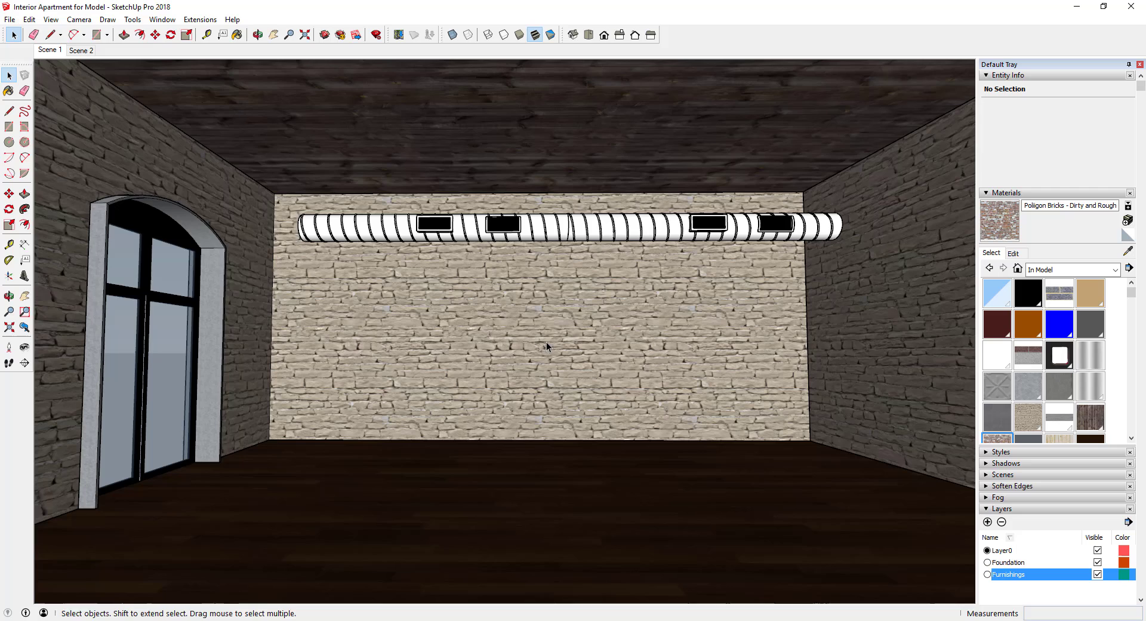
Step: Find "rug" in the 3D Warehouse, load the red patterned rug/carpet model and place it on the room's floor
{"action": "left_click", "coordinate": [11, 21]}
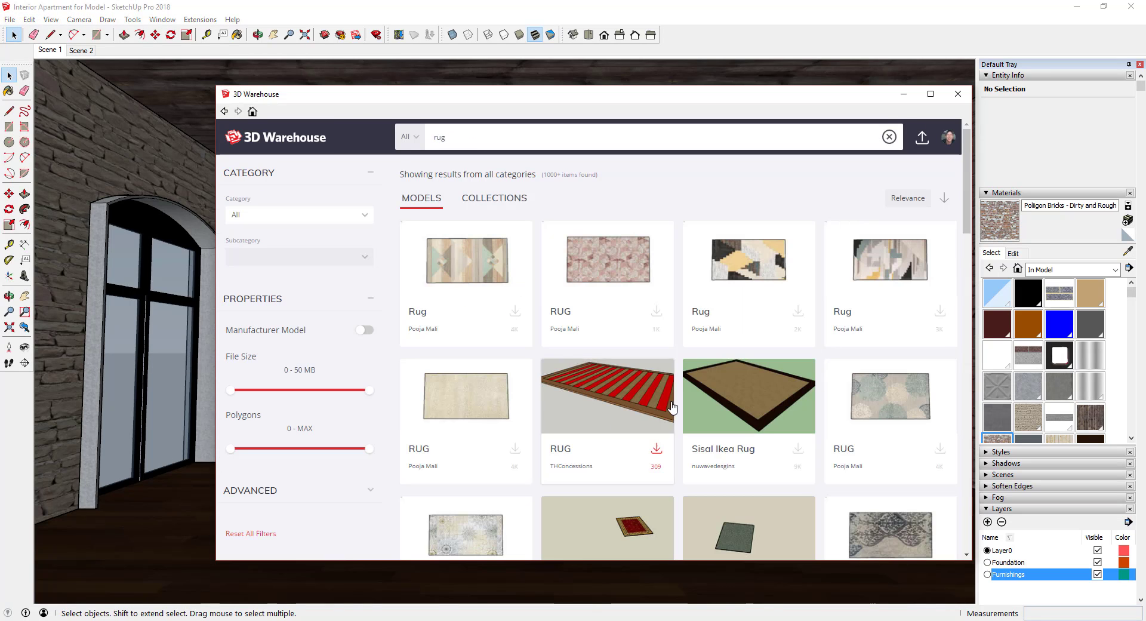
{"action": "scroll", "coordinate": [679, 388], "scroll_direction": "down", "scroll_amount": 4}
{"action": "scroll", "coordinate": [602, 398], "scroll_direction": "down", "scroll_amount": 4}
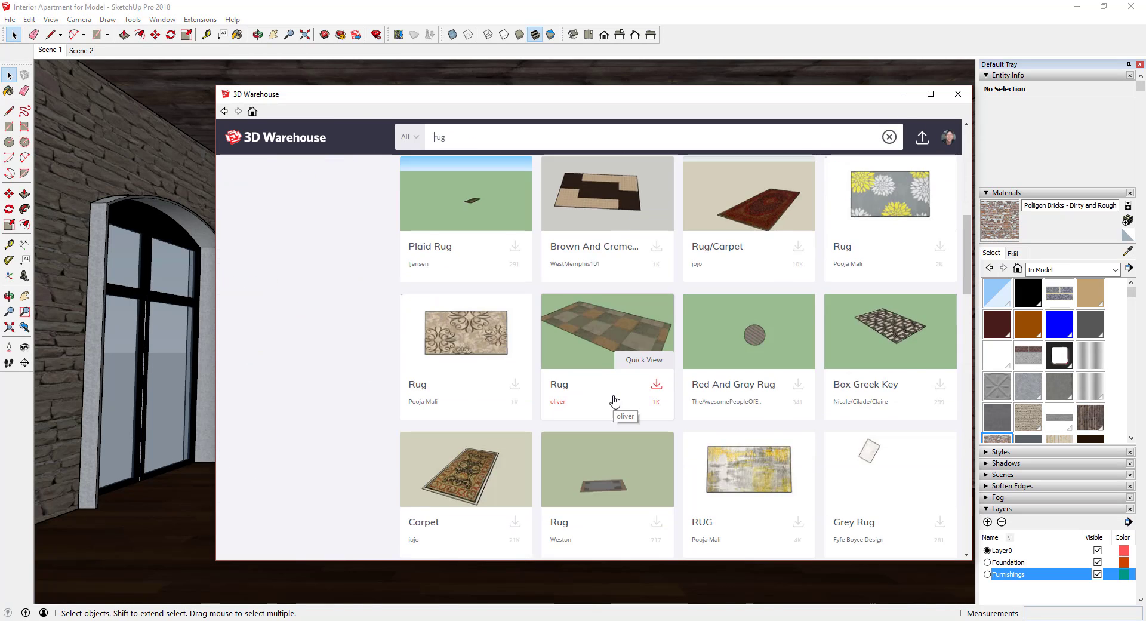
{"action": "scroll", "coordinate": [614, 401], "scroll_direction": "up", "scroll_amount": 3}
{"action": "left_click", "coordinate": [752, 389]}
{"action": "left_click", "coordinate": [716, 514]}
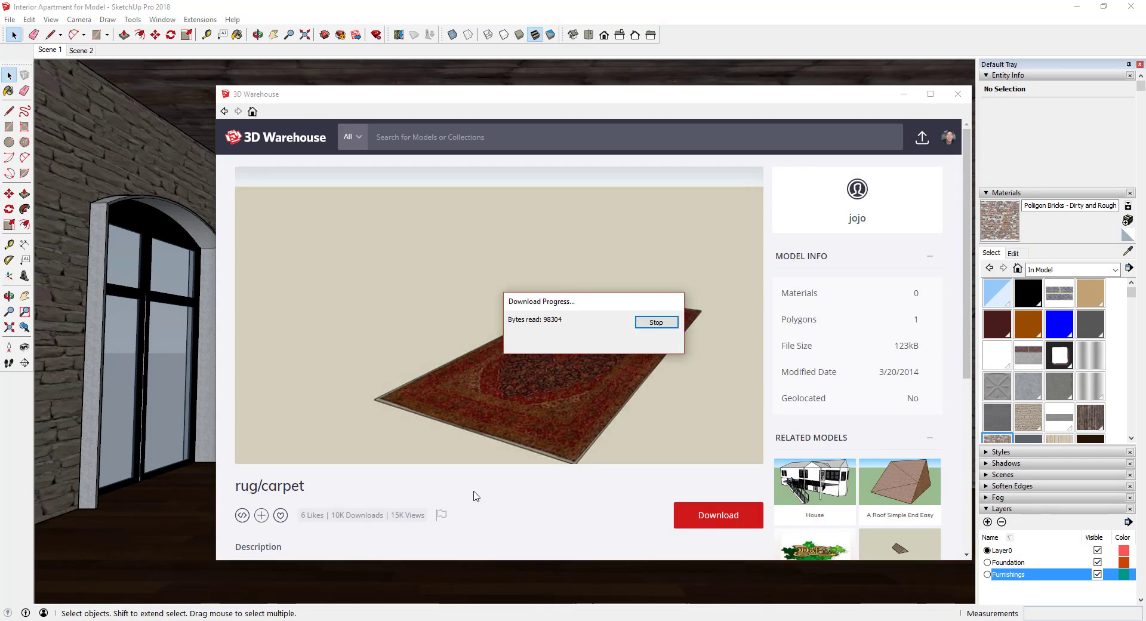
{"action": "left_click", "coordinate": [182, 525]}
Step: Move the rug by its front corner across the room's floor
{"action": "key", "text": "s"}
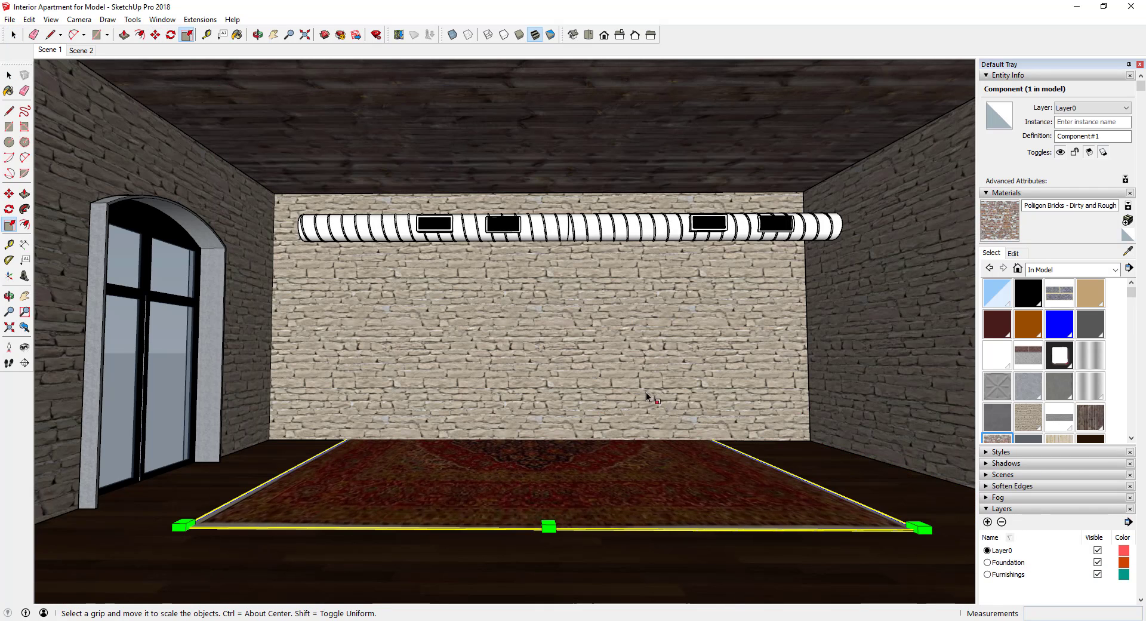
{"action": "key", "text": "m"}
{"action": "left_click", "coordinate": [918, 528]}
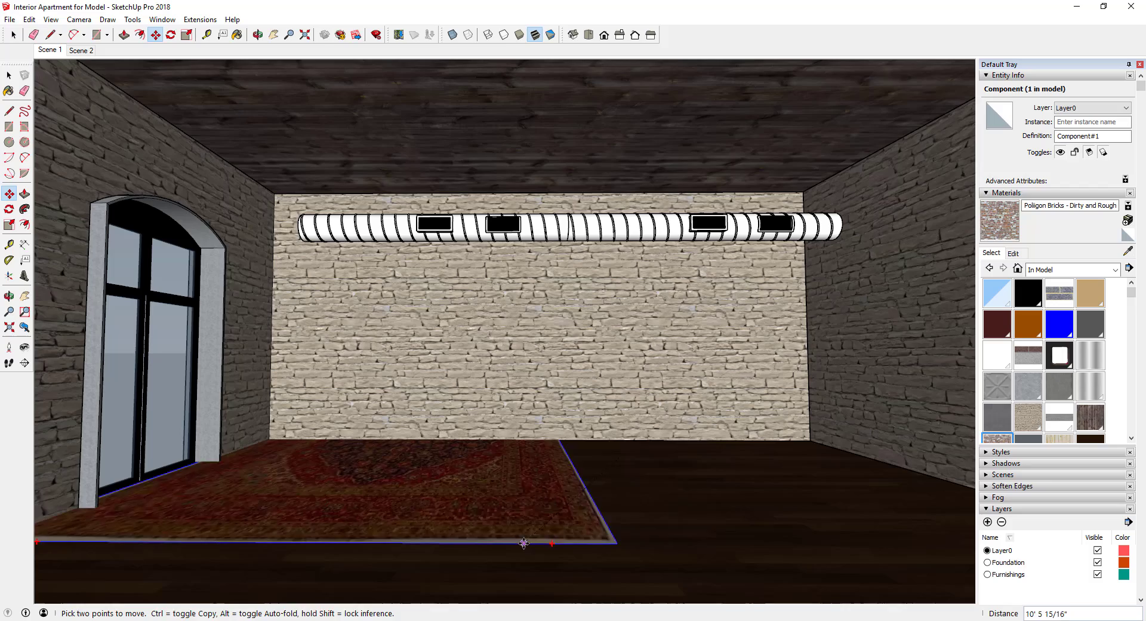
{"action": "left_click", "coordinate": [871, 584]}
{"action": "key", "text": "space"}
{"action": "middle_click_drag", "start_coordinate": [623, 531], "coordinate": [622, 561]}
{"action": "middle_click_drag", "start_coordinate": [622, 561], "coordinate": [603, 454], "text": "shift"}
Step: Scale the rug down and move it forward on the floor, away from the back wall
{"action": "key", "text": "s"}
{"action": "left_click", "coordinate": [859, 486]}
{"action": "left_click", "coordinate": [520, 392]}
{"action": "key", "text": "m"}
{"action": "left_click", "coordinate": [512, 383]}
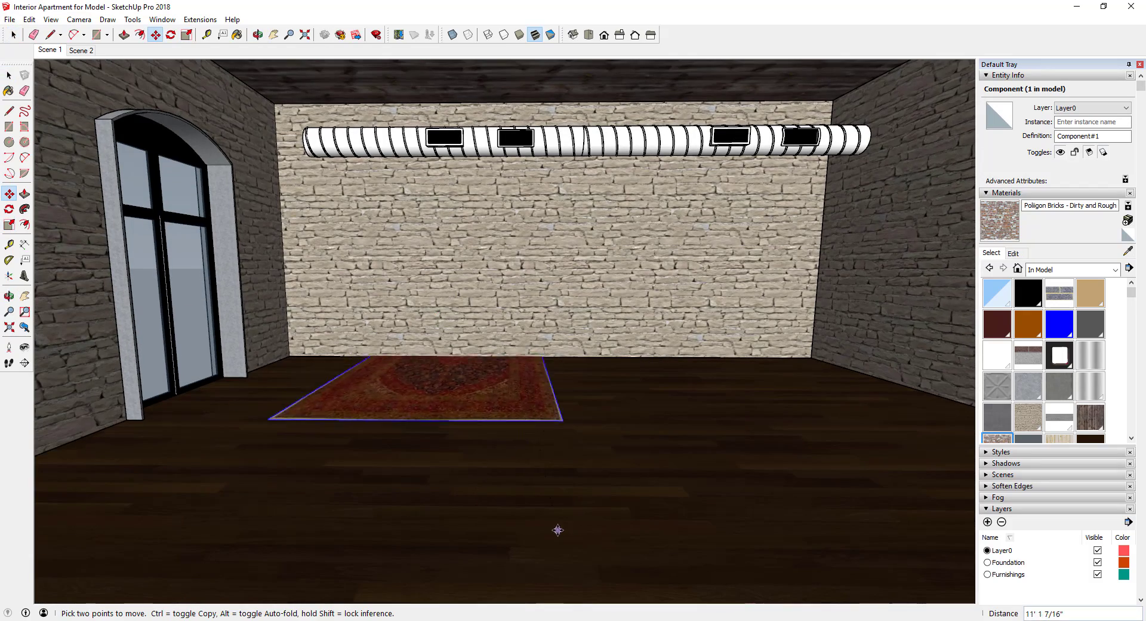
{"action": "left_click", "coordinate": [527, 512]}
Step: Scale the rug uniformly from its far corner, shift it towards the window wall and put it on the Furnishings layer
{"action": "key", "text": "s"}
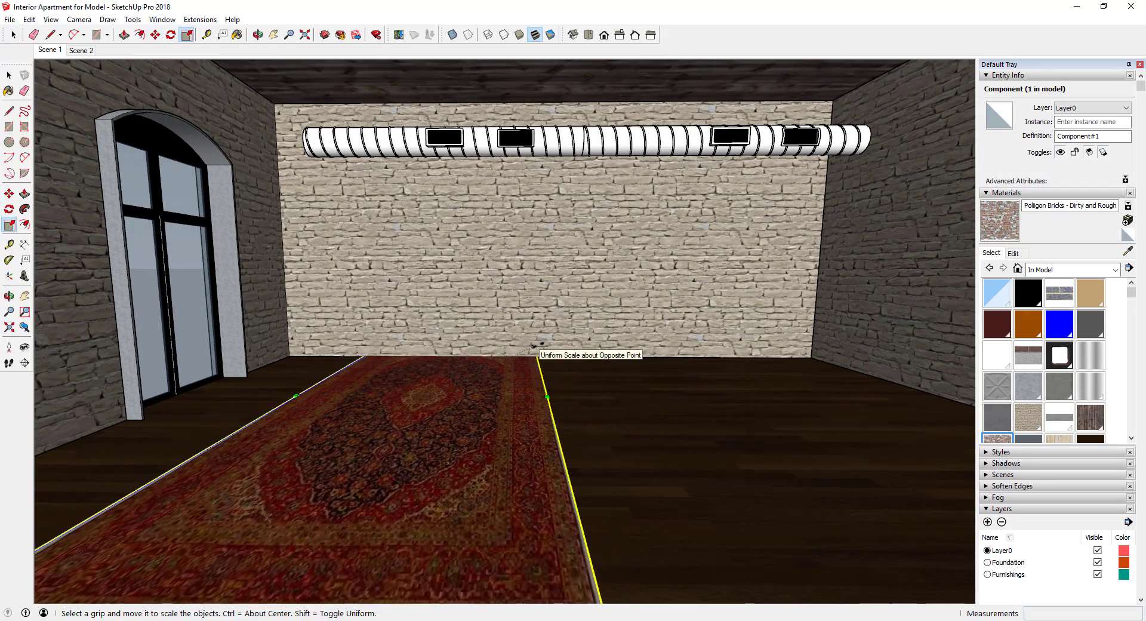
{"action": "left_click_drag", "start_coordinate": [537, 355], "coordinate": [486, 379]}
{"action": "middle_click_drag", "start_coordinate": [490, 380], "coordinate": [493, 380], "text": "shift"}
{"action": "key", "text": "m"}
{"action": "left_click_drag", "start_coordinate": [413, 459], "coordinate": [381, 459]}
{"action": "key", "text": "space"}
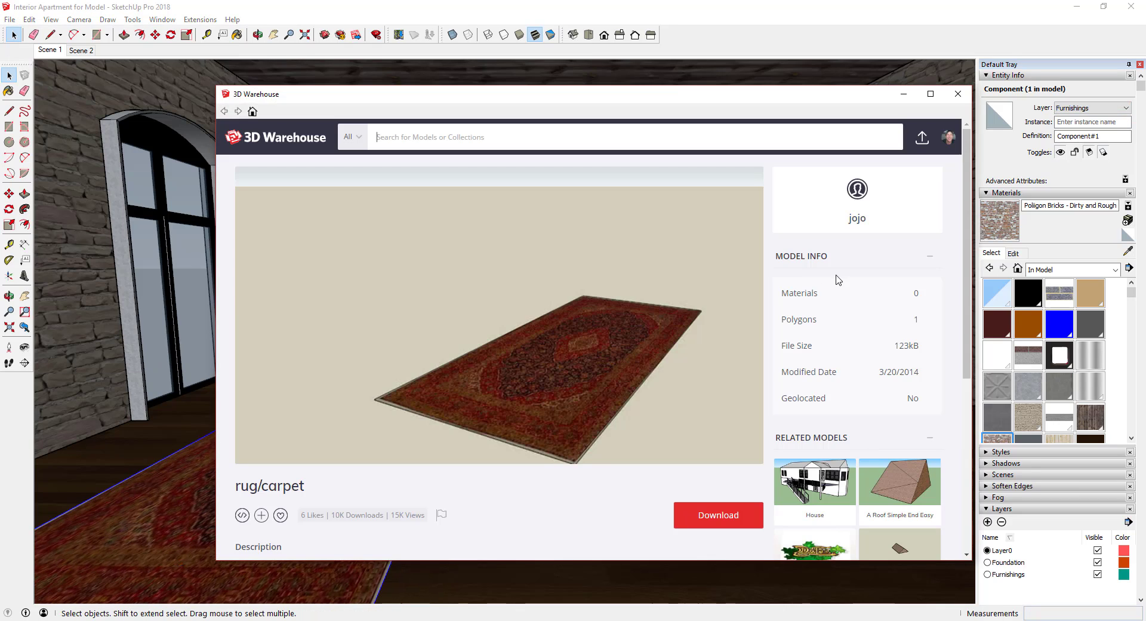
Step: Search the 3D Warehouse for "couch", sort by popularity and load the black Canapé sofa
{"action": "left_click", "coordinate": [487, 131]}
{"action": "type", "text": "couch"}
{"action": "key", "text": "Return"}
{"action": "scroll", "coordinate": [739, 421], "scroll_direction": "down", "scroll_amount": 5}
{"action": "scroll", "coordinate": [740, 412], "scroll_direction": "up", "scroll_amount": 5}
{"action": "left_click", "coordinate": [908, 198]}
{"action": "left_click", "coordinate": [905, 238]}
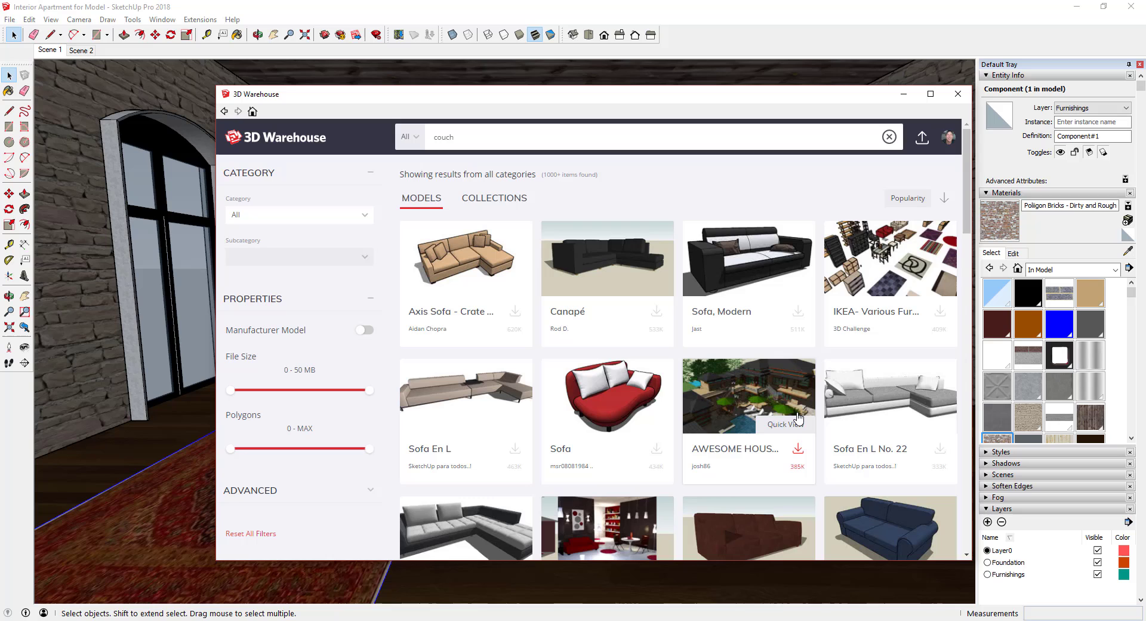
{"action": "scroll", "coordinate": [476, 253], "scroll_direction": "down", "scroll_amount": 6}
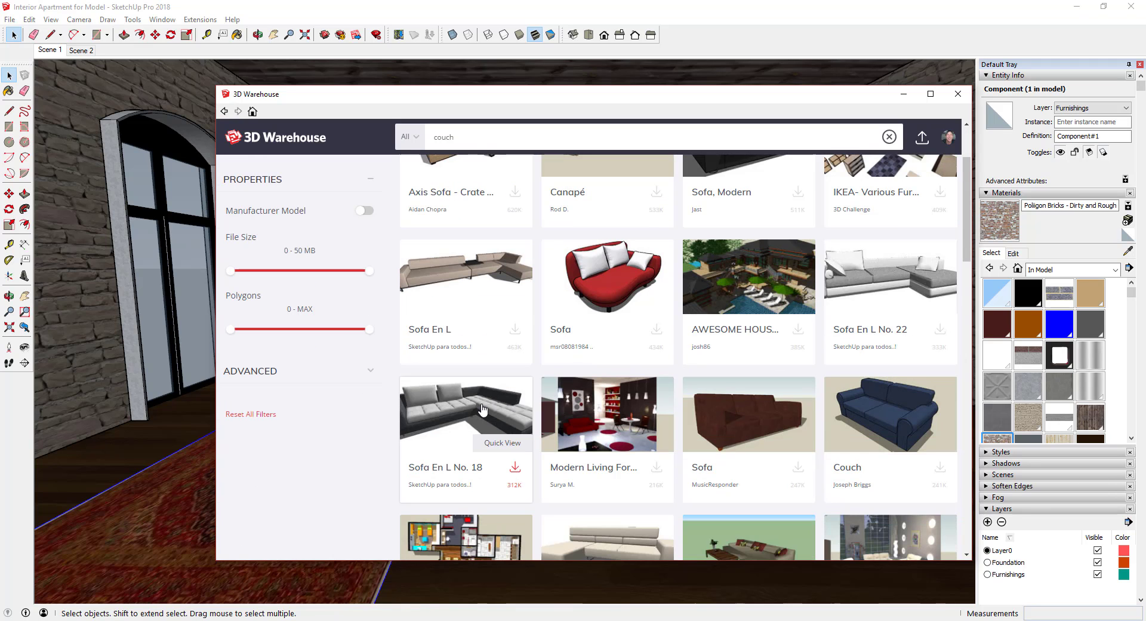
{"action": "scroll", "coordinate": [600, 266], "scroll_direction": "up", "scroll_amount": 6}
{"action": "left_click", "coordinate": [600, 266]}
{"action": "left_click", "coordinate": [707, 518]}
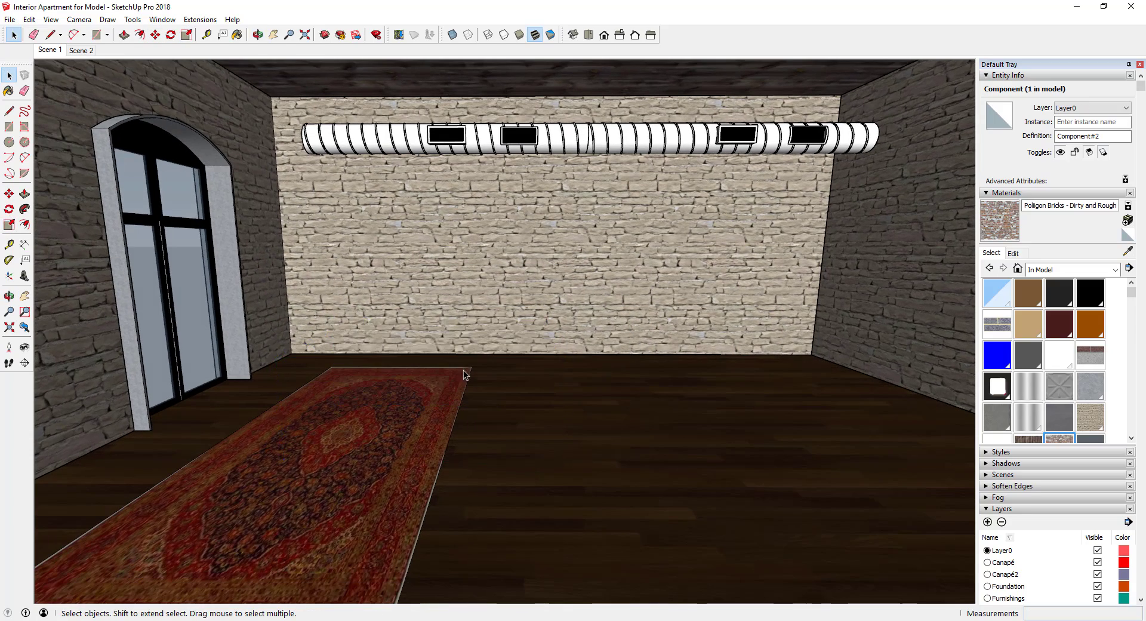
Step: Search the 3D Warehouse for "couch" by popularity again, load Sofa En L No. 22 and place it at the rug's far end
{"action": "left_click", "coordinate": [10, 19]}
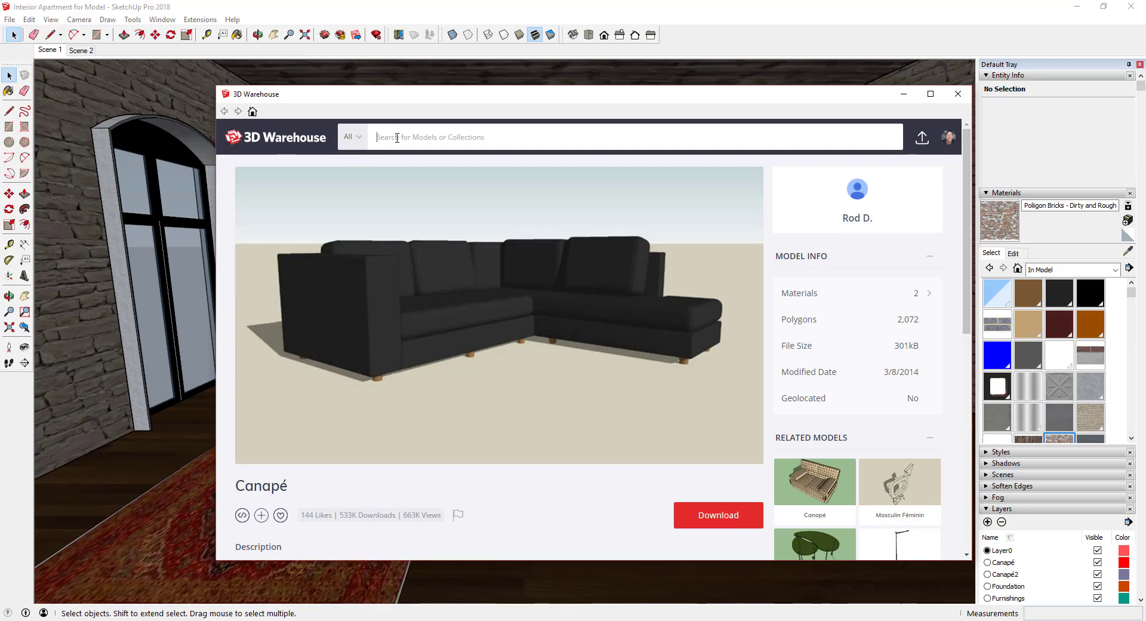
{"action": "type", "text": "couch"}
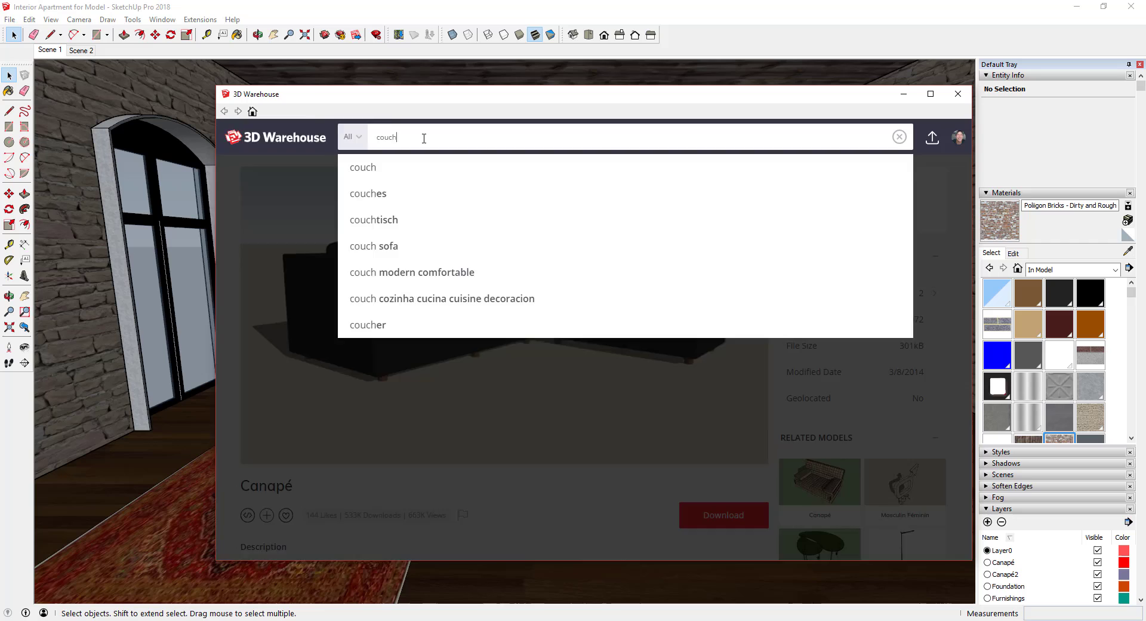
{"action": "key", "text": "Return"}
{"action": "left_click", "coordinate": [907, 197]}
{"action": "left_click", "coordinate": [844, 240]}
{"action": "scroll", "coordinate": [480, 294], "scroll_direction": "down", "scroll_amount": 2}
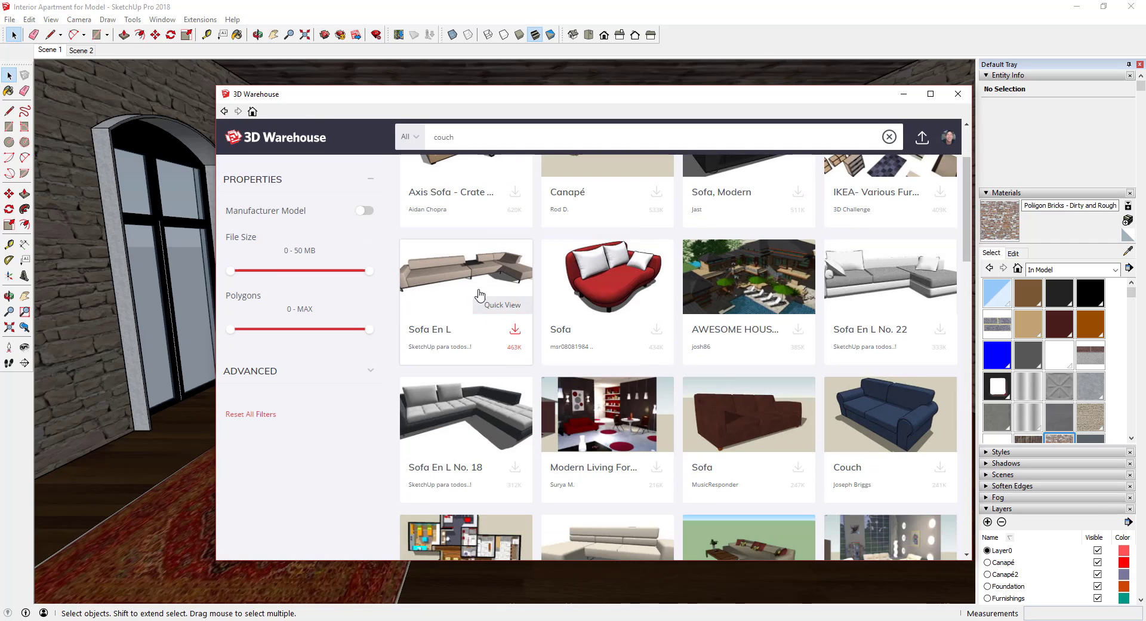
{"action": "left_click", "coordinate": [878, 290]}
{"action": "left_click", "coordinate": [706, 520]}
{"action": "left_click", "coordinate": [560, 362]}
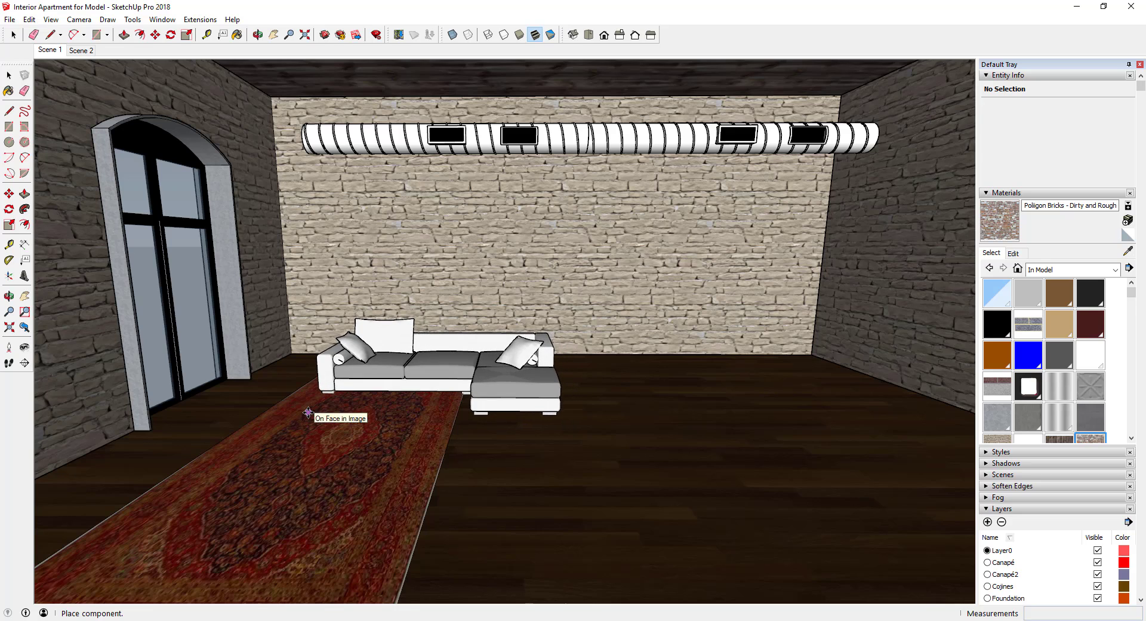
{"action": "scroll", "coordinate": [1059, 251], "scroll_direction": "down", "scroll_amount": 5}
Step: Insert the in-model component of a man with a dog beside the window as a scale reference
{"action": "left_click", "coordinate": [986, 192]}
{"action": "left_click", "coordinate": [985, 262]}
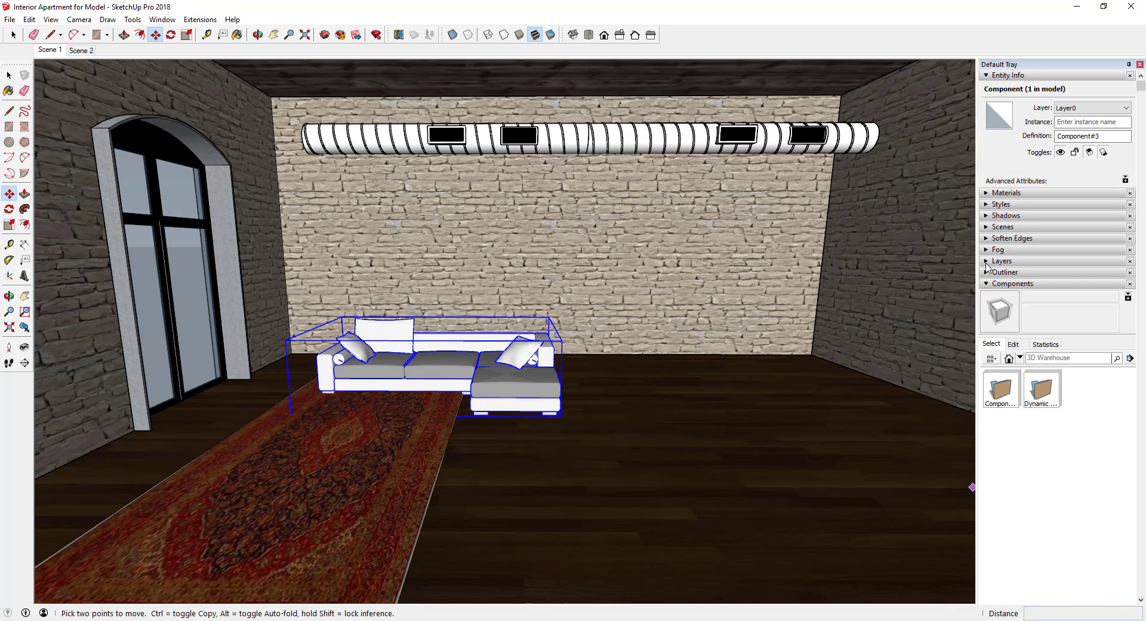
{"action": "left_click", "coordinate": [1054, 473]}
{"action": "left_click", "coordinate": [204, 417]}
Step: Enlarge the couch with the Scale tool from its upper back corner to suit the scale figure
{"action": "key", "text": "s"}
{"action": "left_click_drag", "start_coordinate": [550, 318], "coordinate": [603, 305]}
{"action": "middle_click_drag", "start_coordinate": [608, 314], "coordinate": [540, 359]}
{"action": "key", "text": "space"}
Step: Purge the unused components and layers from the model through the Model Info statistics
{"action": "left_click", "coordinate": [1092, 108]}
{"action": "left_click", "coordinate": [1113, 165]}
{"action": "scroll", "coordinate": [1066, 507], "scroll_direction": "down", "scroll_amount": 3}
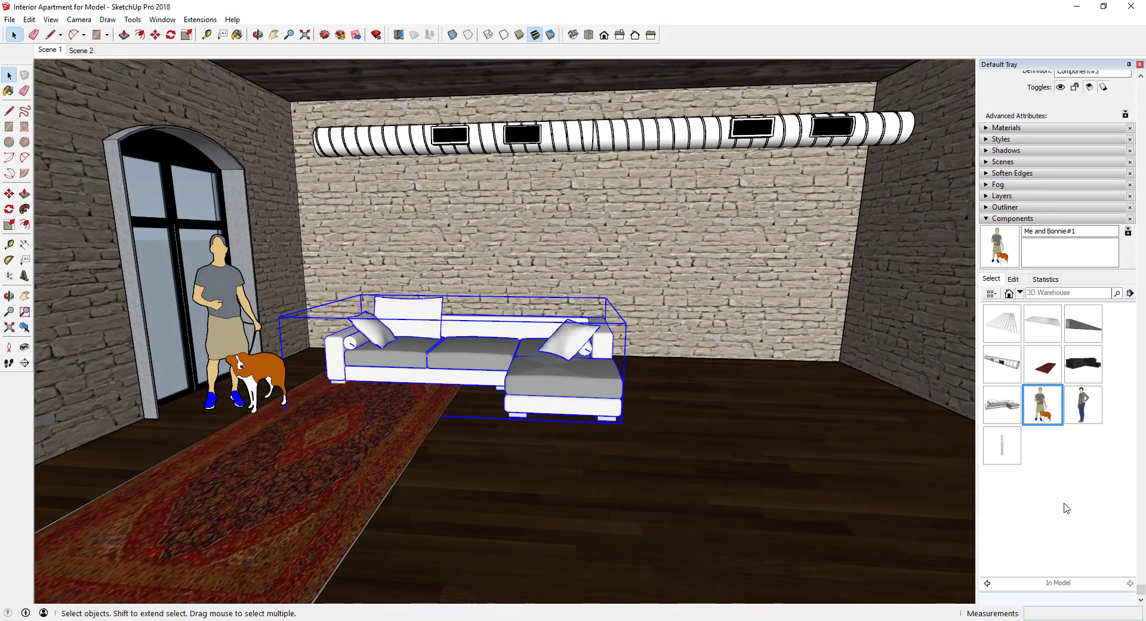
{"action": "left_click", "coordinate": [1066, 506]}
{"action": "left_click", "coordinate": [165, 21]}
{"action": "left_click", "coordinate": [183, 107]}
{"action": "left_click", "coordinate": [371, 360]}
{"action": "left_click", "coordinate": [520, 186]}
{"action": "scroll", "coordinate": [1066, 197], "scroll_direction": "up", "scroll_amount": 3}
Step: In the Outliner, name the couch component "Couch", the rug "Rug" and the duct group "Spiral Duct"
{"action": "left_click", "coordinate": [1095, 109]}
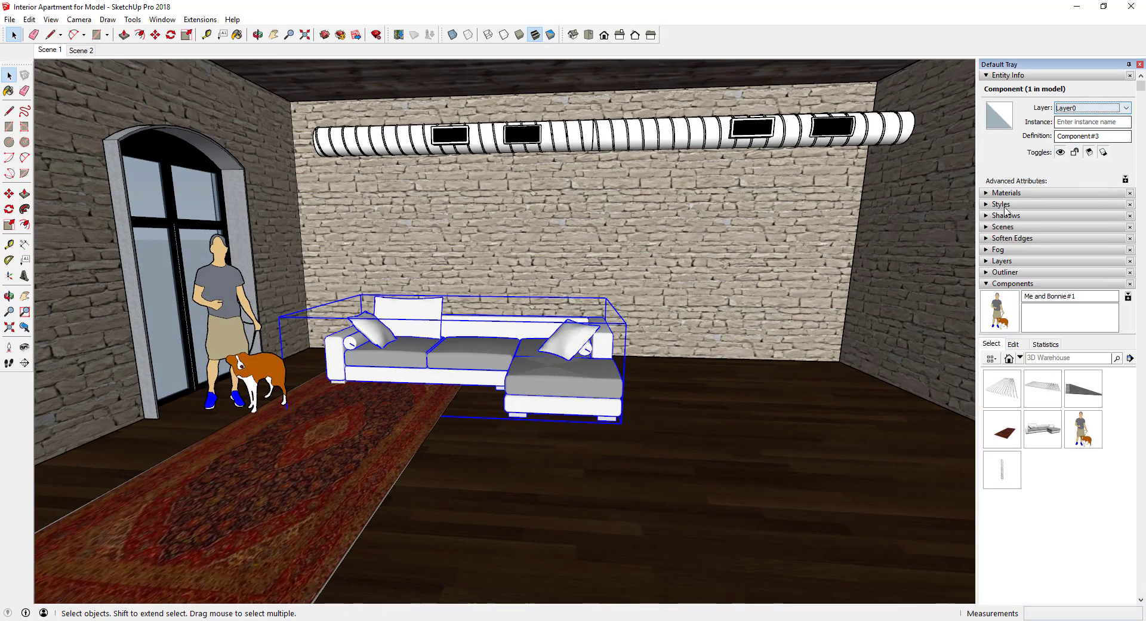
{"action": "left_click", "coordinate": [986, 284]}
{"action": "left_click", "coordinate": [989, 263]}
{"action": "left_click", "coordinate": [986, 515]}
{"action": "scroll", "coordinate": [1079, 360], "scroll_direction": "down", "scroll_amount": 3}
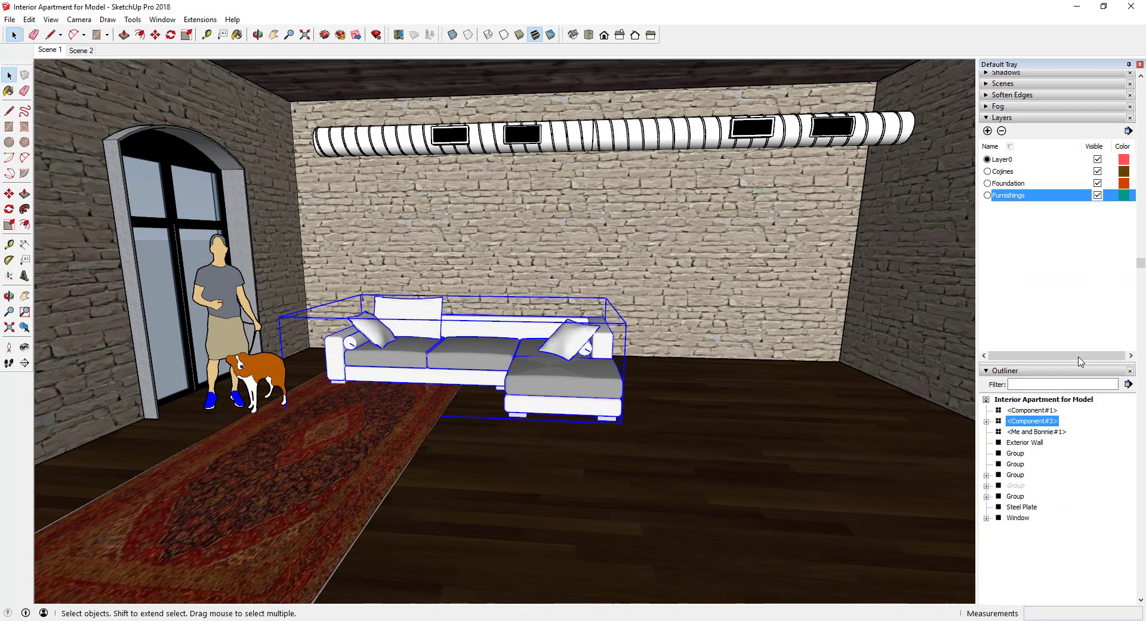
{"action": "right_click", "coordinate": [1033, 421]}
{"action": "left_click", "coordinate": [1036, 410]}
{"action": "type", "text": "Couch"}
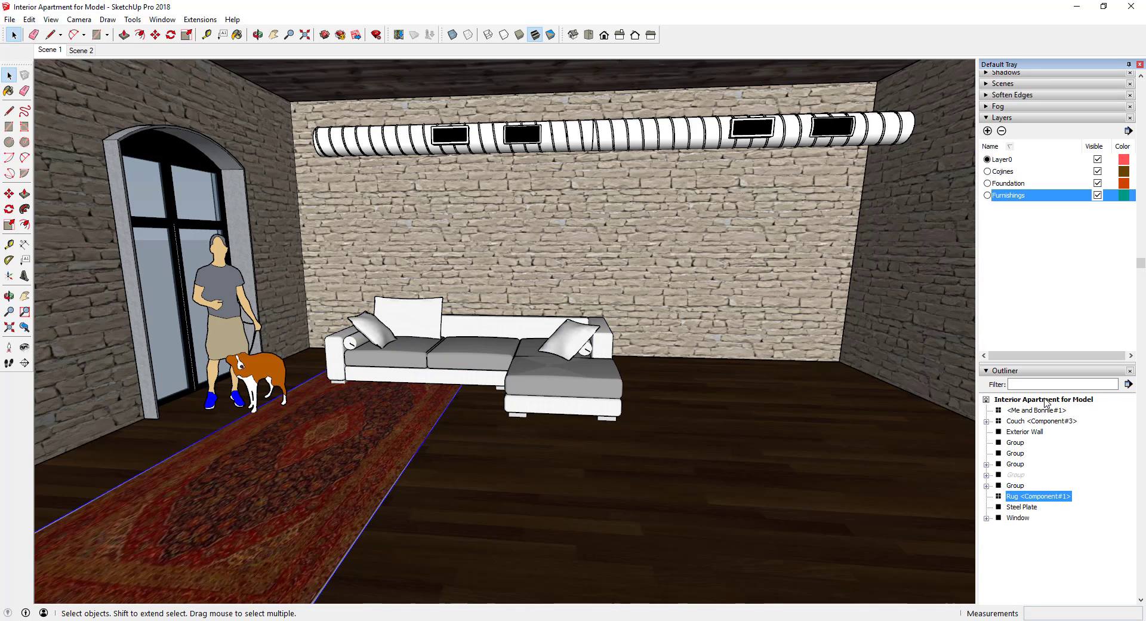
{"action": "left_click", "coordinate": [1015, 485]}
{"action": "middle_click_drag", "start_coordinate": [838, 436], "coordinate": [877, 394]}
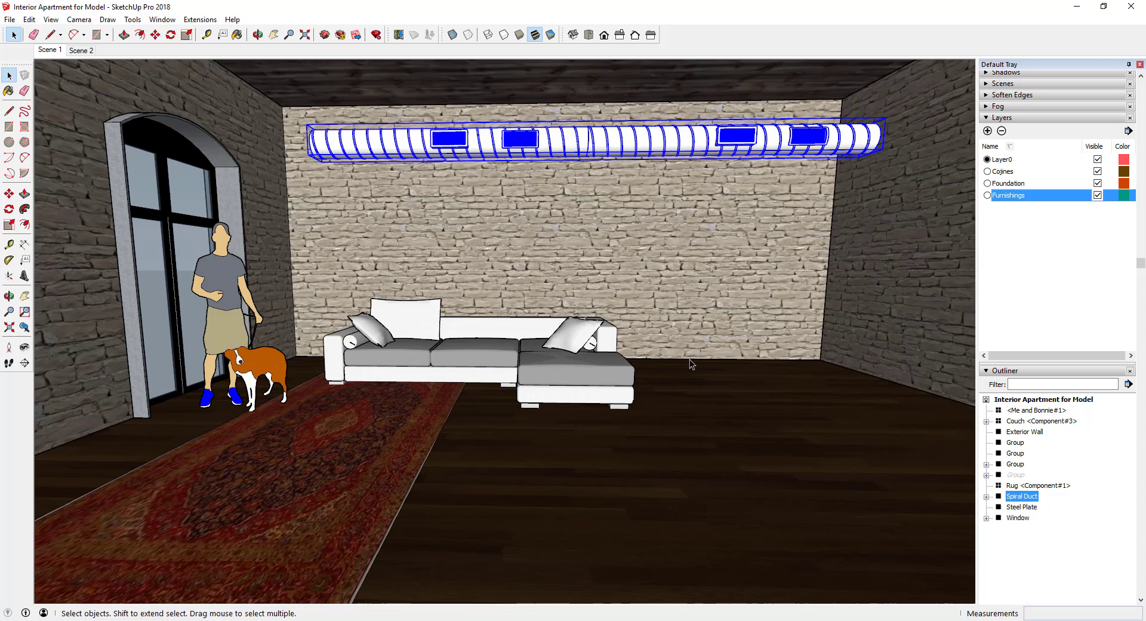
Step: Move the man-with-dog figure from the window to the open floor beside the couch's chaise
{"action": "left_click", "coordinate": [239, 352]}
{"action": "key", "text": "m"}
{"action": "left_click", "coordinate": [239, 358]}
{"action": "left_click", "coordinate": [684, 370]}
{"action": "middle_click_drag", "start_coordinate": [683, 370], "coordinate": [633, 382]}
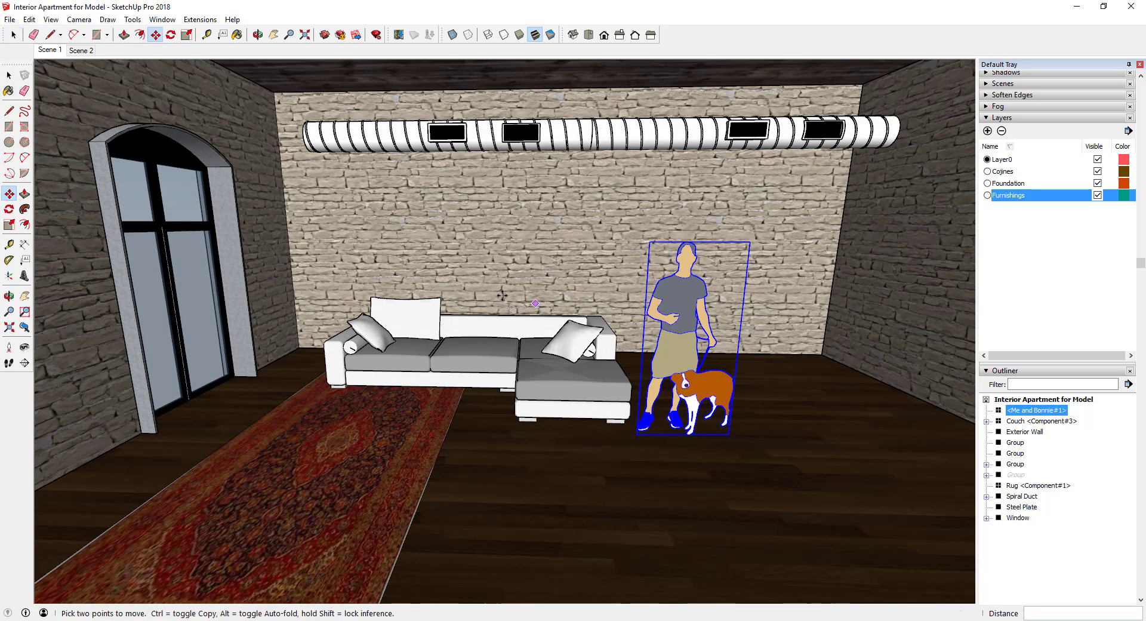
Step: Open the 3D Warehouse and search for "heater"
{"action": "left_click", "coordinate": [9, 19]}
{"action": "mouse_move", "coordinate": [54, 164]}
{"action": "left_click", "coordinate": [331, 166]}
{"action": "left_click", "coordinate": [500, 138]}
{"action": "left_click", "coordinate": [502, 137]}
{"action": "type", "text": "heater"}
{"action": "key", "text": "Return"}
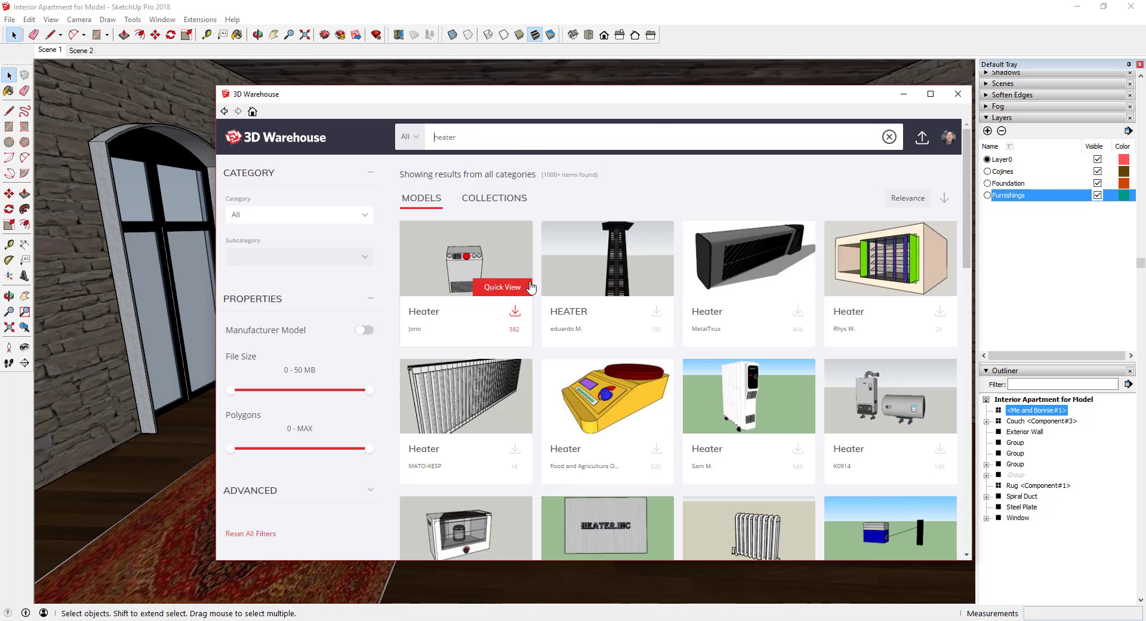
Step: Browse the heater results and load the white column radiator model named "heater" into the room
{"action": "scroll", "coordinate": [759, 362], "scroll_direction": "down", "scroll_amount": 3}
{"action": "left_click", "coordinate": [750, 363]}
{"action": "left_click", "coordinate": [225, 111]}
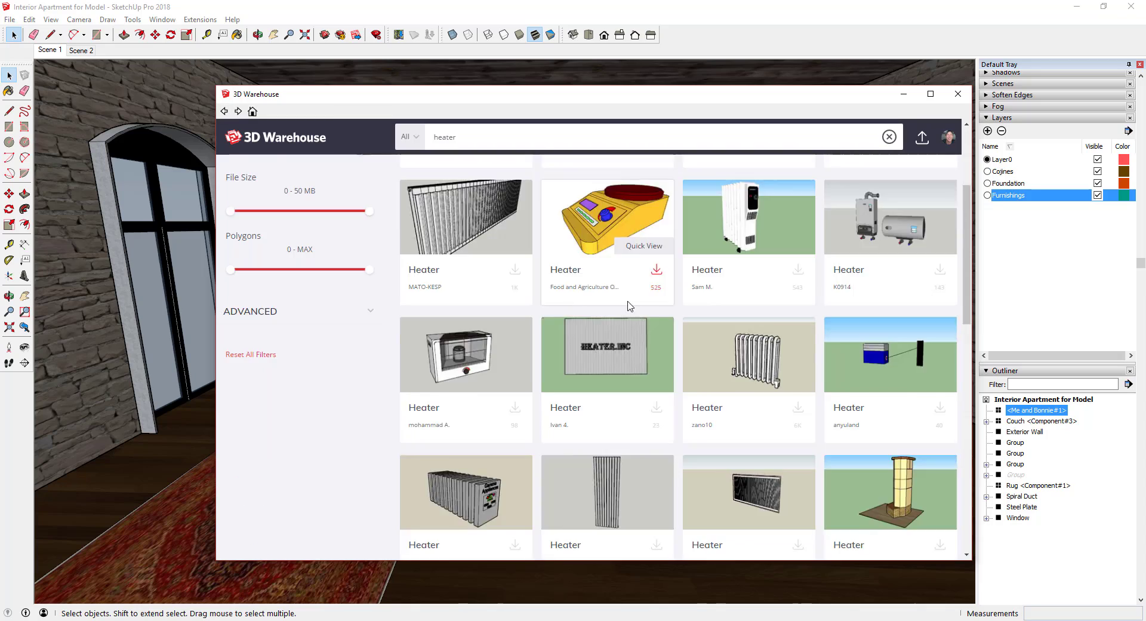
{"action": "scroll", "coordinate": [669, 322], "scroll_direction": "down", "scroll_amount": 20}
{"action": "scroll", "coordinate": [668, 315], "scroll_direction": "down", "scroll_amount": 15}
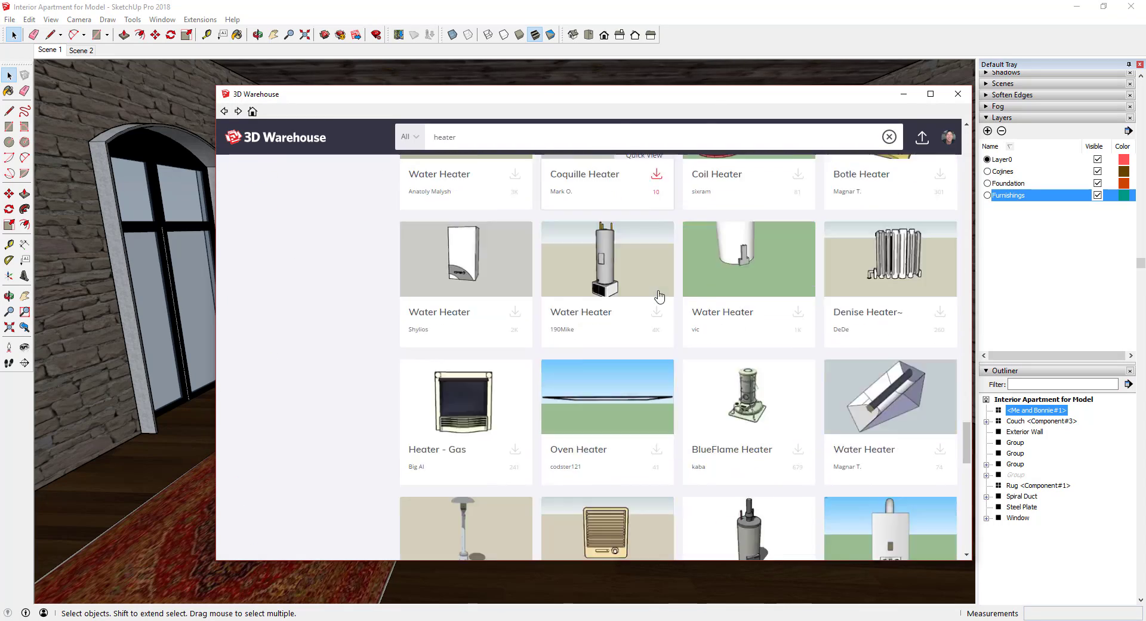
{"action": "scroll", "coordinate": [662, 317], "scroll_direction": "down", "scroll_amount": 18}
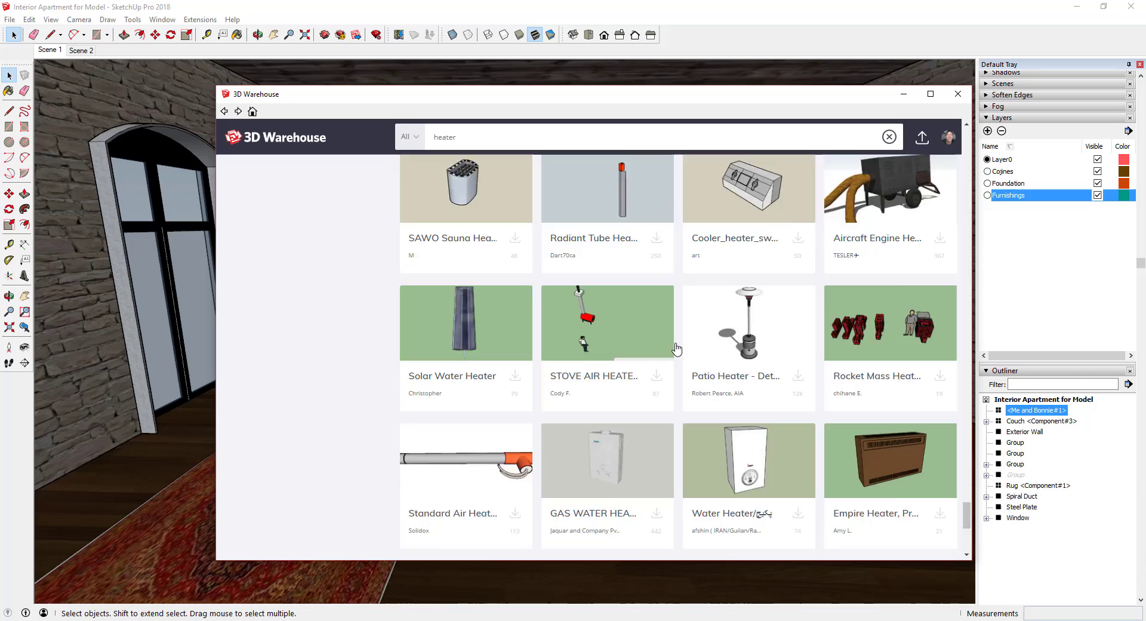
{"action": "left_click_drag", "start_coordinate": [967, 536], "coordinate": [967, 143]}
{"action": "left_click", "coordinate": [770, 521]}
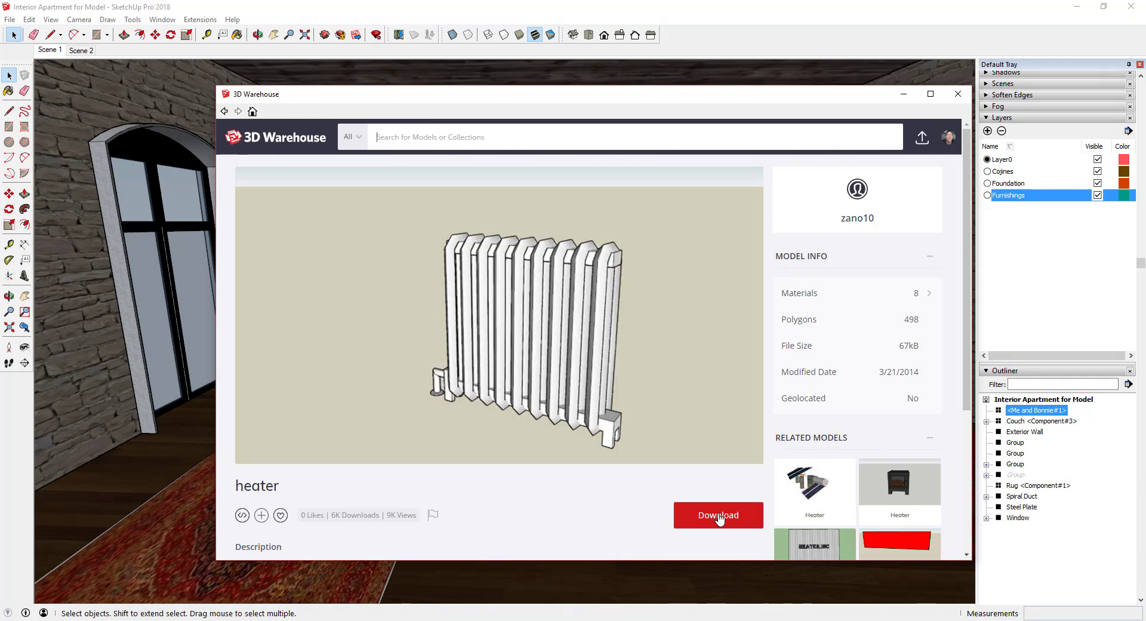
{"action": "left_click", "coordinate": [719, 516]}
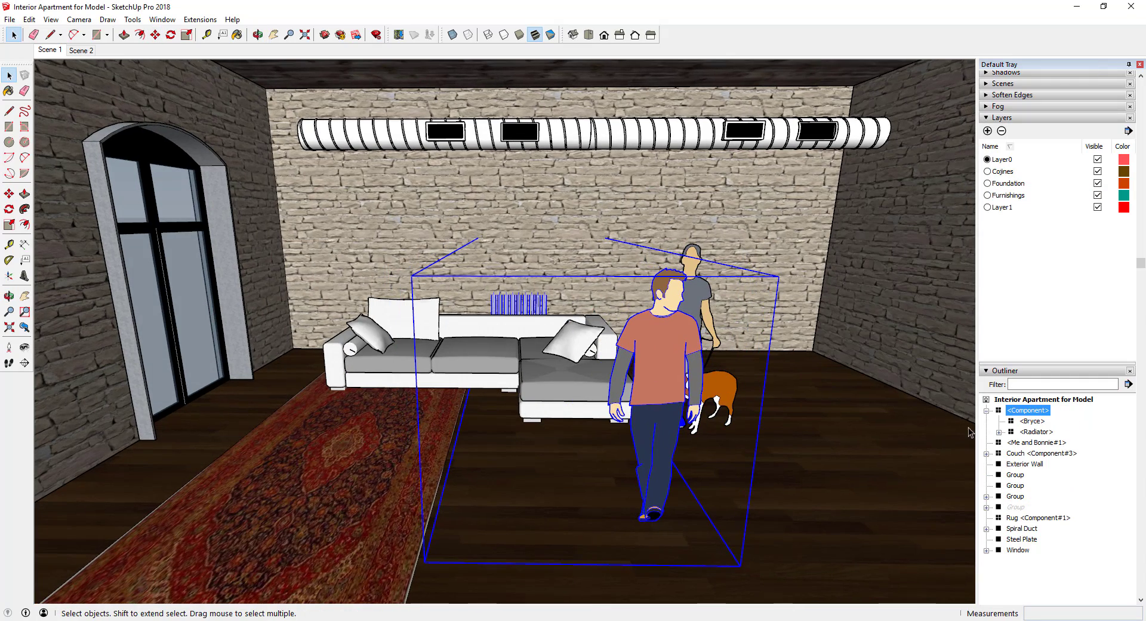
Step: Delete the human figure nested in the imported heater component, keeping the Radiator
{"action": "right_click", "coordinate": [1031, 421]}
{"action": "left_click", "coordinate": [1013, 109]}
{"action": "left_click", "coordinate": [533, 431]}
{"action": "key", "text": "space"}
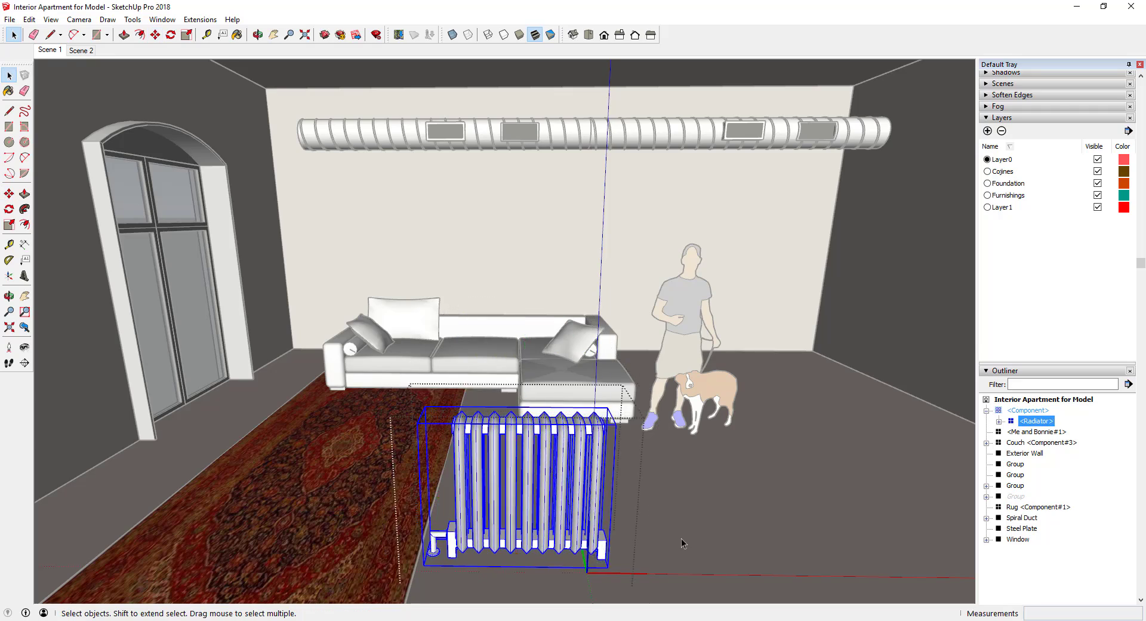
{"action": "left_click", "coordinate": [683, 542]}
Step: Rotate the radiator 90 degrees and move it in front of the arched window
{"action": "left_click", "coordinate": [525, 495]}
{"action": "key", "text": "m"}
{"action": "left_click", "coordinate": [438, 545]}
{"action": "left_click", "coordinate": [310, 558]}
{"action": "left_click", "coordinate": [216, 478]}
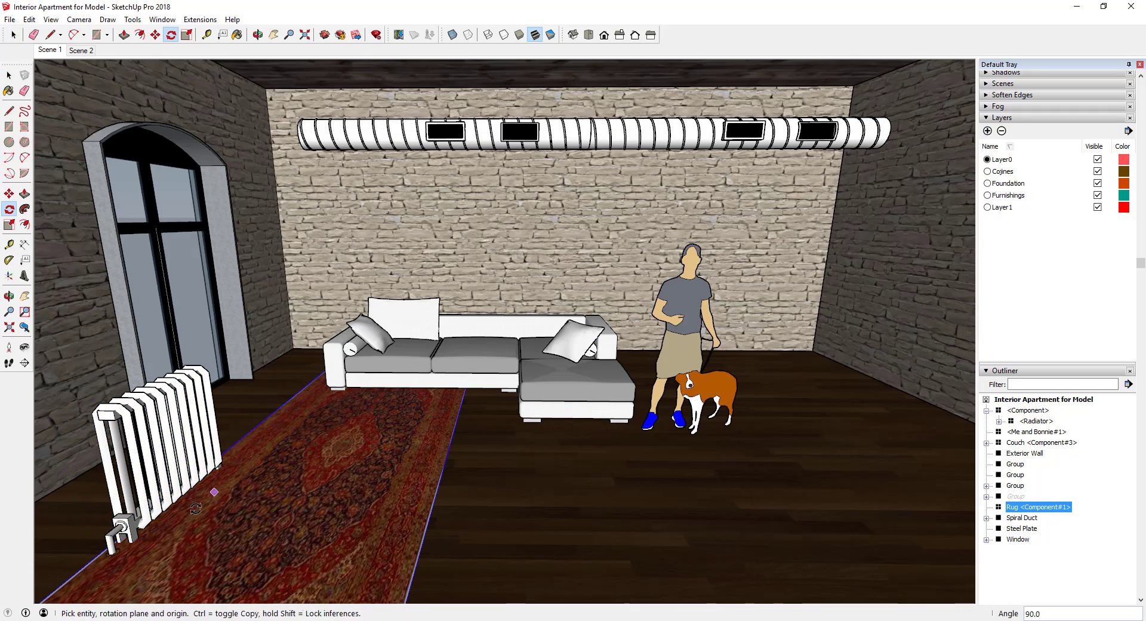
{"action": "key", "text": "m"}
{"action": "left_click", "coordinate": [123, 550]}
{"action": "key", "text": "Escape"}
{"action": "left_click", "coordinate": [124, 544]}
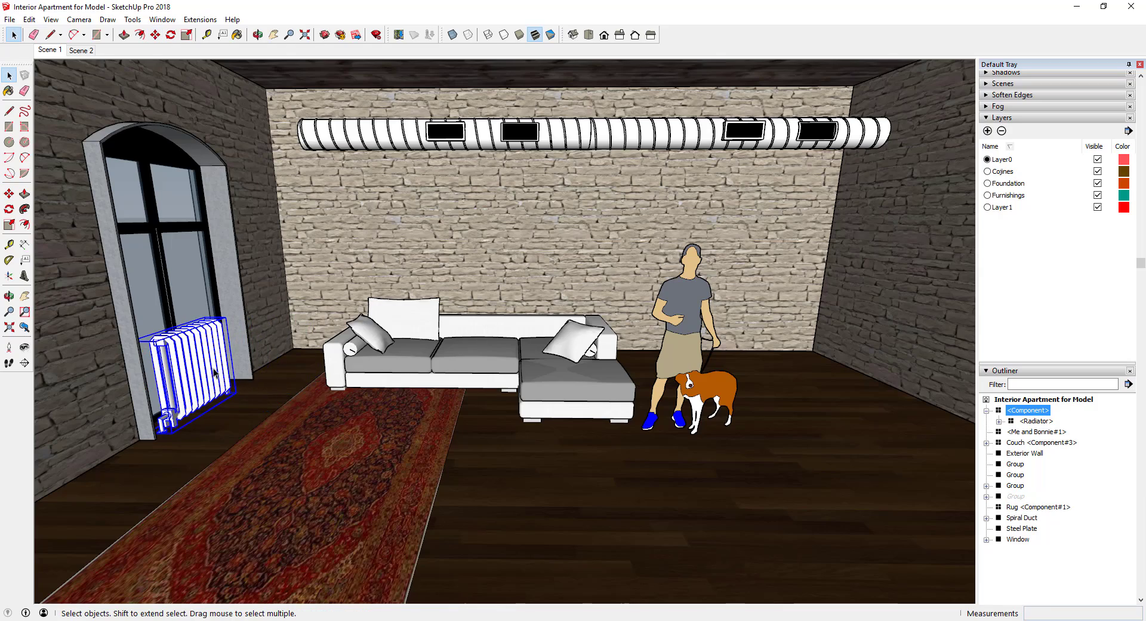
Step: Open the radiator component and paint it with the dark charcoal in-model material
{"action": "double_click", "coordinate": [213, 369]}
{"action": "left_click", "coordinate": [214, 368]}
{"action": "scroll", "coordinate": [1023, 124], "scroll_direction": "up", "scroll_amount": 10}
{"action": "left_click", "coordinate": [1028, 325]}
{"action": "left_click", "coordinate": [209, 341]}
{"action": "key", "text": "space"}
Step: Select the radiator at the window and change its layer assignment
{"action": "left_click", "coordinate": [388, 421]}
{"action": "mouse_move", "coordinate": [394, 424]}
{"action": "middle_mouse_down"}
{"action": "mouse_move", "coordinate": [368, 403]}
{"action": "mouse_move", "coordinate": [383, 404]}
{"action": "middle_mouse_up"}
{"action": "left_click", "coordinate": [10, 20]}
{"action": "left_click", "coordinate": [190, 396]}
{"action": "left_click", "coordinate": [1093, 107]}
{"action": "left_click", "coordinate": [1087, 143]}
{"action": "scroll", "coordinate": [1097, 441], "scroll_direction": "down", "scroll_amount": 5}
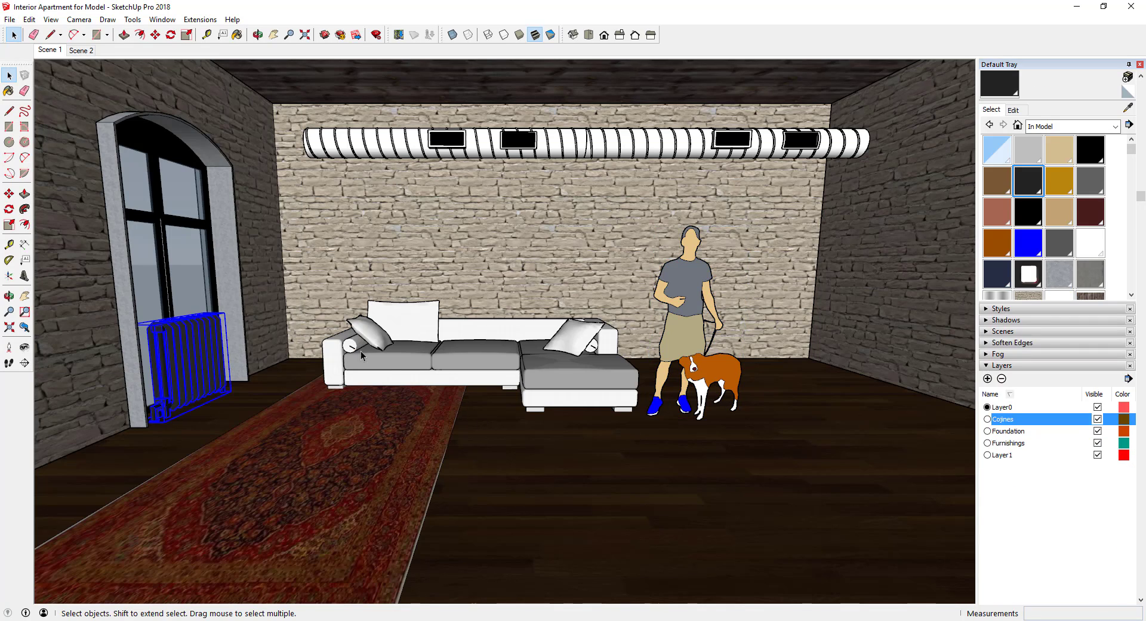
Step: Search the 3D Warehouse for "wood table" and sort the results by popularity
{"action": "left_click", "coordinate": [9, 20]}
{"action": "left_click", "coordinate": [95, 157]}
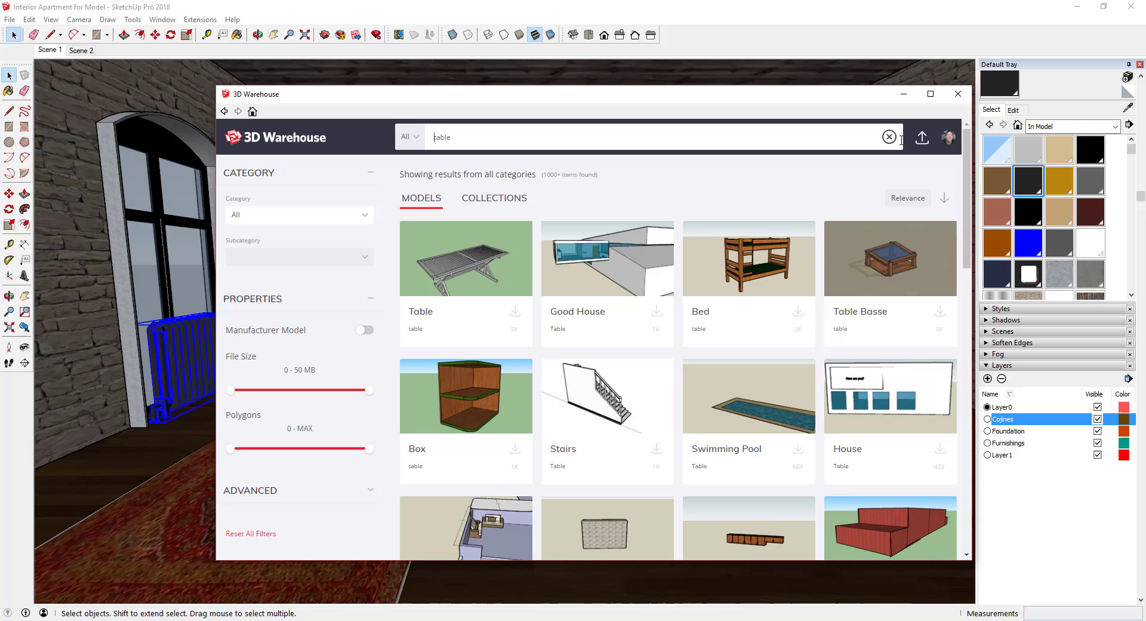
{"action": "type", "text": "wood"}
{"action": "key", "text": "Return"}
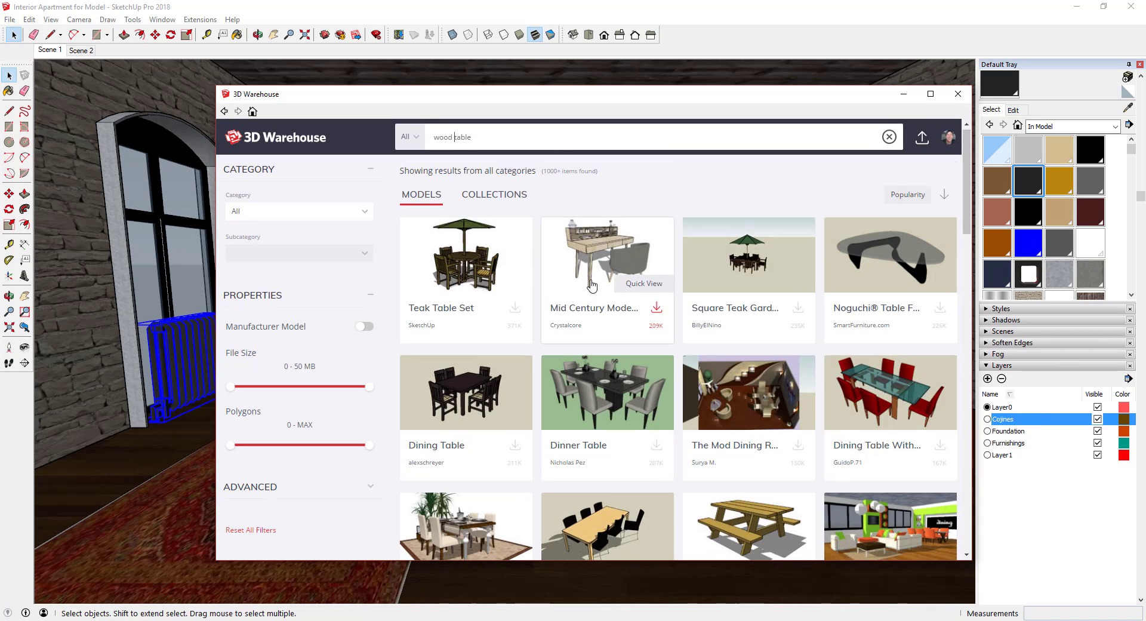
Step: Load the Dining Table model with chairs and place it on the open floor opposite the rug
{"action": "scroll", "coordinate": [592, 286], "scroll_direction": "down", "scroll_amount": 1}
{"action": "left_click", "coordinate": [463, 340]}
{"action": "left_click", "coordinate": [719, 513]}
{"action": "left_click", "coordinate": [543, 356]}
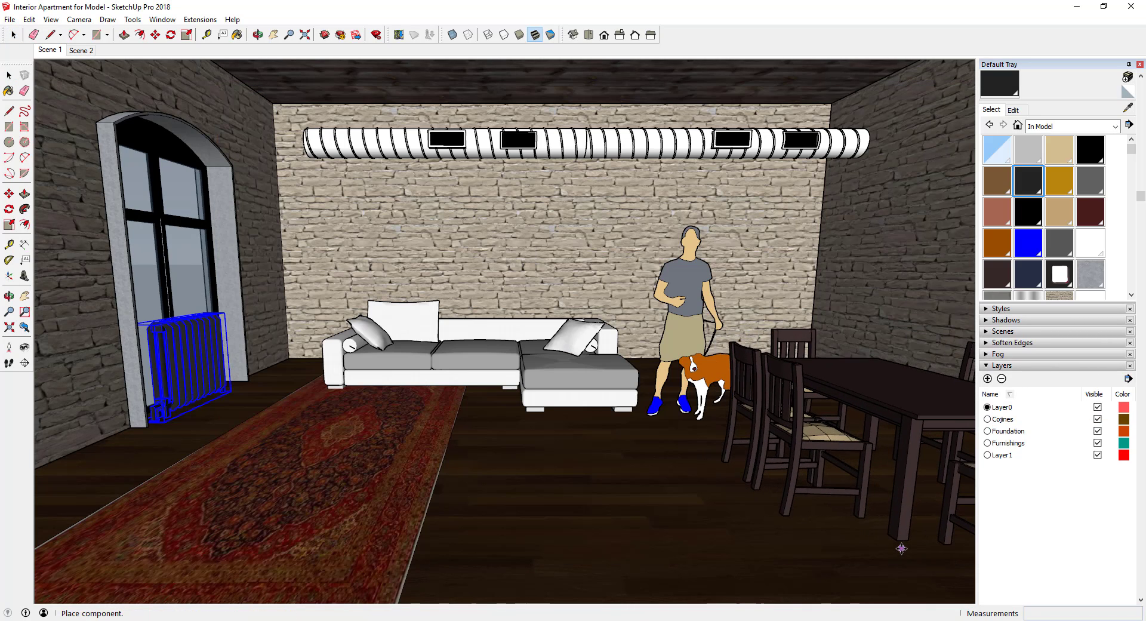
{"action": "left_click", "coordinate": [898, 543]}
{"action": "middle_click_drag", "start_coordinate": [898, 543], "coordinate": [734, 404]}
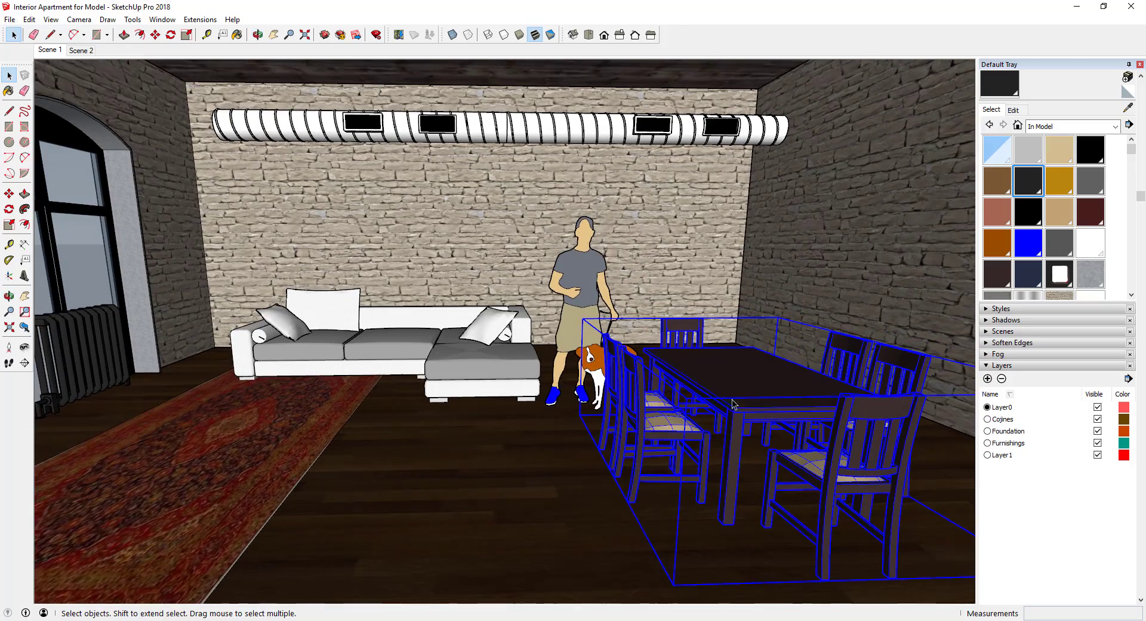
Step: Open the dining set and paint the table and the nearest chair with a brown wood material from the Wood collection
{"action": "double_click", "coordinate": [680, 416]}
{"action": "scroll", "coordinate": [744, 378], "scroll_direction": "up", "scroll_amount": 3}
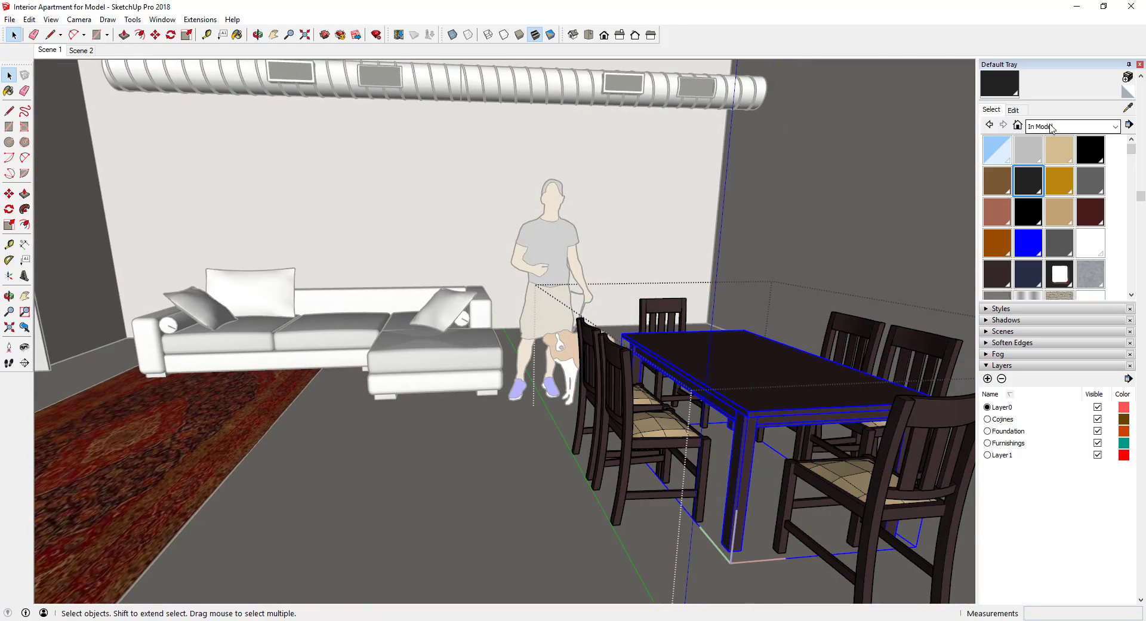
{"action": "left_click", "coordinate": [1051, 129]}
{"action": "scroll", "coordinate": [1043, 230], "scroll_direction": "down", "scroll_amount": 2}
{"action": "left_click", "coordinate": [1045, 280]}
{"action": "left_click", "coordinate": [1062, 153]}
{"action": "left_click", "coordinate": [753, 371]}
{"action": "left_click", "coordinate": [626, 383]}
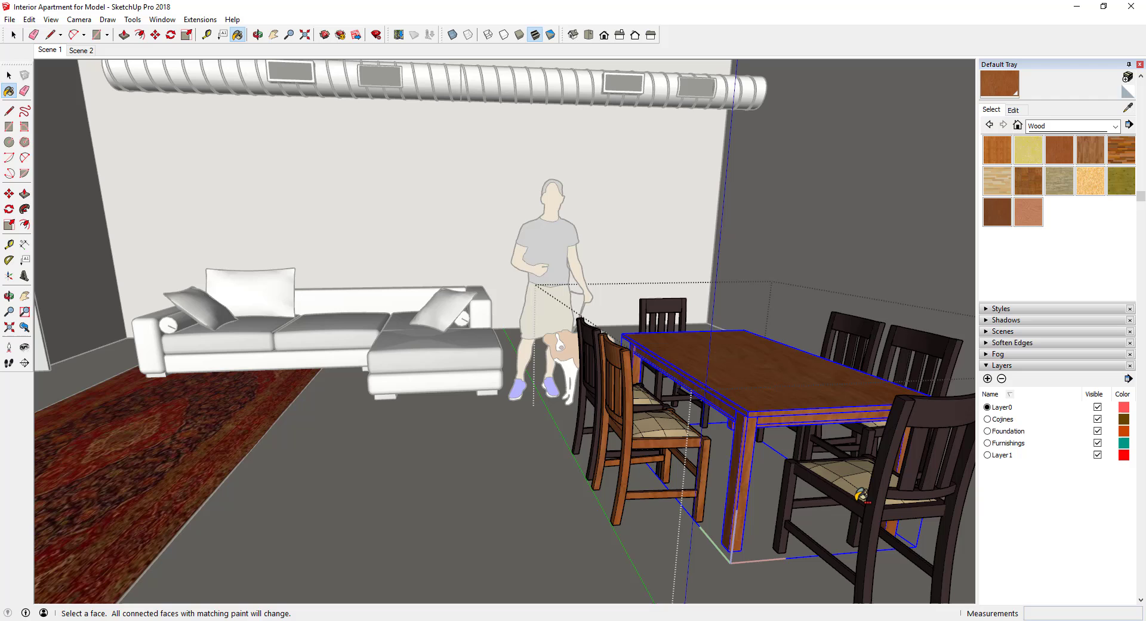
Step: Open the near dining chair and try to select everything with the same material as its frame
{"action": "triple_click", "coordinate": [629, 409]}
{"action": "left_click", "coordinate": [629, 404]}
{"action": "right_click", "coordinate": [629, 404]}
{"action": "mouse_move", "coordinate": [663, 455]}
{"action": "left_click", "coordinate": [806, 509]}
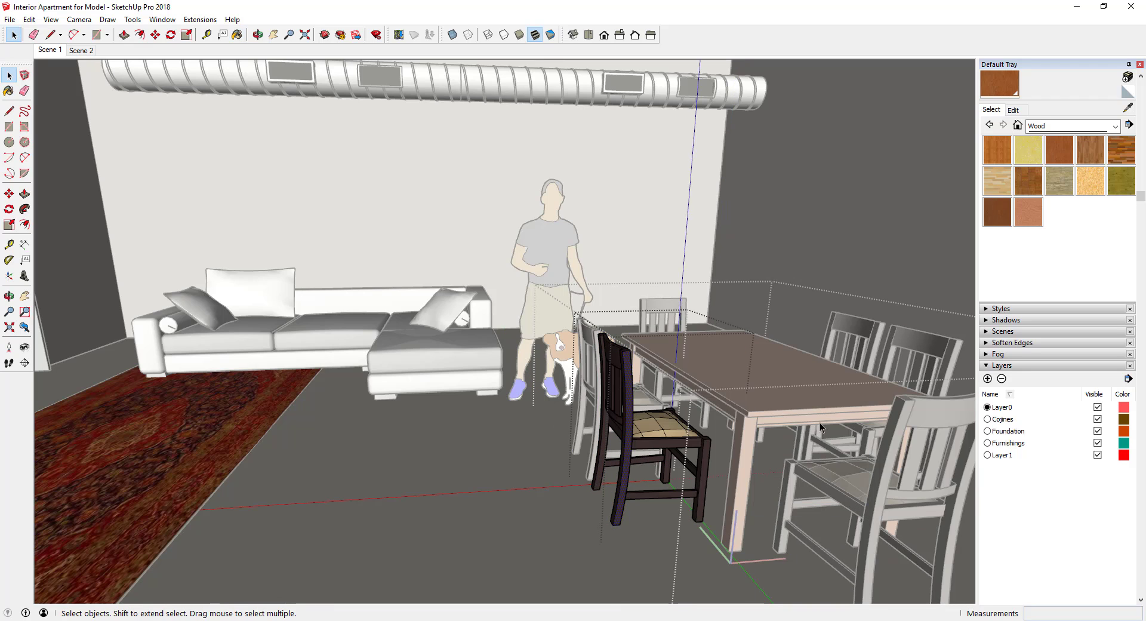
Step: Select all of the near chair's geometry and try to extend the selection to everything with the same material
{"action": "triple_click", "coordinate": [630, 404]}
{"action": "right_click", "coordinate": [630, 404]}
{"action": "key", "text": "Escape"}
{"action": "scroll", "coordinate": [631, 405], "scroll_direction": "up", "scroll_amount": 4}
{"action": "middle_click_drag", "start_coordinate": [630, 405], "coordinate": [653, 411]}
{"action": "key", "text": "ctrl+a"}
{"action": "right_click", "coordinate": [655, 463]}
{"action": "mouse_move", "coordinate": [703, 283]}
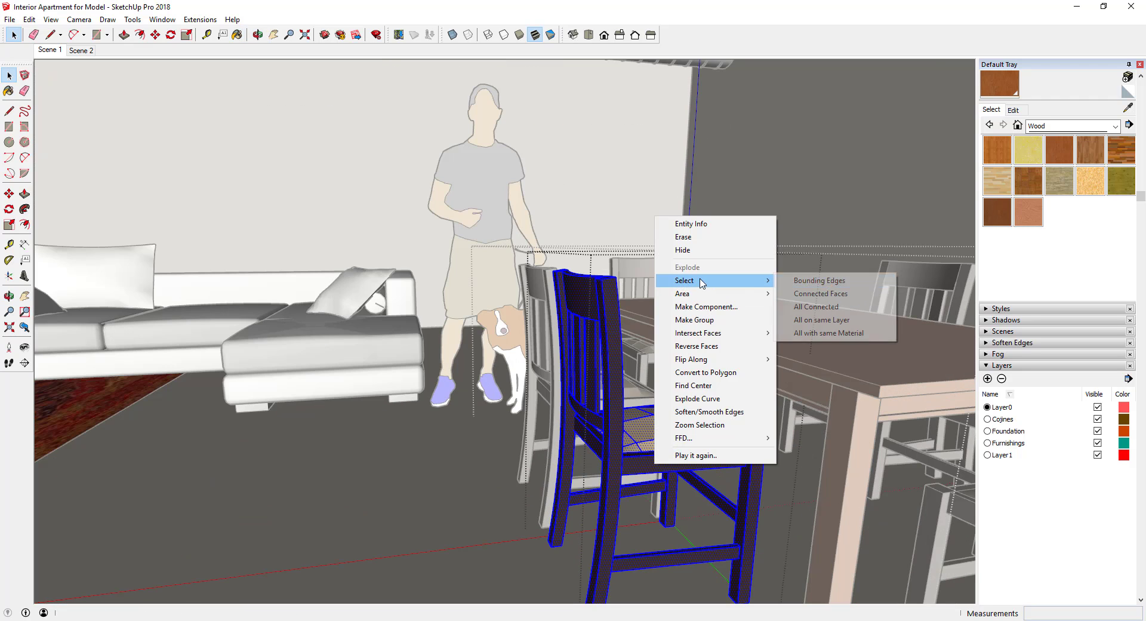
{"action": "left_click", "coordinate": [818, 332]}
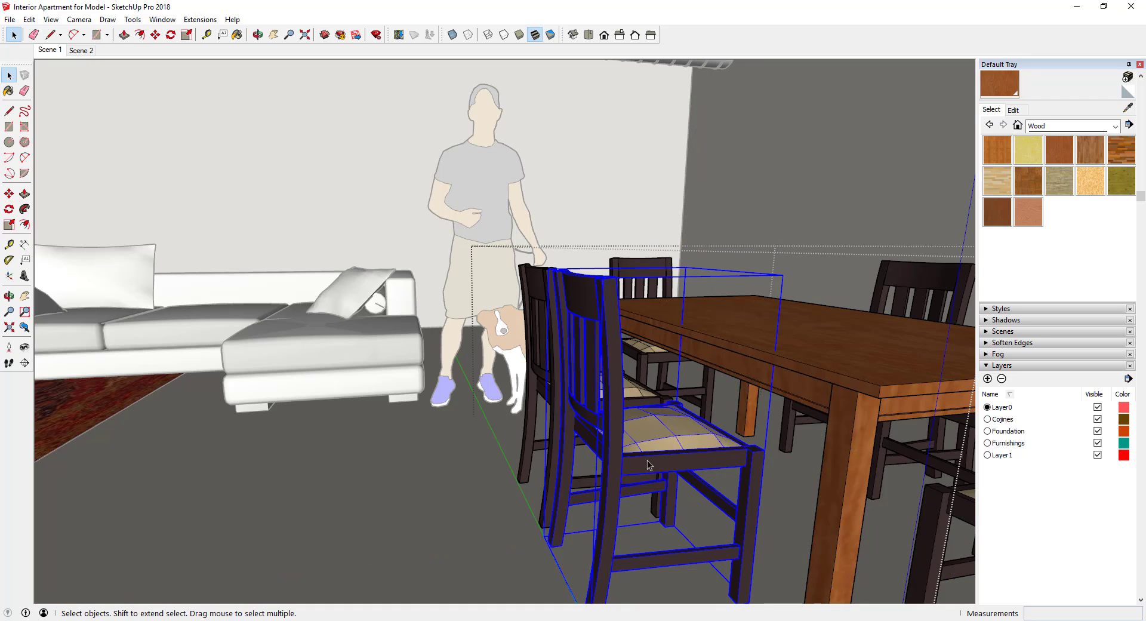
Step: Paint the dining chairs with the darker brown wood material and set its texture size to 1' by 1'
{"action": "left_click", "coordinate": [1005, 218]}
{"action": "left_click", "coordinate": [607, 459]}
{"action": "left_click", "coordinate": [1013, 109]}
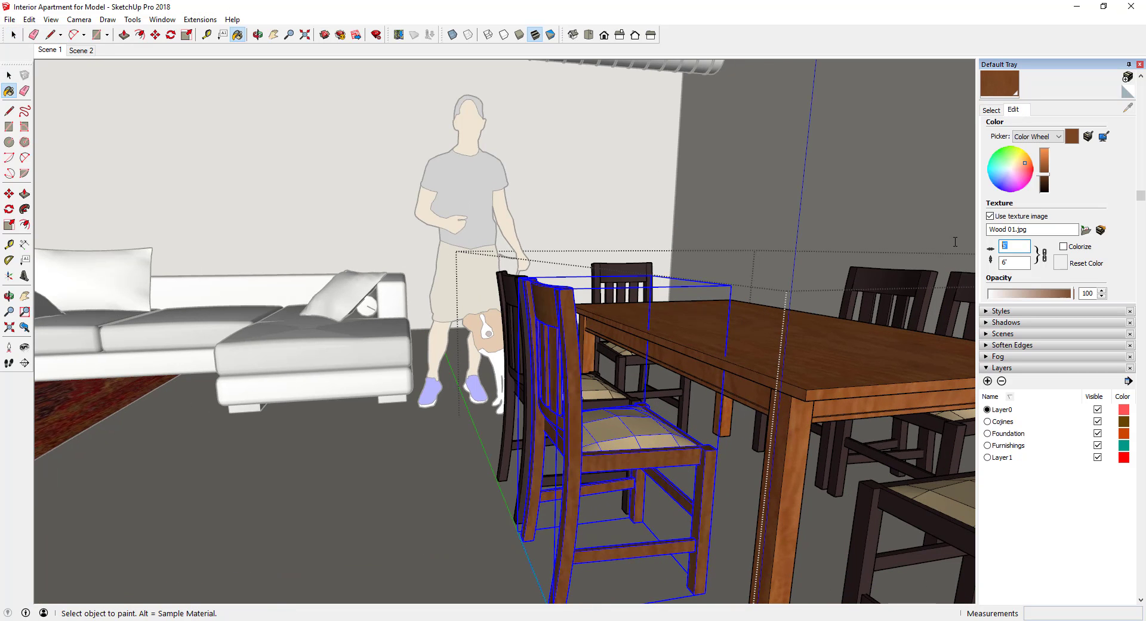
{"action": "scroll", "coordinate": [617, 259], "scroll_direction": "down", "scroll_amount": 4}
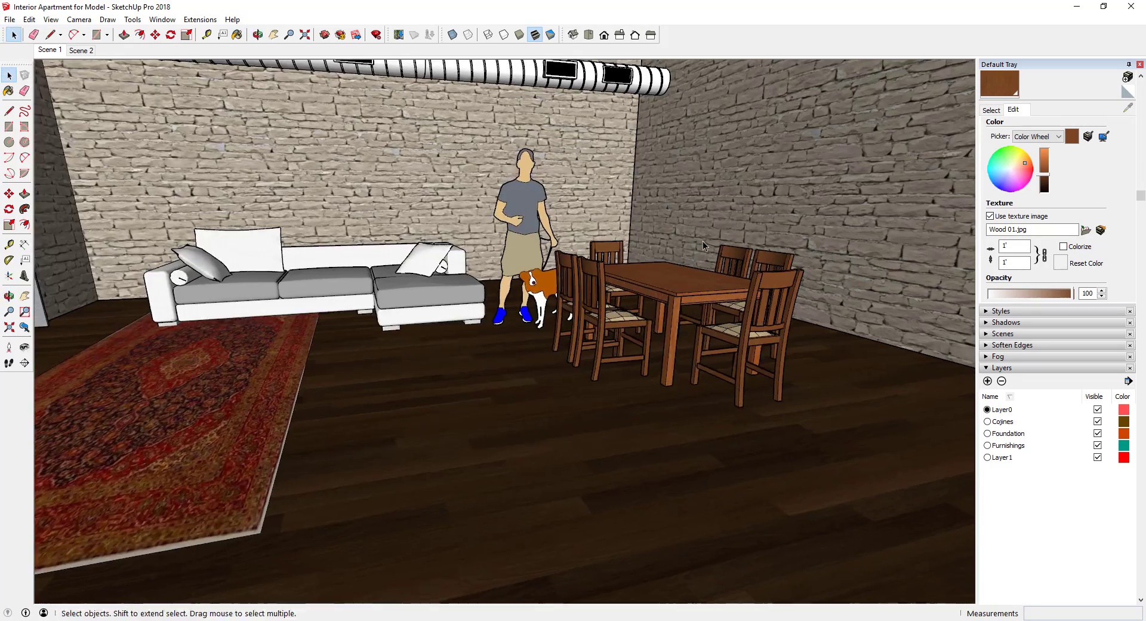
Step: Search the 3D Warehouse for "light suspended" and browse the resulting fixtures
{"action": "left_click", "coordinate": [10, 19]}
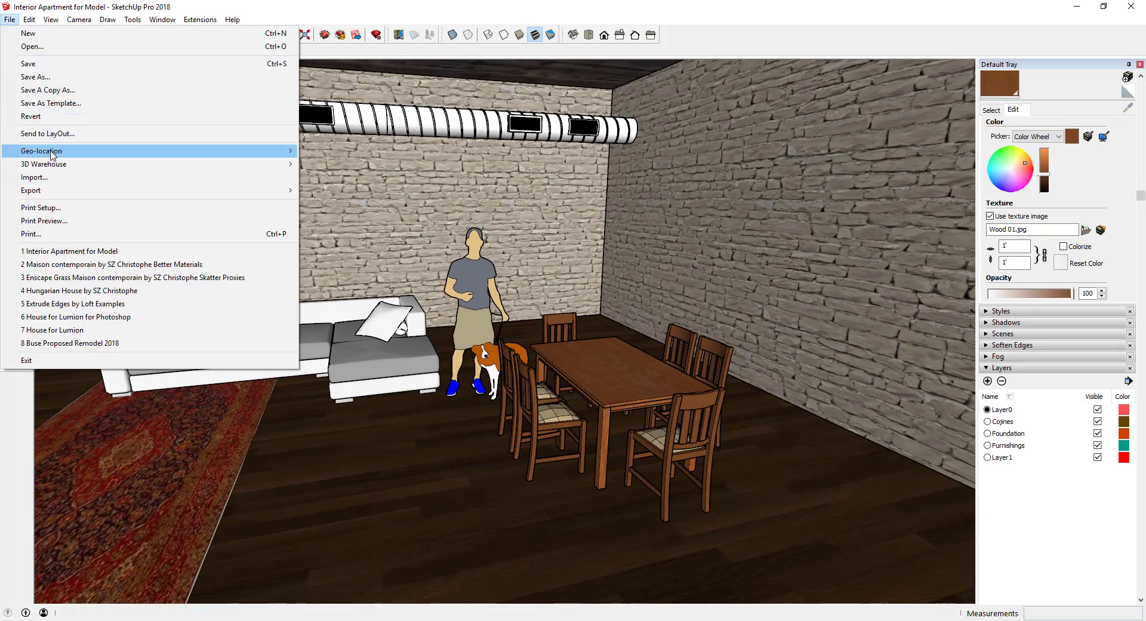
{"action": "left_click", "coordinate": [334, 151]}
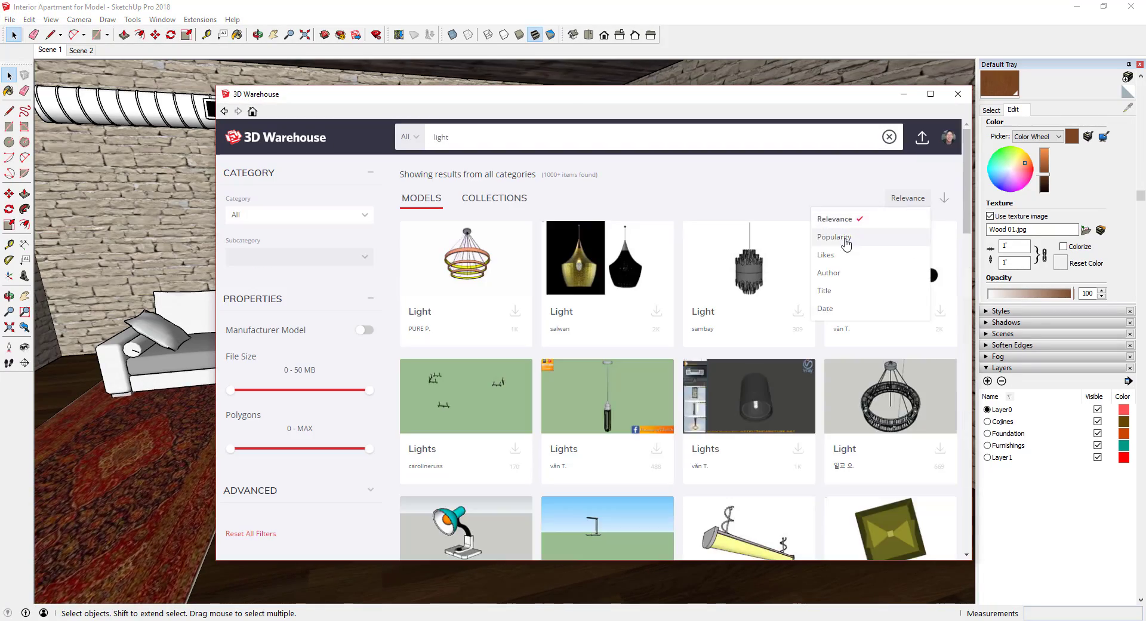
{"action": "type", "text": "suspended"}
{"action": "key", "text": "Return"}
{"action": "scroll", "coordinate": [597, 365], "scroll_direction": "down", "scroll_amount": 10}
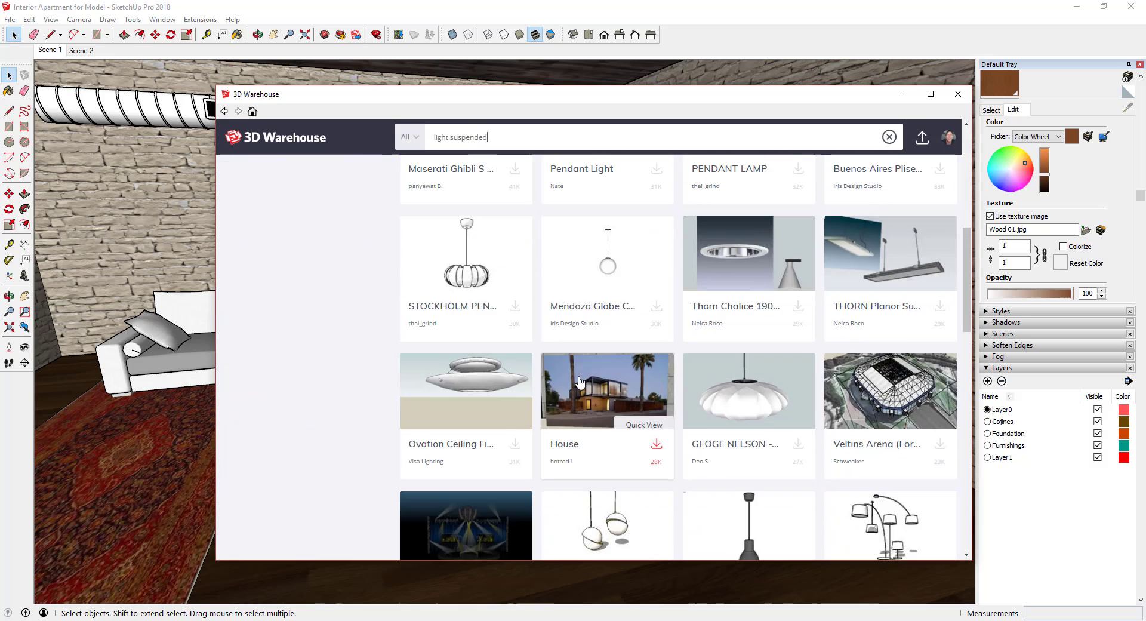
{"action": "scroll", "coordinate": [606, 355], "scroll_direction": "down", "scroll_amount": 5}
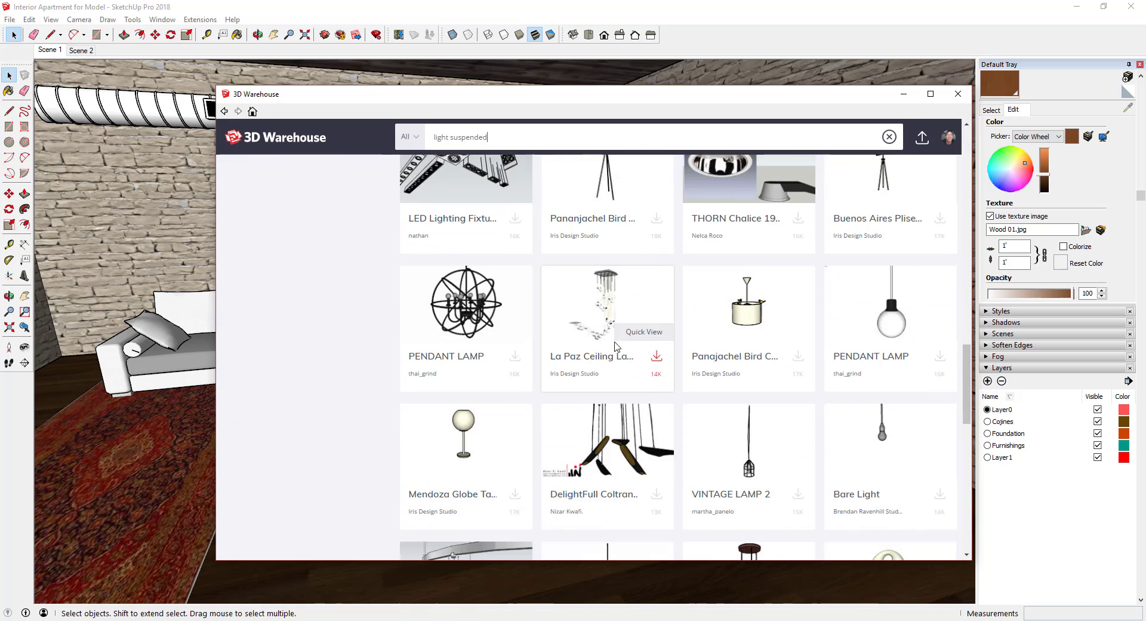
Step: Examine the Bare Light model, then return to the results and look through the remaining suspended lights
{"action": "left_click", "coordinate": [884, 443]}
{"action": "scroll", "coordinate": [563, 521], "scroll_direction": "down", "scroll_amount": 3}
{"action": "left_click", "coordinate": [224, 111]}
{"action": "scroll", "coordinate": [611, 386], "scroll_direction": "down", "scroll_amount": 2}
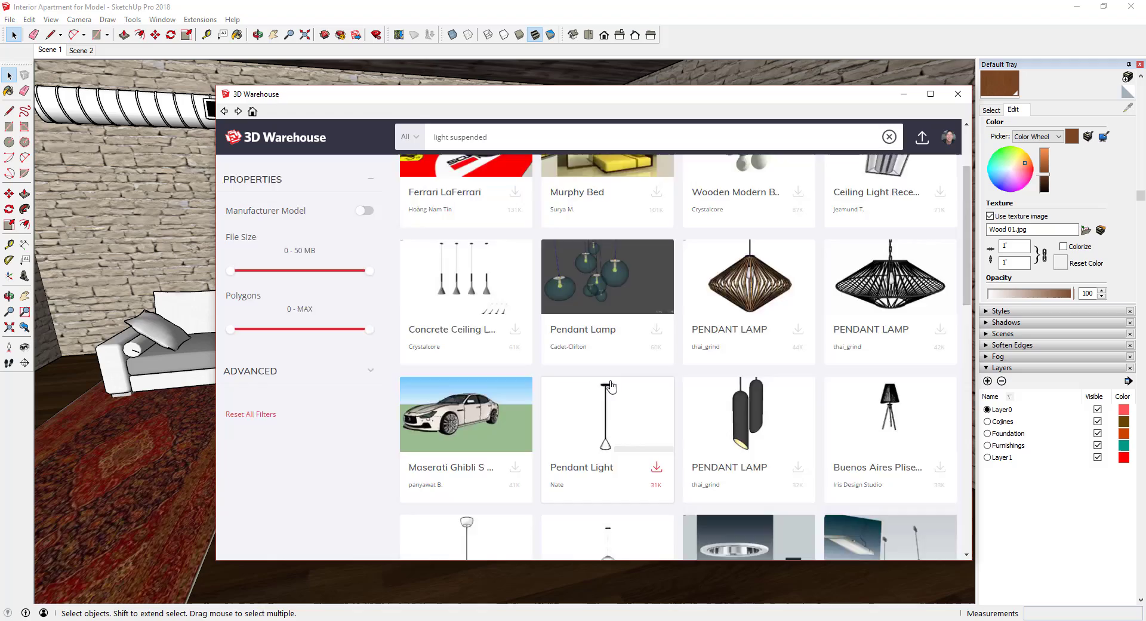
{"action": "scroll", "coordinate": [610, 387], "scroll_direction": "down", "scroll_amount": 15}
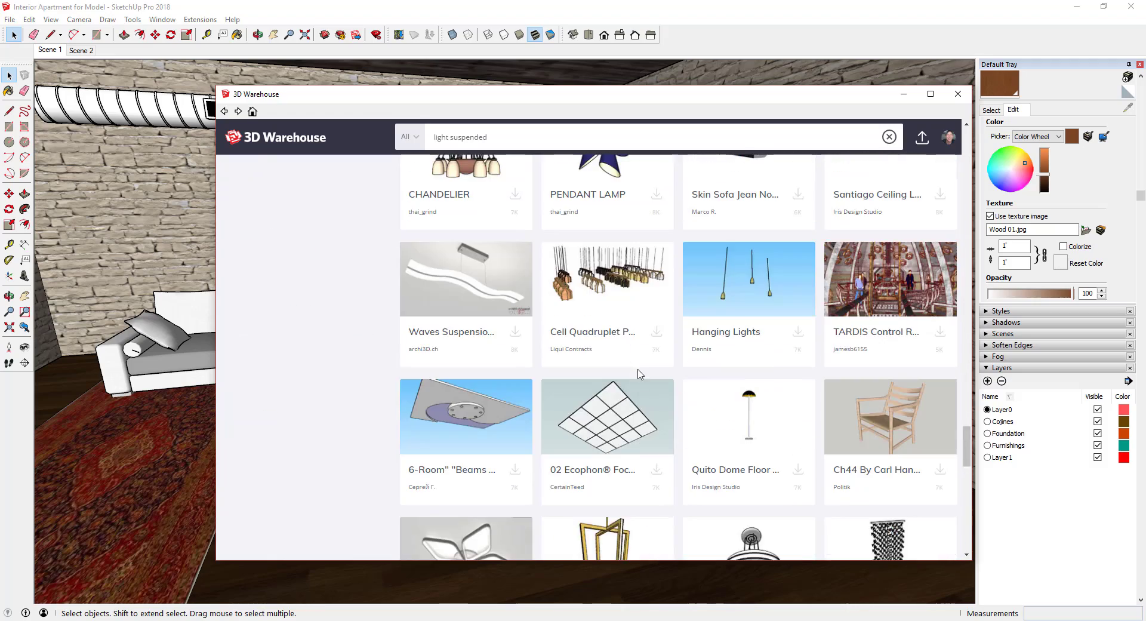
{"action": "scroll", "coordinate": [639, 374], "scroll_direction": "down", "scroll_amount": 5}
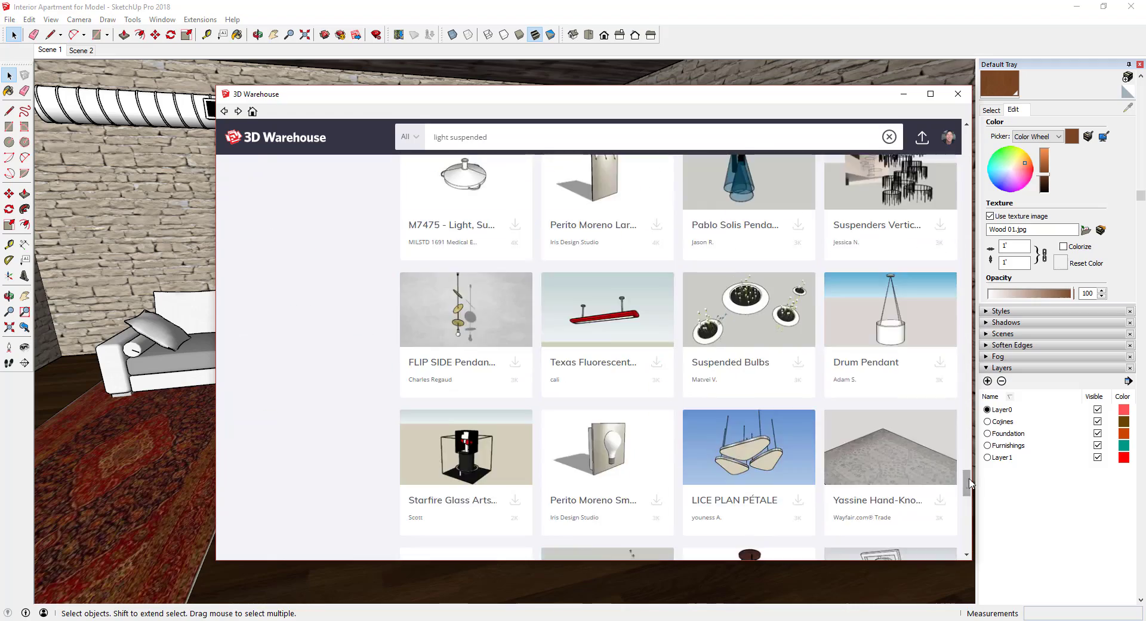
Step: Search for "hanging light", open the small hanging lamp model, and browse its Lighting category for alternatives
{"action": "type", "text": "ging light"}
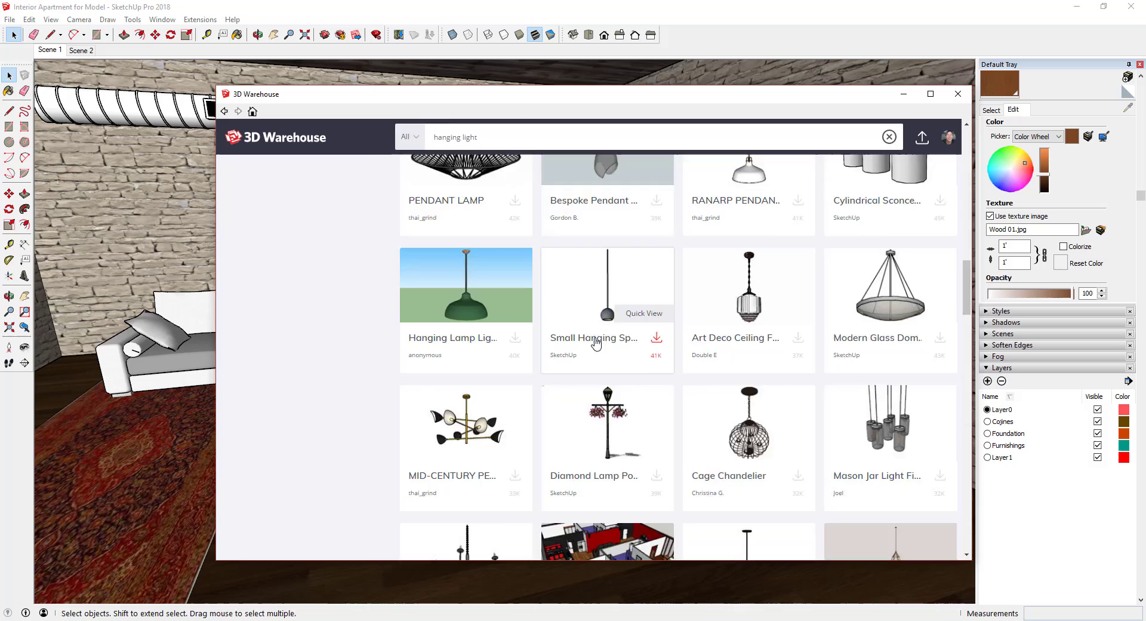
{"action": "left_click", "coordinate": [595, 341]}
{"action": "scroll", "coordinate": [325, 358], "scroll_direction": "down", "scroll_amount": 2}
{"action": "left_click", "coordinate": [325, 368]}
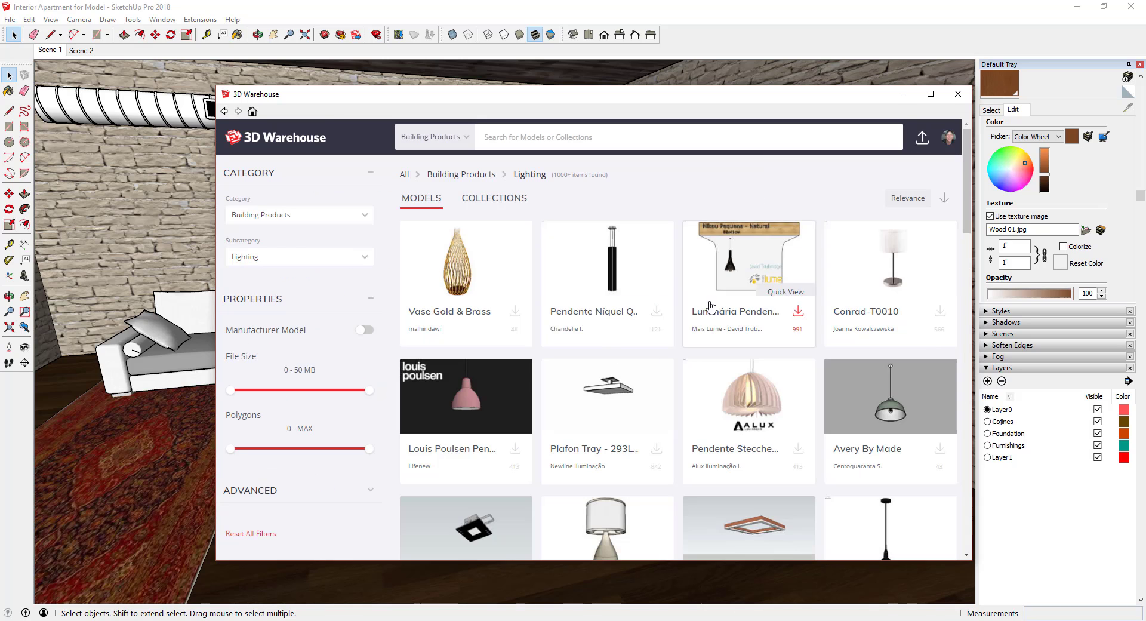
{"action": "scroll", "coordinate": [597, 358], "scroll_direction": "down", "scroll_amount": 10}
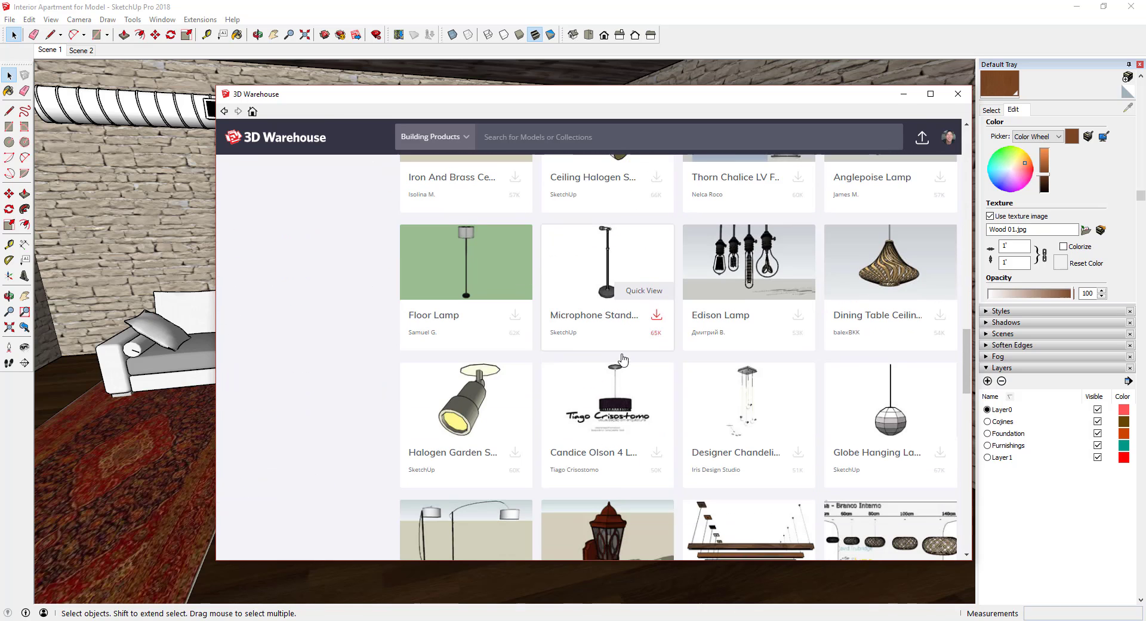
Step: Load the Edison Lamp model from the 3D Warehouse and place it at the dining table
{"action": "left_click", "coordinate": [749, 263]}
{"action": "left_click", "coordinate": [709, 522]}
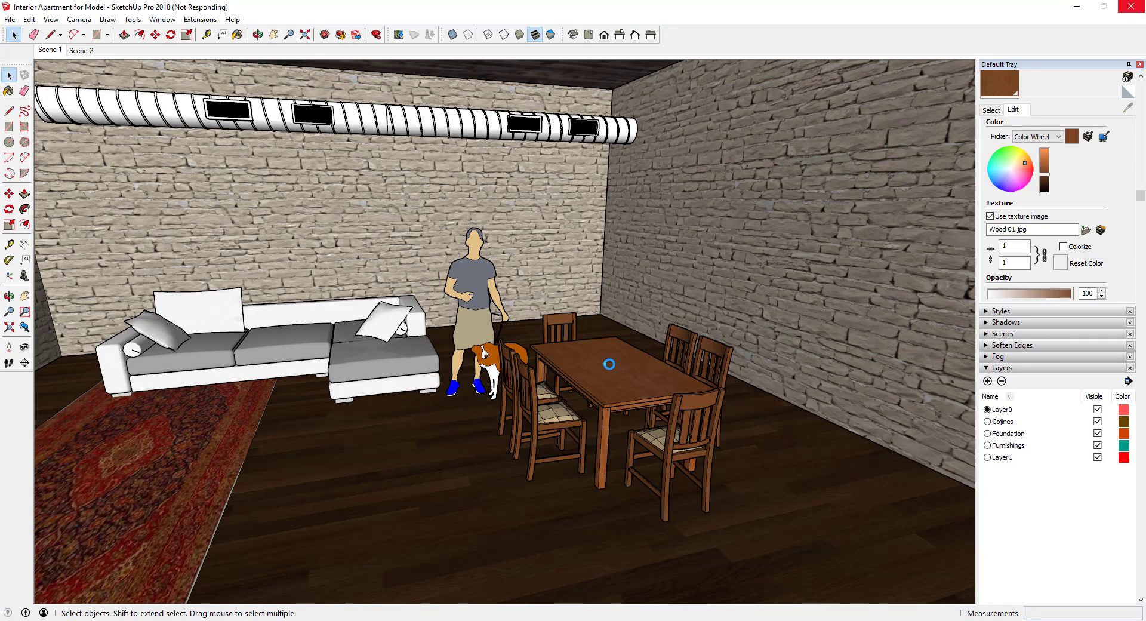
{"action": "key", "text": "space"}
Step: Explode the Edison lamp set into separate pendants and erase the extra ones, keeping a single pendant
{"action": "right_click", "coordinate": [626, 360]}
{"action": "left_click", "coordinate": [662, 145]}
{"action": "scroll", "coordinate": [621, 364], "scroll_direction": "up", "scroll_amount": 5}
{"action": "left_click", "coordinate": [596, 373]}
{"action": "key", "text": "e"}
{"action": "left_click", "coordinate": [556, 360]}
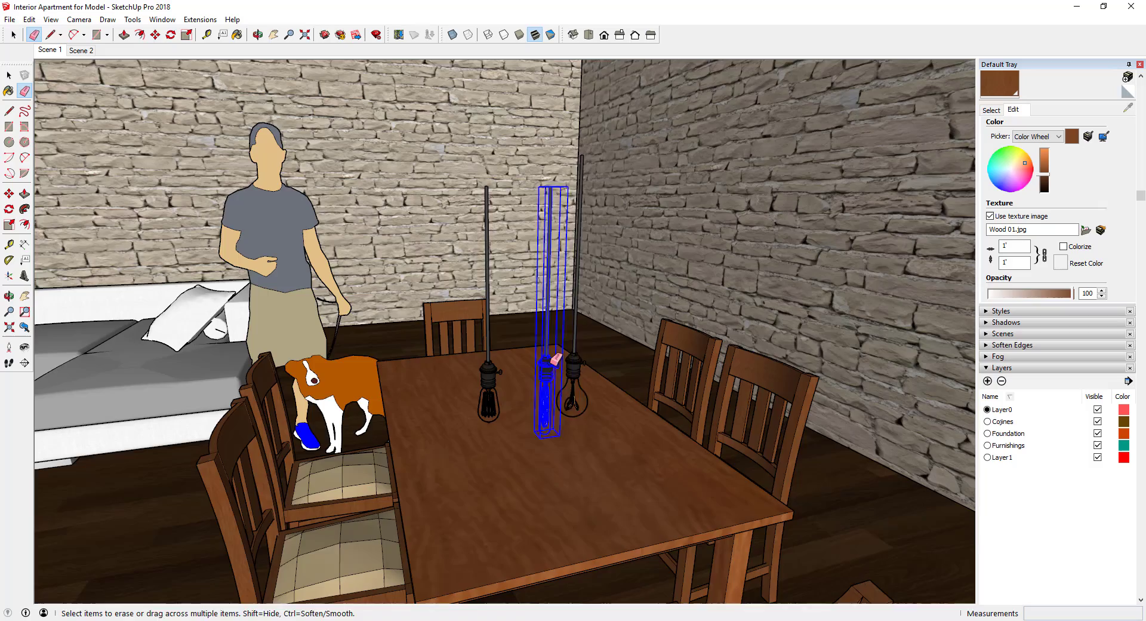
Step: Move the remaining pendant lamp along the axes so that it hangs above the dining table
{"action": "mouse_move", "coordinate": [556, 360]}
{"action": "middle_mouse_down"}
{"action": "mouse_move", "coordinate": [526, 364]}
{"action": "mouse_move", "coordinate": [507, 416]}
{"action": "middle_mouse_up"}
{"action": "key", "text": "m"}
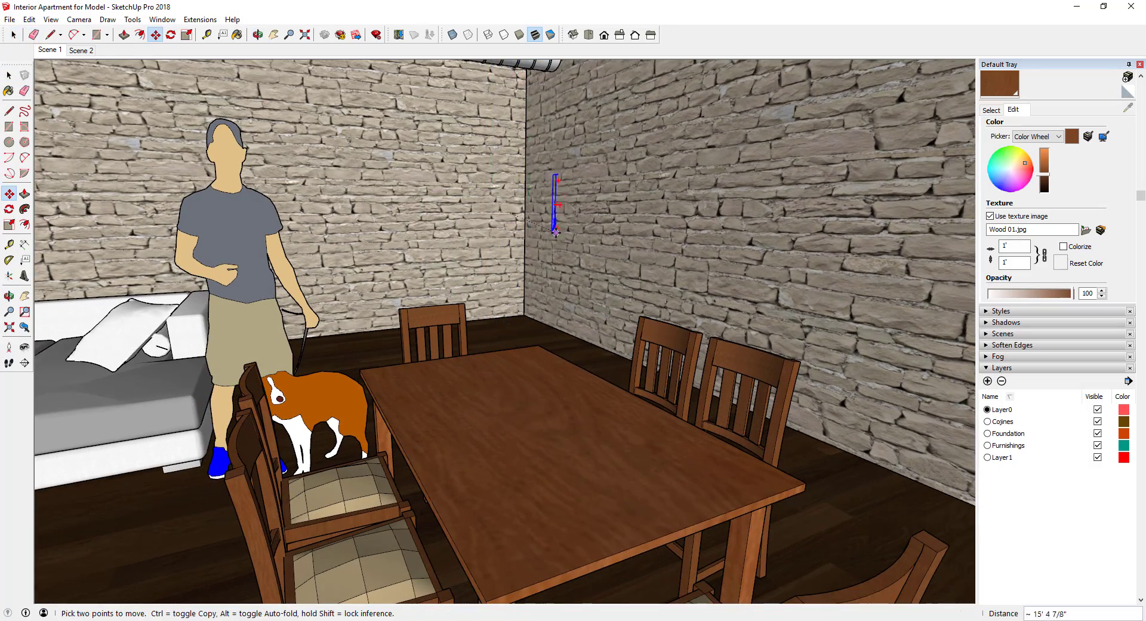
{"action": "middle_click_drag", "start_coordinate": [555, 233], "coordinate": [603, 245]}
{"action": "key", "text": "Left"}
{"action": "left_click", "coordinate": [816, 566]}
{"action": "middle_click_drag", "start_coordinate": [816, 566], "coordinate": [749, 555]}
{"action": "left_click", "coordinate": [673, 253]}
{"action": "key", "text": "Right"}
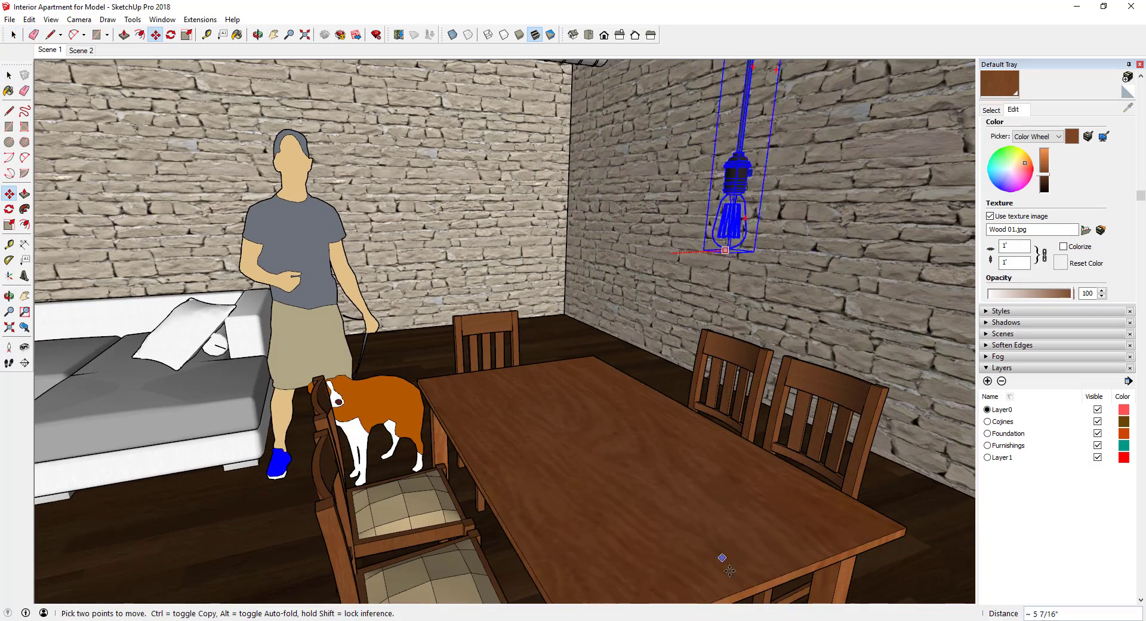
{"action": "scroll", "coordinate": [712, 371], "scroll_direction": "down", "scroll_amount": 3}
{"action": "middle_click_drag", "start_coordinate": [711, 371], "coordinate": [709, 412]}
Step: Open the pendant's nested cord group and stretch the cord's upper end up to the ceiling
{"action": "key", "text": "space"}
{"action": "scroll", "coordinate": [1038, 478], "scroll_direction": "down", "scroll_amount": 5}
{"action": "left_click", "coordinate": [1027, 492]}
{"action": "left_click", "coordinate": [1034, 481]}
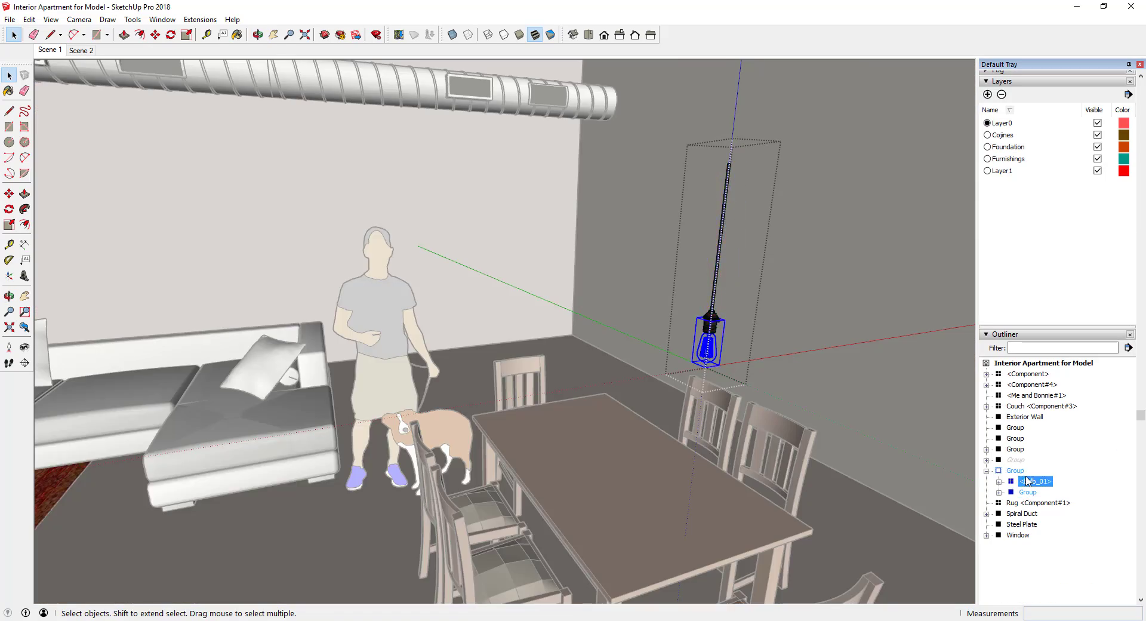
{"action": "left_click", "coordinate": [1015, 470]}
{"action": "double_click", "coordinate": [712, 319]}
{"action": "double_click", "coordinate": [712, 318]}
{"action": "middle_click_drag", "start_coordinate": [737, 152], "coordinate": [734, 292]}
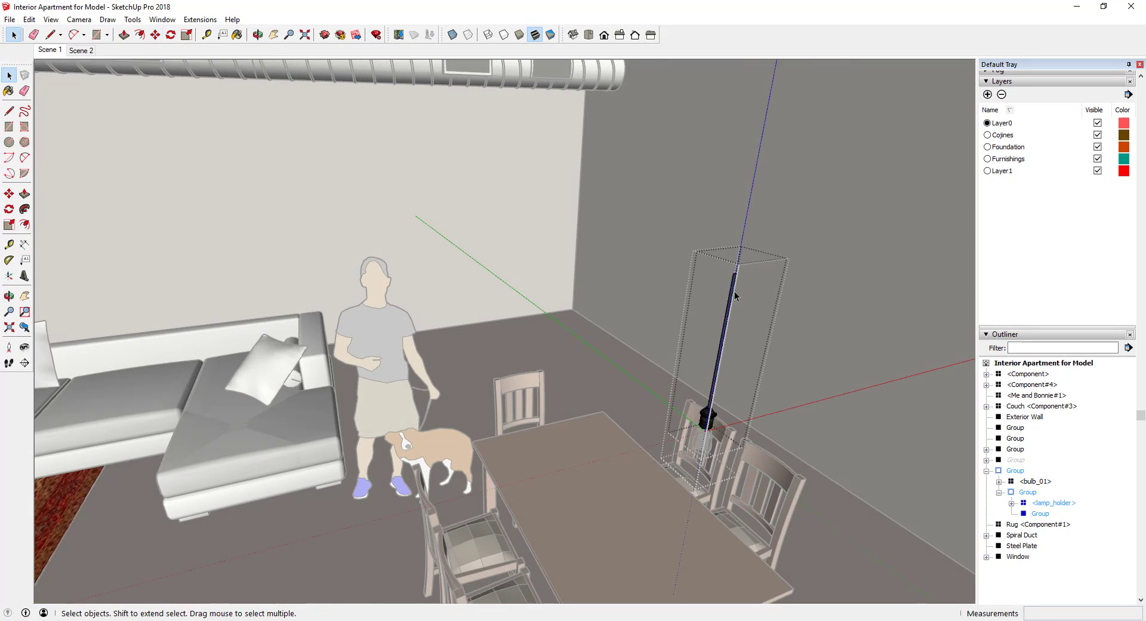
{"action": "key", "text": "m"}
{"action": "left_click", "coordinate": [749, 228]}
{"action": "middle_click_drag", "start_coordinate": [600, 154], "coordinate": [633, 286]}
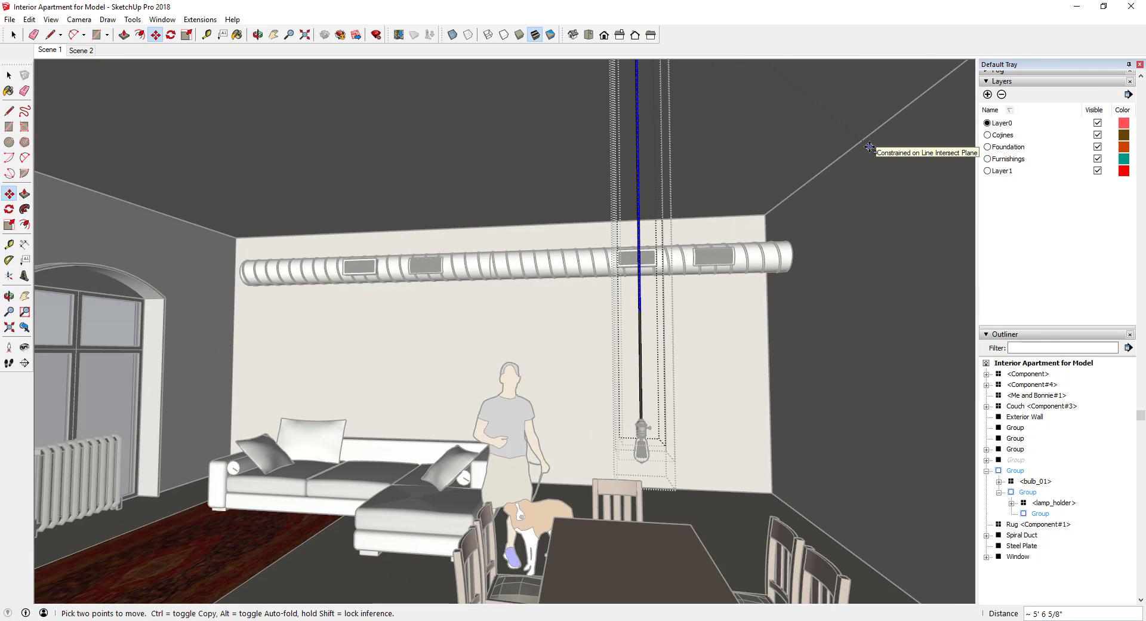
{"action": "left_click", "coordinate": [713, 454]}
Step: Copy the pendant lamp to a second position above the dining table
{"action": "left_click", "coordinate": [642, 453]}
{"action": "key", "text": "m"}
{"action": "left_click", "coordinate": [642, 454]}
{"action": "middle_click_drag", "start_coordinate": [643, 381], "coordinate": [863, 394]}
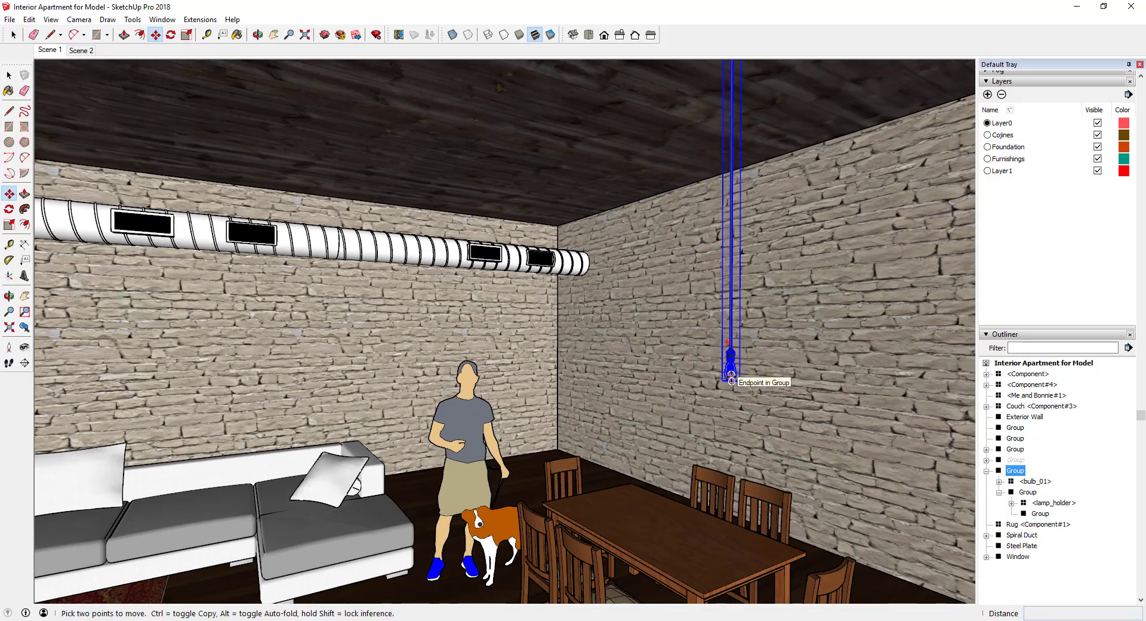
{"action": "left_click", "coordinate": [571, 515]}
{"action": "key", "text": "space"}
{"action": "middle_click_drag", "start_coordinate": [572, 516], "coordinate": [501, 429]}
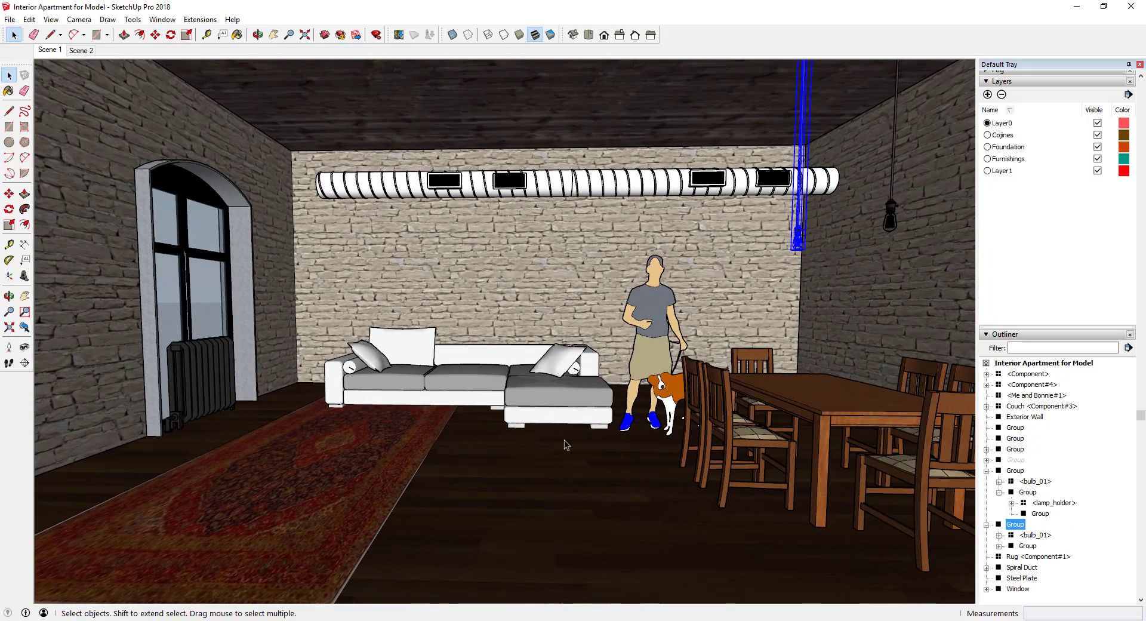
Step: Add a layer named Lights and group the two pendant lamps together
{"action": "type", "text": "Lights"}
{"action": "key", "text": "Return"}
{"action": "right_click", "coordinate": [892, 184]}
{"action": "left_click", "coordinate": [931, 302]}
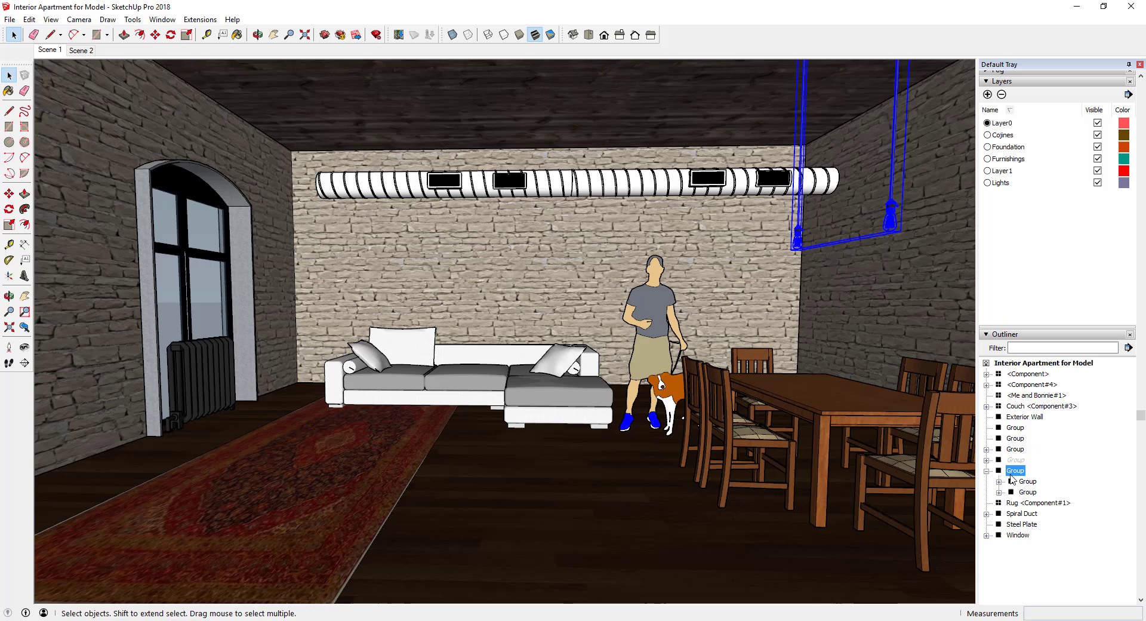
Step: Search the 3D Warehouse for "floor lamp" and browse the results
{"action": "left_click", "coordinate": [9, 19]}
{"action": "mouse_move", "coordinate": [53, 148]}
{"action": "left_click", "coordinate": [335, 149]}
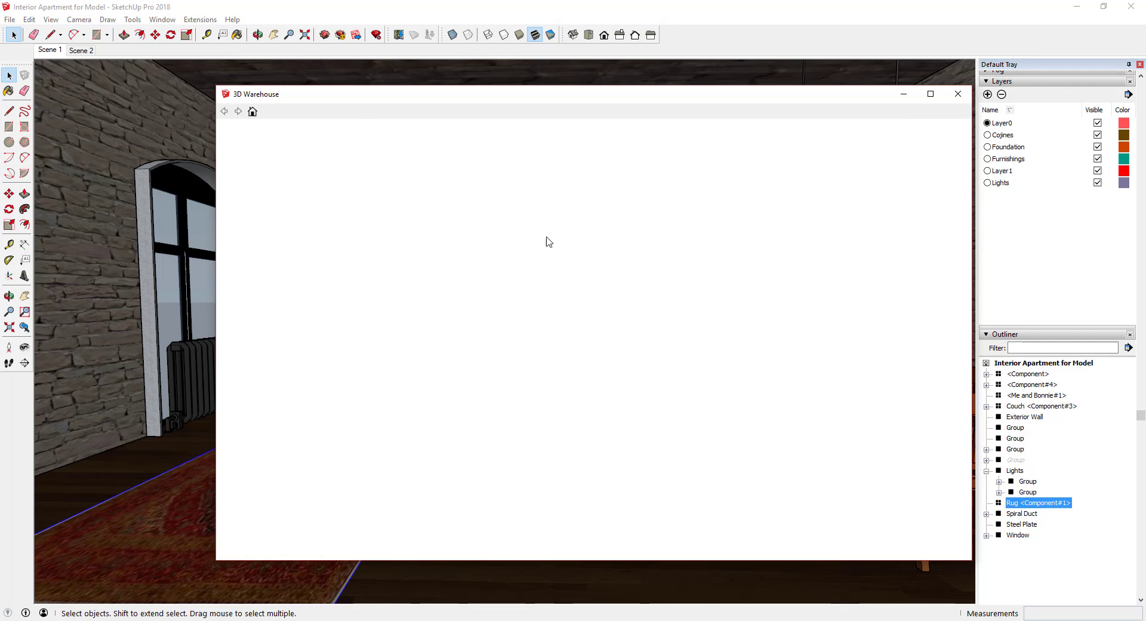
{"action": "scroll", "coordinate": [633, 376], "scroll_direction": "down", "scroll_amount": 5}
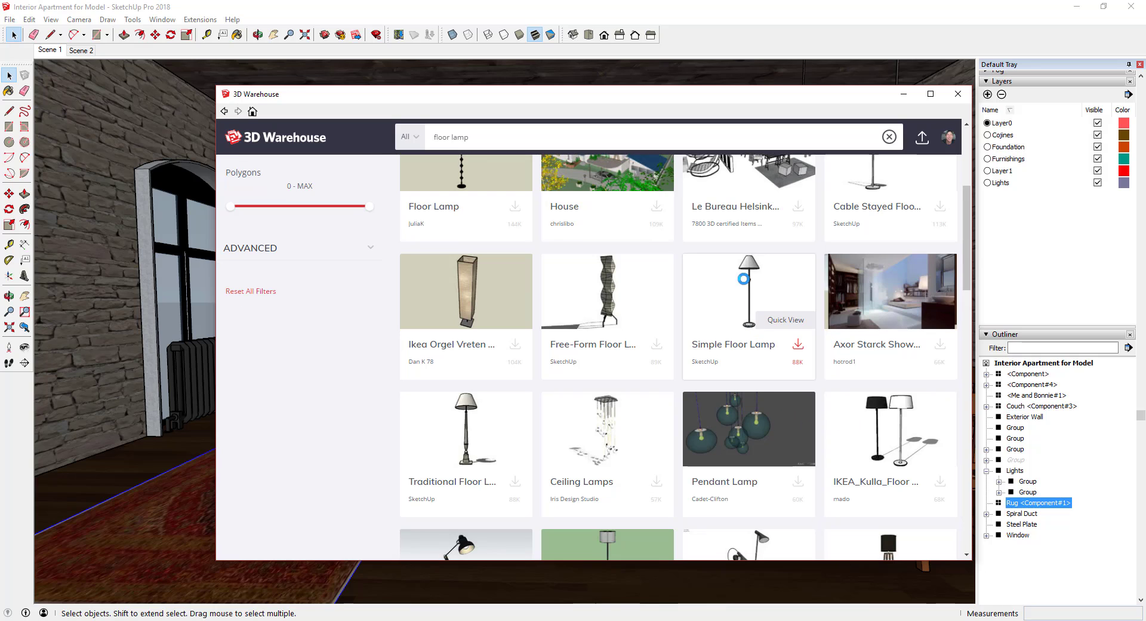
{"action": "scroll", "coordinate": [749, 279], "scroll_direction": "down", "scroll_amount": 4}
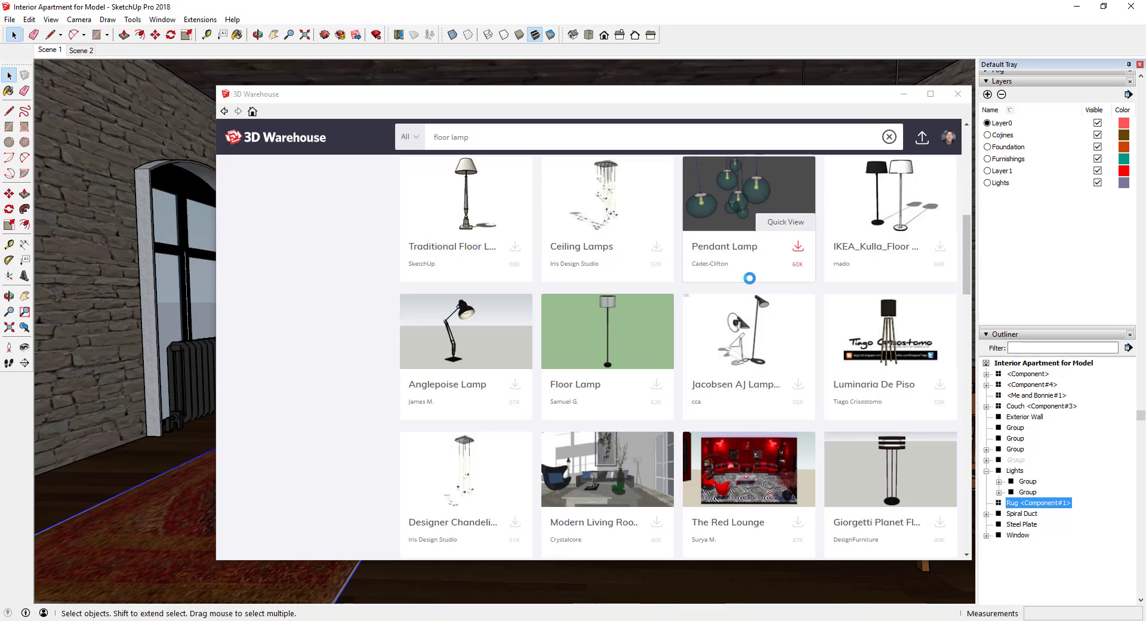
{"action": "scroll", "coordinate": [750, 286], "scroll_direction": "up", "scroll_amount": 5}
Step: Try to load the Simple floor lamp from the search results
{"action": "left_click", "coordinate": [749, 354]}
{"action": "left_click", "coordinate": [718, 517]}
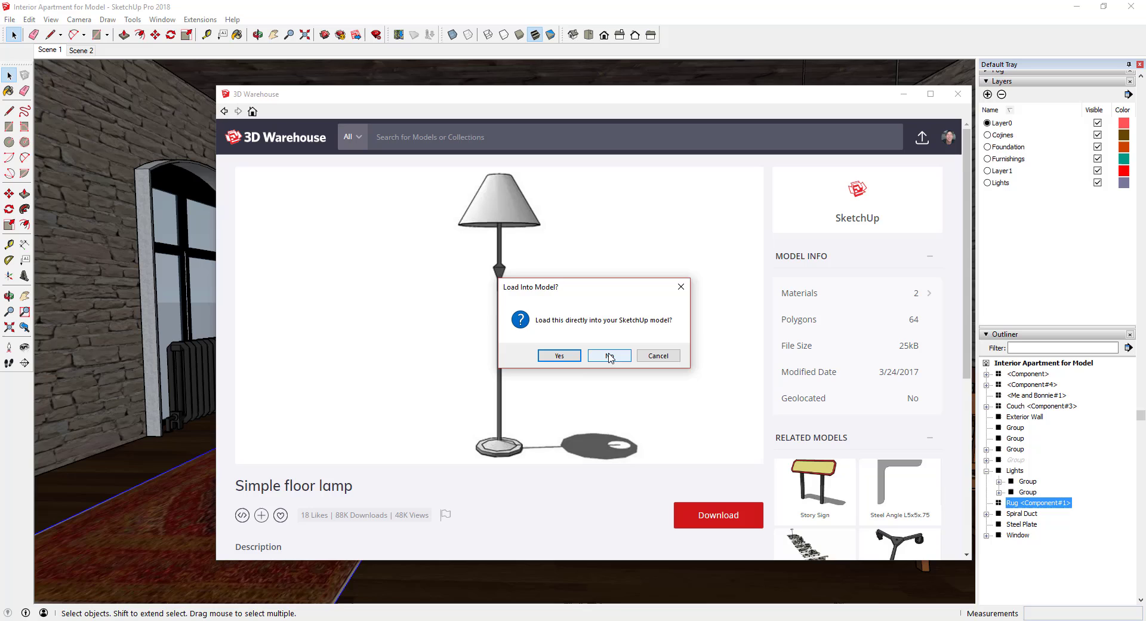
{"action": "left_click", "coordinate": [560, 356]}
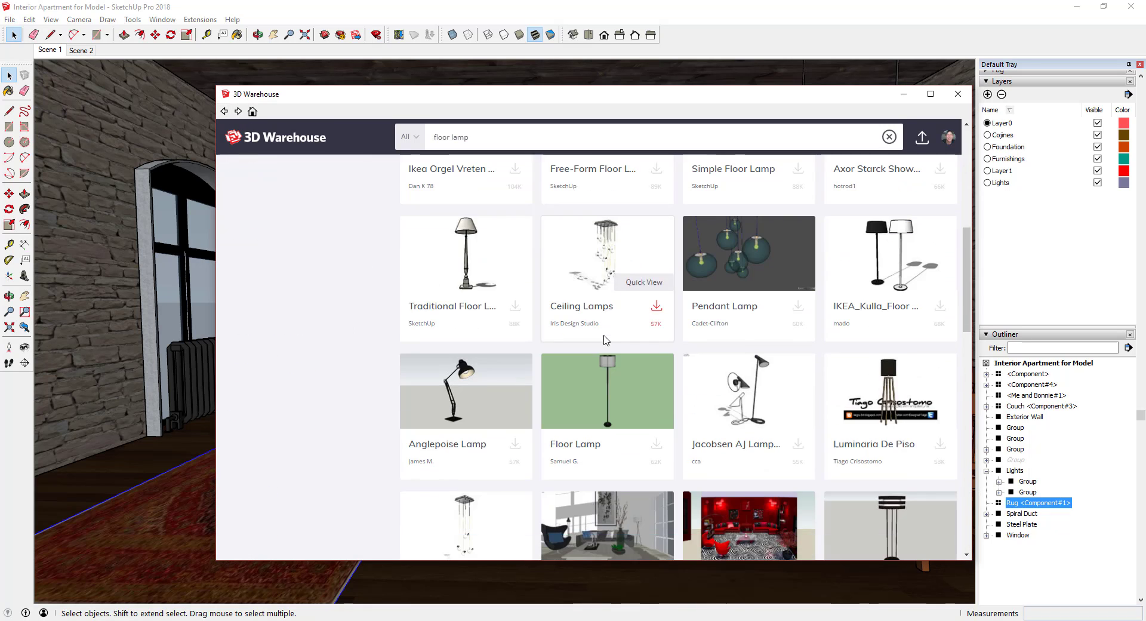
Step: Load the Tripod floor lamp from the floor lamp search results into the model
{"action": "scroll", "coordinate": [642, 292], "scroll_direction": "down", "scroll_amount": 2}
{"action": "scroll", "coordinate": [652, 333], "scroll_direction": "down", "scroll_amount": 8}
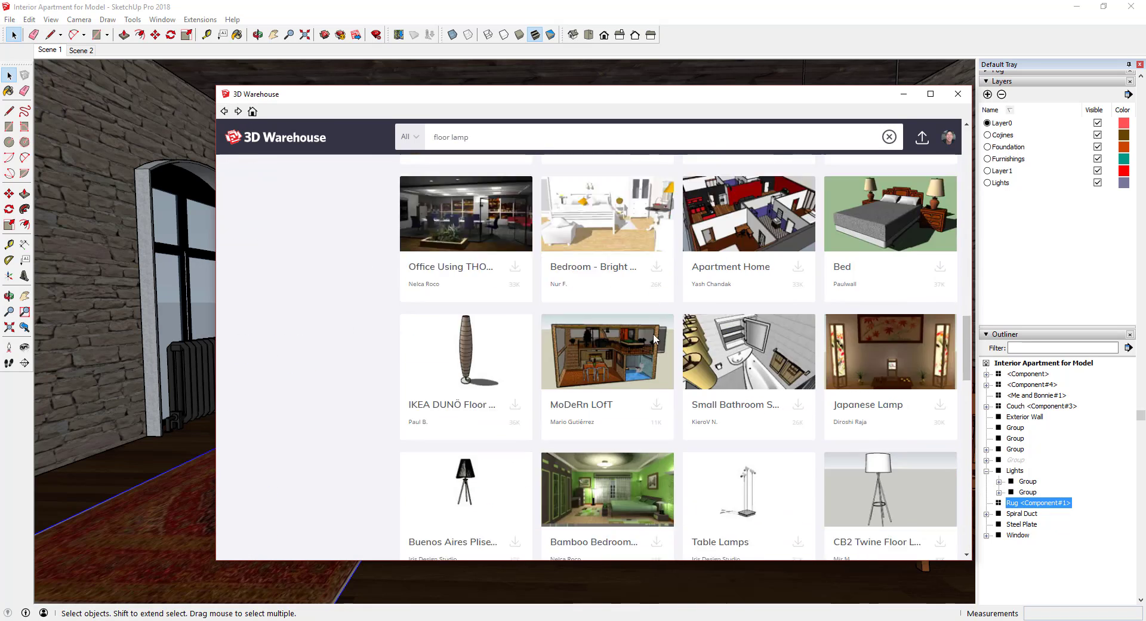
{"action": "scroll", "coordinate": [624, 353], "scroll_direction": "down", "scroll_amount": 10}
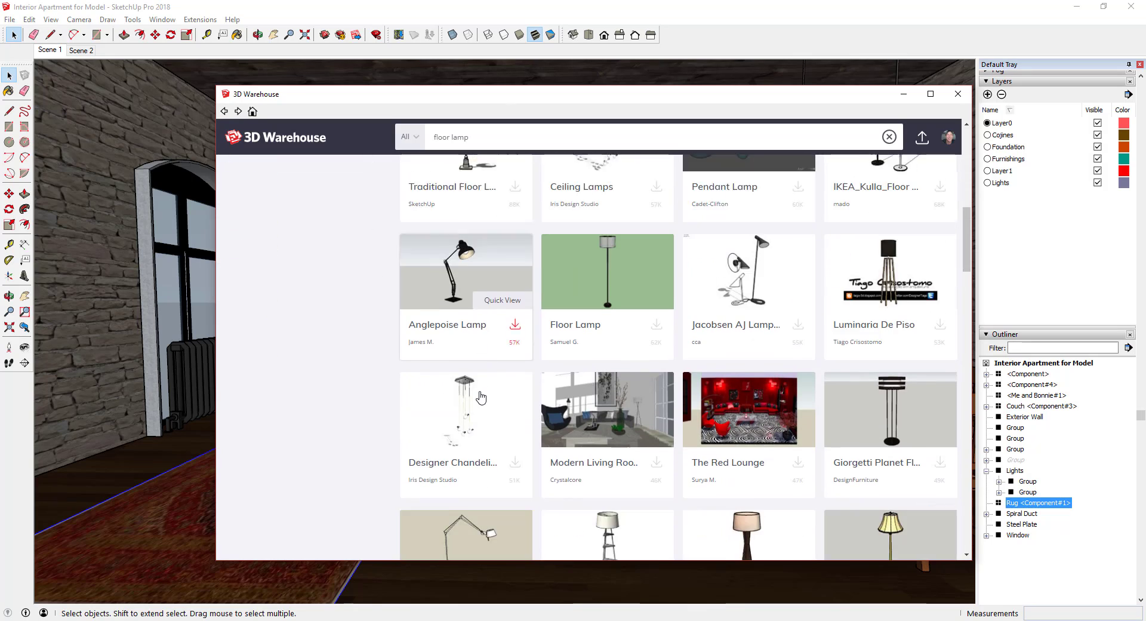
{"action": "scroll", "coordinate": [596, 430], "scroll_direction": "down", "scroll_amount": 3}
{"action": "left_click", "coordinate": [633, 469]}
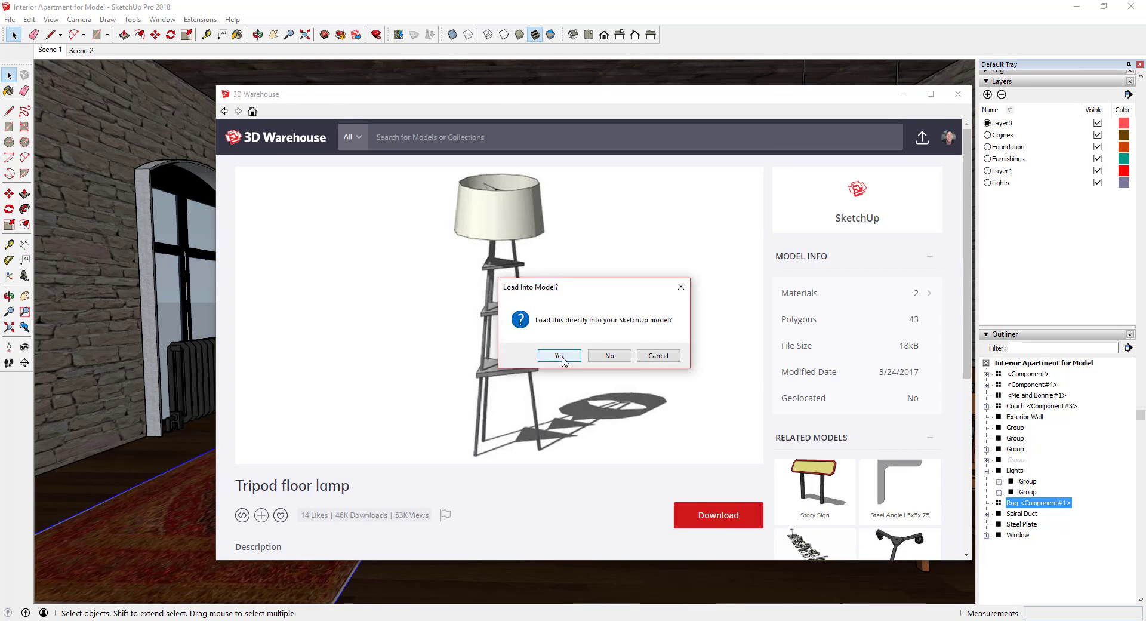
{"action": "left_click", "coordinate": [559, 355]}
Step: Place the tripod lamp beside the couch near the window and assign the Lights group to the Lights layer
{"action": "left_click", "coordinate": [288, 401]}
{"action": "left_click", "coordinate": [1015, 521]}
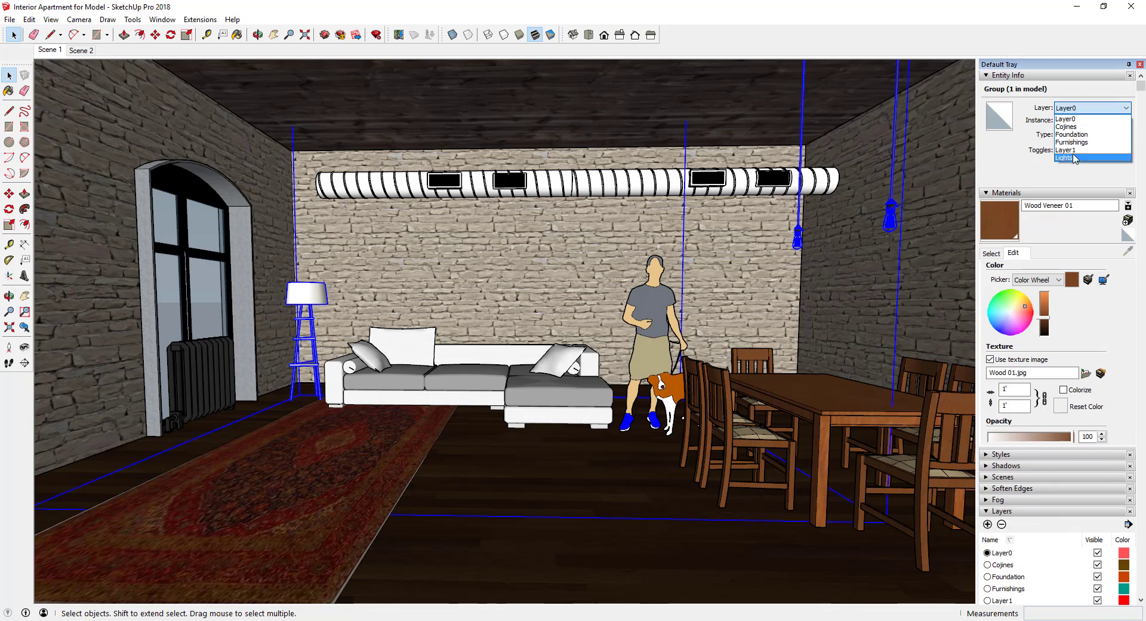
{"action": "left_click", "coordinate": [418, 376]}
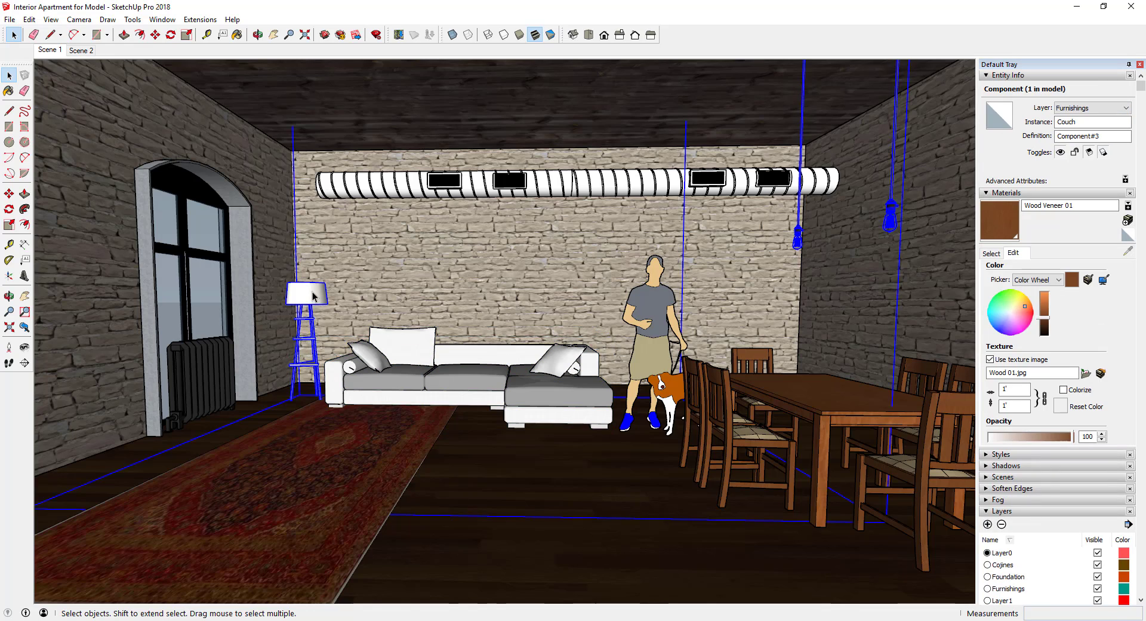
Step: Search the 3D Warehouse for "large potted plant" and sort the results by popularity
{"action": "left_click", "coordinate": [9, 19]}
{"action": "left_click", "coordinate": [59, 187]}
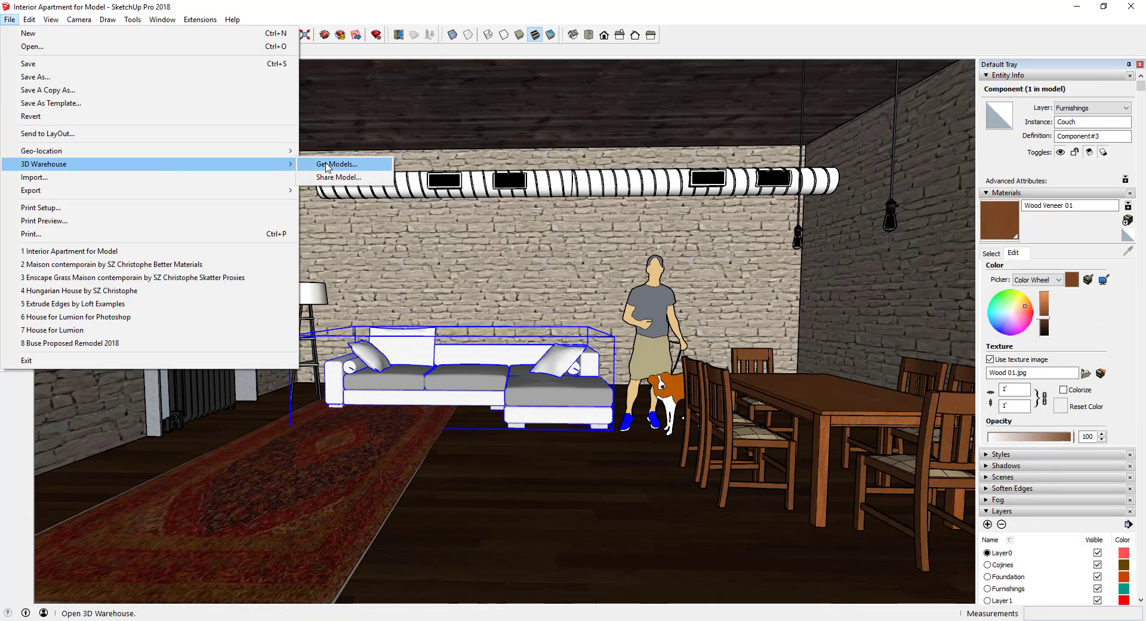
{"action": "left_click", "coordinate": [343, 161]}
{"action": "left_click", "coordinate": [452, 136]}
{"action": "type", "text": "plant"}
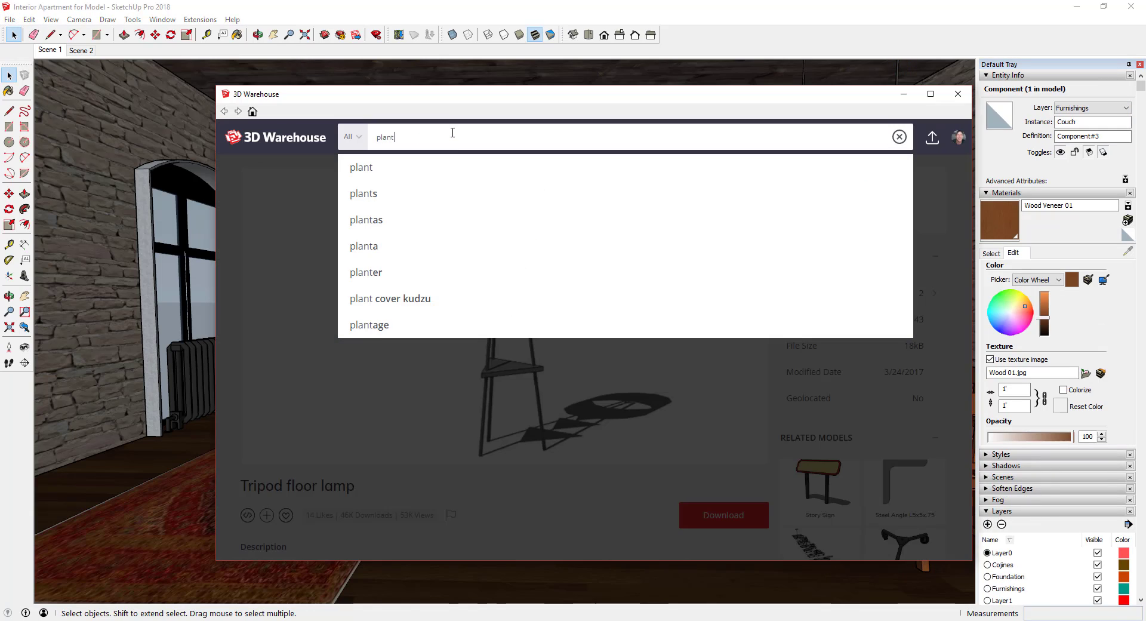
{"action": "type", "text": "large potted plant"}
{"action": "key", "text": "Return"}
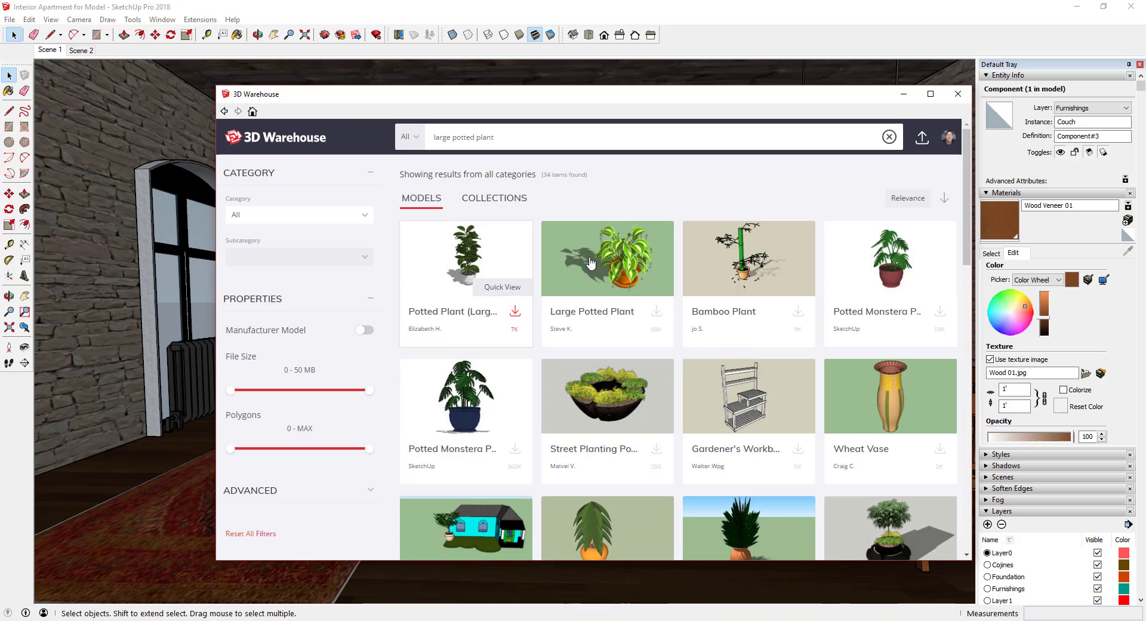
{"action": "left_click", "coordinate": [907, 198]}
{"action": "left_click", "coordinate": [877, 246]}
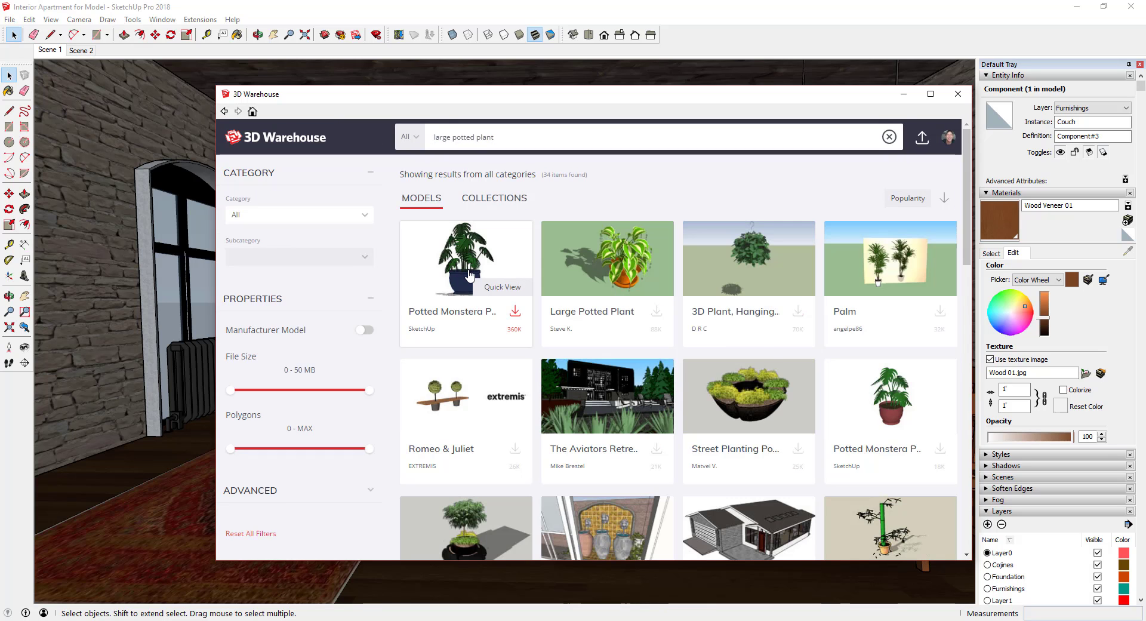
Step: Try placing the Potted monstera plant from the results on the floor beside the radiator
{"action": "left_click", "coordinate": [469, 275]}
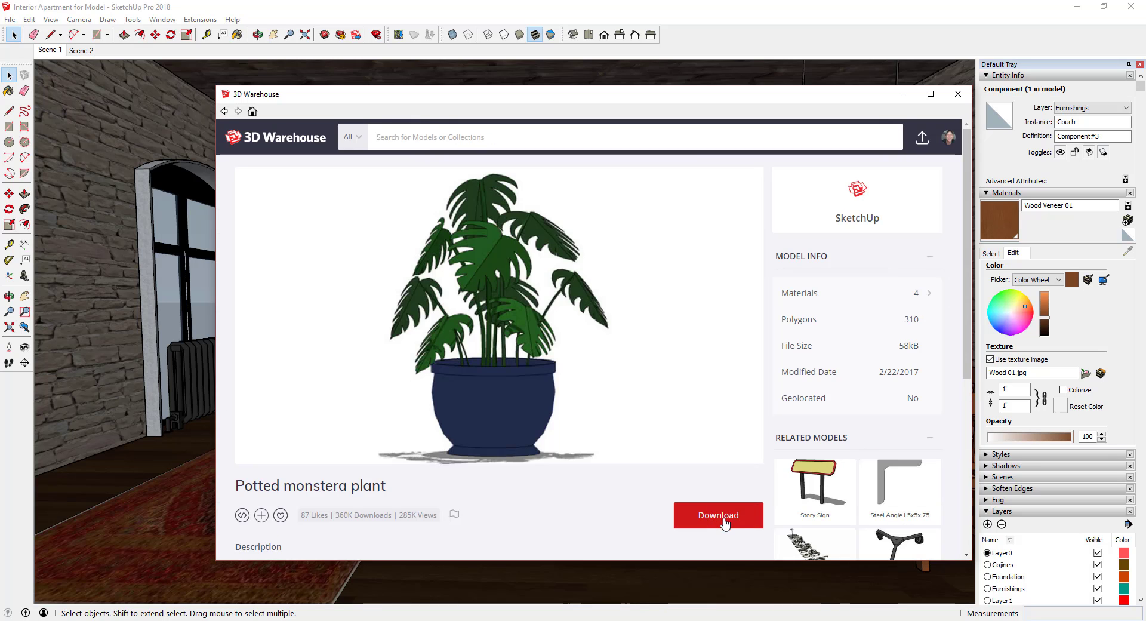
{"action": "left_click", "coordinate": [716, 514]}
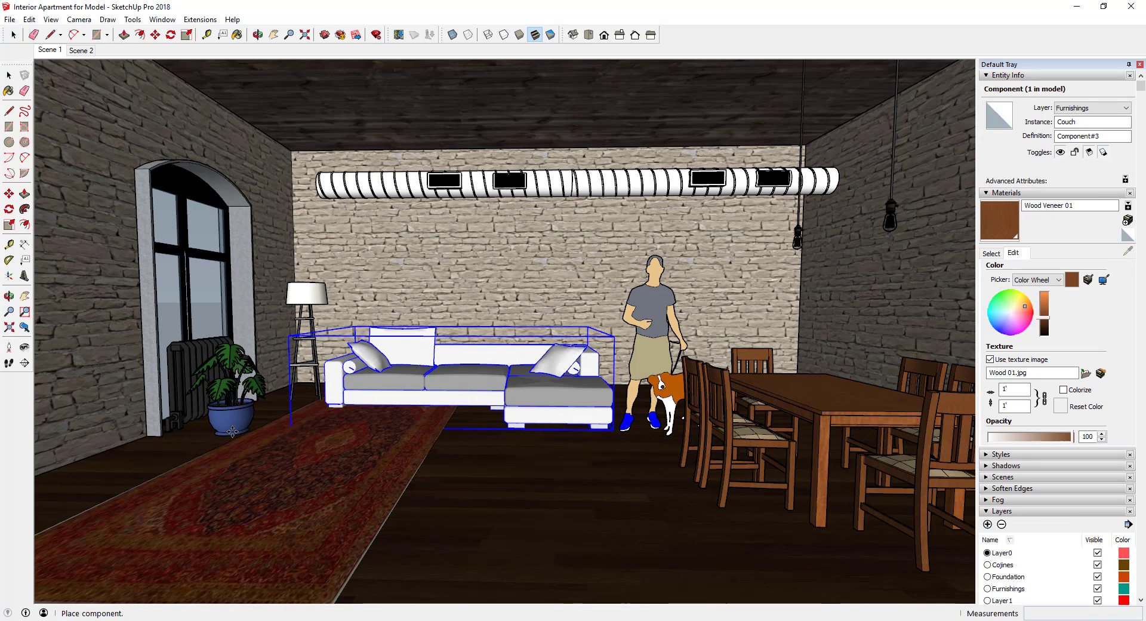
{"action": "left_click", "coordinate": [232, 431]}
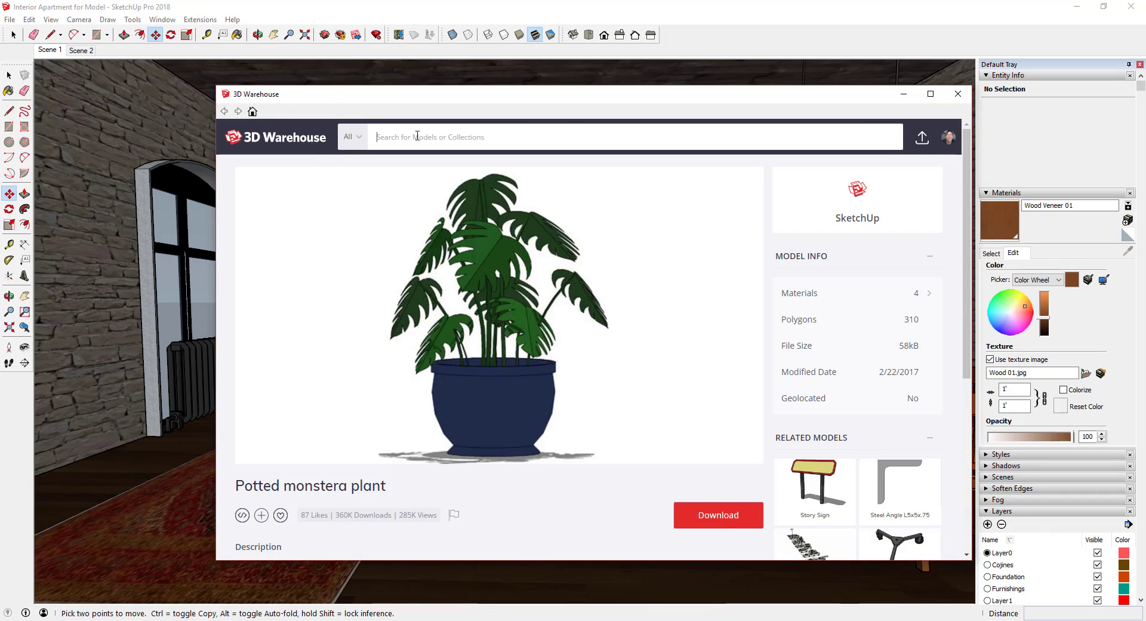
Step: Search the 3D Warehouse for "large potted plant" again and review the available plant models
{"action": "type", "text": "large pott"}
{"action": "type", "text": "ed plant"}
{"action": "key", "text": "Return"}
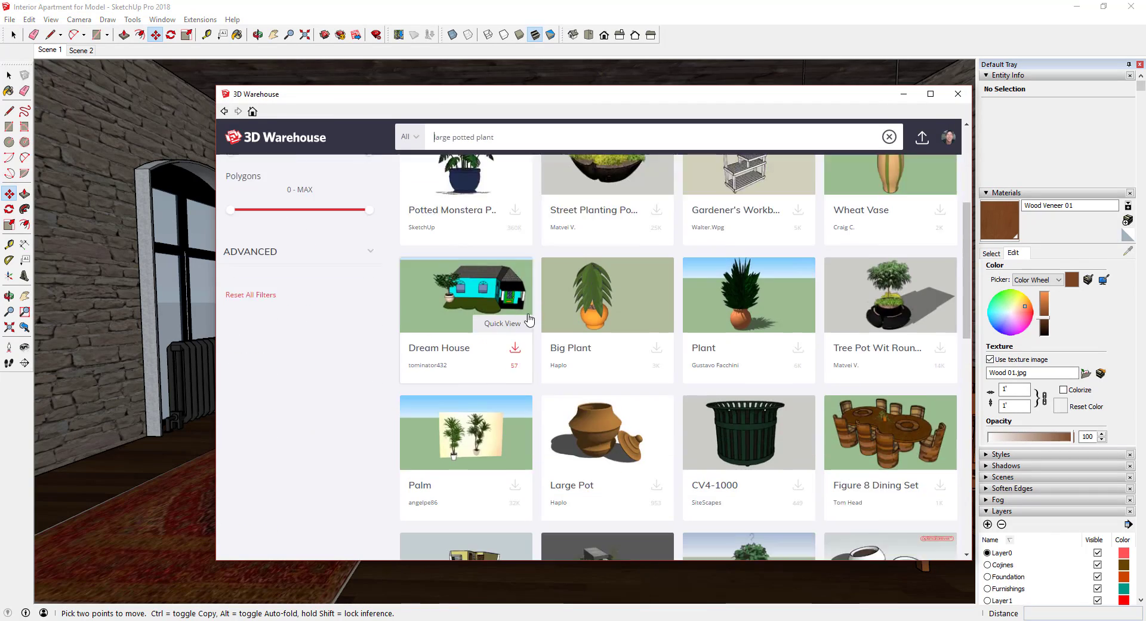
{"action": "scroll", "coordinate": [716, 376], "scroll_direction": "down", "scroll_amount": 5}
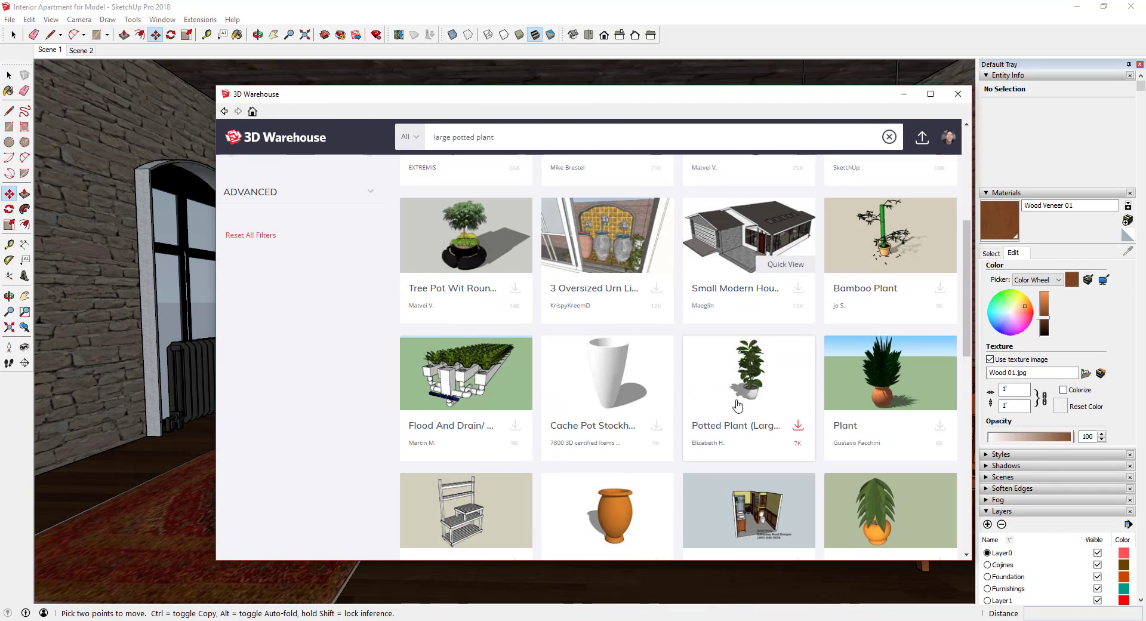
{"action": "left_click", "coordinate": [752, 373]}
{"action": "key", "text": "alt+Left"}
{"action": "scroll", "coordinate": [757, 365], "scroll_direction": "down", "scroll_amount": 15}
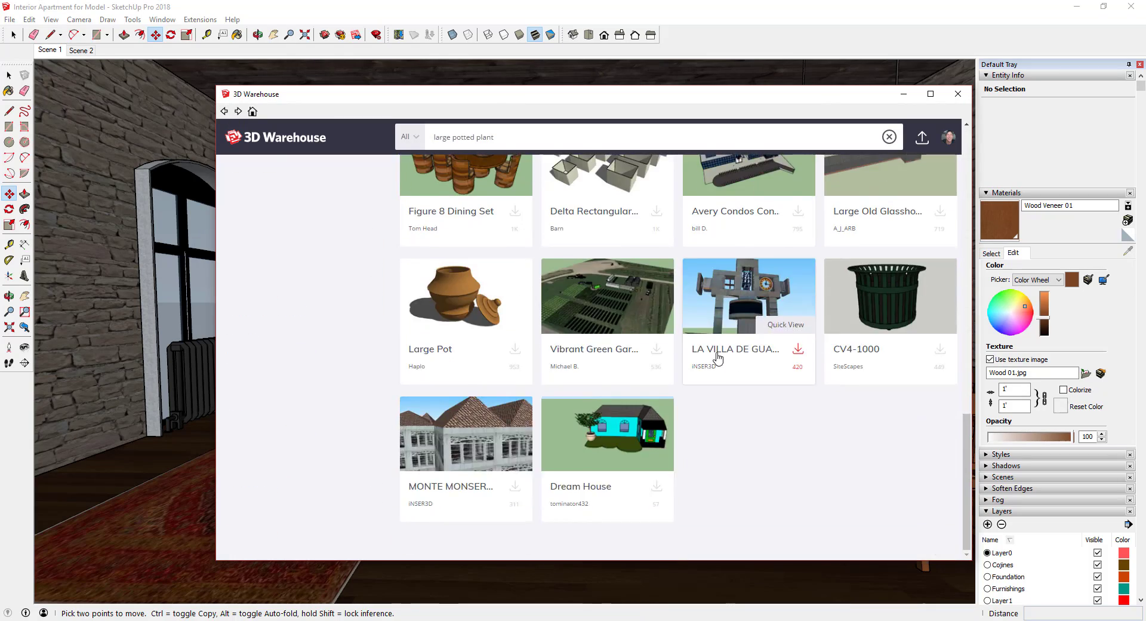
{"action": "scroll", "coordinate": [718, 357], "scroll_direction": "up", "scroll_amount": 15}
Step: Load the Large Potted plant model and place it on the floor in front of the radiator
{"action": "left_click", "coordinate": [621, 265]}
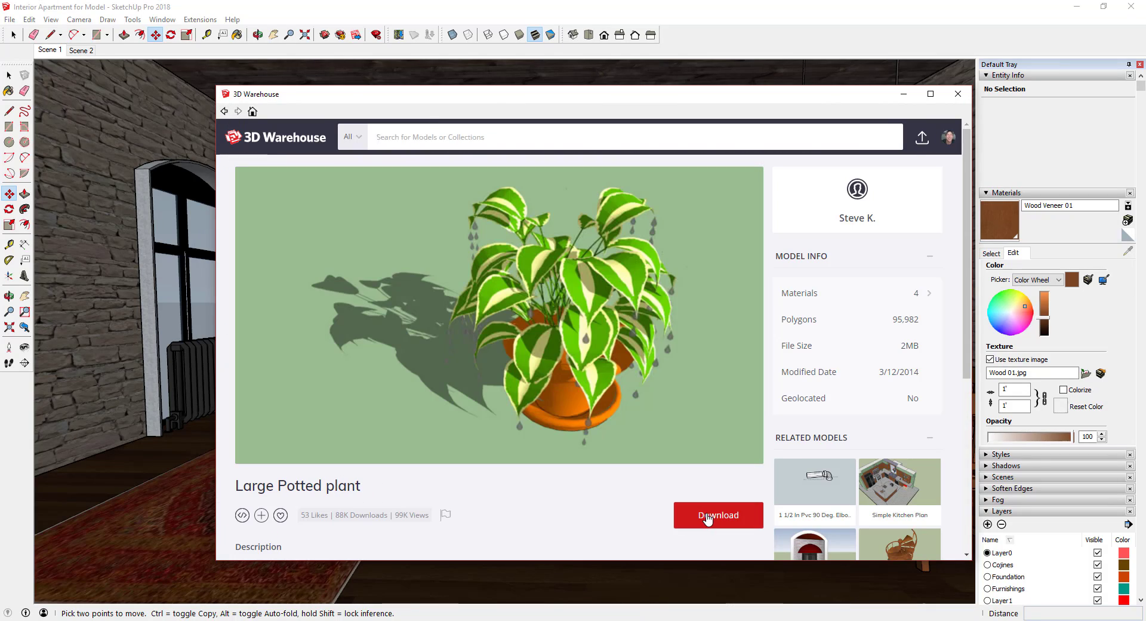
{"action": "left_click", "coordinate": [706, 516]}
{"action": "left_click", "coordinate": [509, 475]}
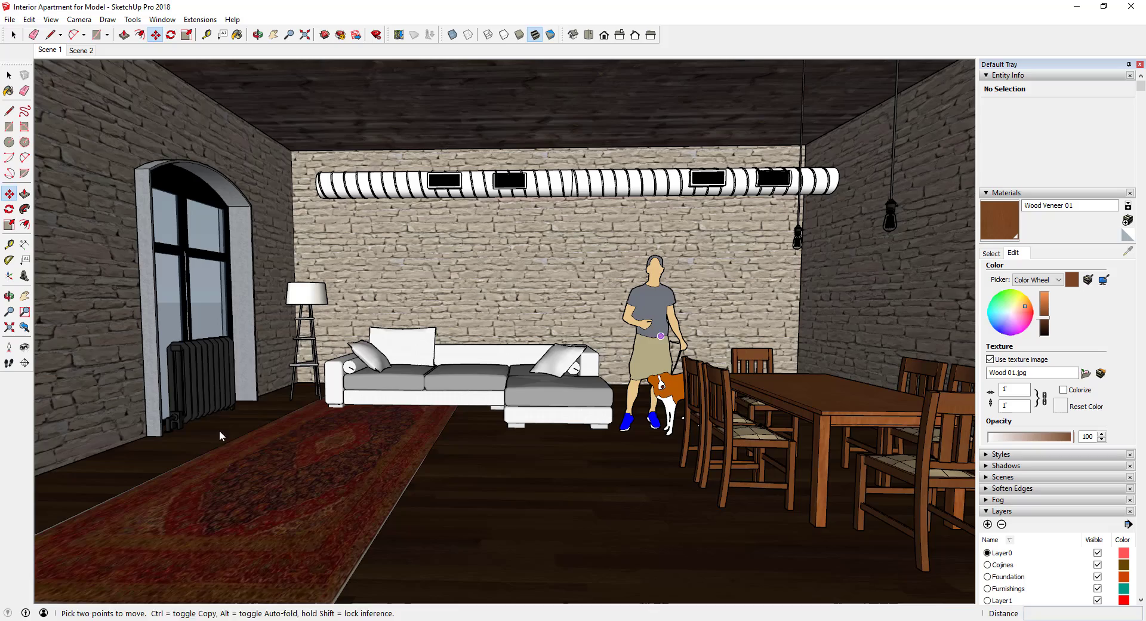
{"action": "left_click", "coordinate": [240, 425]}
Step: Adjust the potted plant's position on the floor between the radiator and the couch
{"action": "key", "text": "s"}
{"action": "key", "text": "m"}
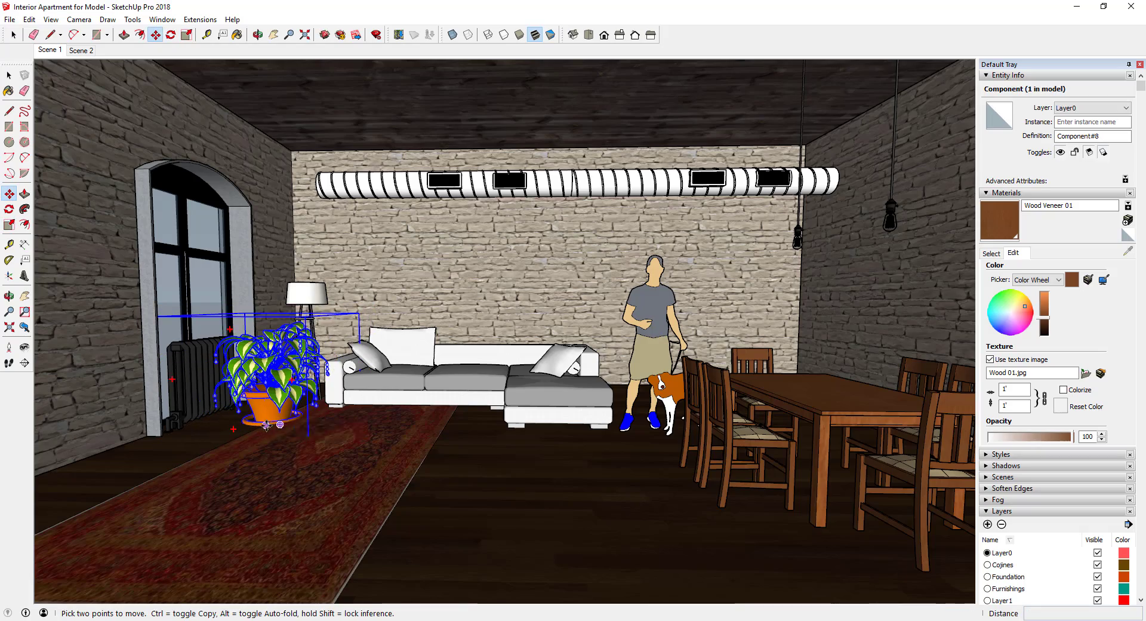
{"action": "scroll", "coordinate": [262, 421], "scroll_direction": "up", "scroll_amount": 6}
{"action": "left_click", "coordinate": [263, 420]}
{"action": "scroll", "coordinate": [262, 421], "scroll_direction": "down", "scroll_amount": 5}
Step: Delete all the water drop components inside the potted plant and return to the Scene 1 view
{"action": "key", "text": "space"}
{"action": "middle_click_drag", "start_coordinate": [405, 257], "coordinate": [358, 310]}
{"action": "double_click", "coordinate": [369, 261]}
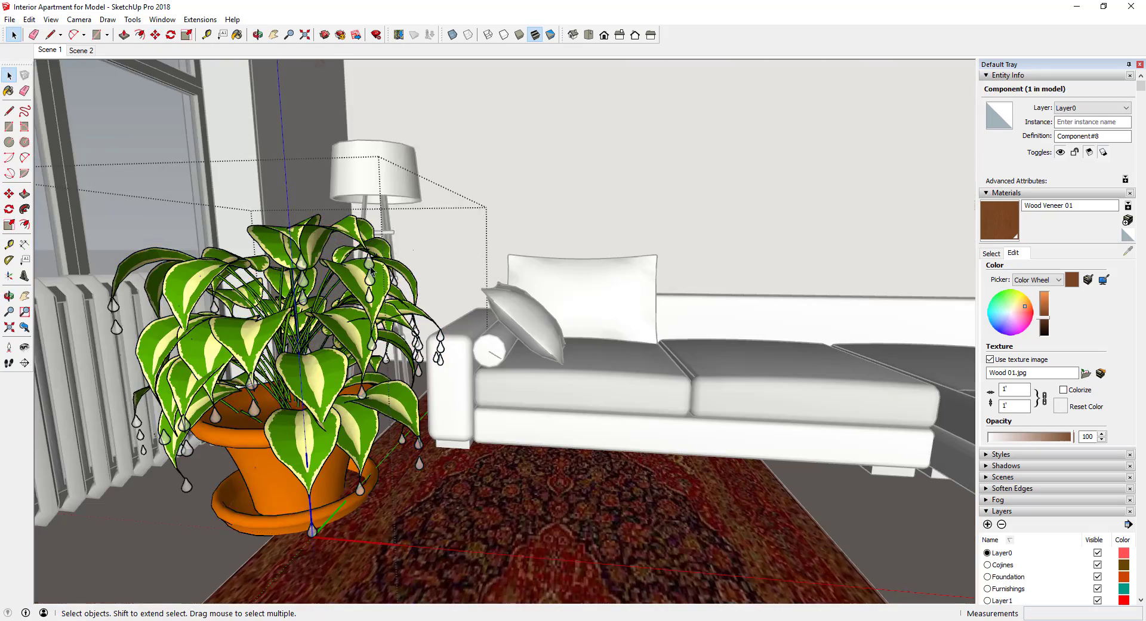
{"action": "left_click", "coordinate": [369, 262]}
{"action": "double_click", "coordinate": [369, 261]}
{"action": "left_click", "coordinate": [369, 262]}
{"action": "right_click", "coordinate": [369, 262]}
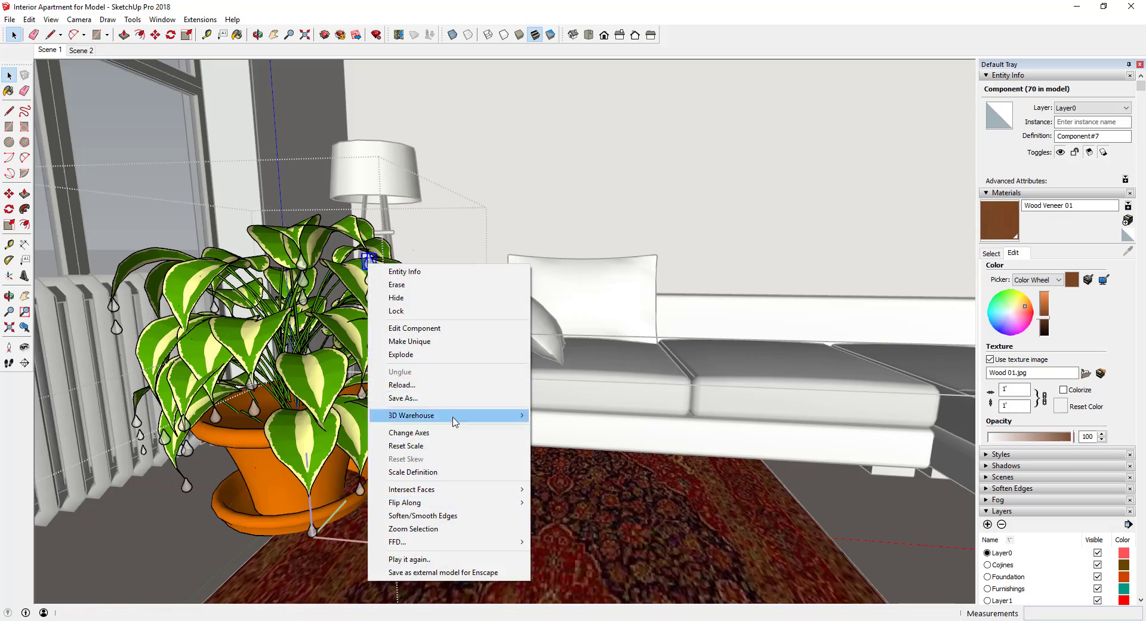
{"action": "scroll", "coordinate": [1086, 435], "scroll_direction": "down", "scroll_amount": 6}
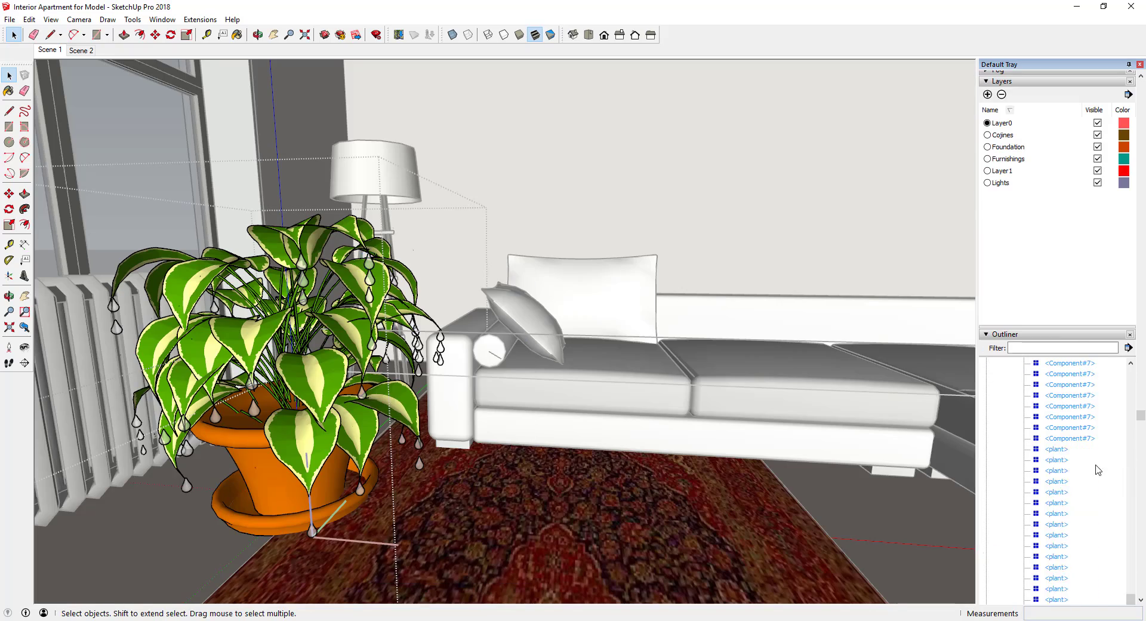
{"action": "left_click", "coordinate": [1077, 439]}
{"action": "scroll", "coordinate": [1077, 440], "scroll_direction": "up", "scroll_amount": 10}
{"action": "left_click", "coordinate": [1077, 441], "text": "shift"}
{"action": "key", "text": "Delete"}
{"action": "left_click", "coordinate": [50, 50]}
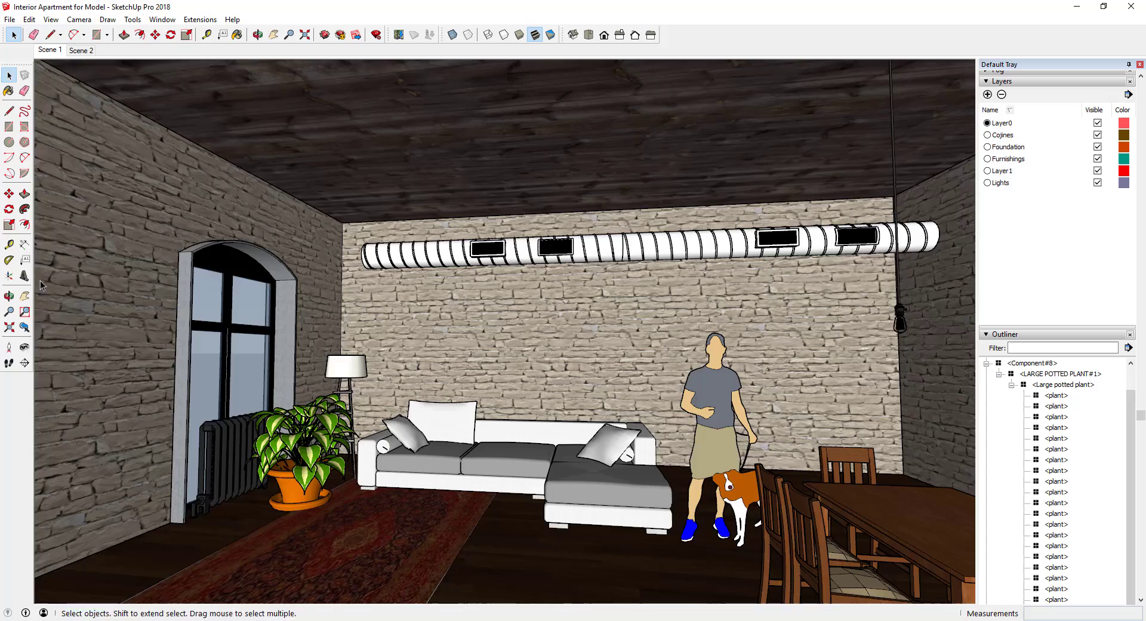
Step: Repaint the Exterior Wall group with the Poliigon Bricks - Dirty and Rough material from the Brick collection
{"action": "left_click", "coordinate": [25, 347]}
{"action": "key", "text": "space"}
{"action": "left_click", "coordinate": [555, 369]}
{"action": "scroll", "coordinate": [1041, 258], "scroll_direction": "up", "scroll_amount": 8}
{"action": "left_click", "coordinate": [991, 253]}
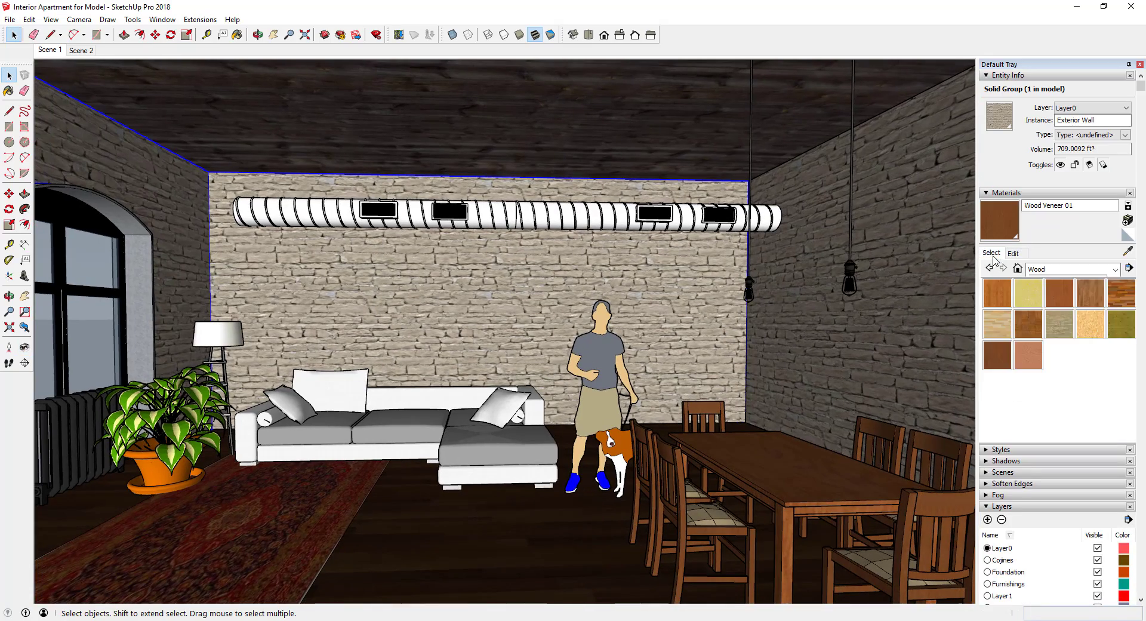
{"action": "left_click", "coordinate": [1114, 270]}
{"action": "left_click", "coordinate": [1061, 364]}
{"action": "left_click", "coordinate": [1028, 294]}
{"action": "left_click", "coordinate": [1092, 296]}
{"action": "left_click", "coordinate": [476, 302]}
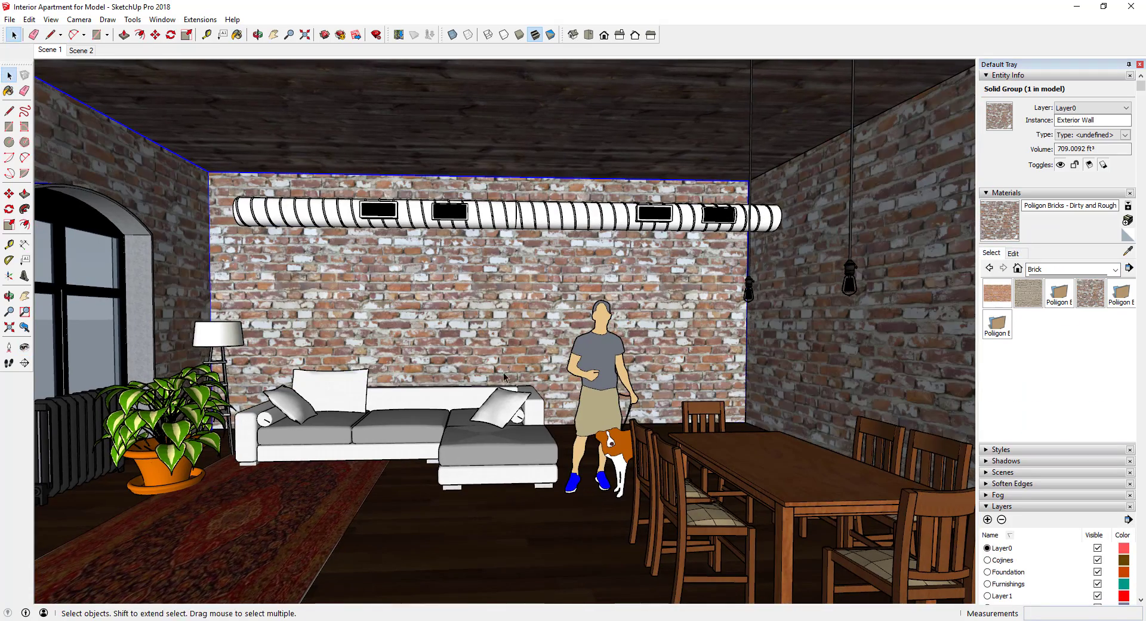
Step: Search the 3D Warehouse for "plates", sort the results by popularity and look for a table setting
{"action": "middle_click_drag", "start_coordinate": [475, 302], "coordinate": [568, 412]}
{"action": "left_click", "coordinate": [9, 19]}
{"action": "left_click", "coordinate": [334, 164]}
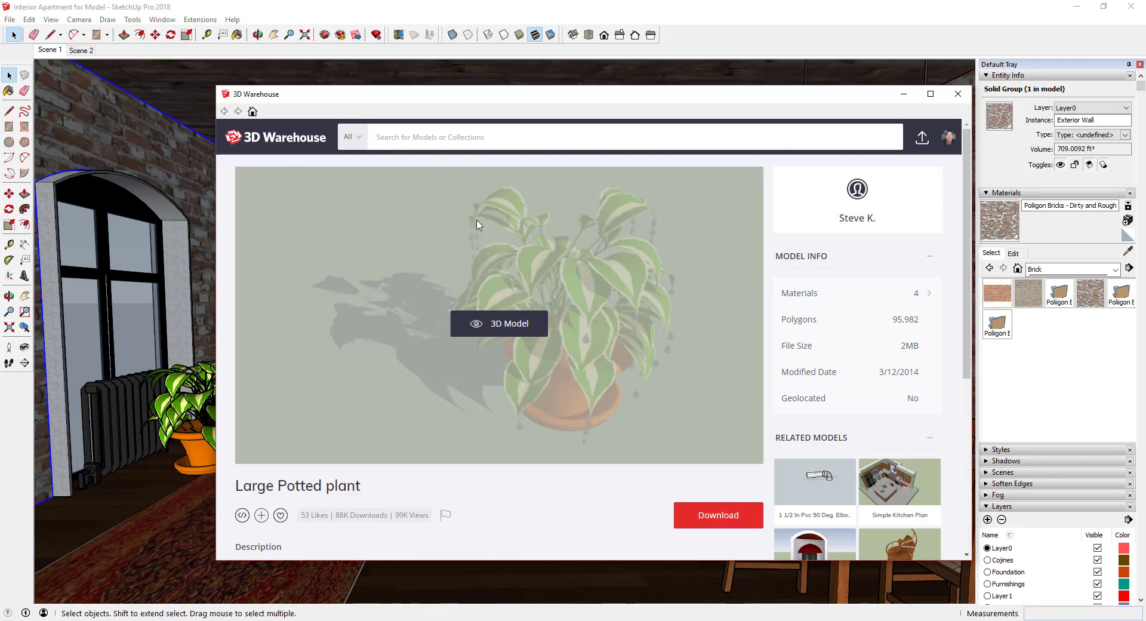
{"action": "left_click", "coordinate": [426, 138]}
{"action": "type", "text": "plates"}
{"action": "key", "text": "Return"}
{"action": "left_click", "coordinate": [895, 202]}
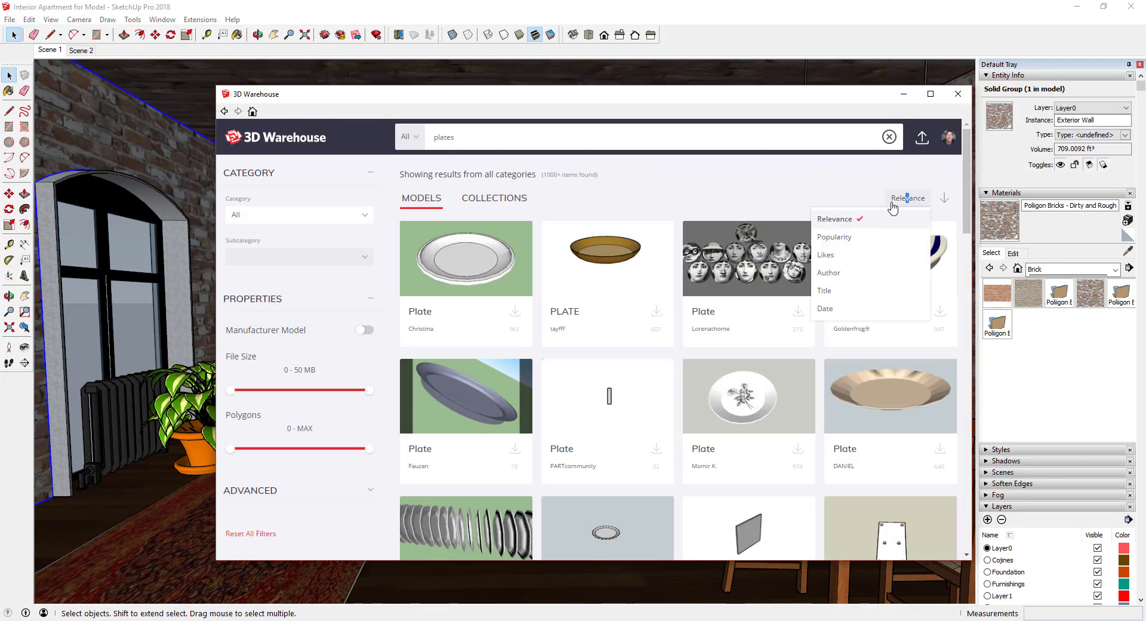
{"action": "left_click", "coordinate": [833, 238]}
{"action": "scroll", "coordinate": [471, 289], "scroll_direction": "down", "scroll_amount": 8}
{"action": "scroll", "coordinate": [523, 333], "scroll_direction": "down", "scroll_amount": 12}
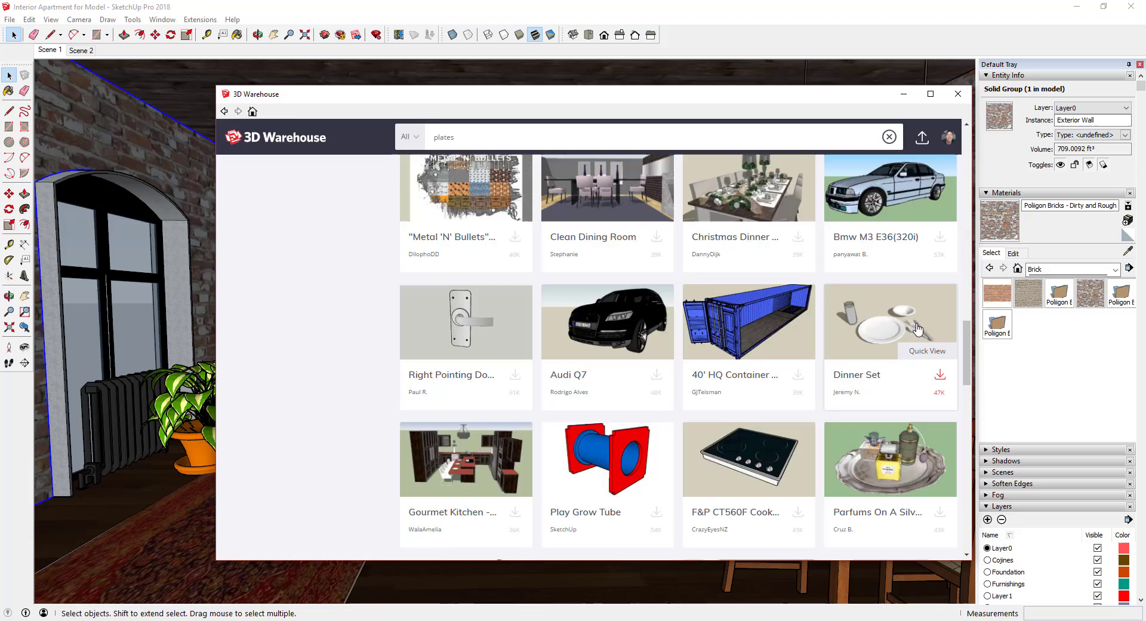
Step: Load the Dinner Set model and place it on the dining table
{"action": "left_click", "coordinate": [896, 327]}
{"action": "left_click", "coordinate": [734, 513]}
{"action": "left_click", "coordinate": [555, 357]}
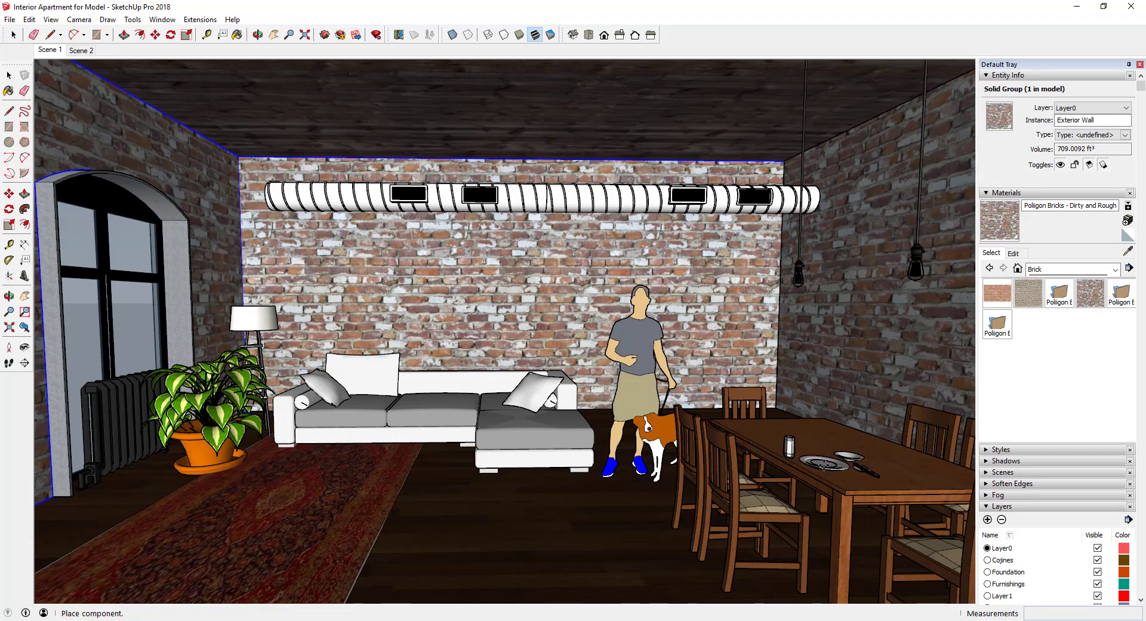
{"action": "scroll", "coordinate": [856, 453], "scroll_direction": "up", "scroll_amount": 3}
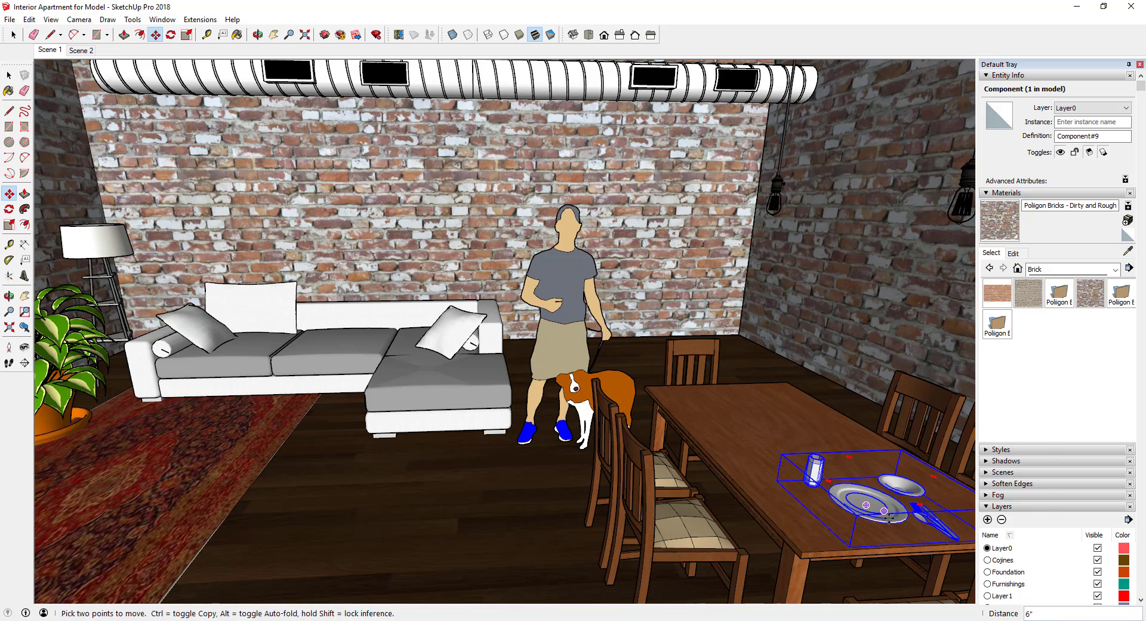
Step: Explode the dinner set into separate pieces and move the glass beside the dinner plate
{"action": "right_click", "coordinate": [889, 518]}
{"action": "left_click", "coordinate": [921, 303]}
{"action": "key", "text": "space"}
{"action": "scroll", "coordinate": [926, 514], "scroll_direction": "up", "scroll_amount": 1}
{"action": "left_click", "coordinate": [858, 504]}
{"action": "left_click", "coordinate": [788, 465]}
{"action": "key", "text": "m"}
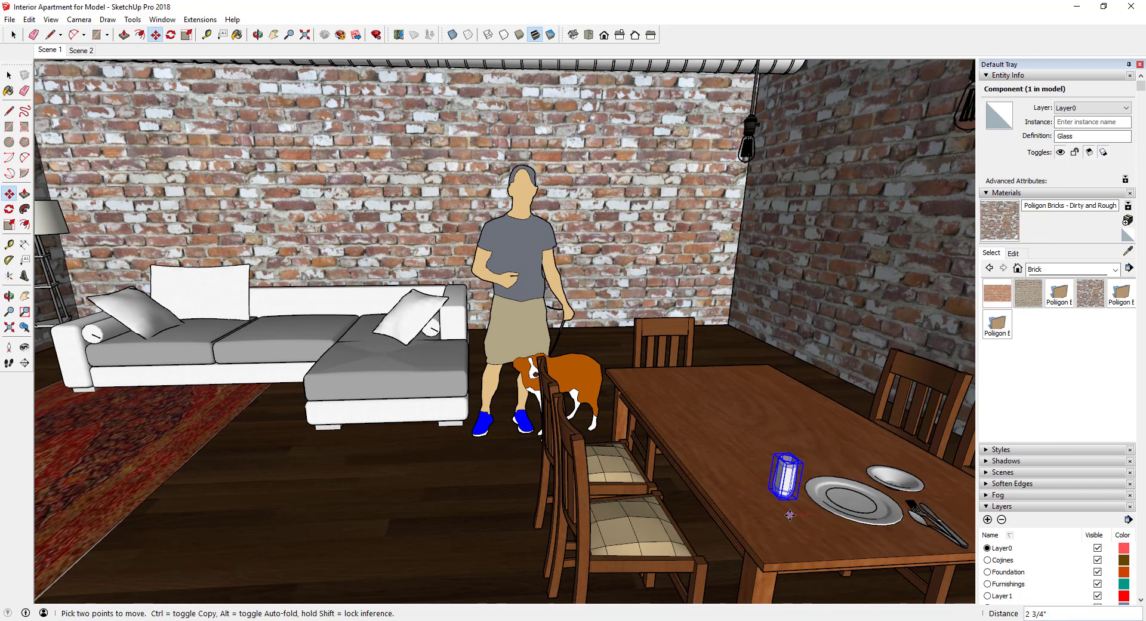
Step: Copy the small plate about 2' 2" along the dining table towards the end nearest the dog
{"action": "key", "text": "m"}
{"action": "left_click", "coordinate": [850, 510]}
{"action": "key", "text": "ctrl"}
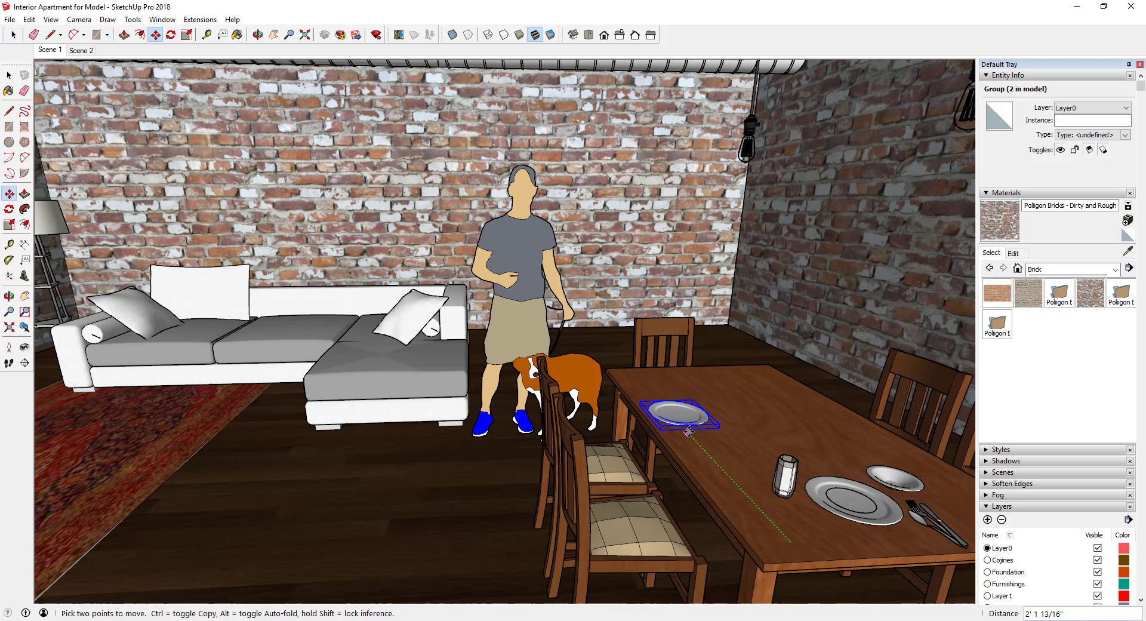
{"action": "left_click", "coordinate": [696, 436]}
Step: Copy the cutlery next to the plate on the table's far side and rotate the copies by 90 degrees
{"action": "key", "text": "space"}
{"action": "left_click", "coordinate": [905, 496]}
{"action": "left_click", "coordinate": [940, 520]}
{"action": "left_click_drag", "start_coordinate": [904, 494], "coordinate": [956, 539]}
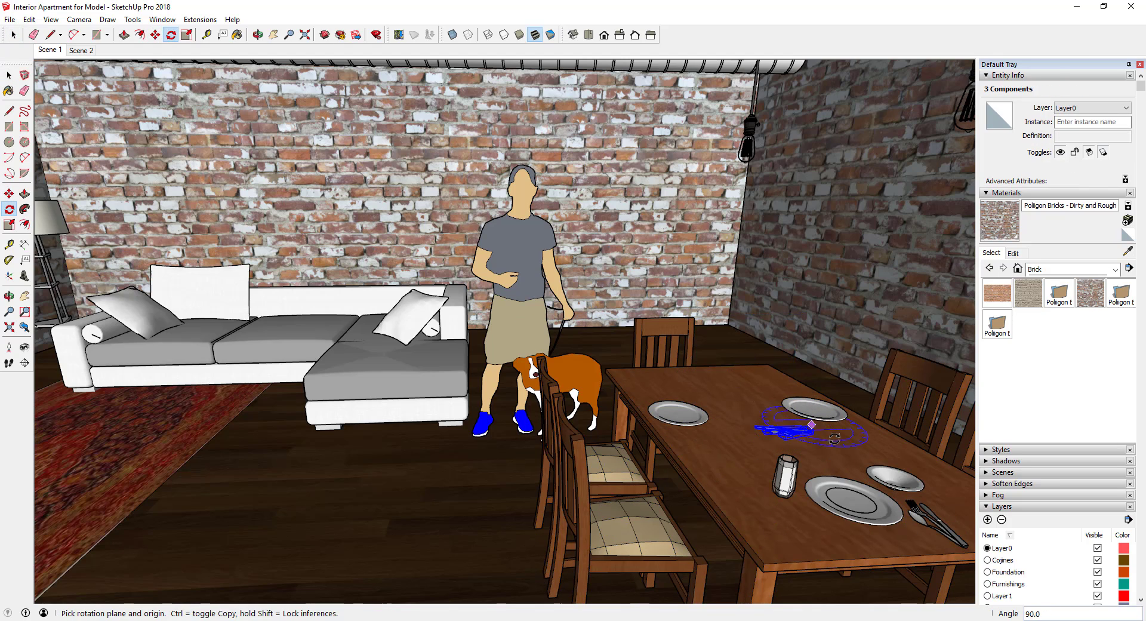
{"action": "left_click", "coordinate": [870, 427]}
Step: Copy the knife and fork about 2' 1" across the table to the plate nearest the dog
{"action": "key", "text": "space"}
{"action": "scroll", "coordinate": [801, 420], "scroll_direction": "up", "scroll_amount": 2}
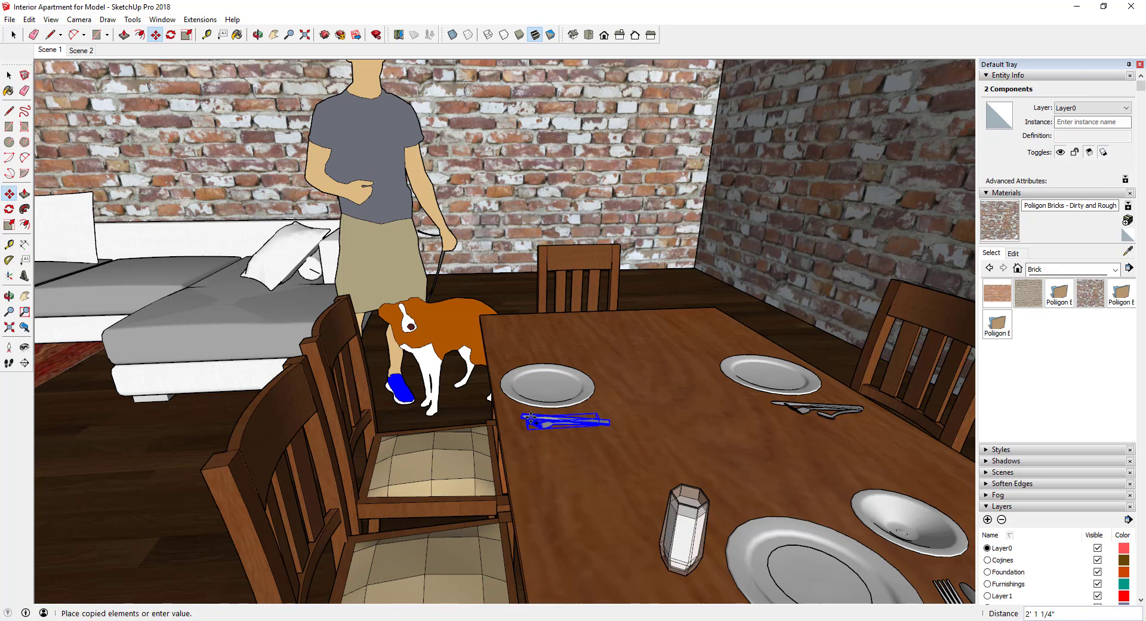
{"action": "left_click", "coordinate": [573, 423]}
Step: Rotate the copied knife and fork on the table beside the plate nearest the dog
{"action": "scroll", "coordinate": [581, 428], "scroll_direction": "up", "scroll_amount": 5}
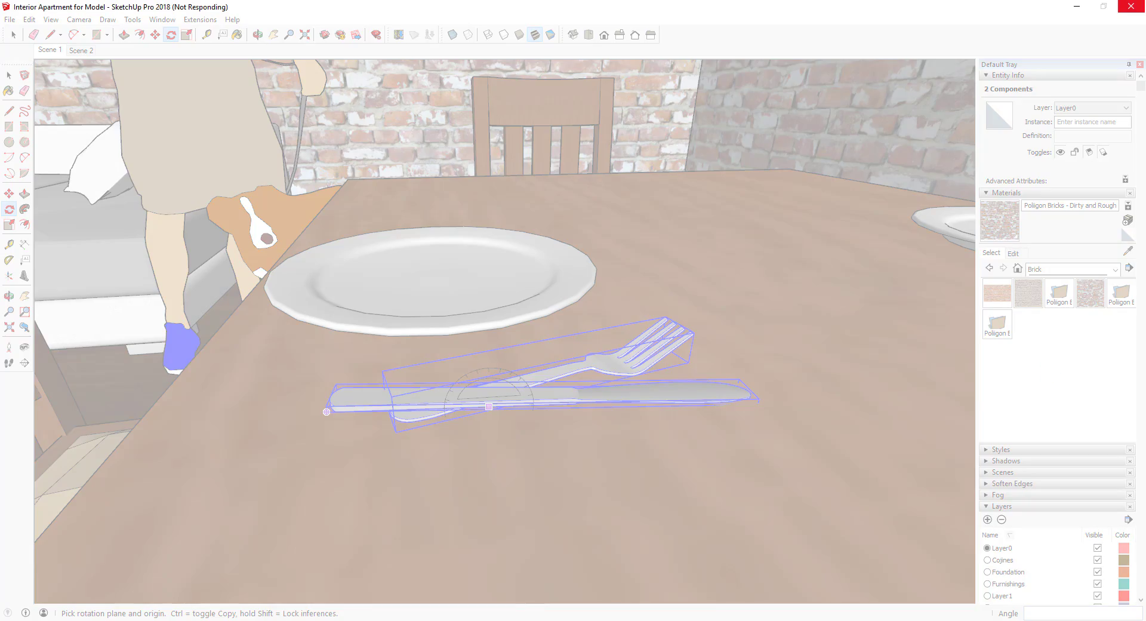
{"action": "scroll", "coordinate": [473, 317], "scroll_direction": "down", "scroll_amount": 1}
{"action": "left_click", "coordinate": [473, 317]}
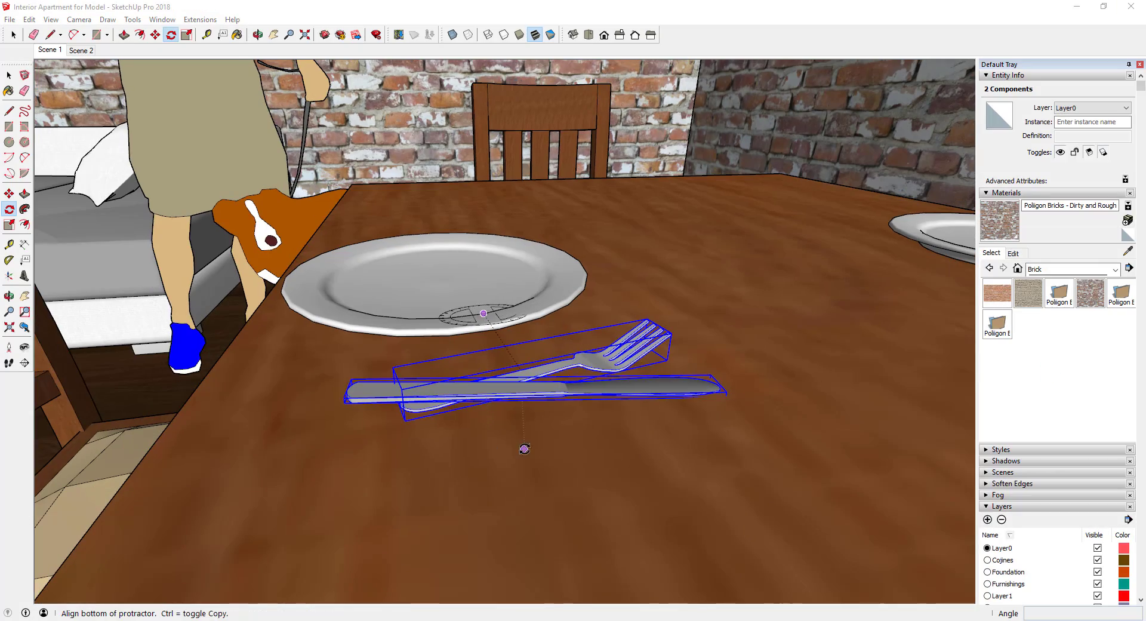
{"action": "left_click", "coordinate": [525, 449]}
{"action": "left_click", "coordinate": [481, 450]}
Step: Copy the drinking glass beside each of the two small plates at the far end of the dining table
{"action": "scroll", "coordinate": [1095, 424], "scroll_direction": "down", "scroll_amount": 7}
{"action": "left_click", "coordinate": [1009, 328]}
{"action": "key", "text": "space"}
{"action": "left_click", "coordinate": [690, 405]}
{"action": "scroll", "coordinate": [690, 406], "scroll_direction": "down", "scroll_amount": 5}
{"action": "left_click", "coordinate": [682, 486]}
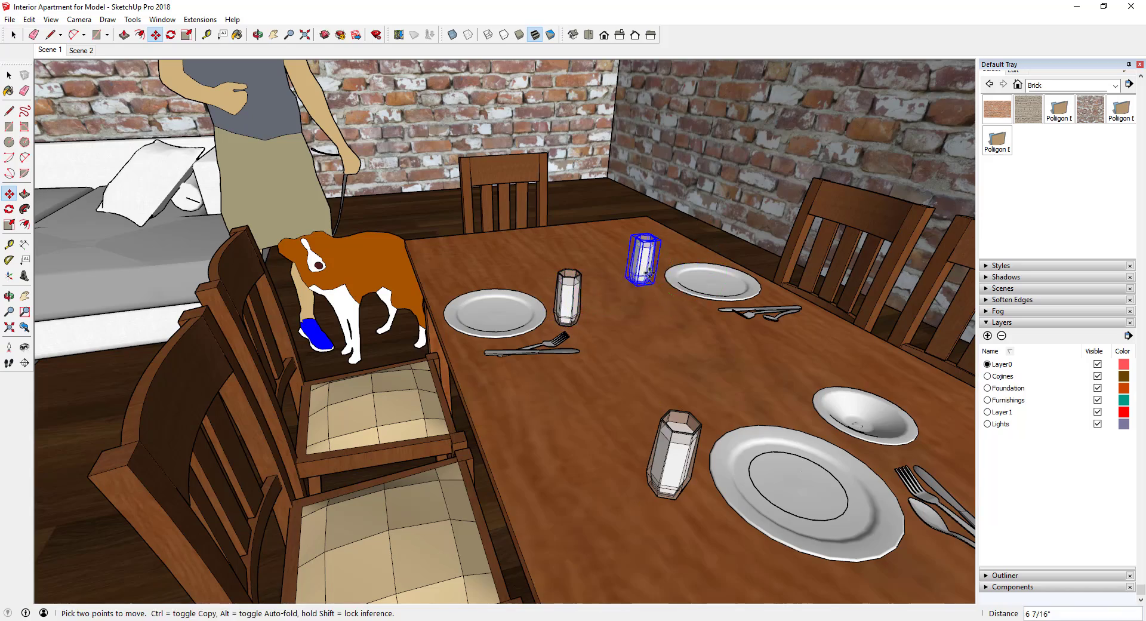
Step: Group all the plates, glasses, cutlery and the bowl on the dining table
{"action": "scroll", "coordinate": [650, 272], "scroll_direction": "down", "scroll_amount": 6}
{"action": "key", "text": "space"}
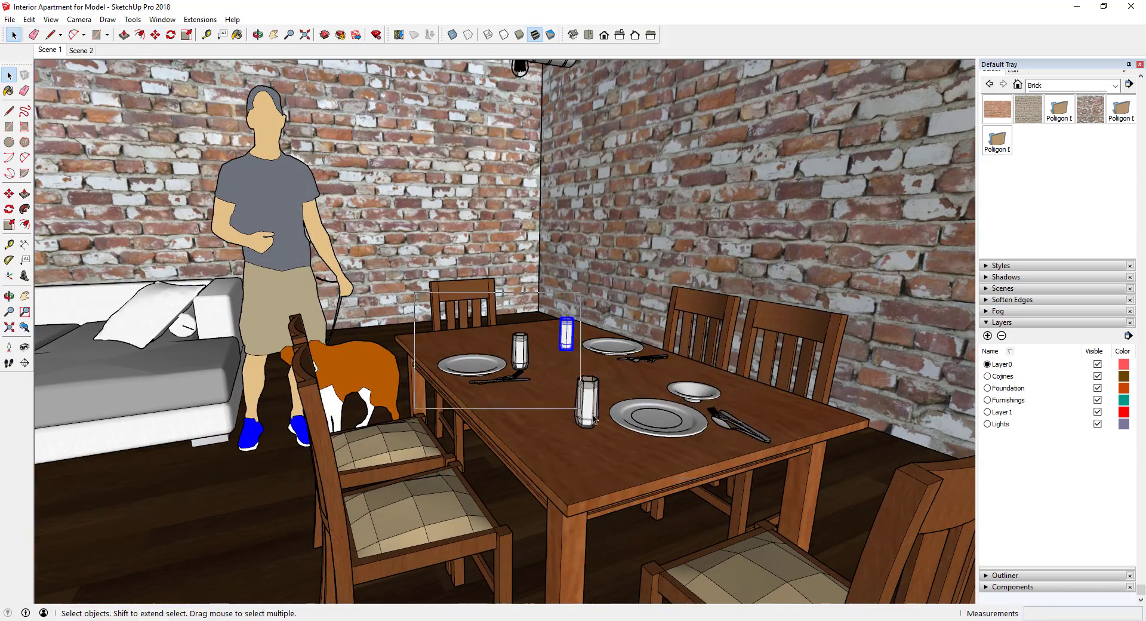
{"action": "left_click_drag", "start_coordinate": [593, 416], "coordinate": [794, 478]}
{"action": "right_click", "coordinate": [772, 441]}
{"action": "left_click", "coordinate": [716, 251]}
Step: Rename the new dinnerware group as Table Settings in the Outliner
{"action": "left_click", "coordinate": [998, 322]}
{"action": "left_click", "coordinate": [987, 530]}
{"action": "left_click", "coordinate": [991, 518]}
{"action": "scroll", "coordinate": [1085, 437], "scroll_direction": "down", "scroll_amount": 3}
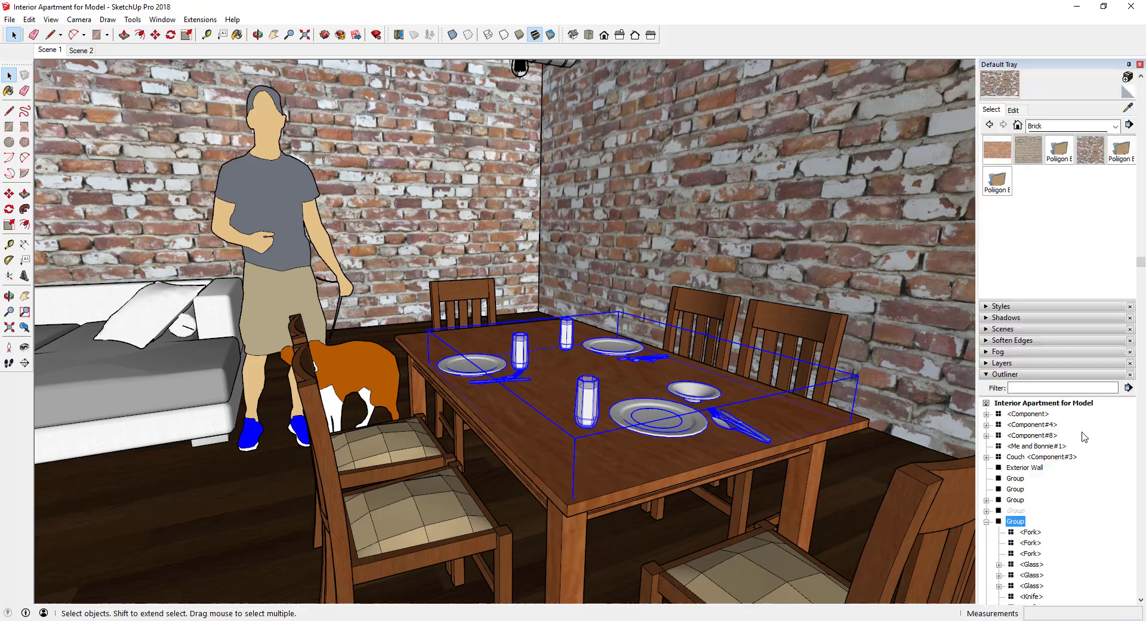
{"action": "scroll", "coordinate": [1085, 437], "scroll_direction": "down", "scroll_amount": 2}
{"action": "right_click", "coordinate": [1010, 378]}
{"action": "left_click", "coordinate": [1046, 602]}
{"action": "left_click", "coordinate": [987, 421]}
{"action": "left_click", "coordinate": [1026, 410]}
Step: Return to the Scene 1 view and search the 3D Warehouse for "wall art"
{"action": "left_click", "coordinate": [56, 50]}
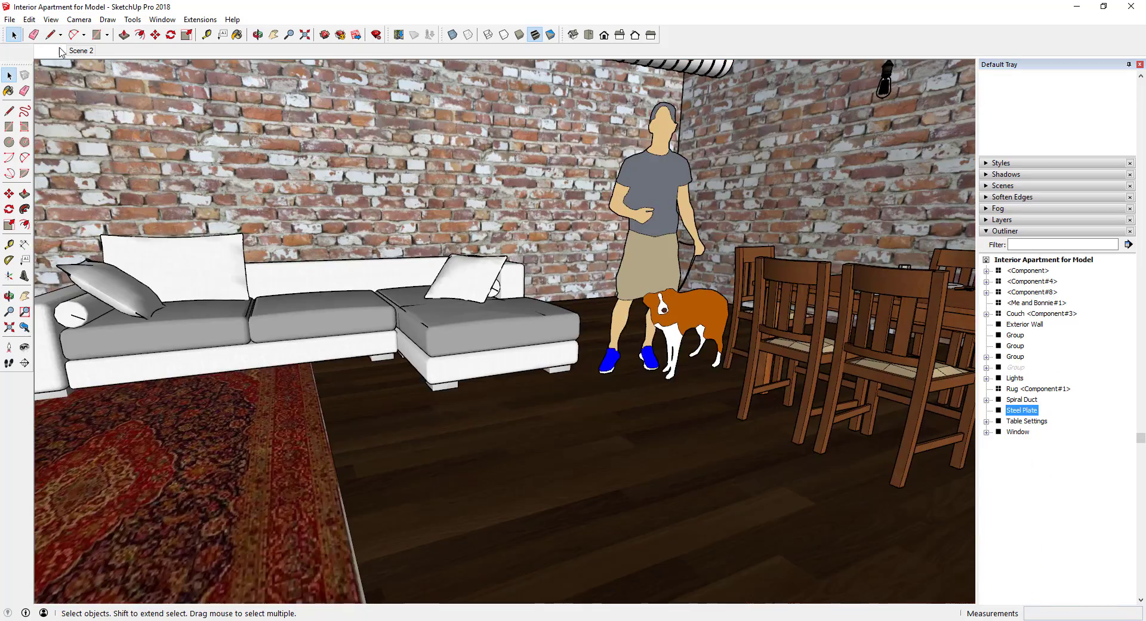
{"action": "left_click", "coordinate": [9, 20]}
{"action": "mouse_move", "coordinate": [58, 164]}
{"action": "left_click", "coordinate": [334, 164]}
{"action": "left_click", "coordinate": [463, 137]}
{"action": "type", "text": "wall art"}
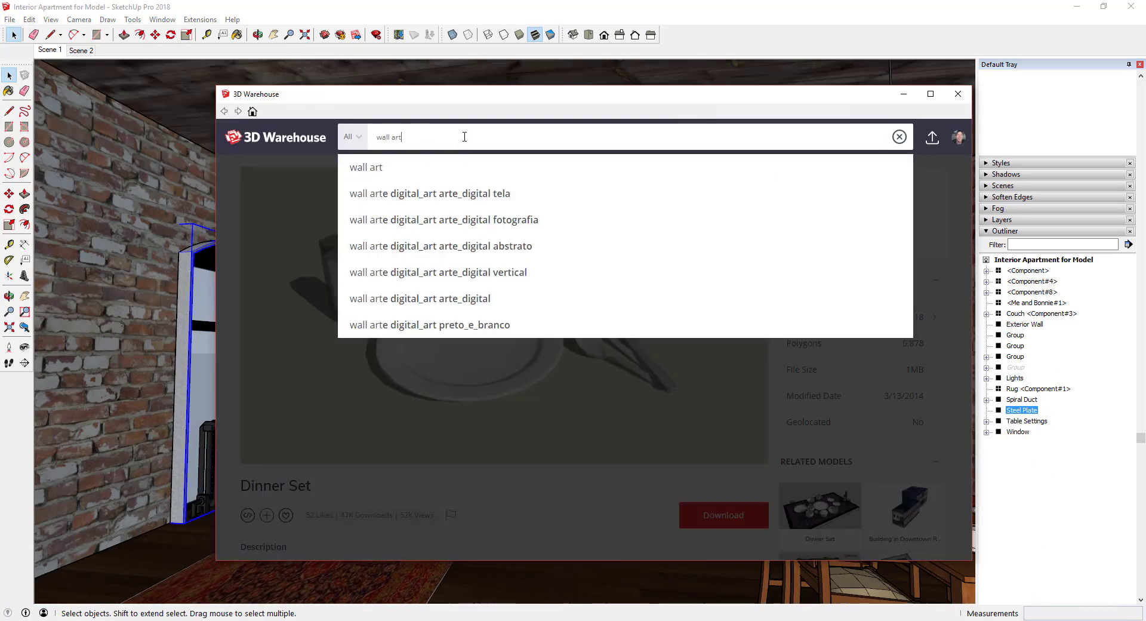
{"action": "key", "text": "Return"}
Step: Browse the wall art results and download the three-panel abstract painting into the model
{"action": "left_click", "coordinate": [907, 198]}
{"action": "left_click", "coordinate": [837, 240]}
{"action": "scroll", "coordinate": [693, 523], "scroll_direction": "down", "scroll_amount": 5}
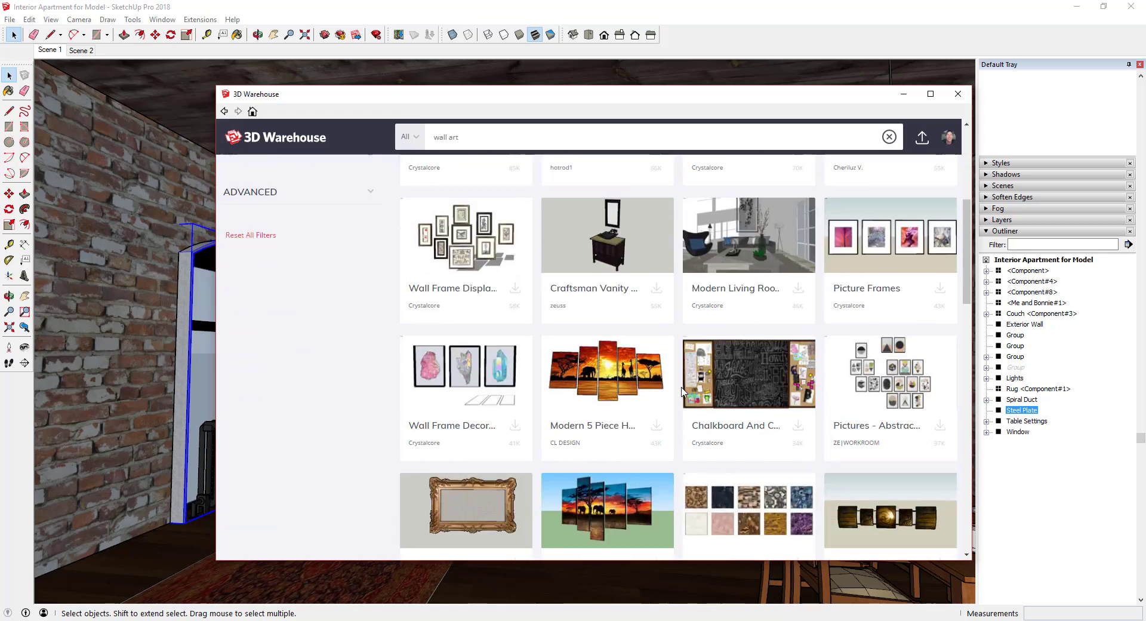
{"action": "scroll", "coordinate": [665, 377], "scroll_direction": "up", "scroll_amount": 5}
{"action": "left_click", "coordinate": [624, 263]}
{"action": "left_click", "coordinate": [718, 515]}
{"action": "left_click", "coordinate": [560, 356]}
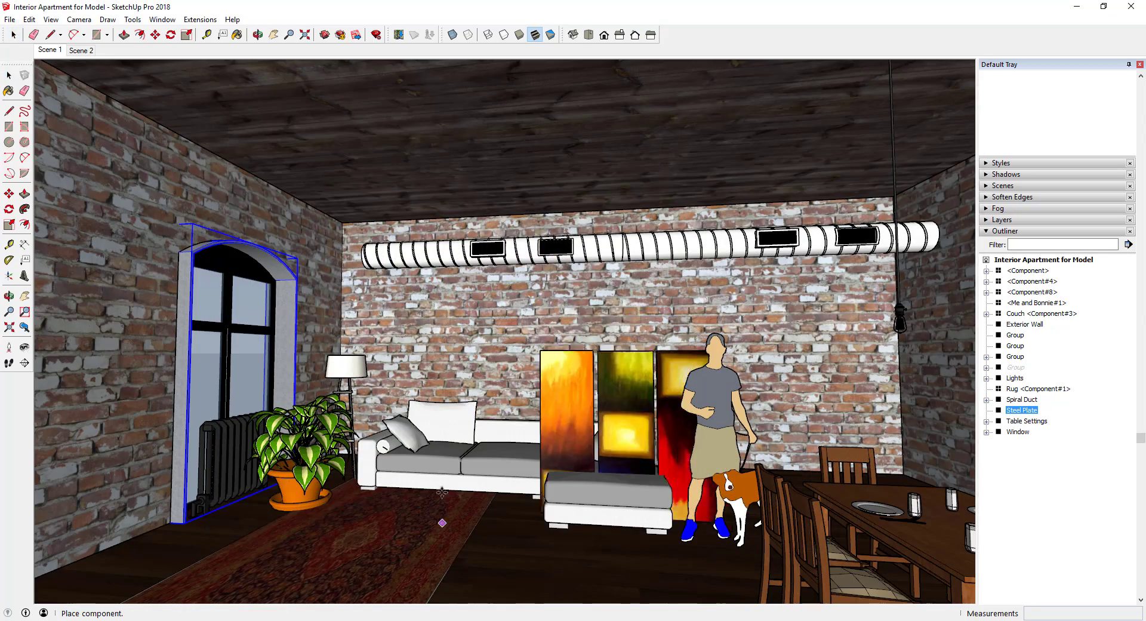
Step: Place the three-panel painting in the room and move it onto the brick wall above the sofa
{"action": "left_click", "coordinate": [418, 408]}
{"action": "middle_click_drag", "start_coordinate": [514, 381], "coordinate": [328, 340]}
{"action": "left_click", "coordinate": [569, 438]}
{"action": "left_click", "coordinate": [629, 423]}
{"action": "middle_click_drag", "start_coordinate": [394, 412], "coordinate": [572, 428]}
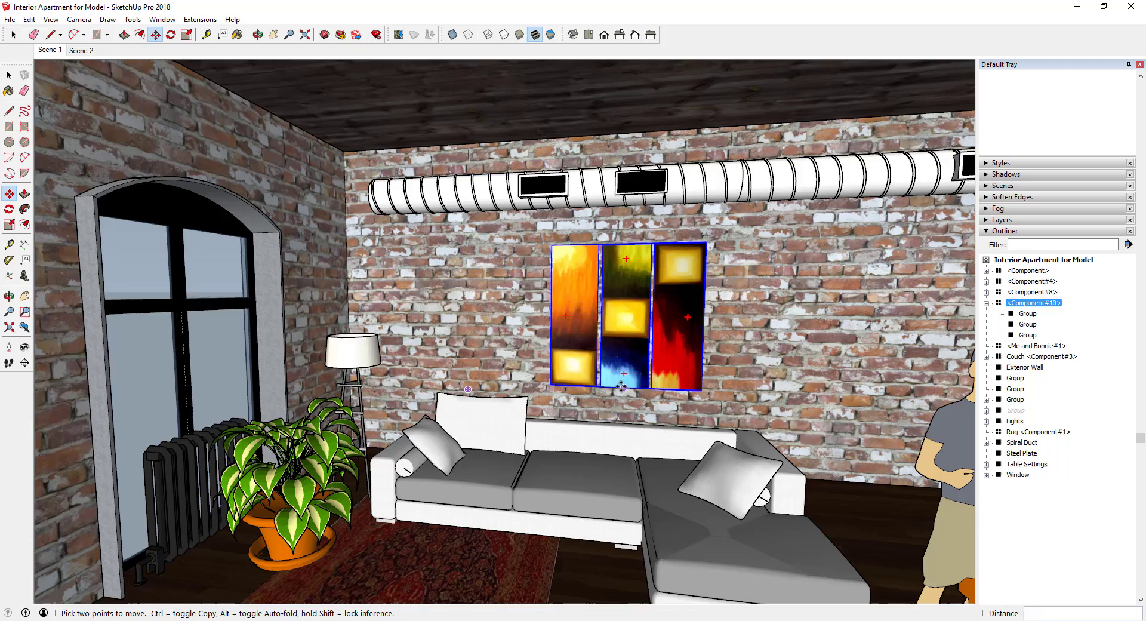
Step: Update Scene 1 with a wider straight-on view of the whole room and save the model
{"action": "key", "text": "space"}
{"action": "scroll", "coordinate": [555, 418], "scroll_direction": "down", "scroll_amount": 5}
{"action": "middle_click_drag", "start_coordinate": [647, 412], "coordinate": [588, 417]}
{"action": "left_click", "coordinate": [25, 347]}
{"action": "left_click_drag", "start_coordinate": [531, 361], "coordinate": [592, 396]}
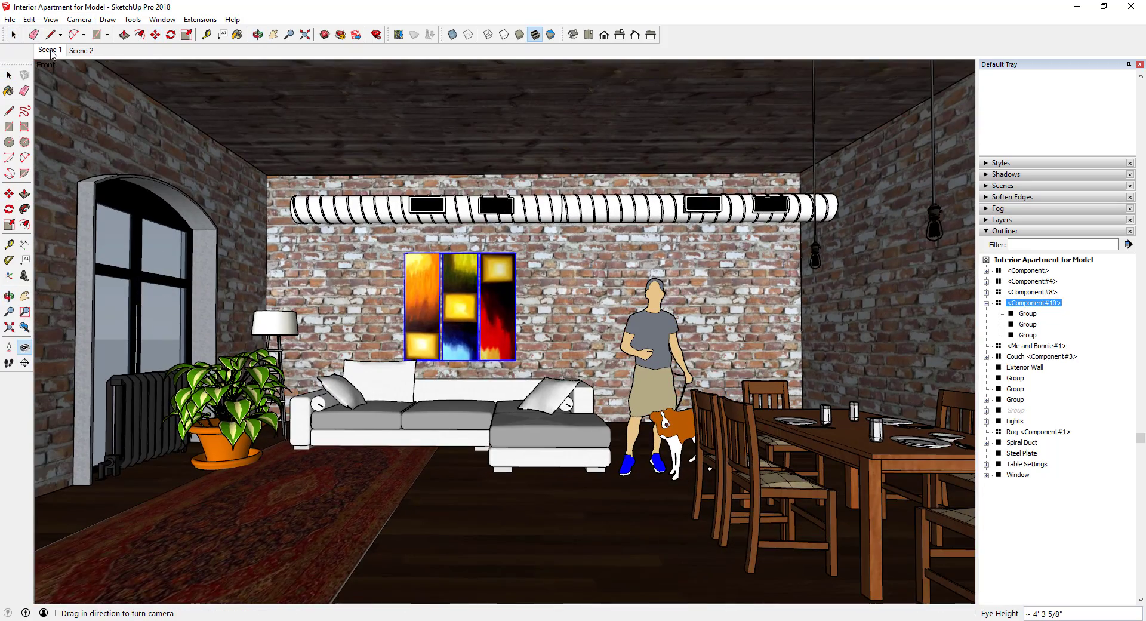
{"action": "right_click", "coordinate": [52, 54]}
{"action": "left_click", "coordinate": [82, 102]}
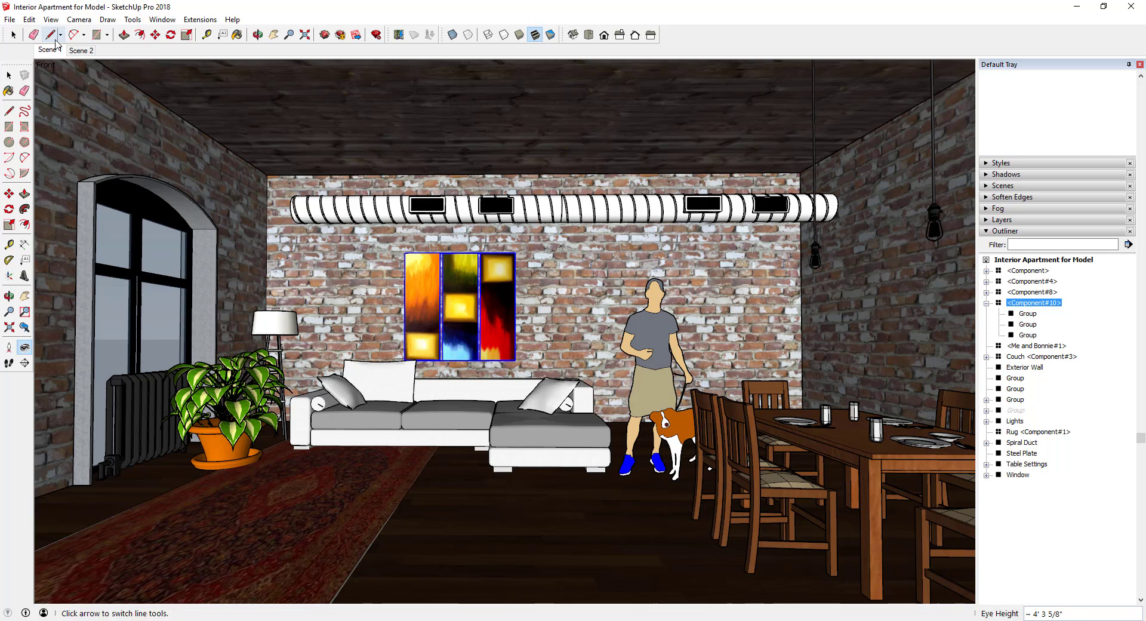
{"action": "left_click", "coordinate": [10, 21]}
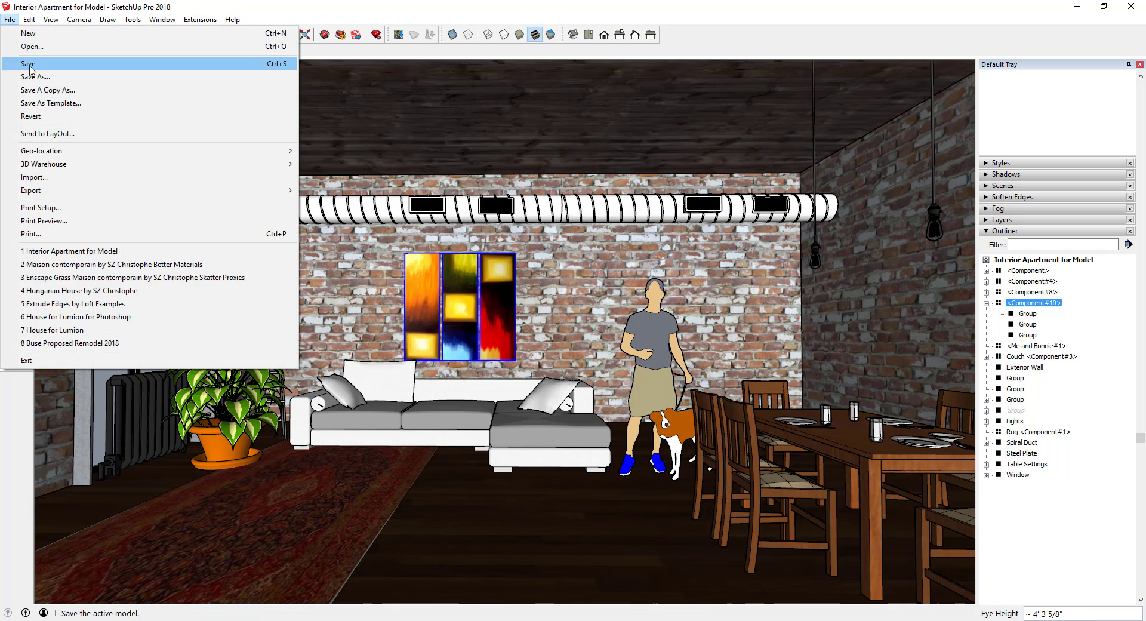
{"action": "left_click", "coordinate": [45, 64]}
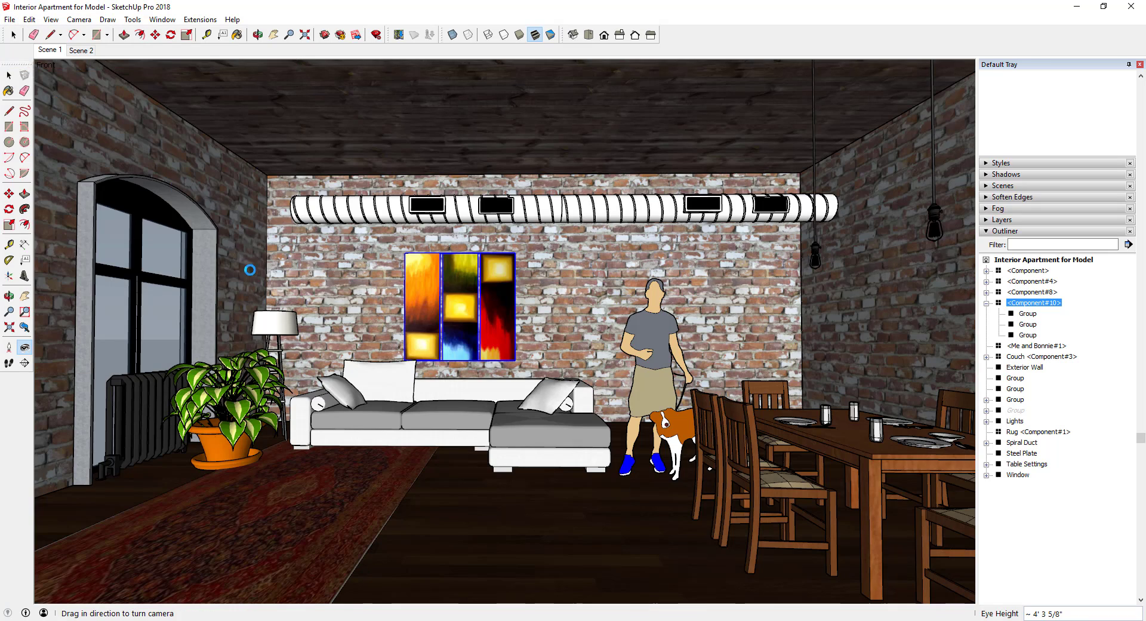
Step: Unhide all the hidden ceiling beams in the Building group and close the group
{"action": "left_click", "coordinate": [32, 22]}
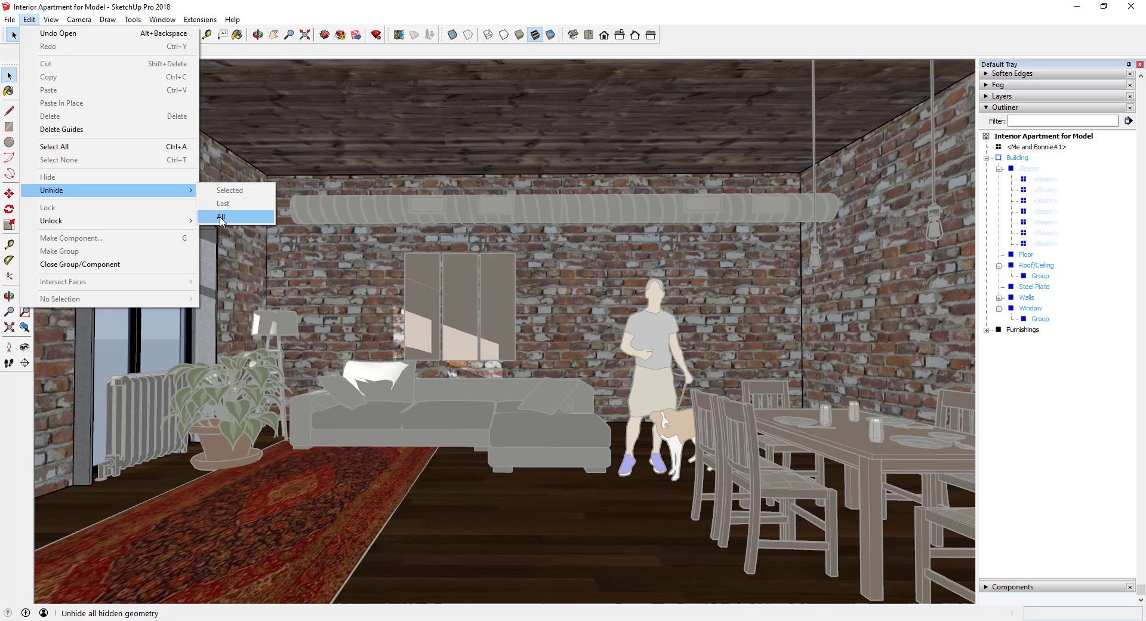
{"action": "left_click", "coordinate": [221, 217]}
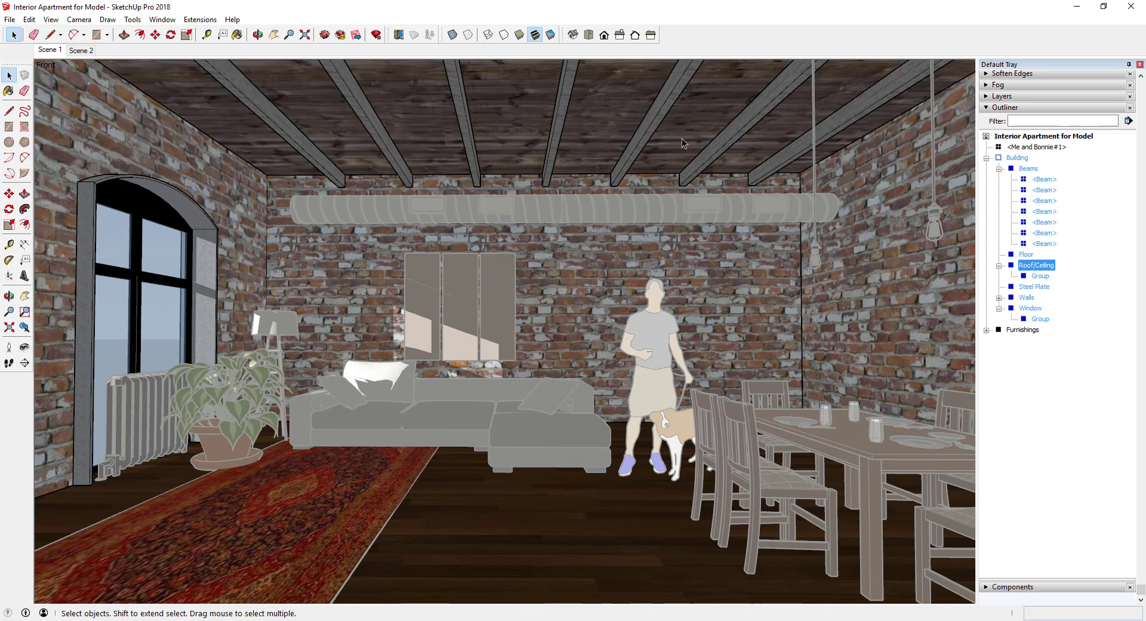
{"action": "key", "text": "Escape"}
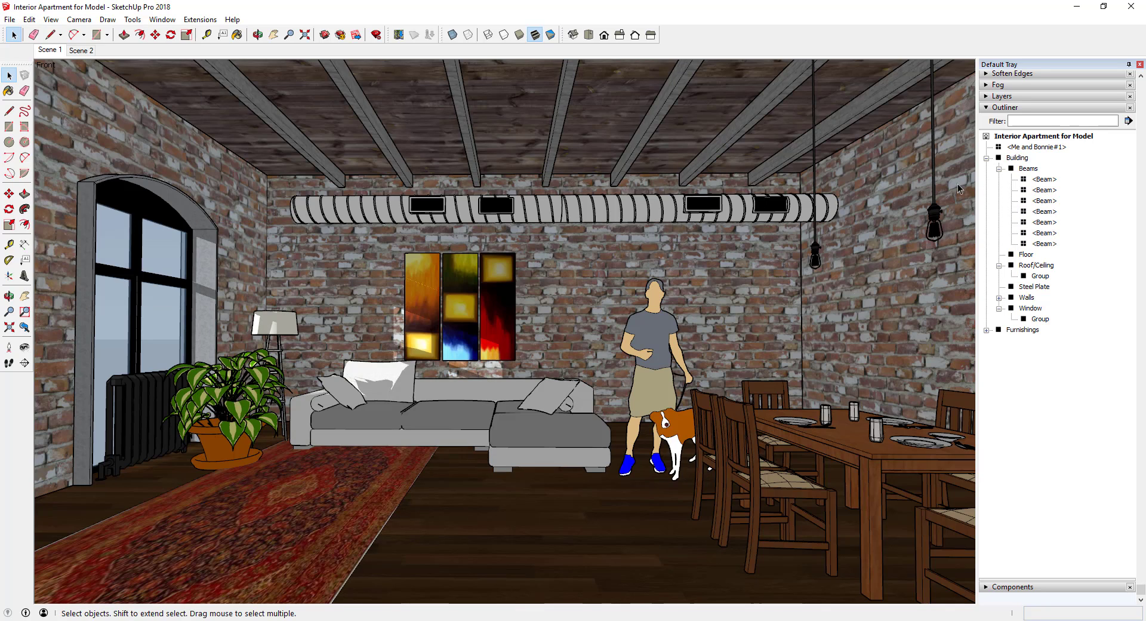
Step: Set the shadow time of day to 03:17 PM
{"action": "left_click", "coordinate": [985, 108]}
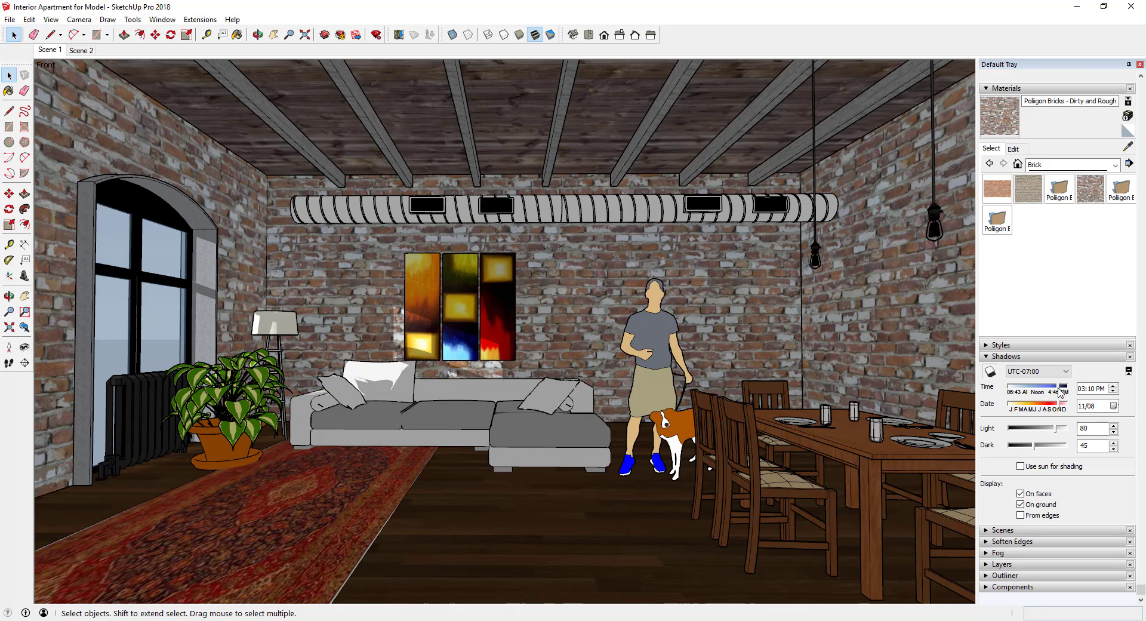
{"action": "left_click_drag", "start_coordinate": [1060, 391], "coordinate": [1062, 392]}
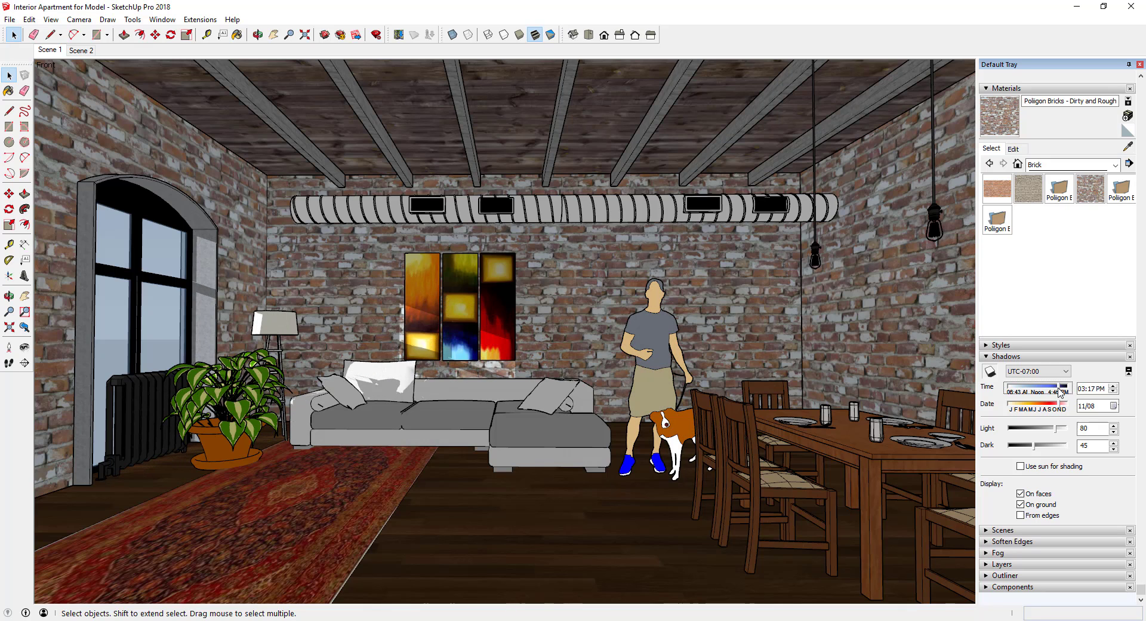